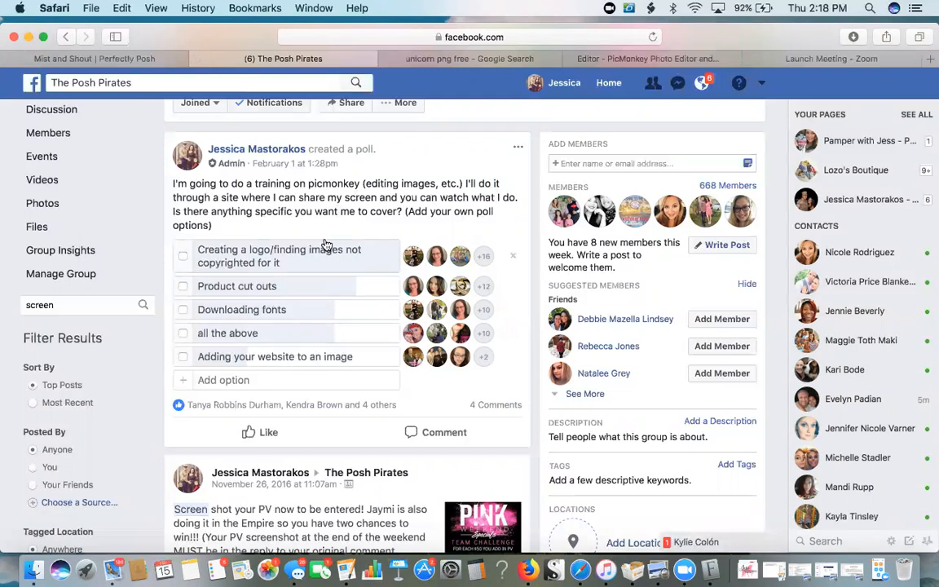
Expand the 4 comments under the PicMonkey training poll and scroll through the replies.
left_click(500, 405)
scroll(503, 405, "down", 7)
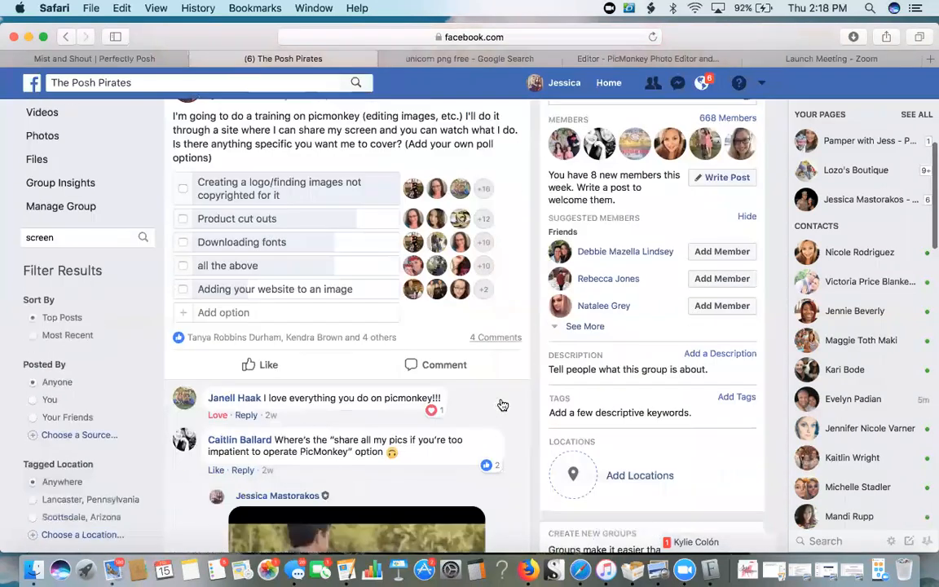
scroll(503, 405, "down", 5)
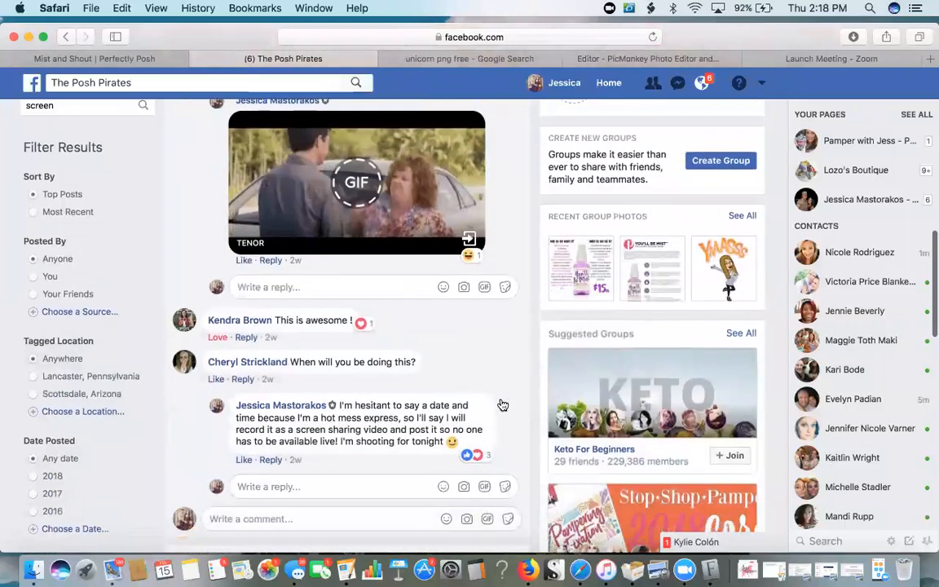
scroll(501, 404, "up", 5)
scroll(501, 403, "down", 4)
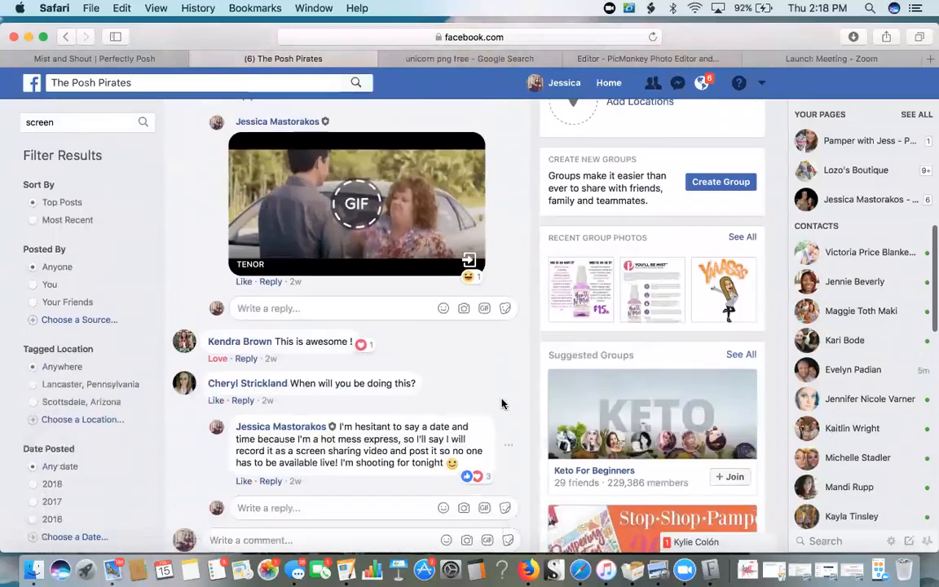
scroll(469, 414, "up", 5)
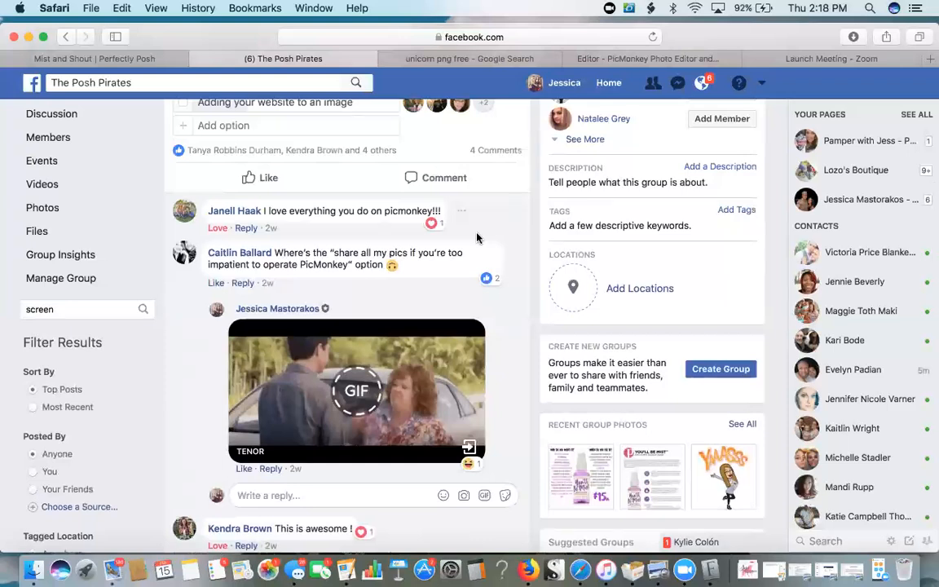
scroll(477, 237, "up", 6)
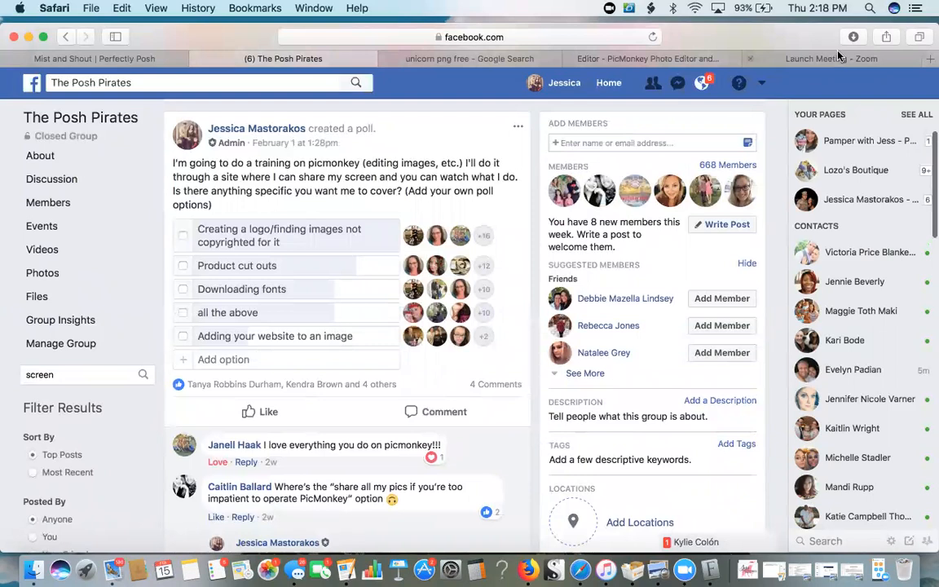
In the PicMonkey editor, look at the Open new options, then close the blank session.
left_click(669, 62)
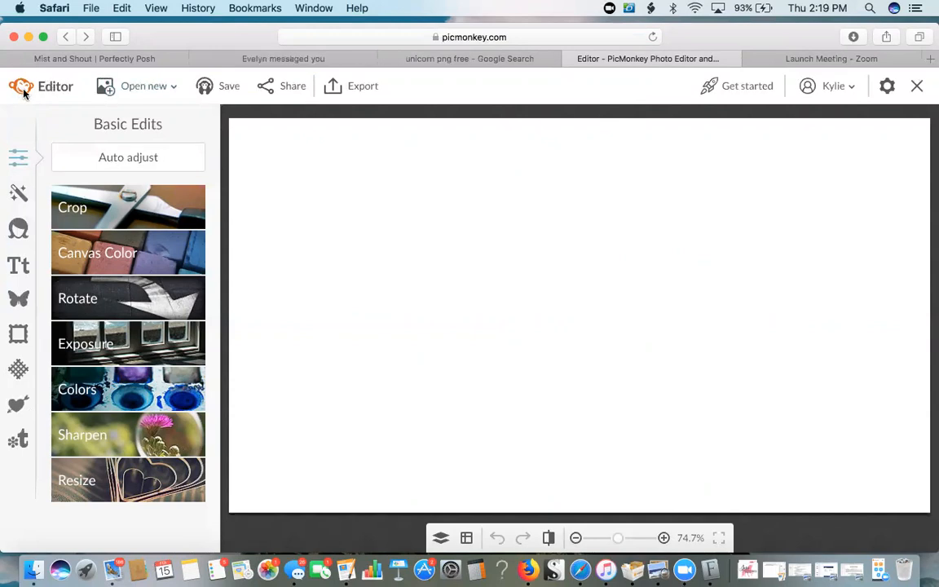
left_click(144, 86)
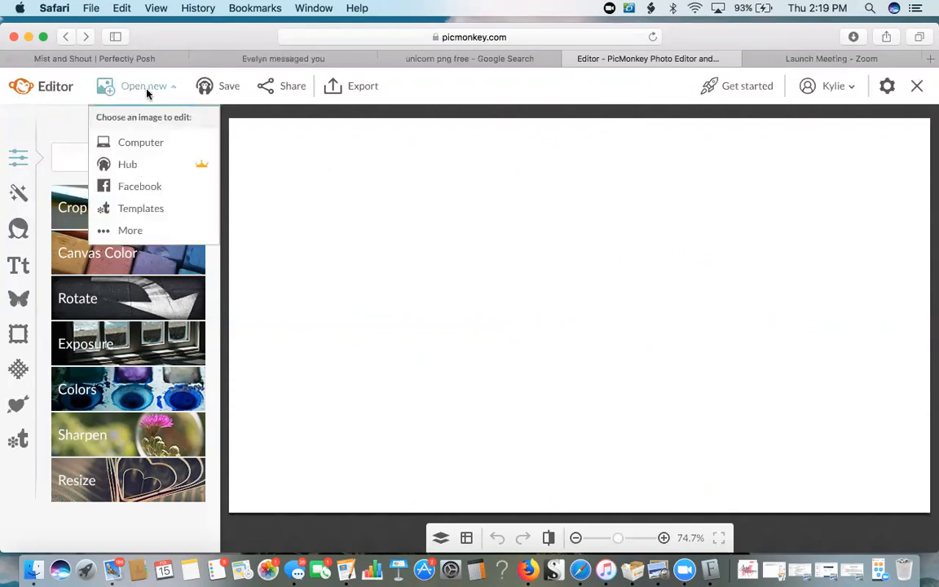
left_click(918, 85)
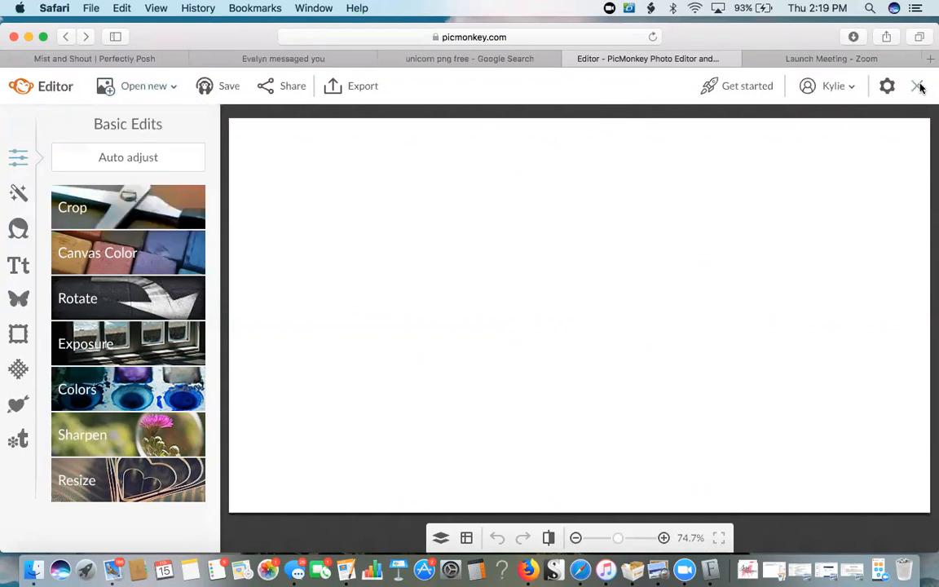
left_click(916, 86)
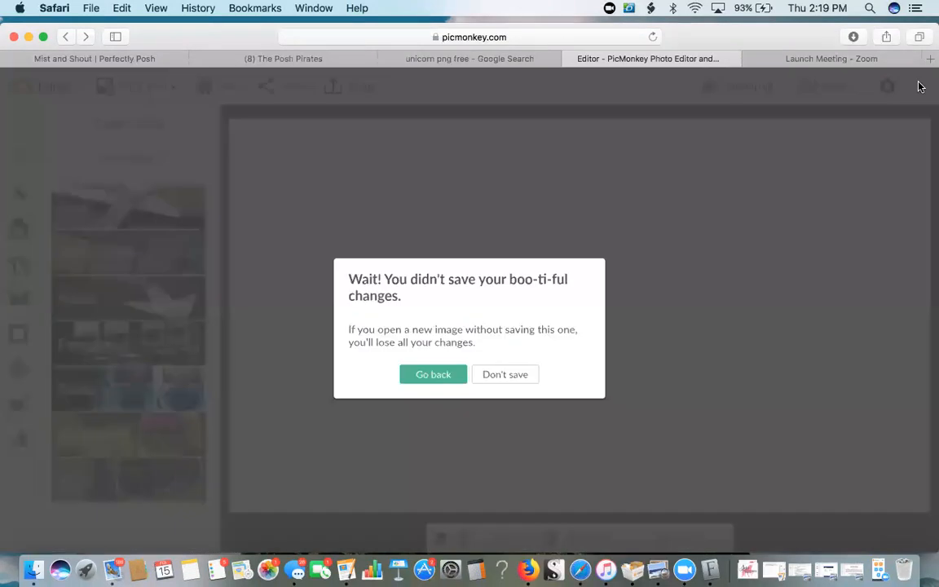
Discard the unsaved canvas and choose Blank canvas from the Design menu.
left_click(492, 376)
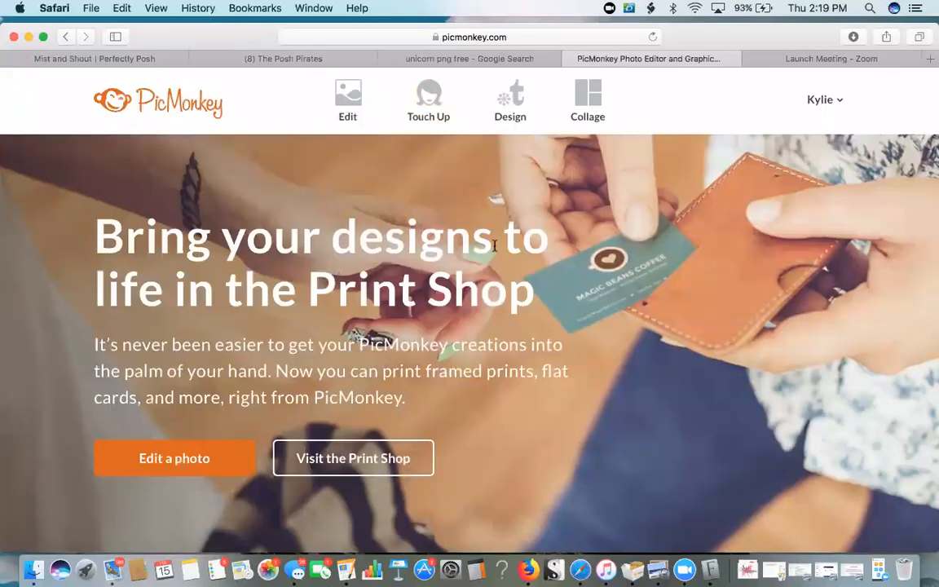
mouse_move(511, 111)
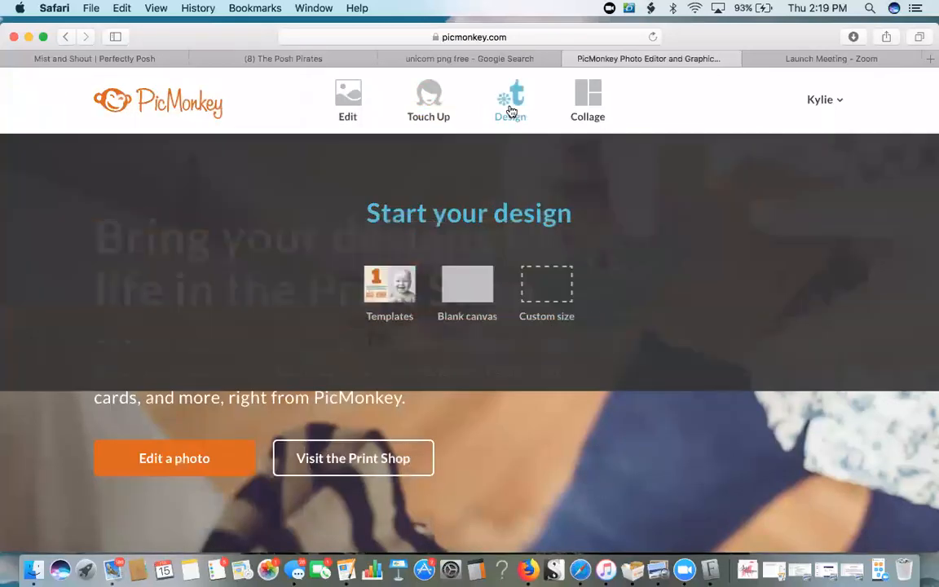
left_click(469, 297)
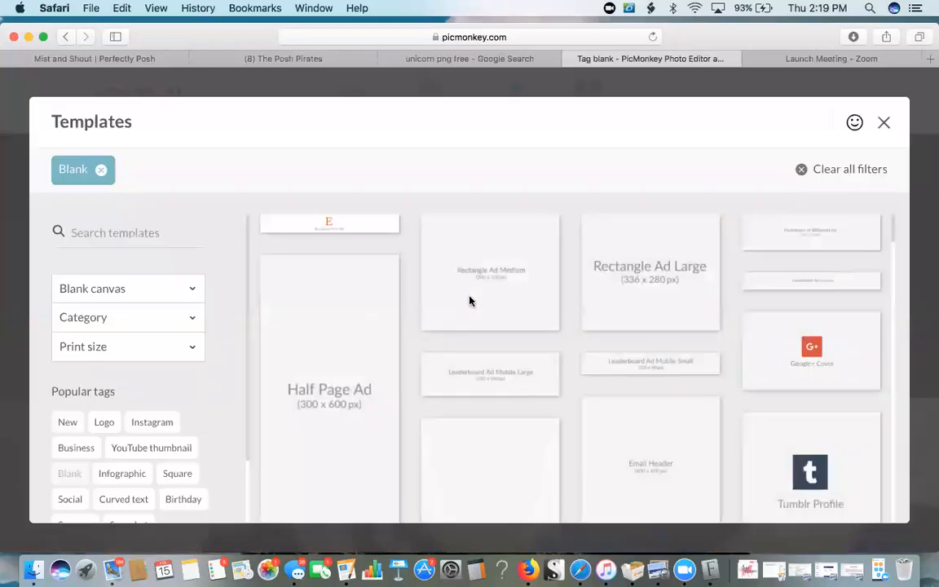
Scroll through the Blank templates grid and open the chosen blank canvas.
scroll(470, 301, "down", 10)
scroll(469, 301, "up", 4)
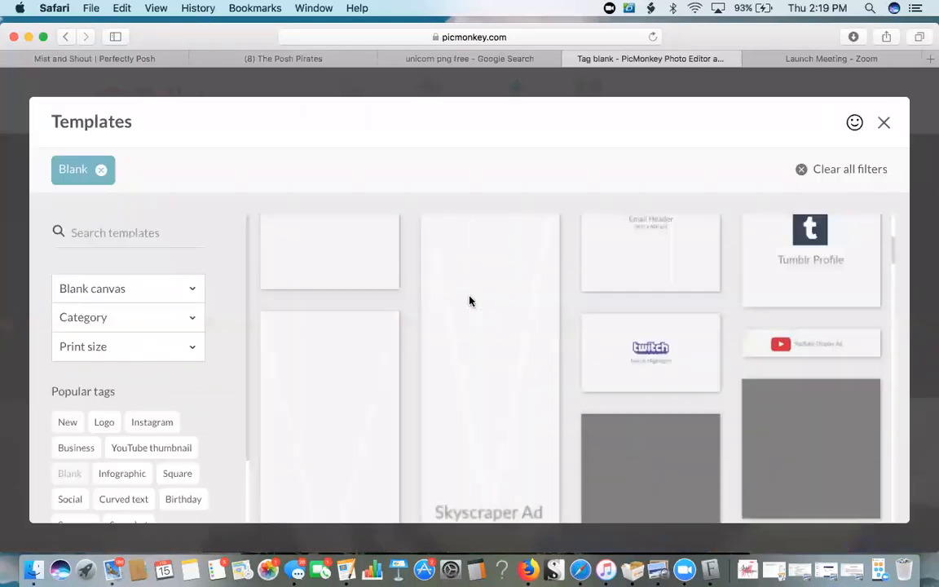
scroll(469, 300, "up", 3)
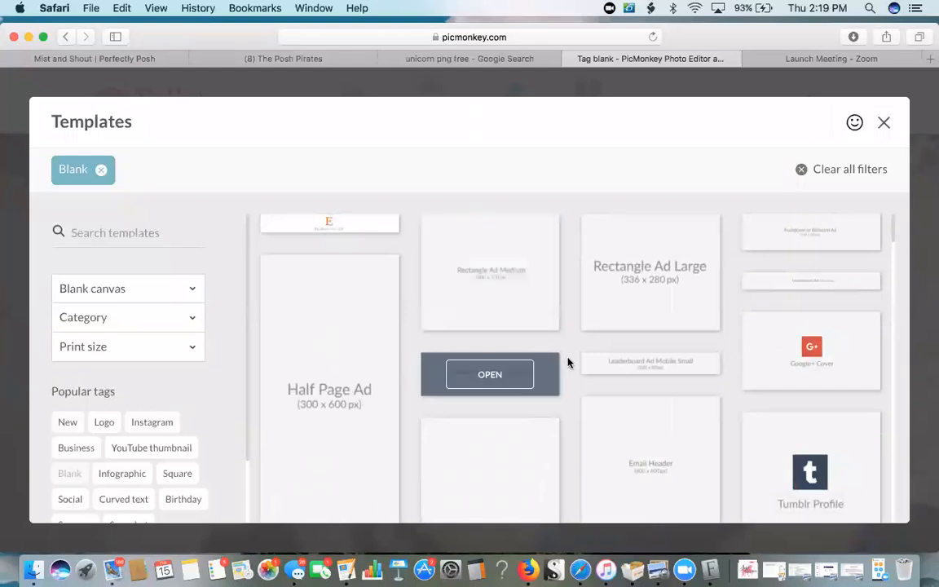
scroll(568, 361, "down", 5)
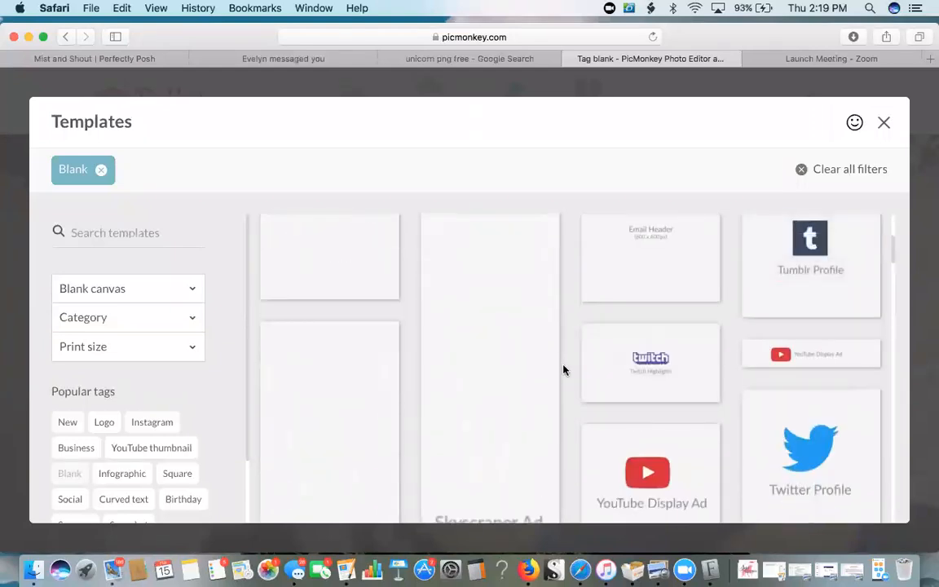
scroll(562, 369, "down", 2)
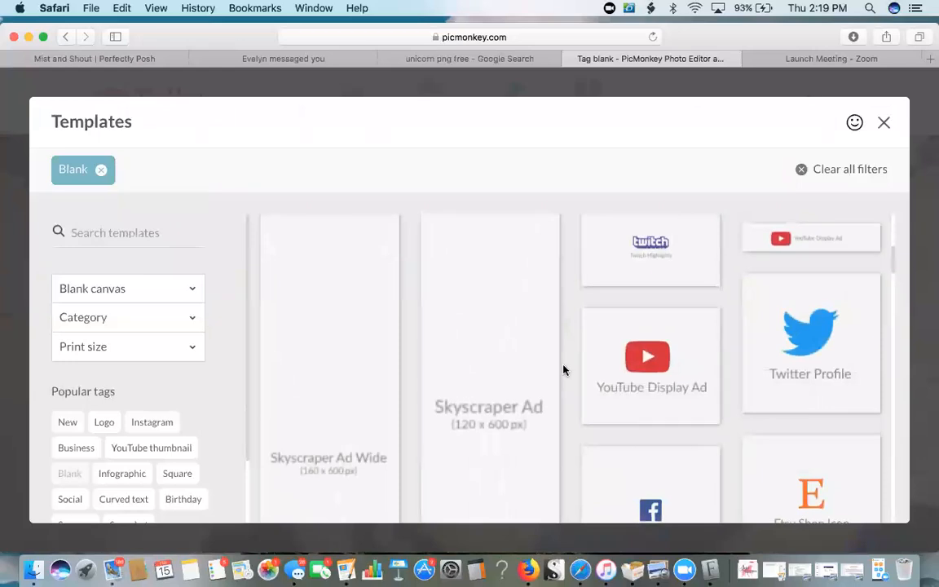
scroll(562, 370, "down", 4)
scroll(562, 370, "down", 3)
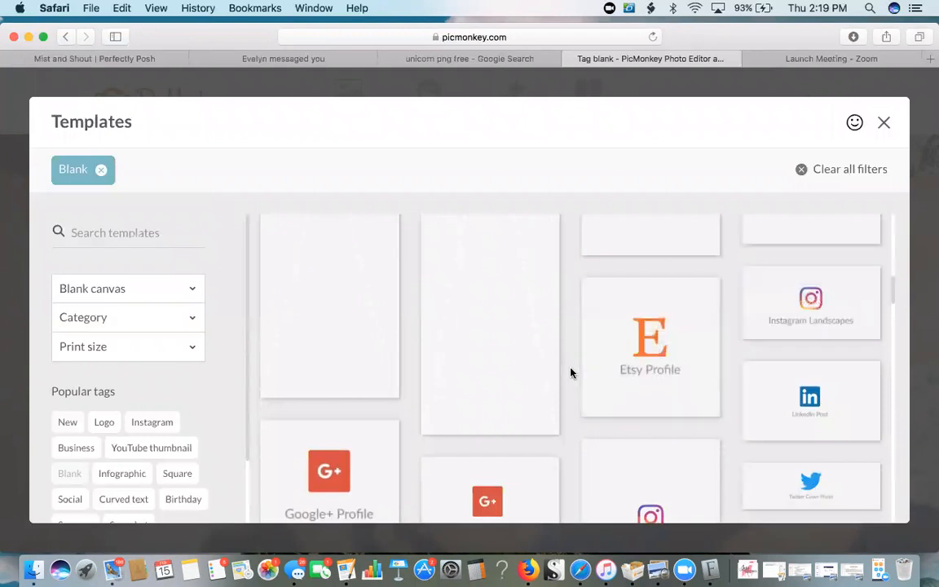
scroll(570, 374, "down", 4)
scroll(569, 374, "down", 2)
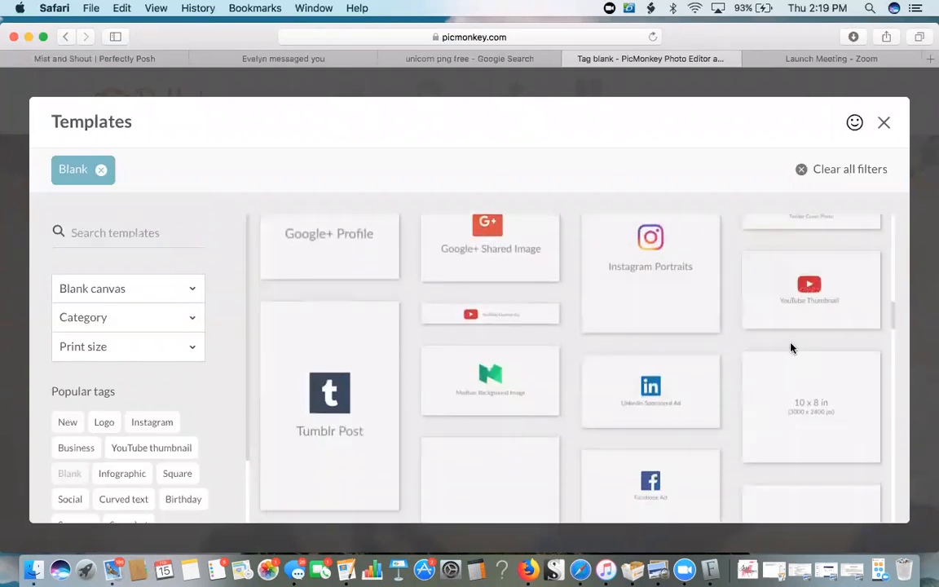
mouse_move(797, 327)
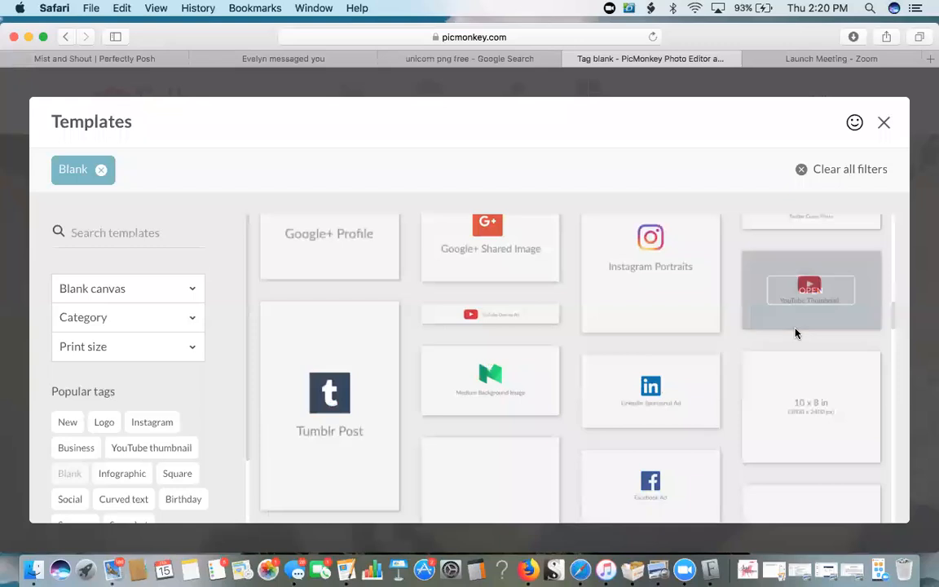
scroll(712, 377, "down", 1)
scroll(712, 375, "down", 5)
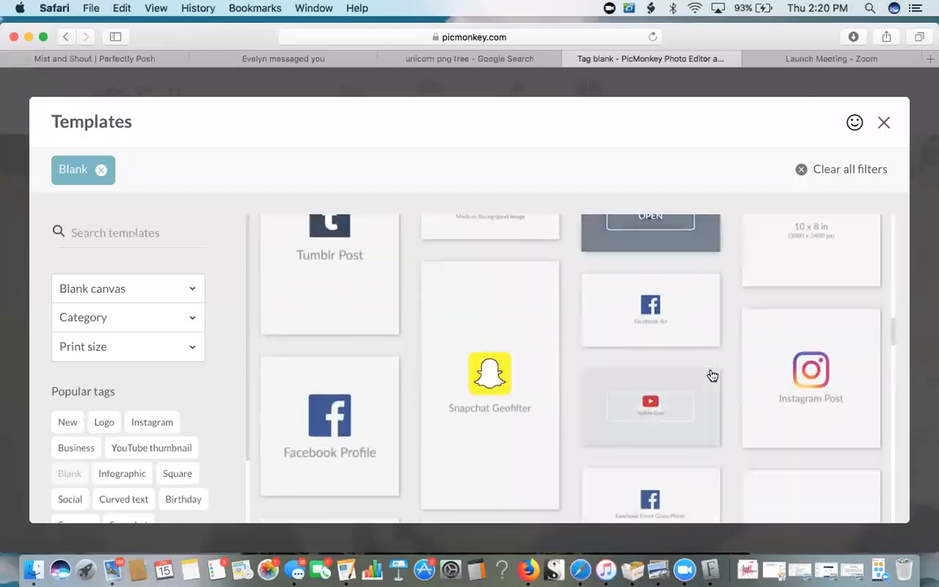
scroll(712, 375, "up", 5)
scroll(712, 375, "down", 3)
scroll(712, 375, "down", 1)
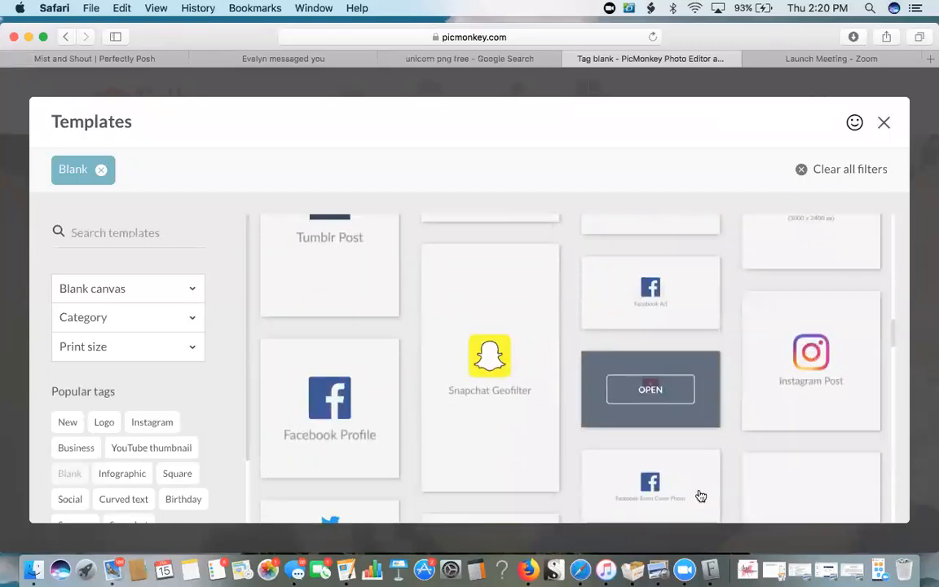
scroll(720, 346, "up", 2)
scroll(722, 346, "up", 2)
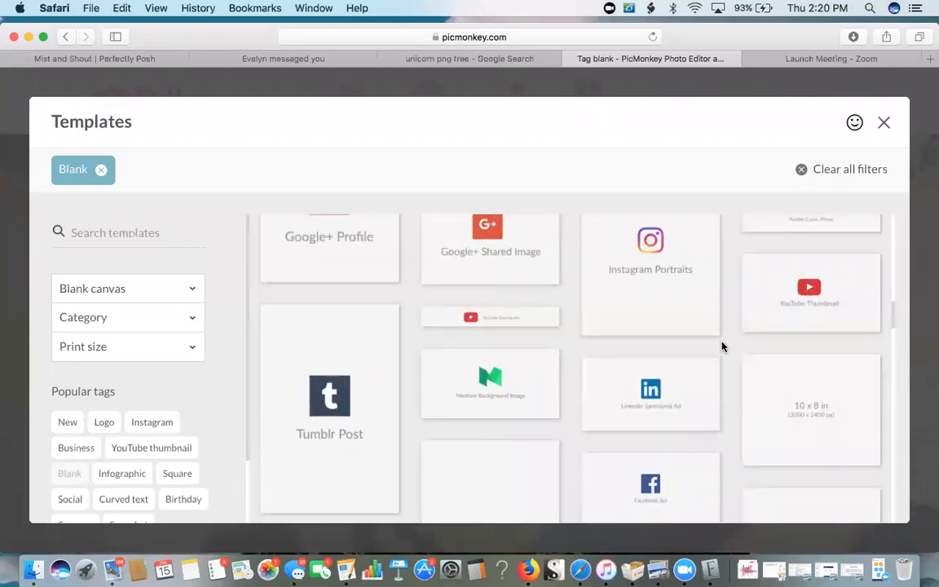
left_click(766, 324)
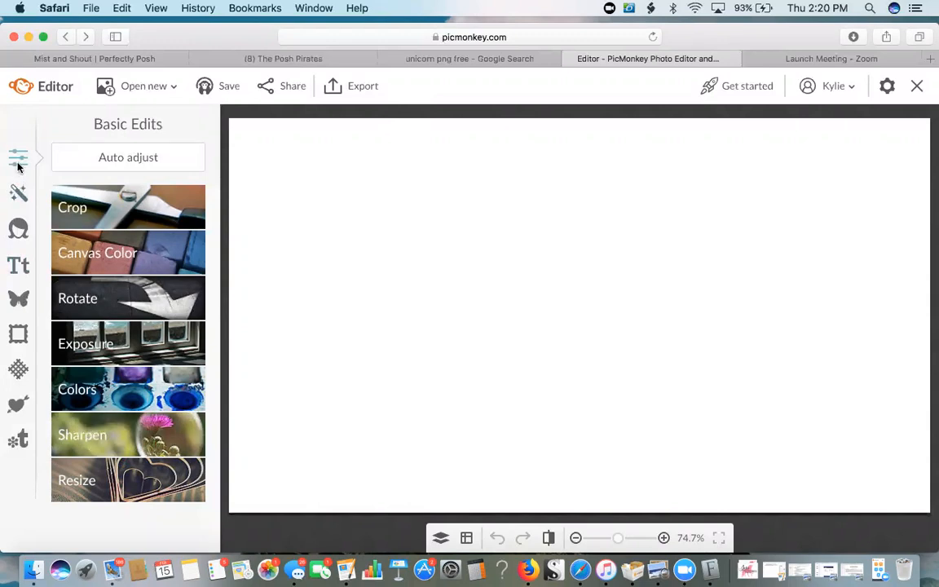
Try a transparent canvas color, cancel to keep it white, then go to the 'unicorn png free' search.
left_click(114, 252)
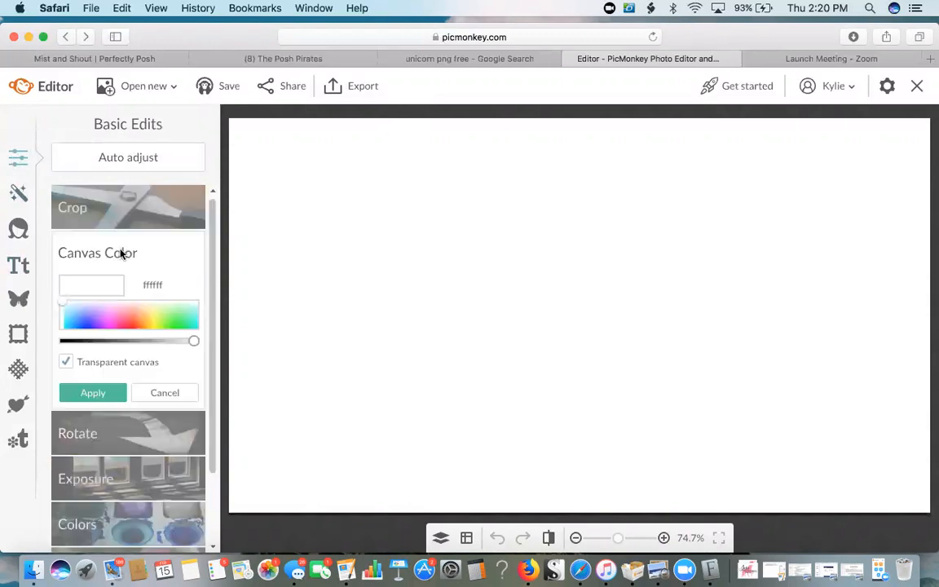
left_click(112, 365)
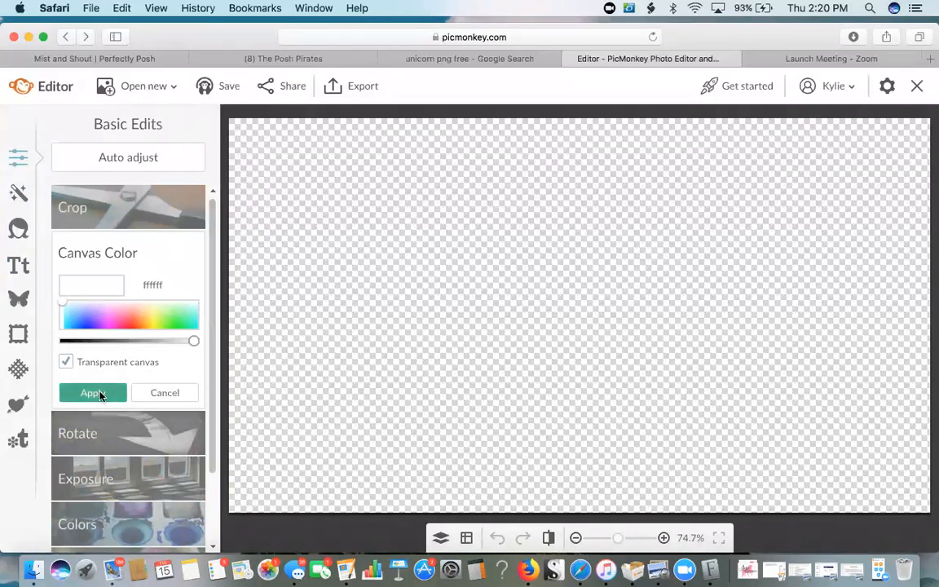
left_click(162, 393)
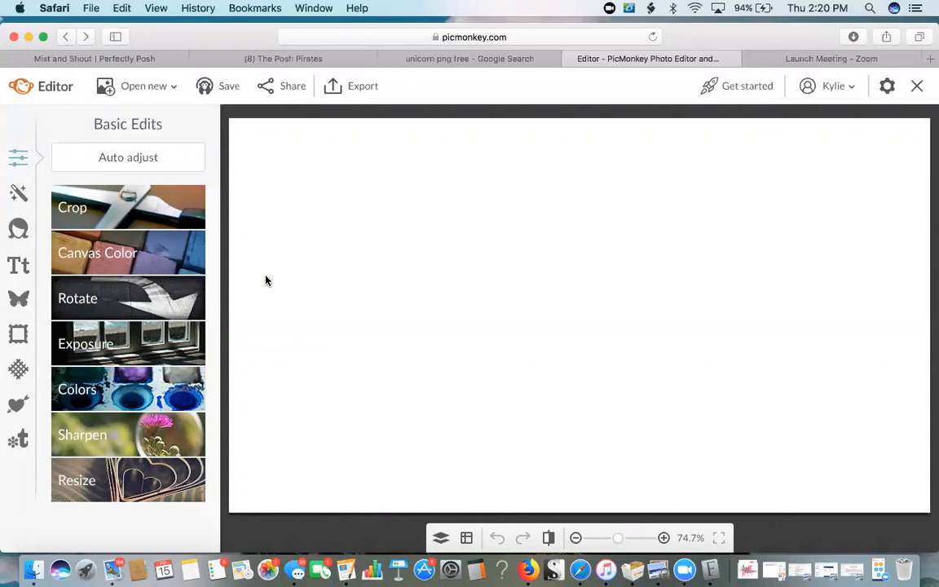
left_click(555, 66)
Select the words 'png' and 'free' in the image search box, then deselect them.
scroll(505, 326, "up", 5)
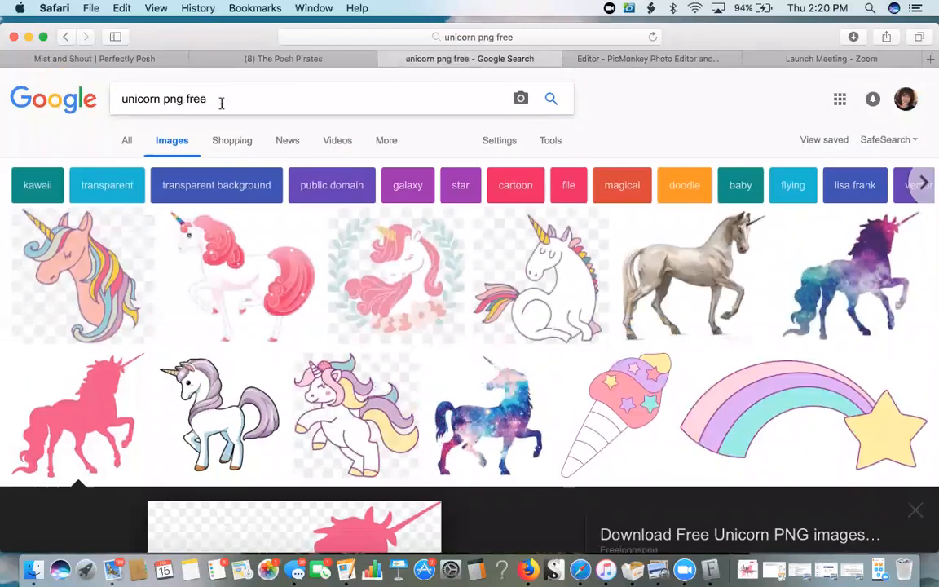
double_click(167, 98)
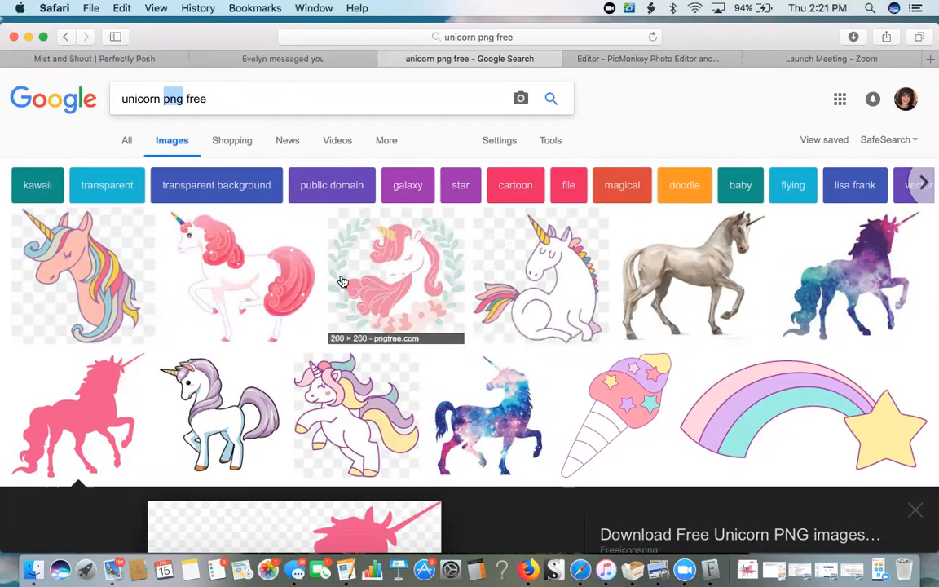
left_click(186, 98)
double_click(192, 99)
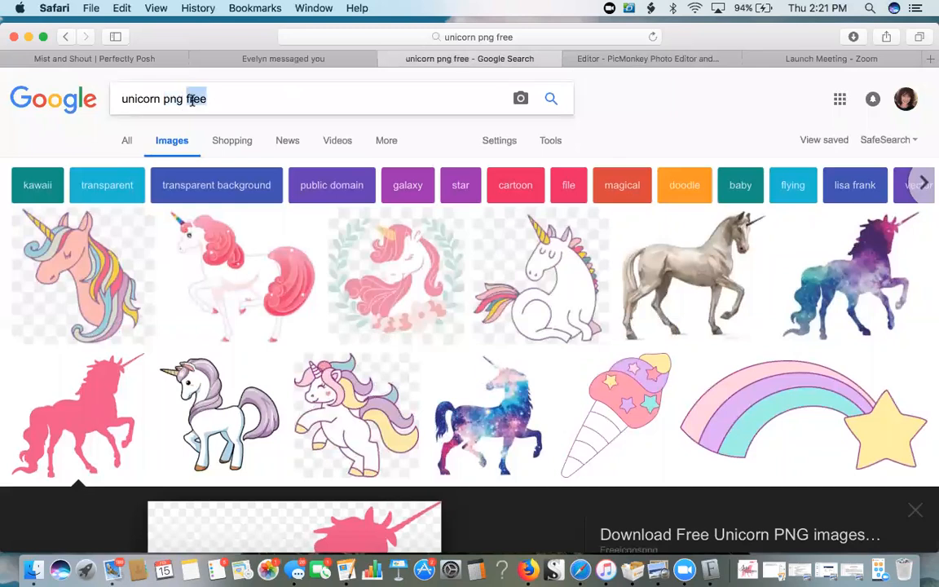
left_click(256, 111)
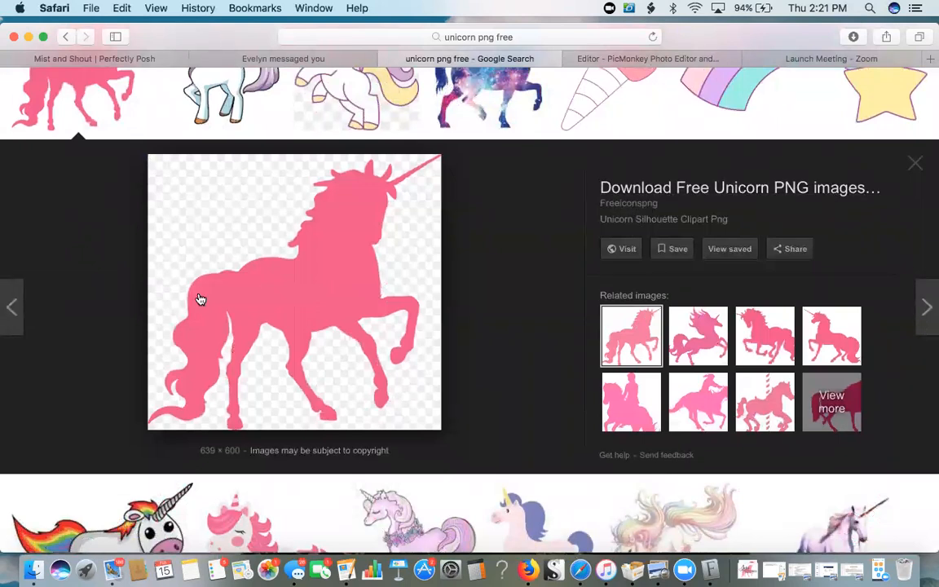
Save the pink unicorn silhouette image to Downloads and return to the PicMonkey editor.
right_click(294, 271)
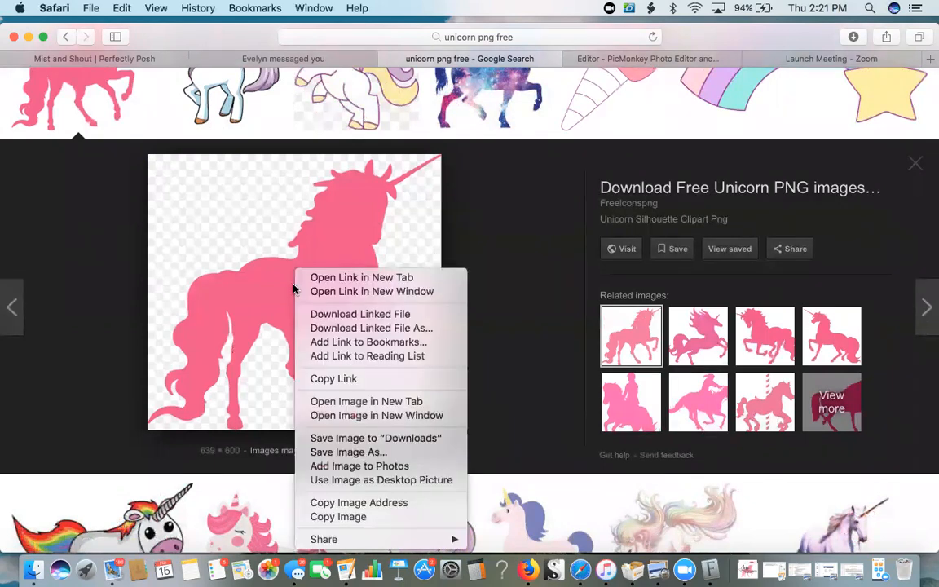
left_click(462, 263)
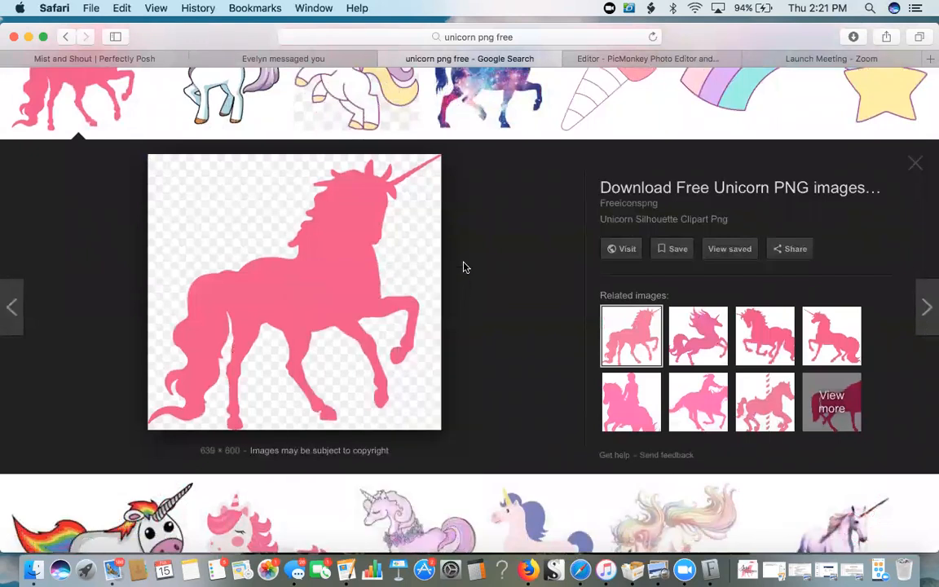
left_click(707, 62)
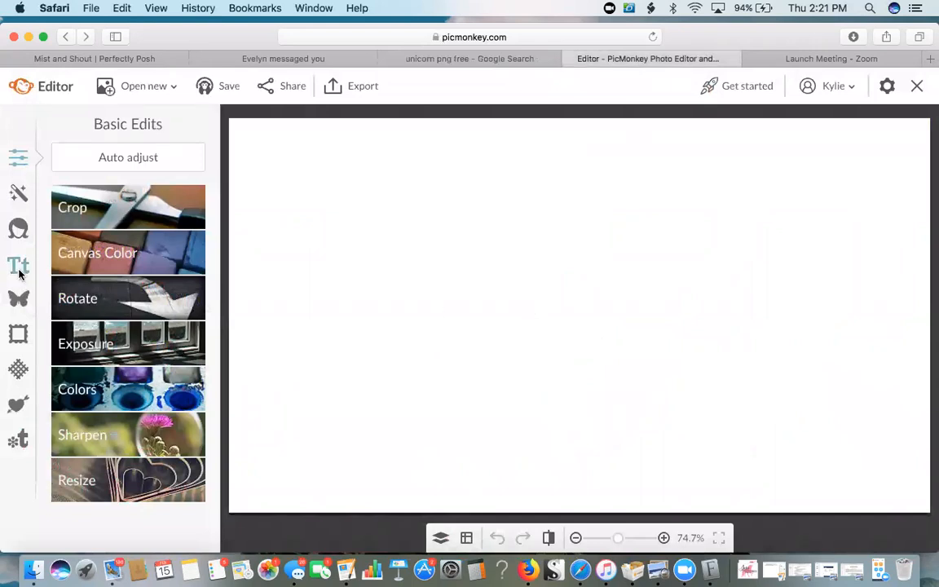
Open the Overlays panel and browse its categories, including Baby.
left_click(20, 272)
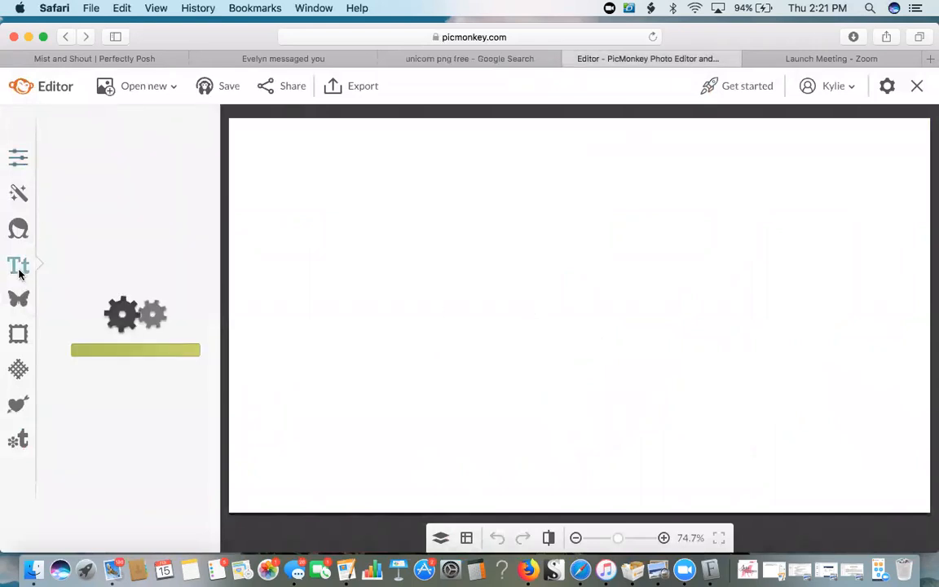
left_click(19, 302)
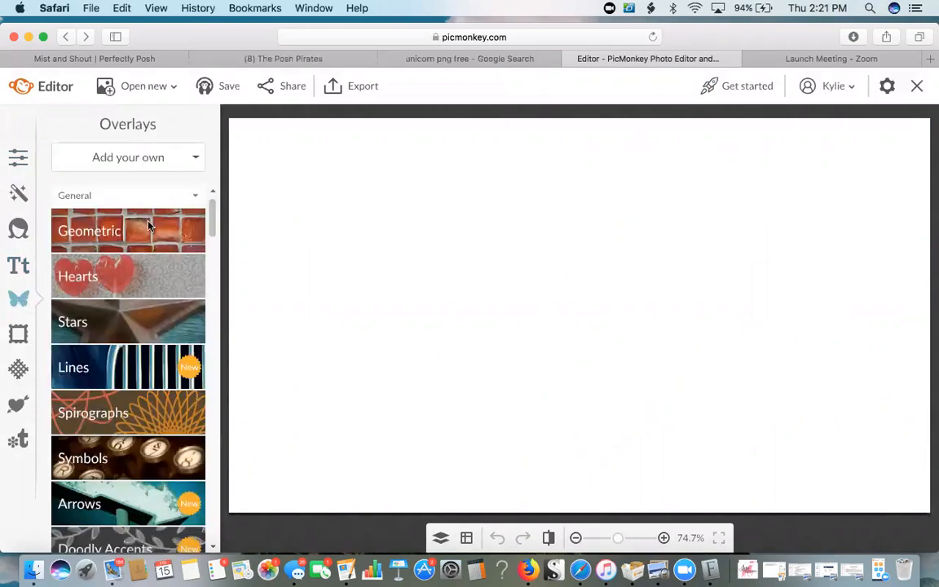
left_click_drag(210, 229, 216, 300)
left_click_drag(217, 316, 216, 325)
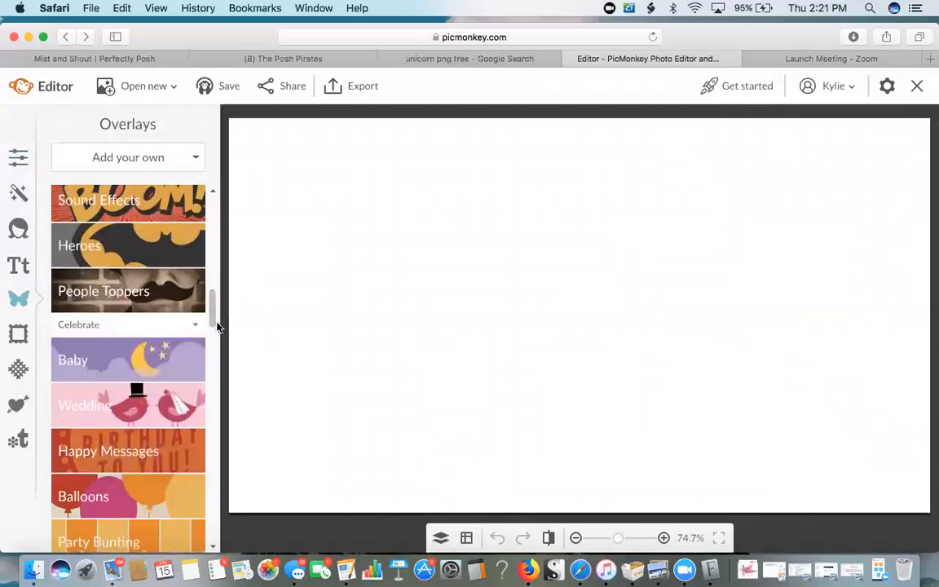
left_click(164, 365)
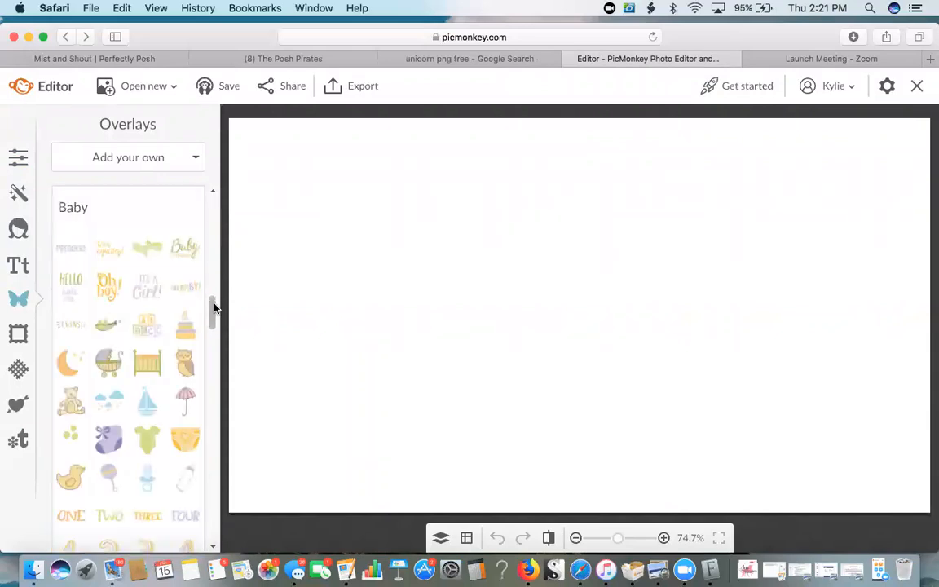
left_click_drag(213, 308, 199, 168)
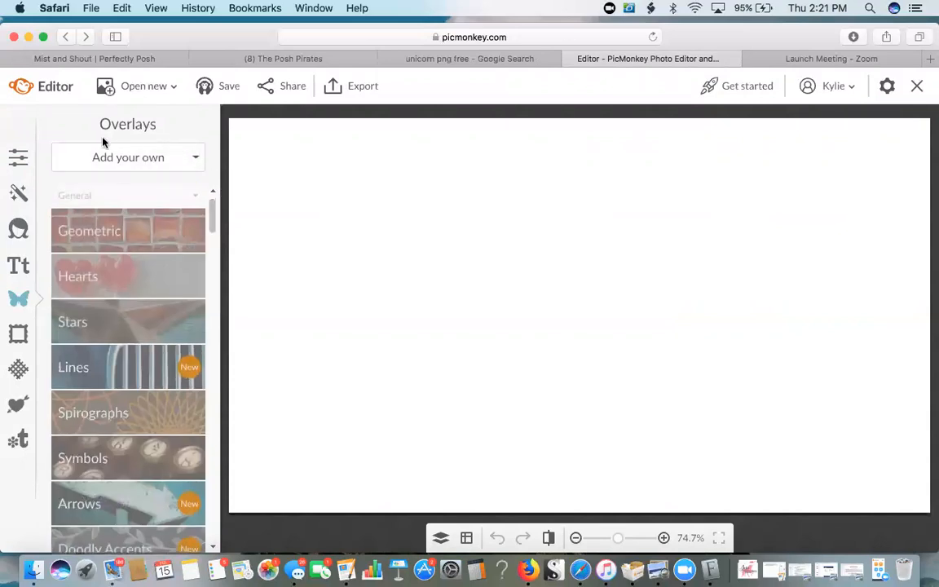
Add the unicorn silhouette PNG from Downloads as an overlay on the canvas.
left_click(194, 161)
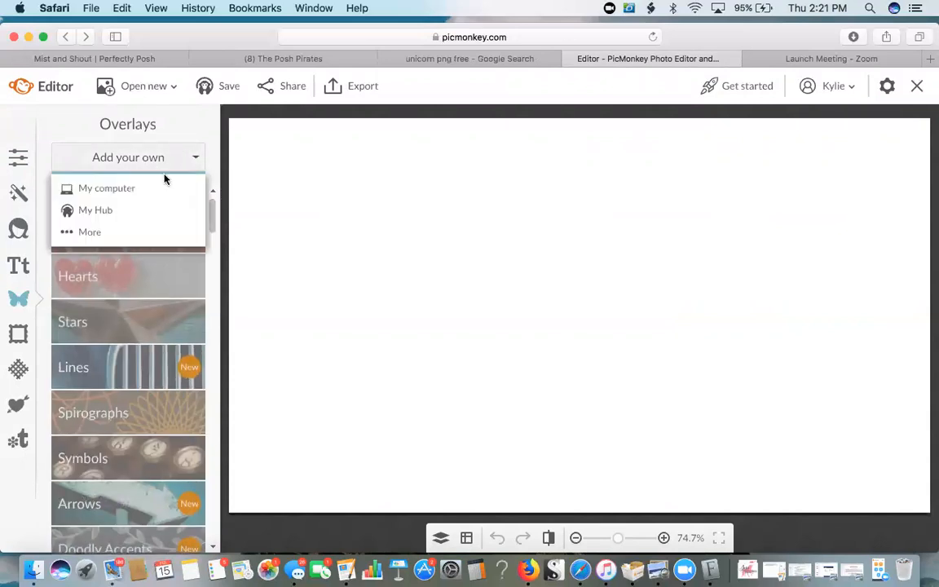
left_click(84, 189)
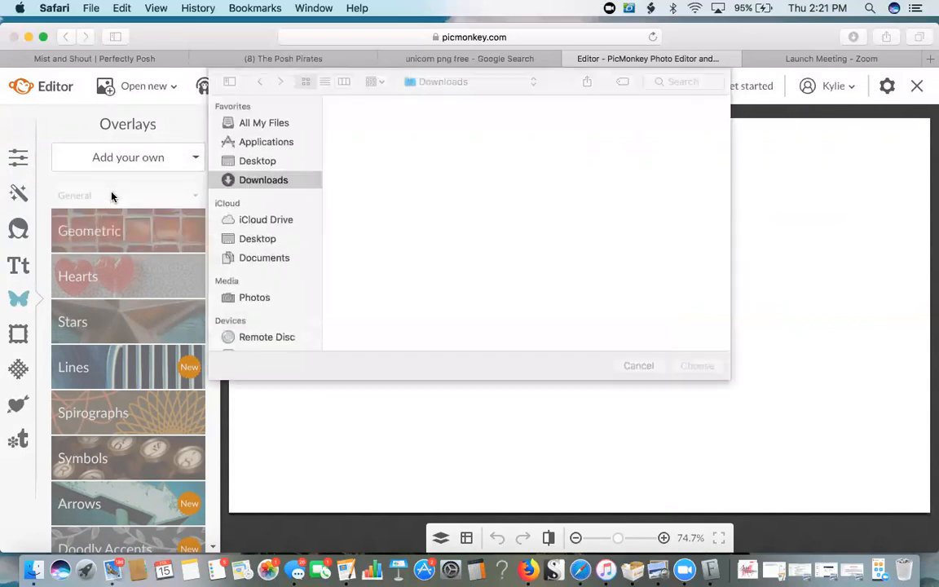
left_click(526, 242)
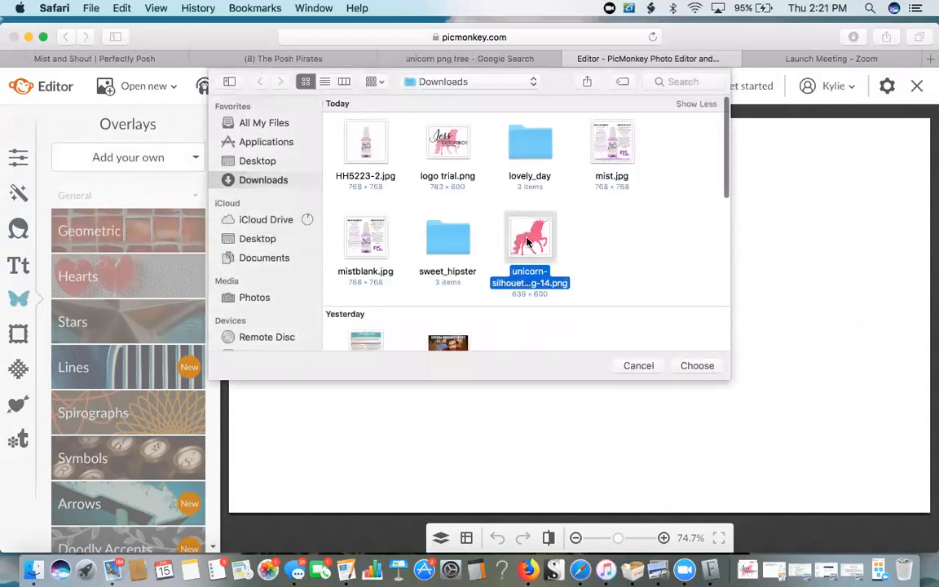
double_click(527, 242)
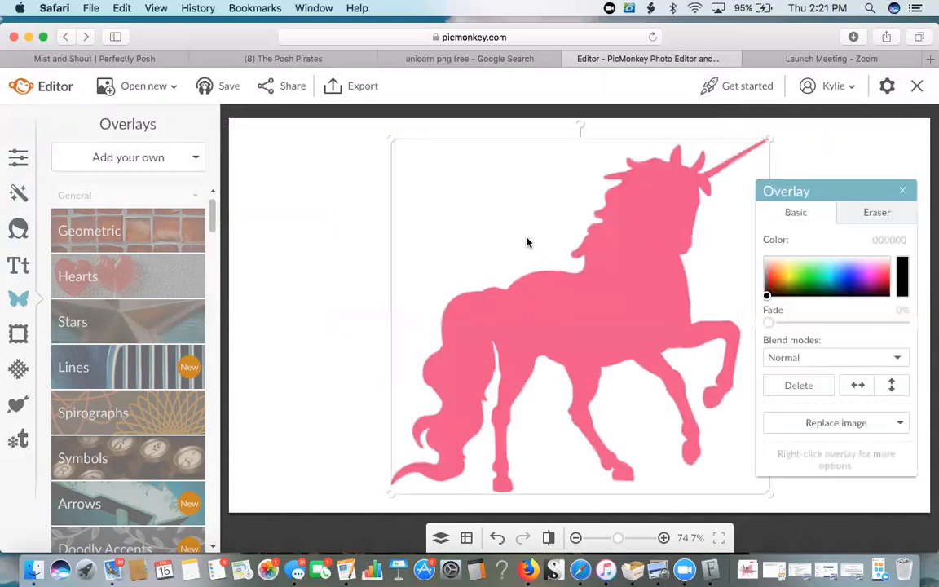
left_click(339, 261)
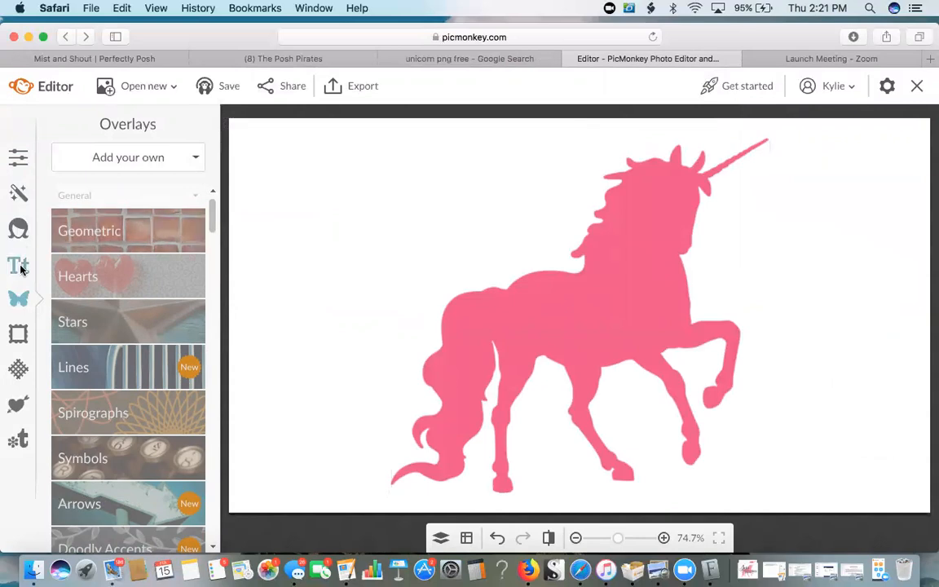
From Basic Edits, preview a transparent canvas color, then cancel to keep the white background.
left_click(19, 162)
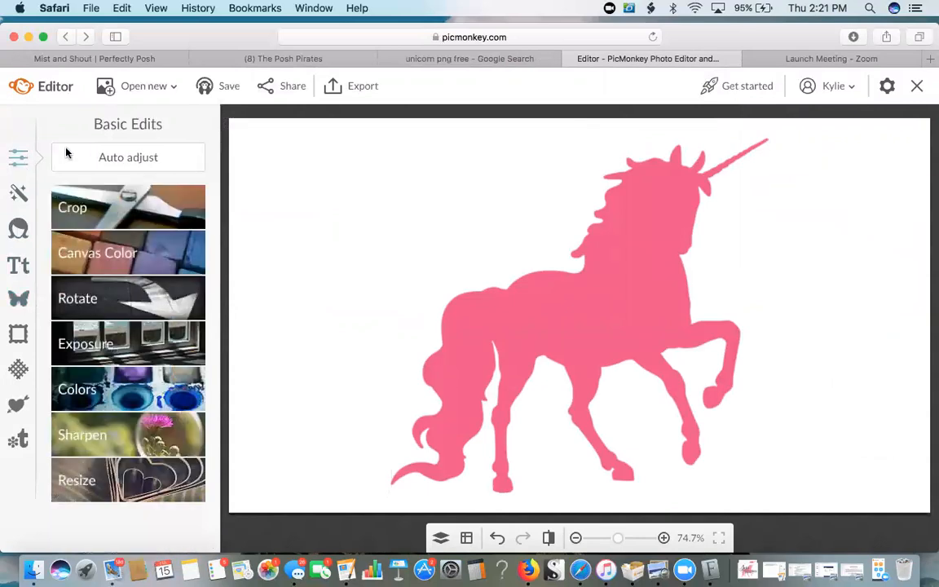
left_click(121, 259)
left_click(65, 362)
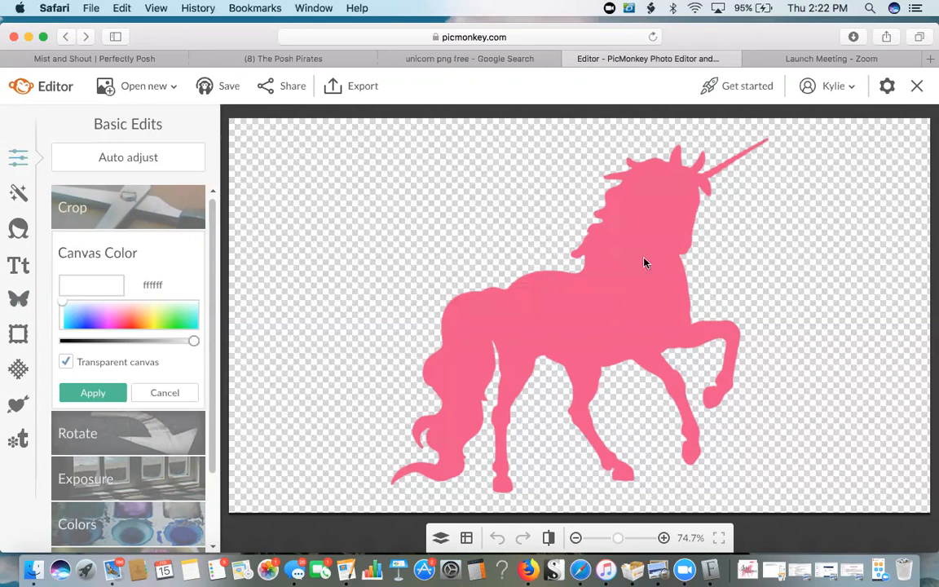
left_click(147, 391)
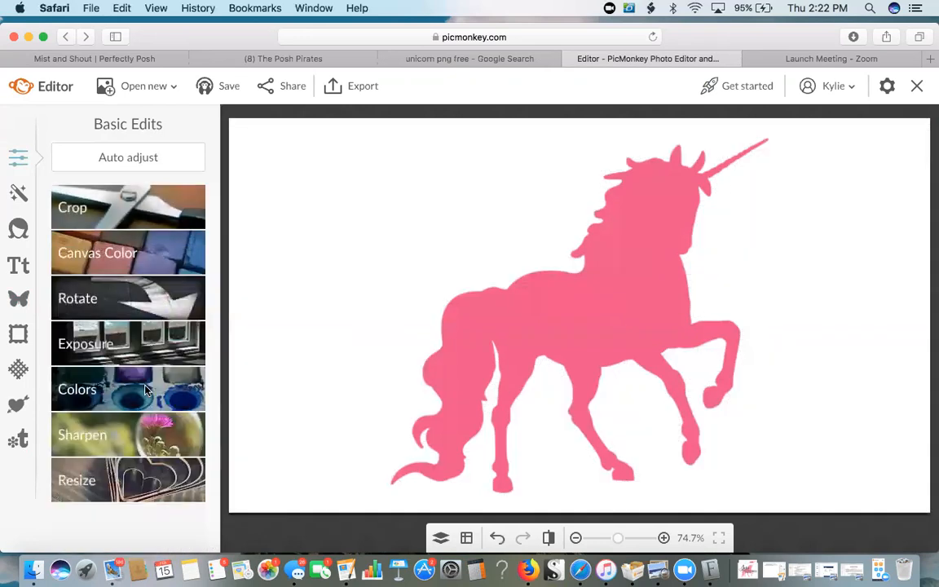
Show the Text tool's font options, then open a new Safari tab.
left_click(26, 273)
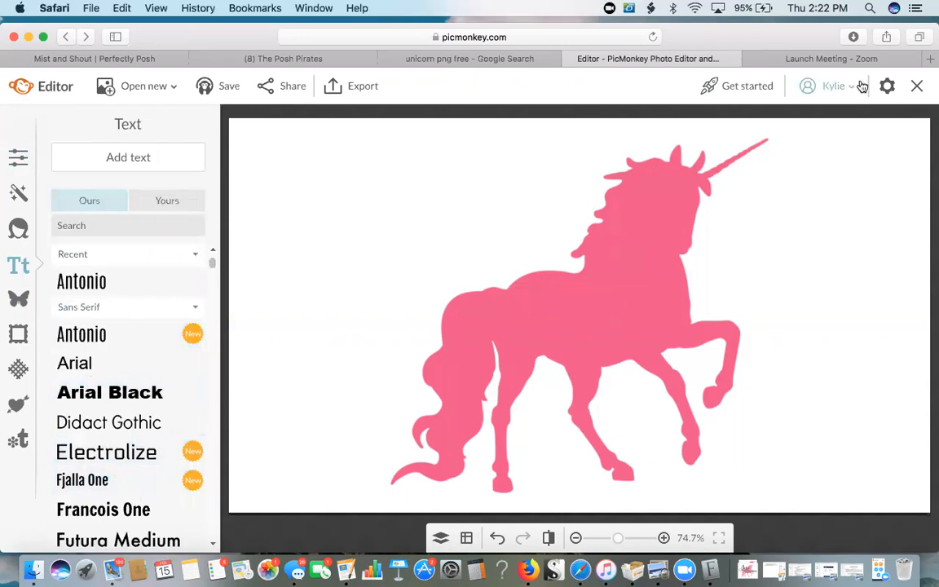
left_click(927, 61)
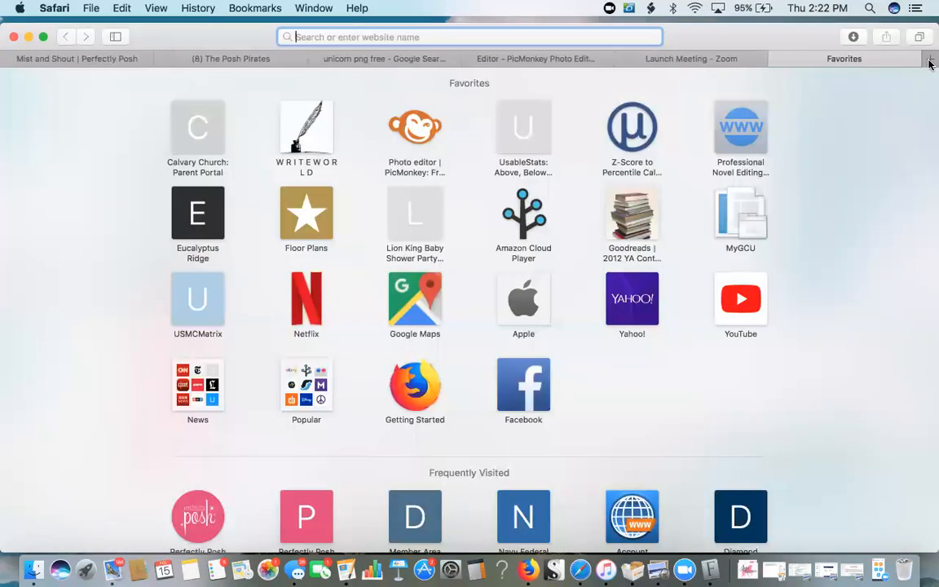
Load dafont.com in the new tab, move the browser window lower, and reload the page.
type("dafont")
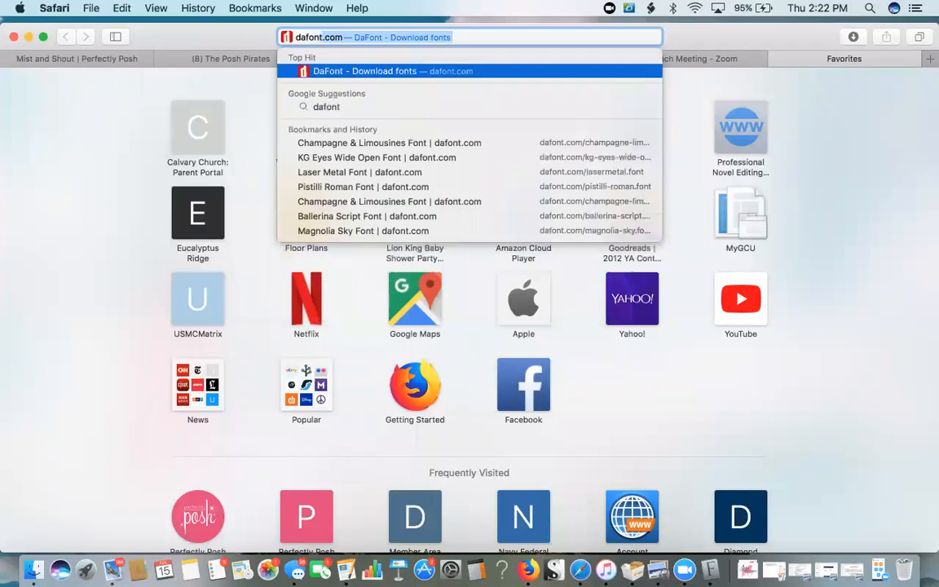
key("Return")
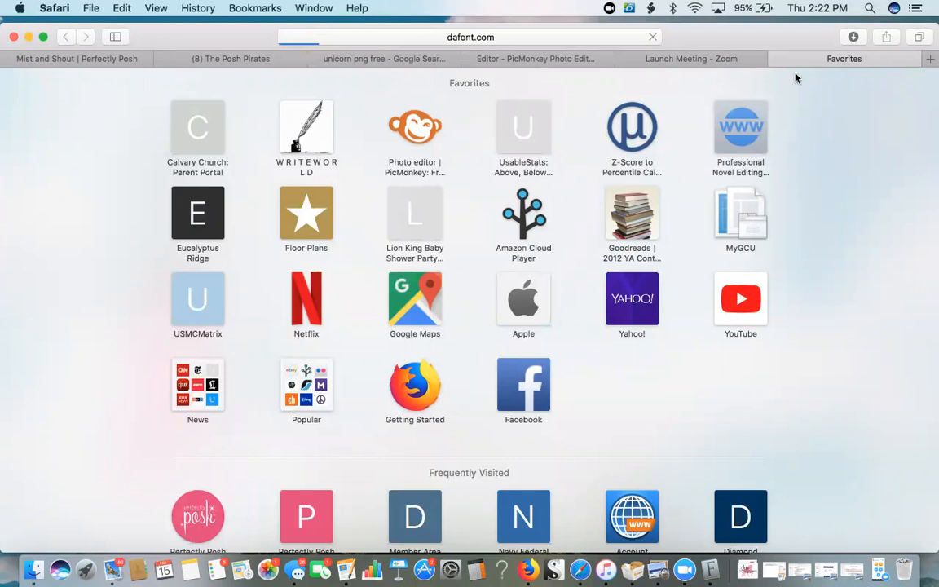
mouse_move(765, 47)
left_mouse_down()
mouse_move(767, 110)
mouse_move(759, 39)
left_mouse_up()
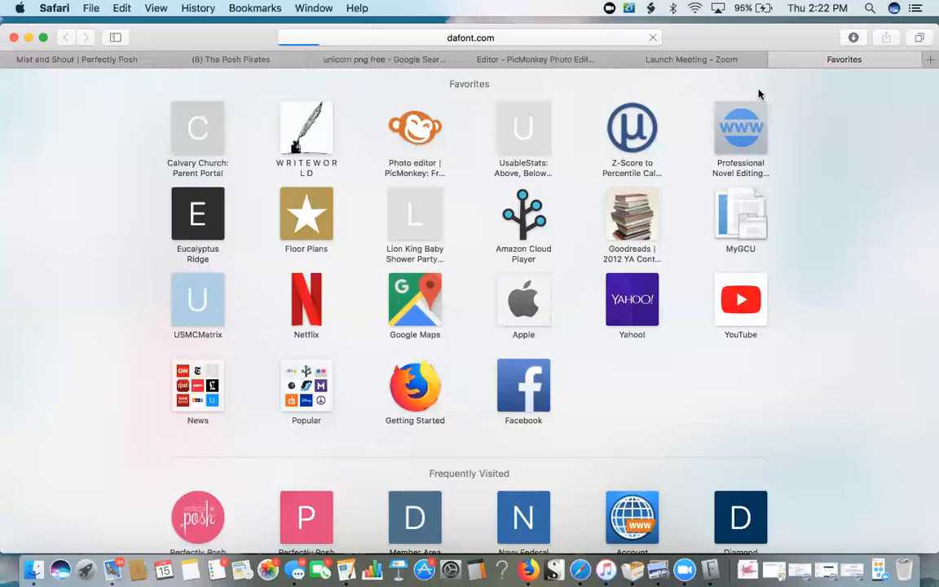
left_click_drag(762, 41, 766, 83)
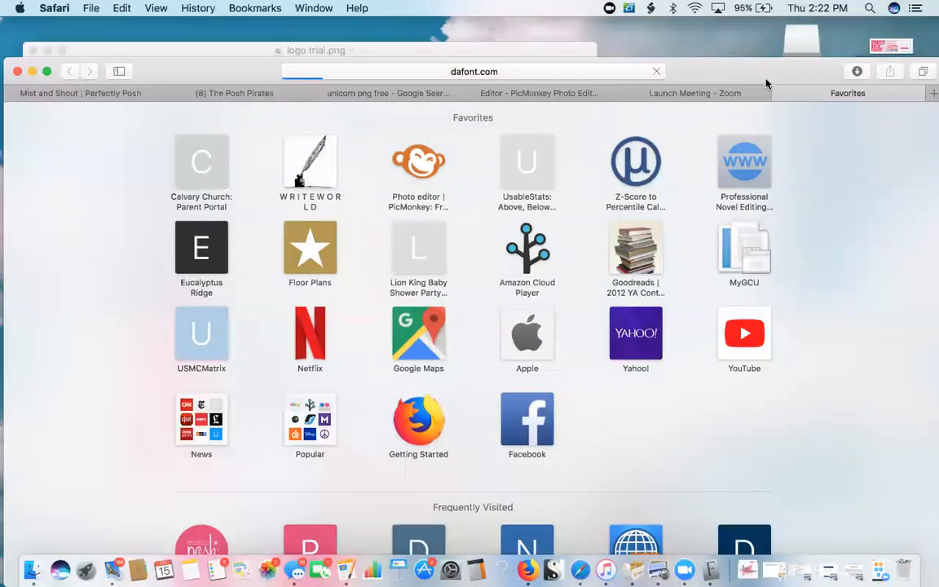
left_click(587, 71)
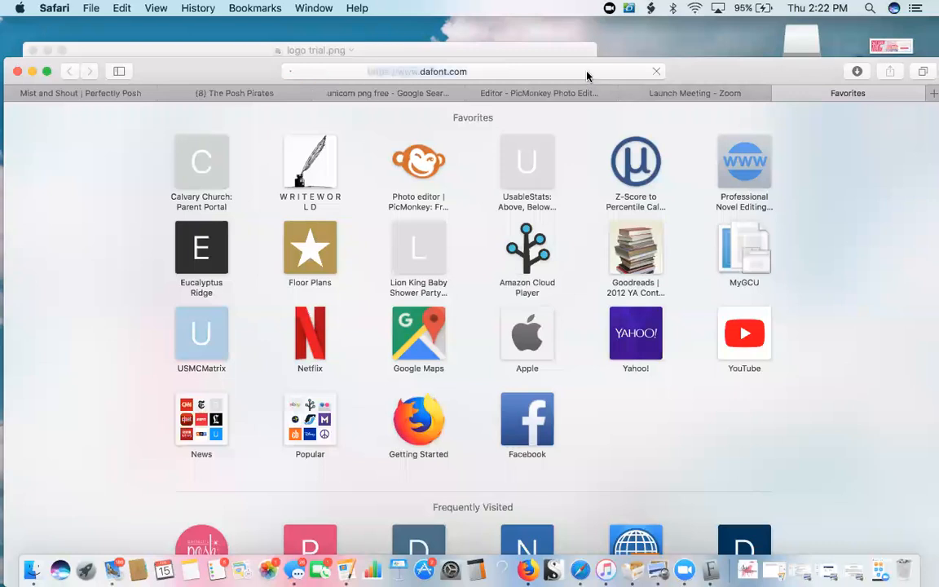
key("Return")
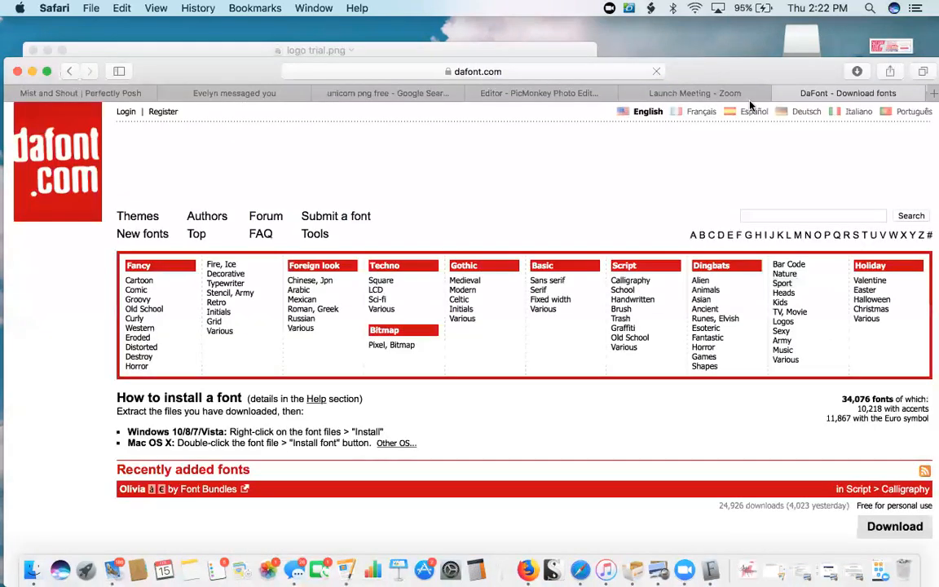
Scroll through DaFont's recently added fonts, then show the recent files in the Downloads stack.
left_click_drag(733, 71, 731, 38)
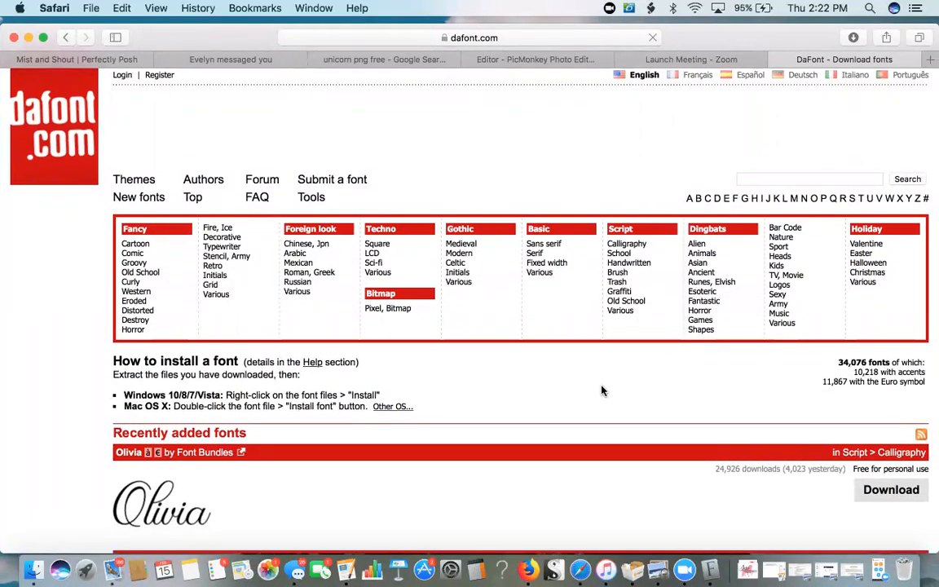
scroll(601, 391, "down", 5)
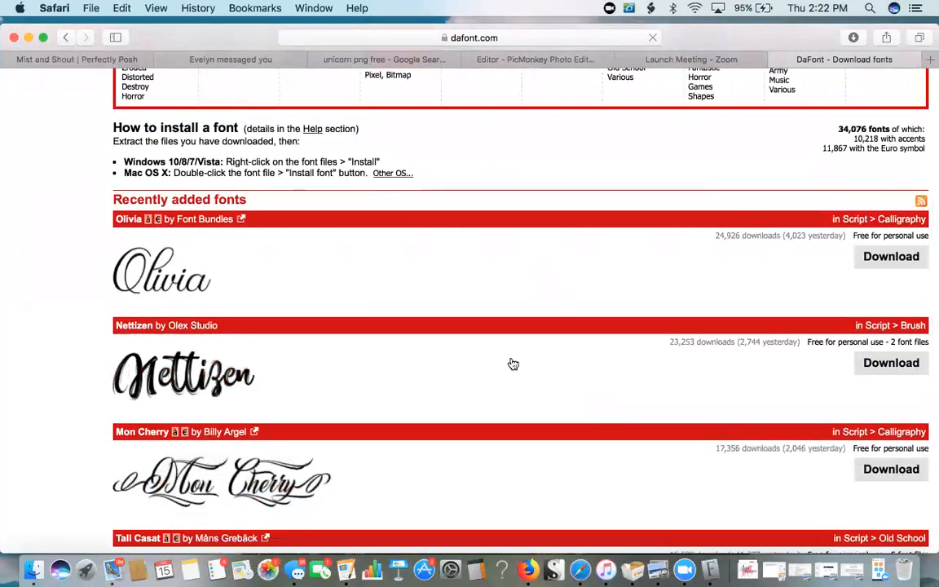
scroll(505, 378, "down", 4)
scroll(505, 379, "down", 4)
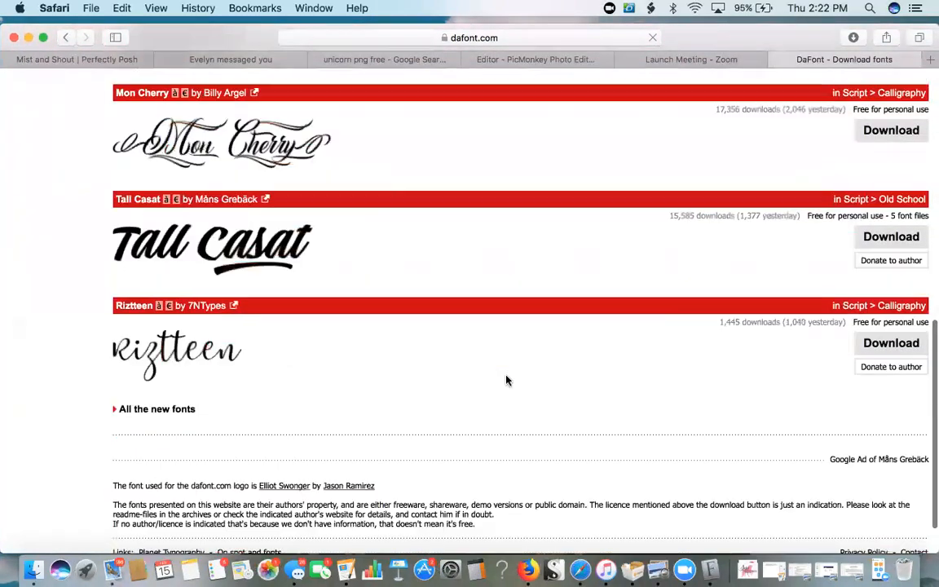
scroll(505, 379, "up", 6)
scroll(505, 379, "up", 5)
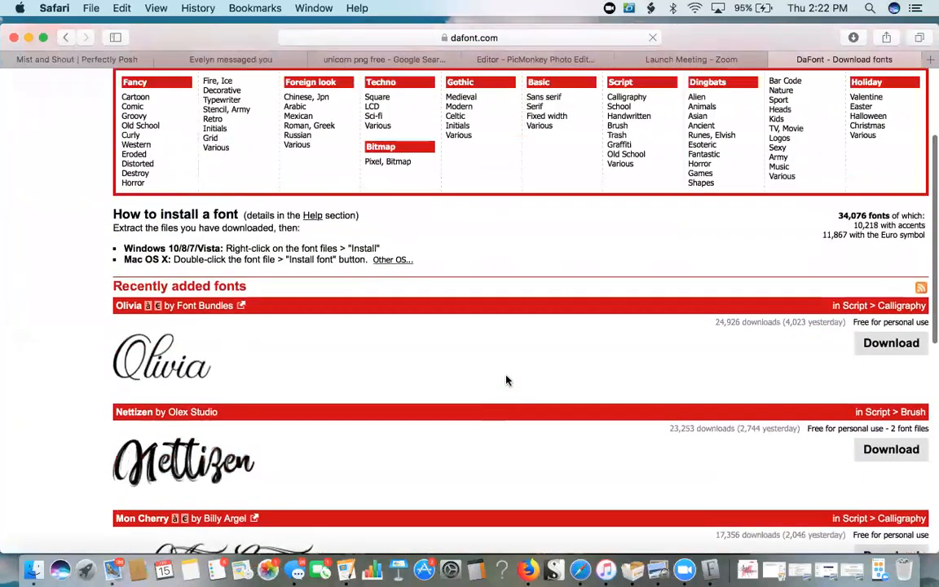
scroll(505, 379, "down", 3)
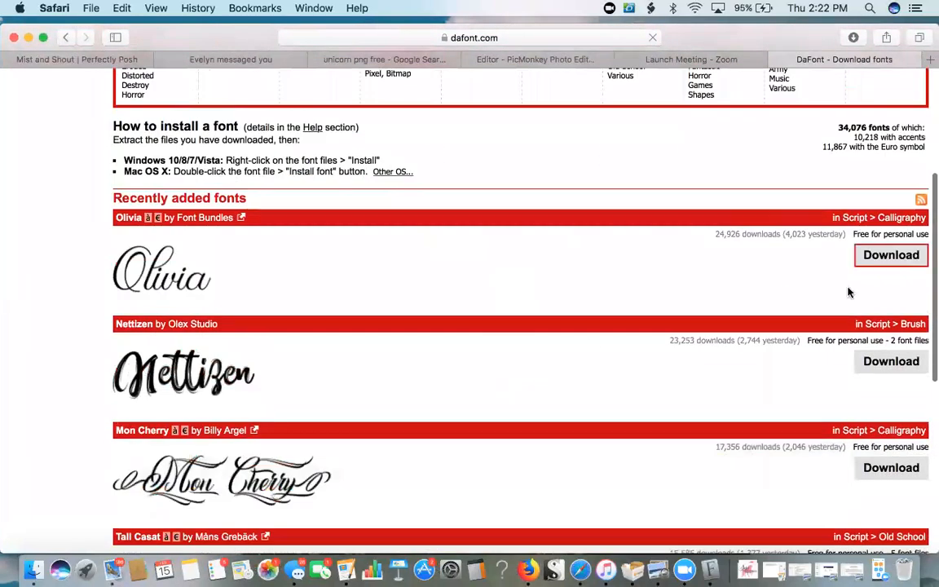
left_click(749, 571)
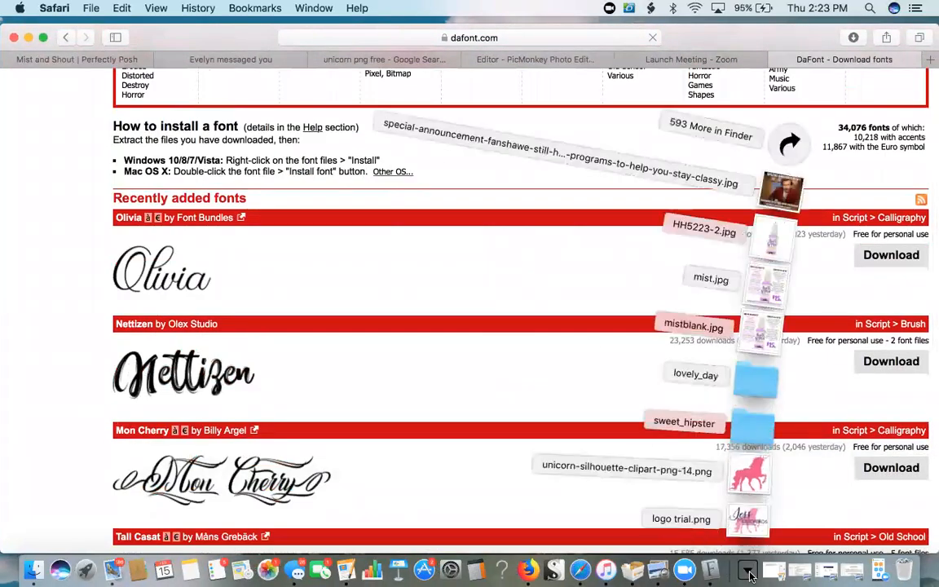
Open Lovely Day Personal Use.ttf from the lovely_day folder to preview it in Font Book.
left_click(747, 386)
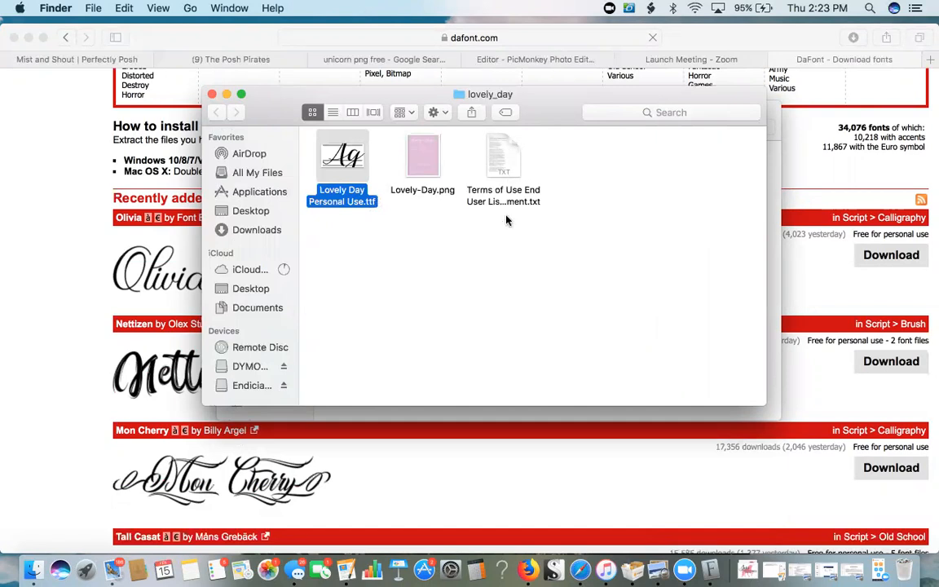
scroll(115, 324, "up", 5)
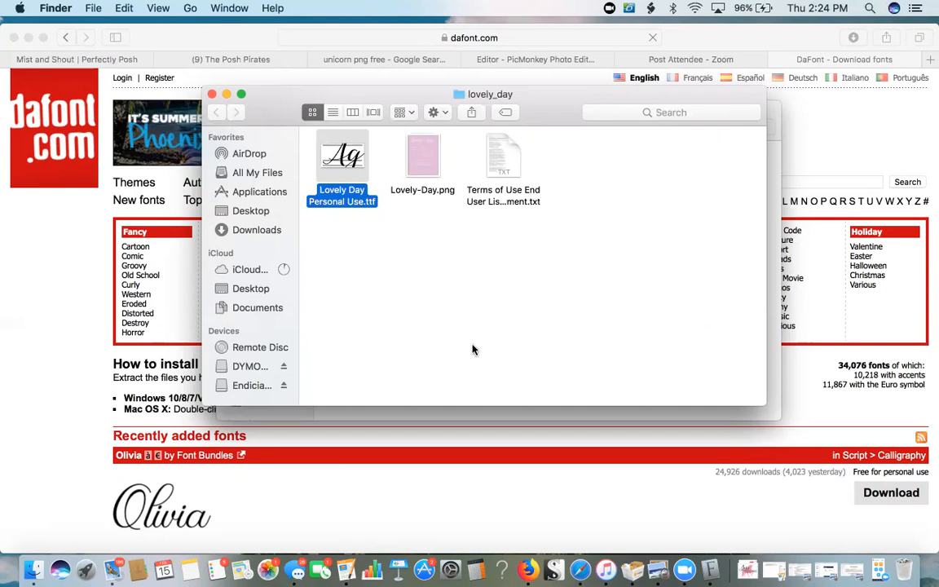
double_click(343, 158)
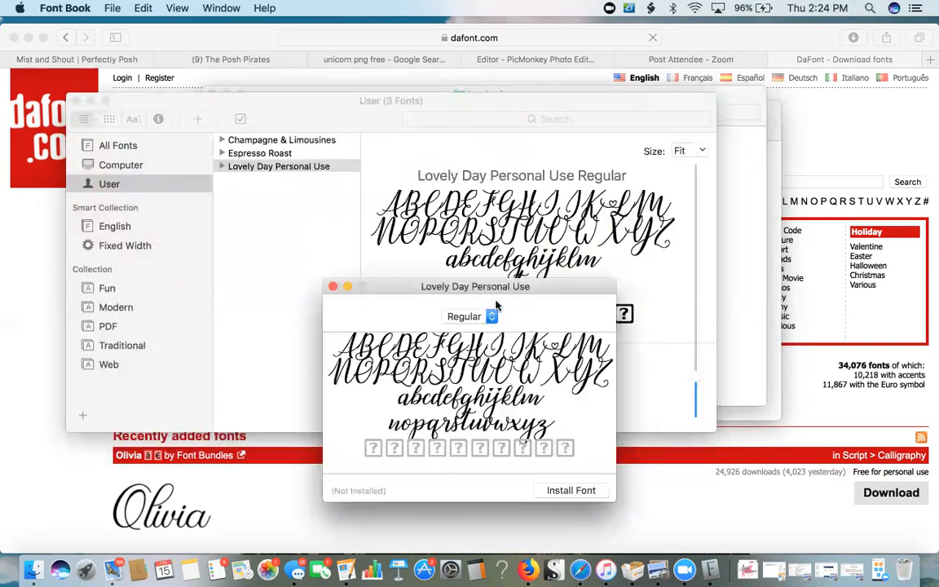
Install the Lovely Day font, ticking it despite the validation warning.
left_click(570, 494)
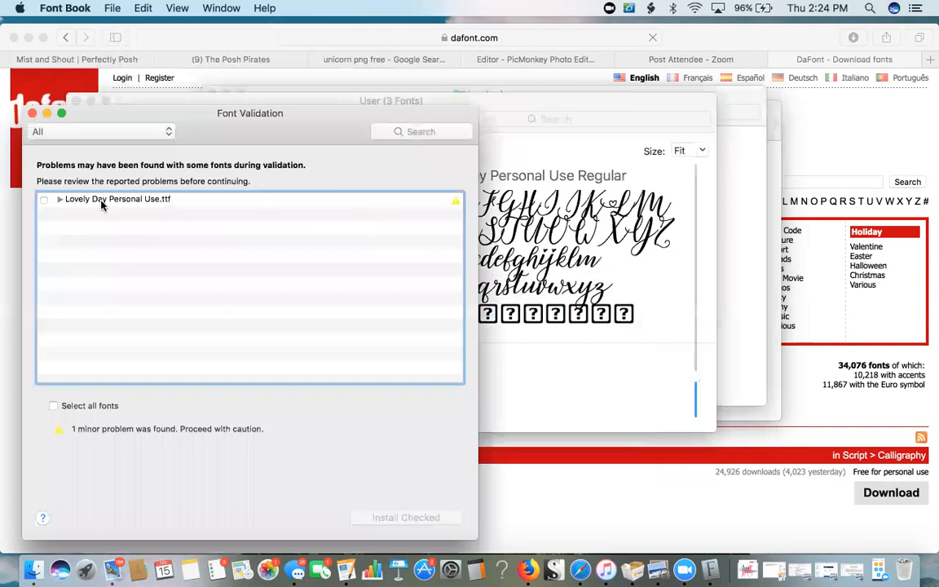
left_click(45, 200)
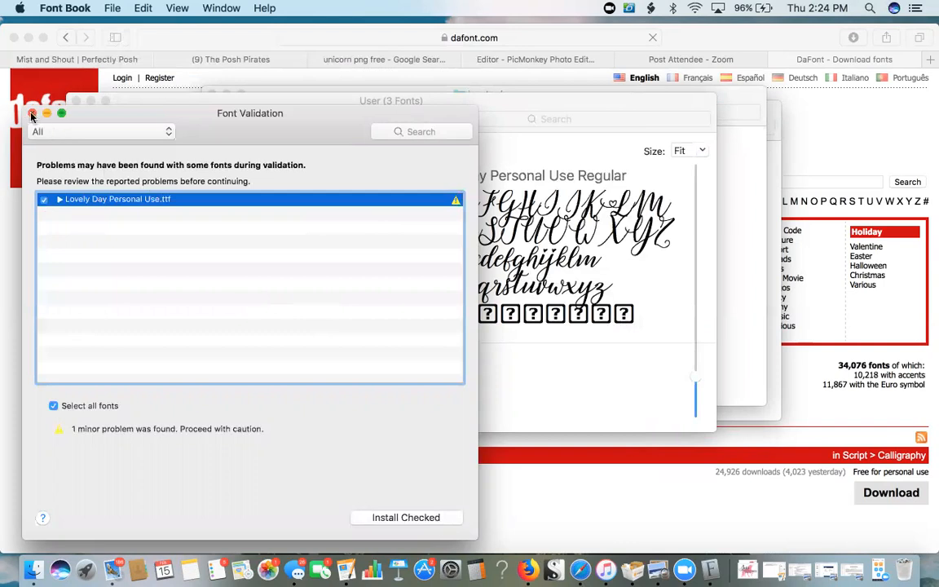
left_click(438, 522)
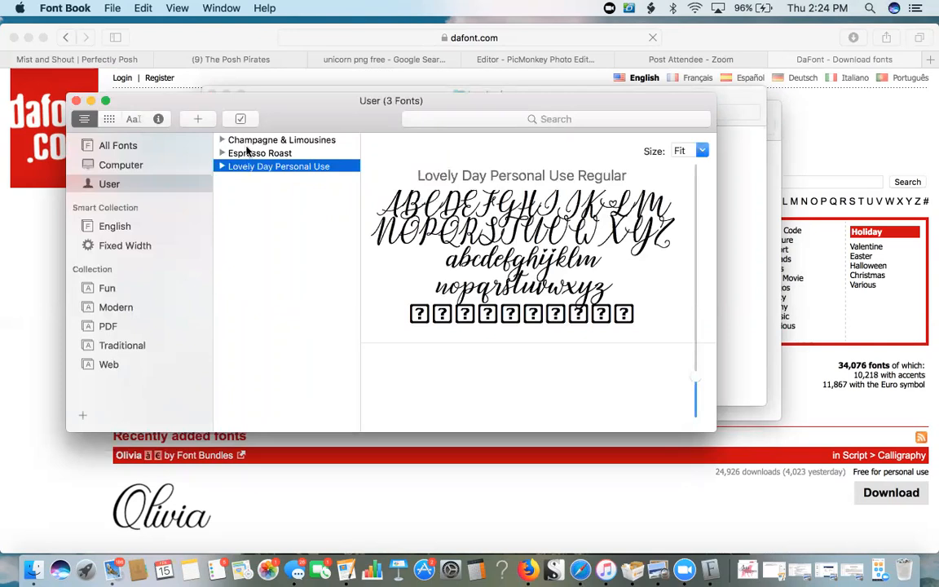
Preview Champagne & Limousines, Espresso Roast and Lovely Day Personal Use in the User fonts, then show Downloads.
left_click(247, 142)
left_click(249, 154)
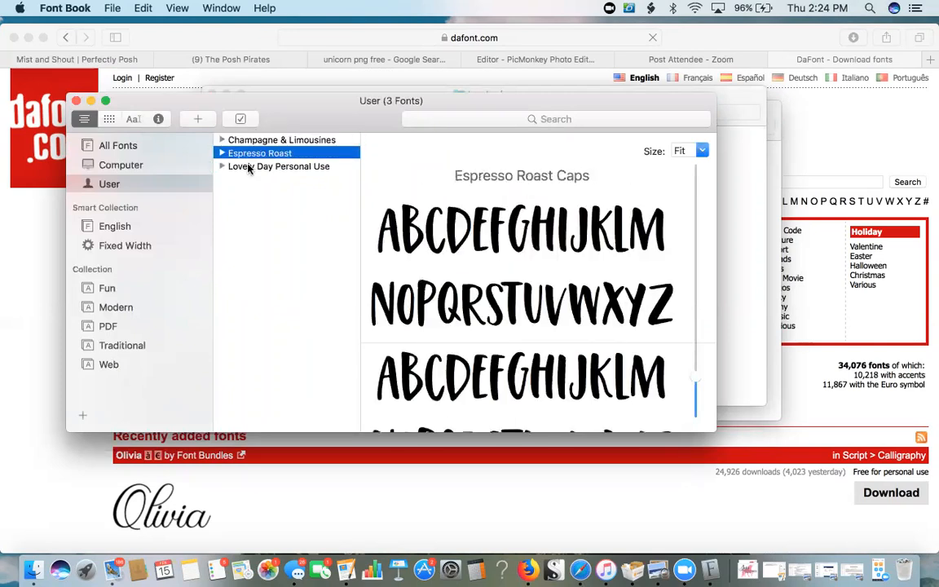
left_click(248, 167)
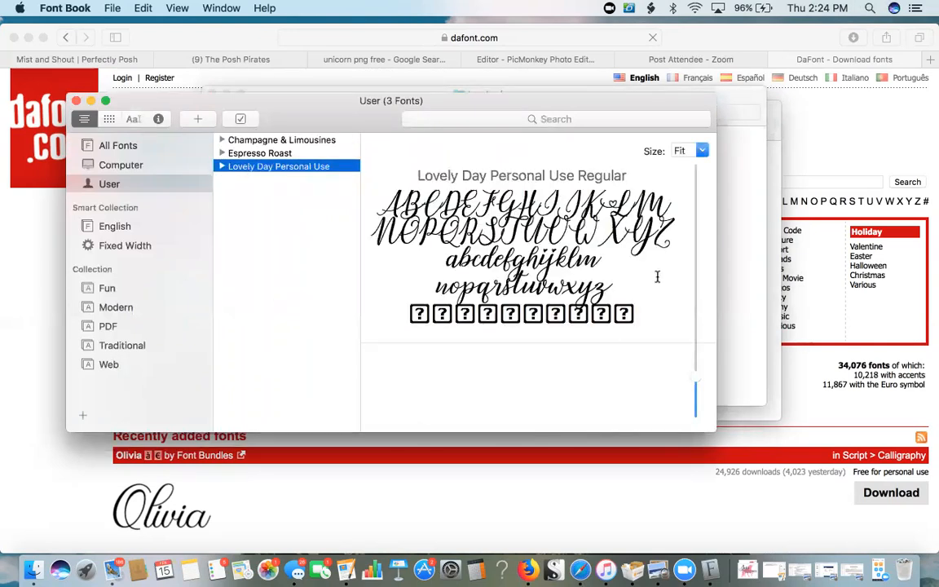
left_click(737, 261)
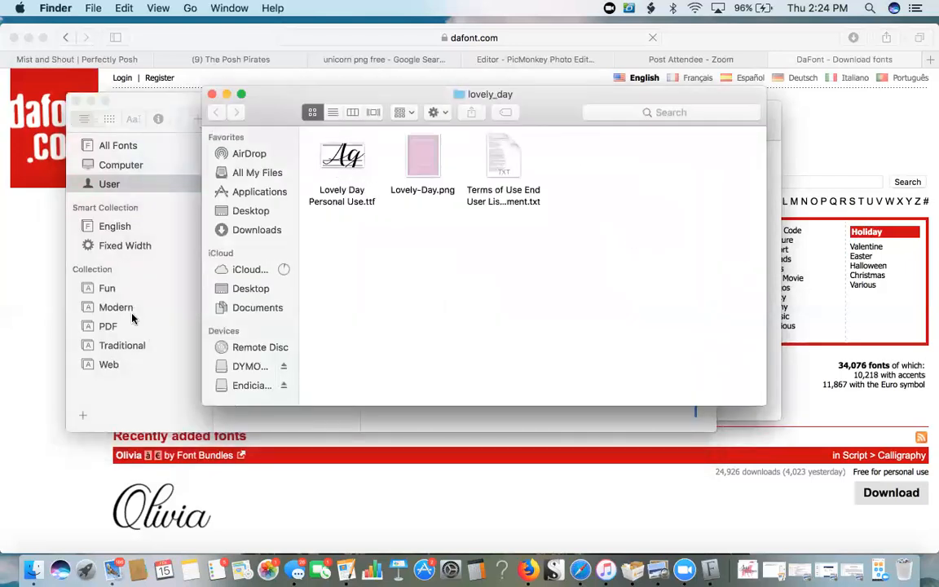
left_click(526, 409)
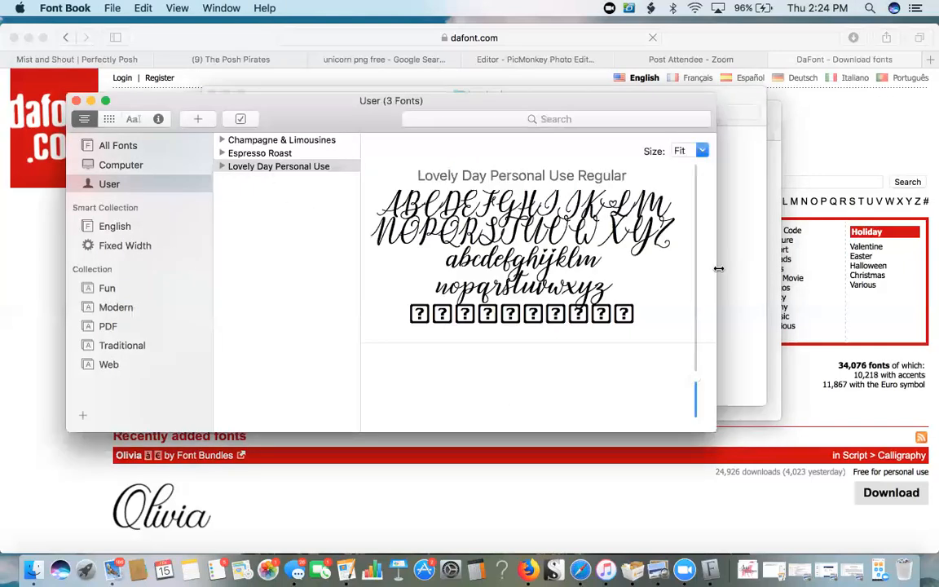
left_click(746, 571)
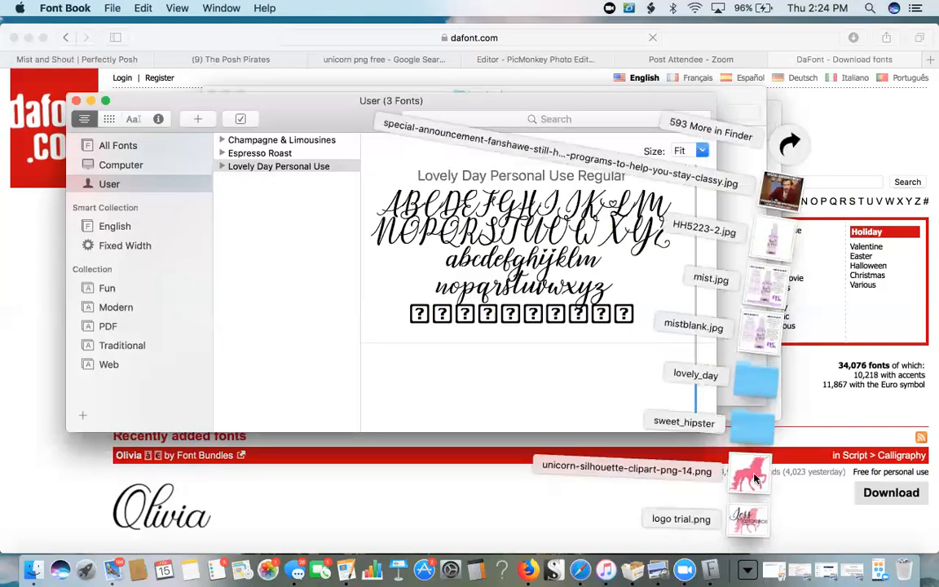
Open Sweet Hipster.ttf from the sweet_hipster folder and install it despite the validation warning.
left_click(751, 428)
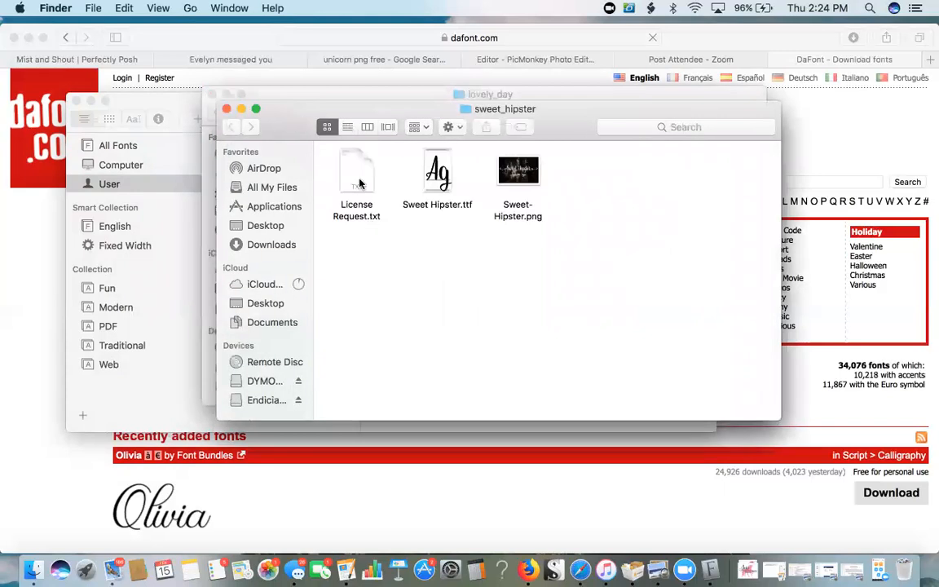
double_click(427, 172)
left_click(586, 511)
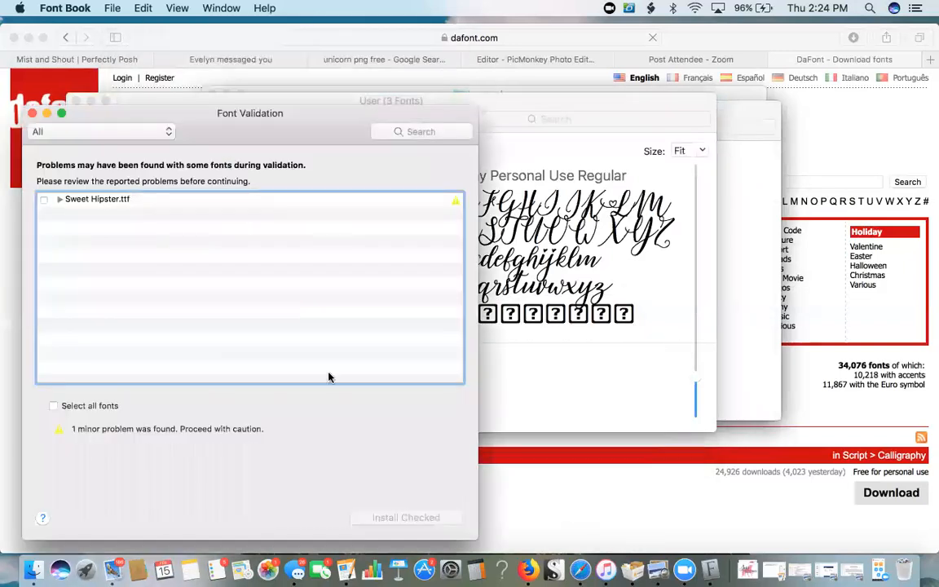
left_click(43, 199)
left_click(405, 516)
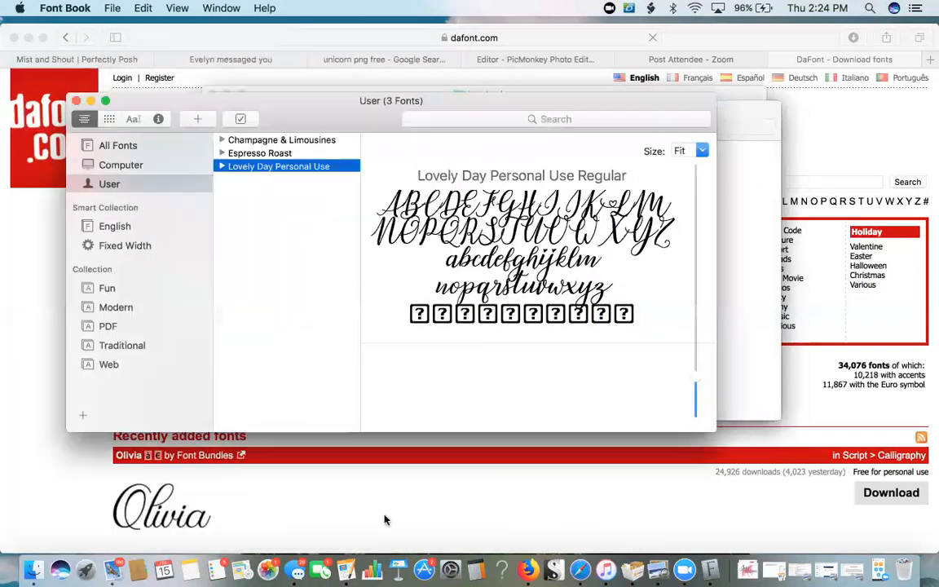
Reinstall the checked Sweet Hipster font, preview Lovely Day, then return to Safari.
left_click(321, 244)
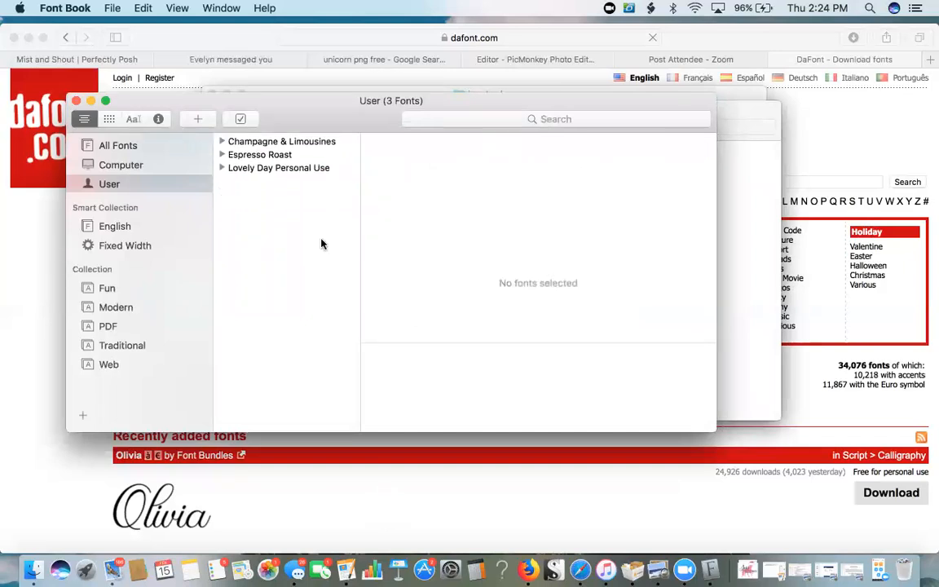
left_click(741, 288)
double_click(441, 174)
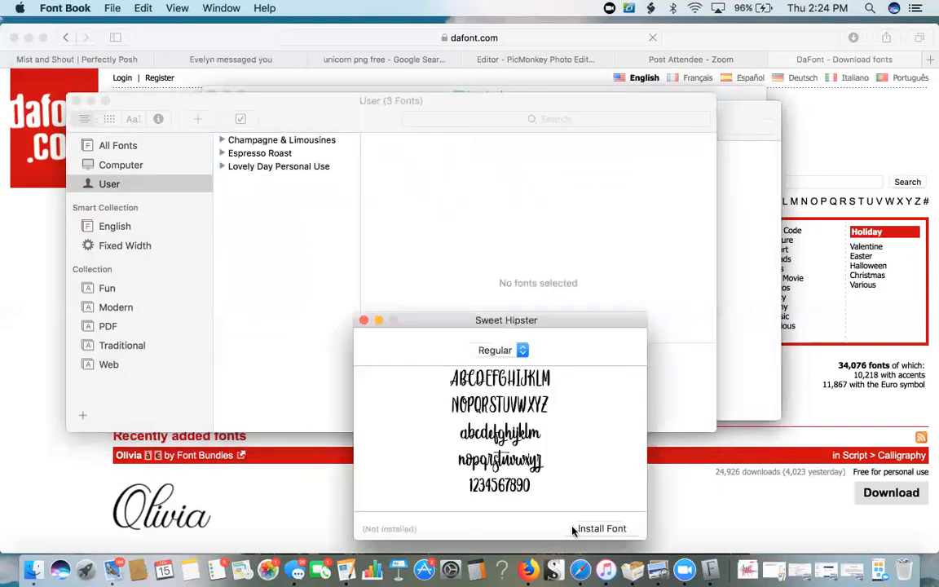
left_click(583, 530)
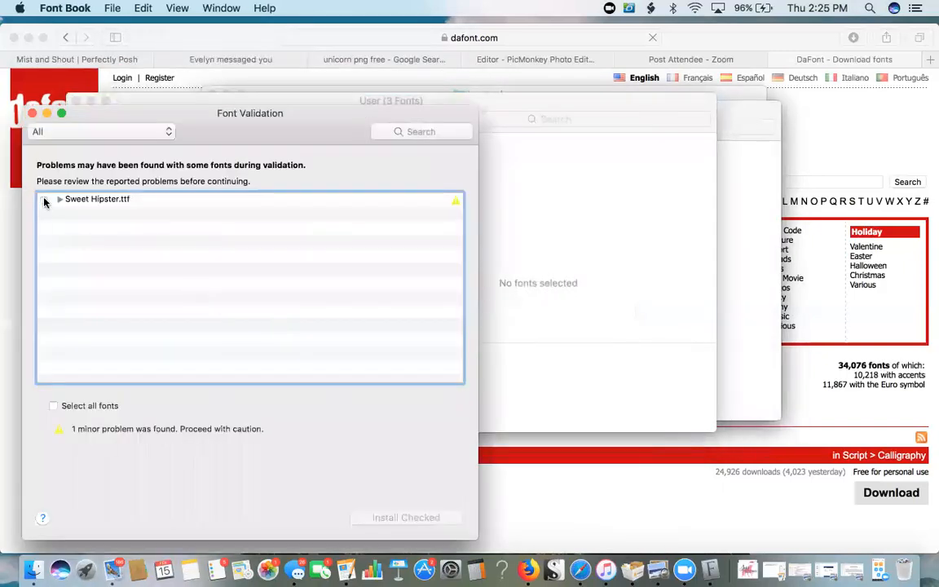
left_click(44, 199)
left_click(414, 518)
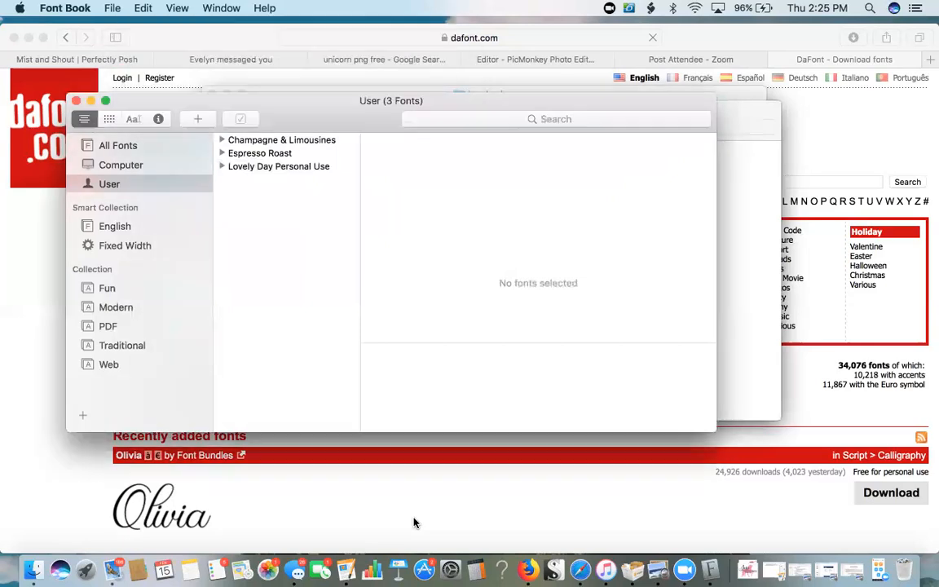
left_click(271, 167)
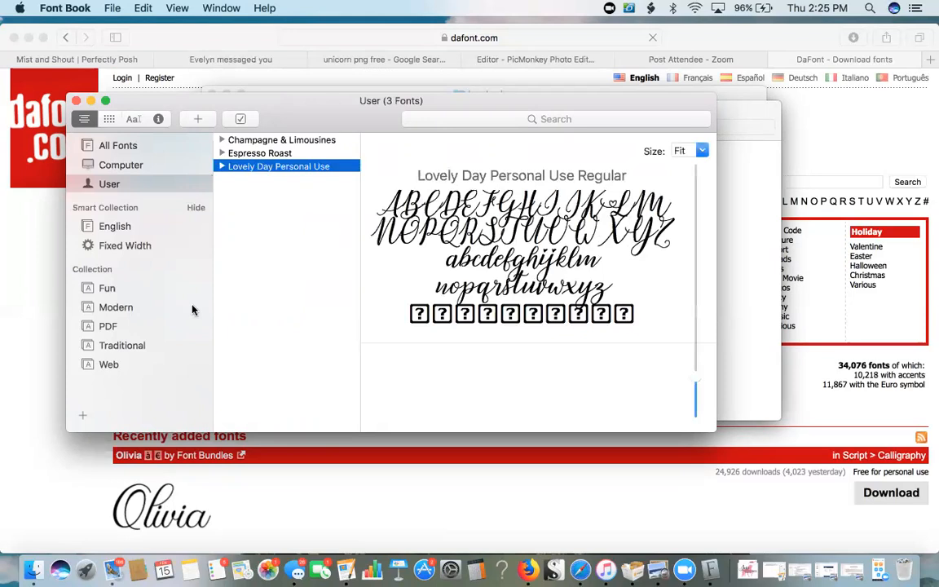
left_click(21, 393)
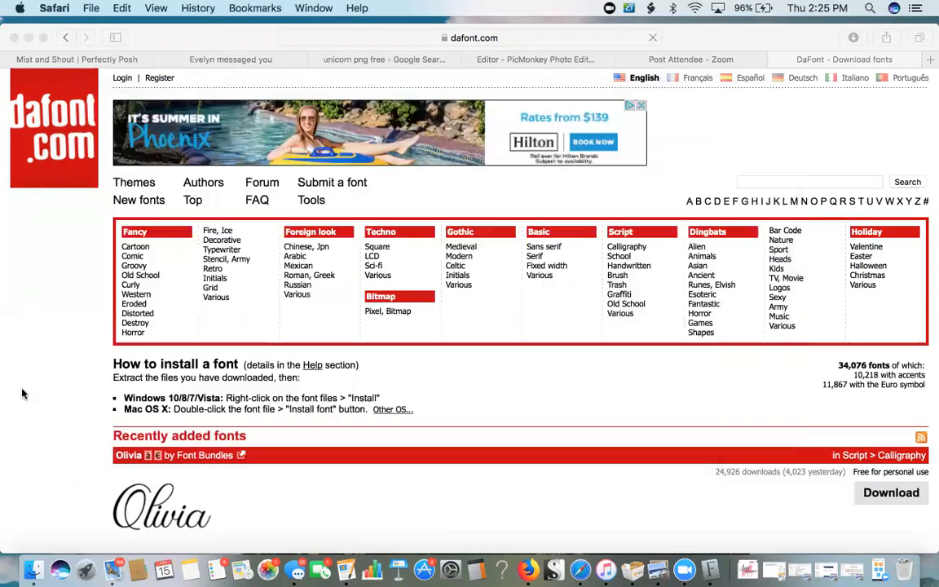
Switch to the Editor - PicMonkey tab showing the pink unicorn.
left_click(570, 61)
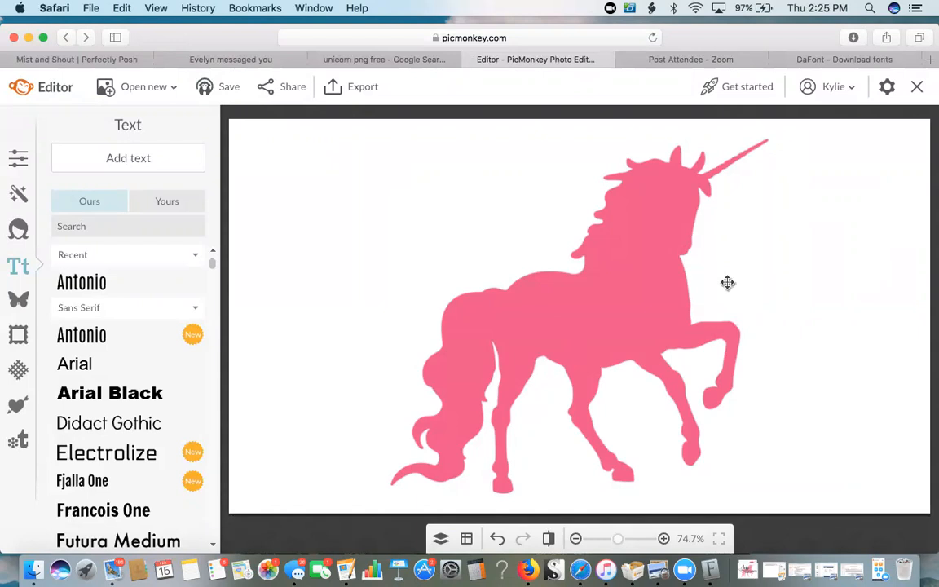
Save the pink unicorn image to the Hub with the name 'unicorn'.
left_click(210, 88)
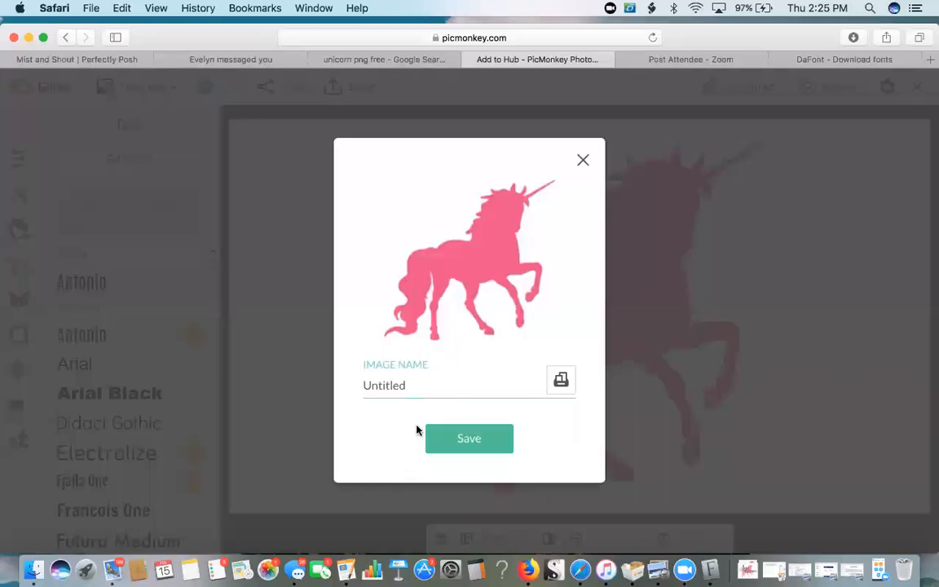
double_click(377, 383)
type("unicorn")
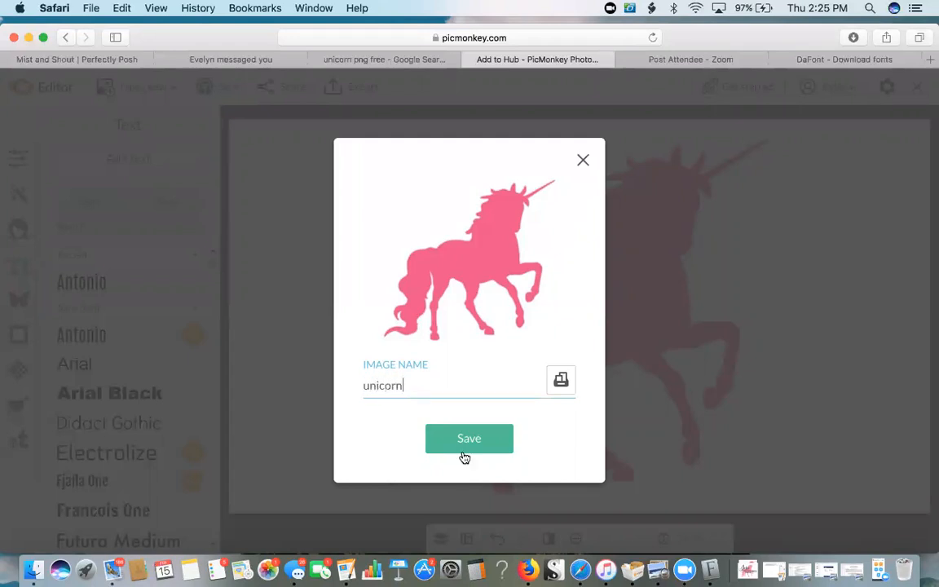
left_click(465, 456)
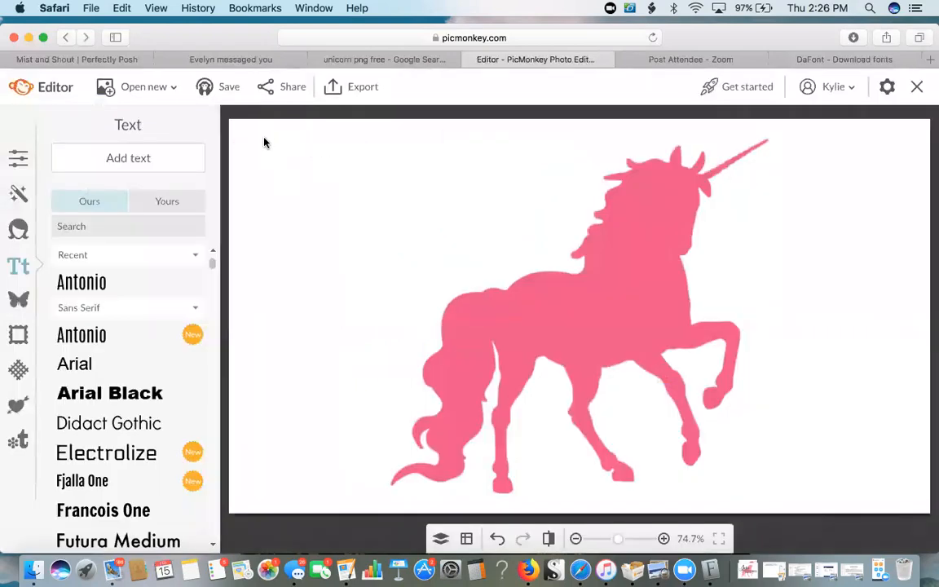
left_click(167, 89)
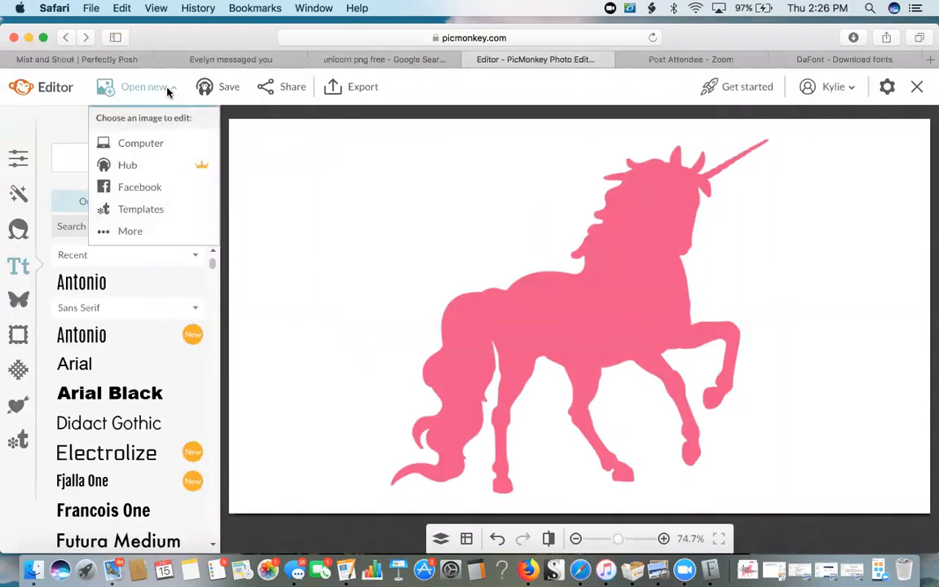
left_click(140, 163)
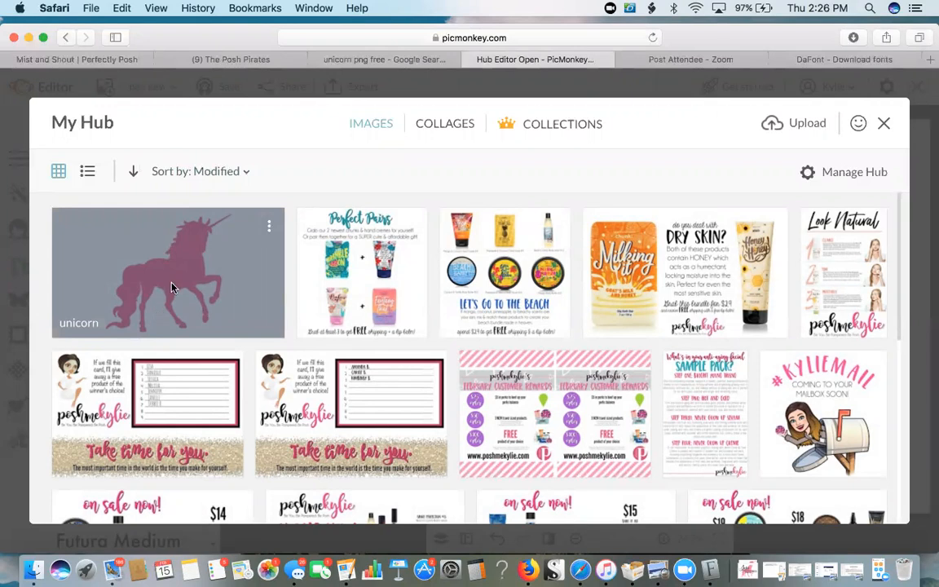
scroll(593, 362, "down", 5)
scroll(593, 362, "down", 5)
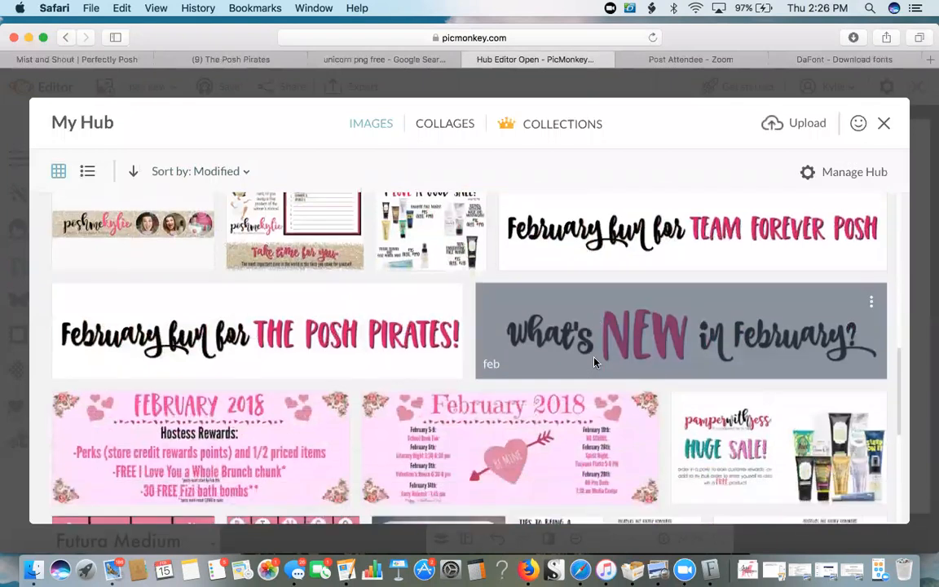
scroll(593, 362, "down", 10)
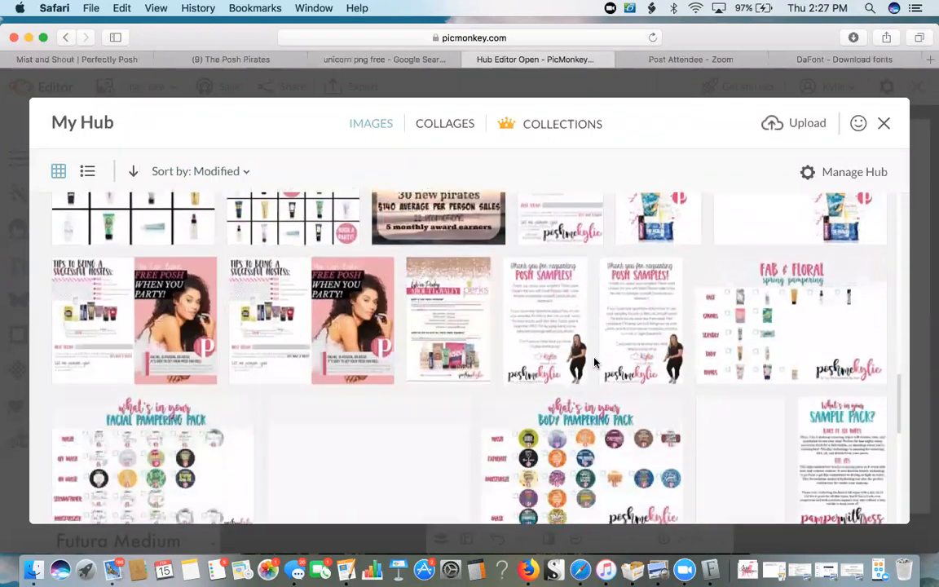
scroll(593, 362, "up", 2)
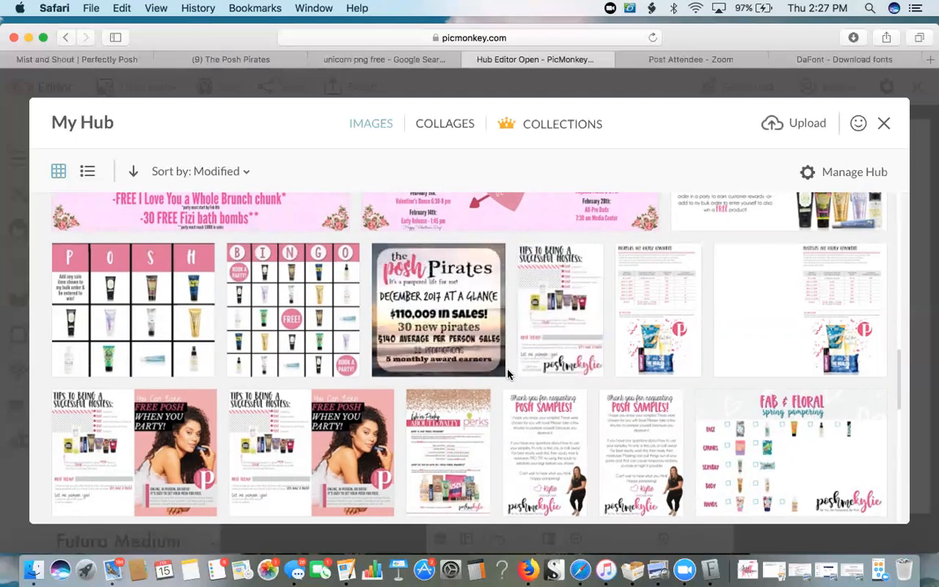
scroll(537, 422, "up", 2)
scroll(537, 422, "up", 10)
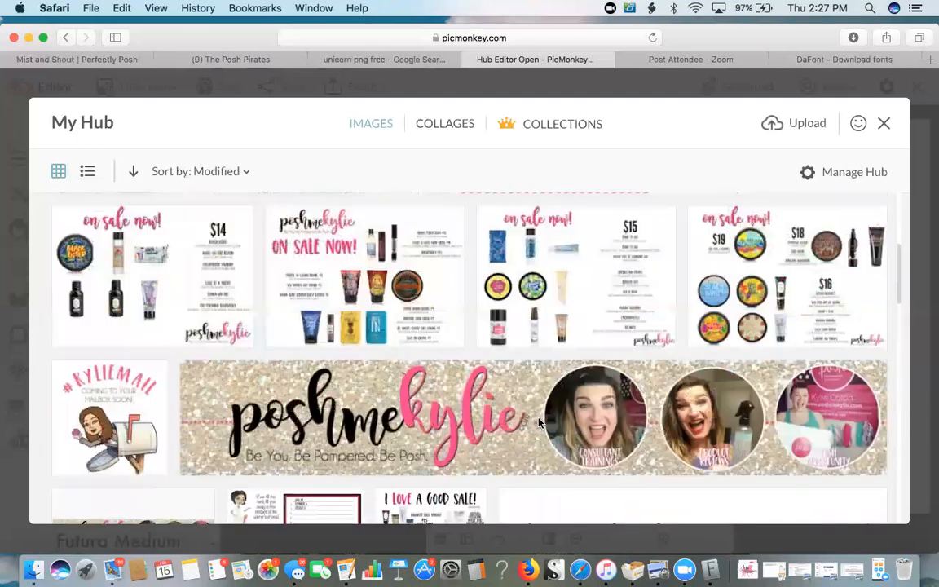
scroll(538, 422, "down", 3)
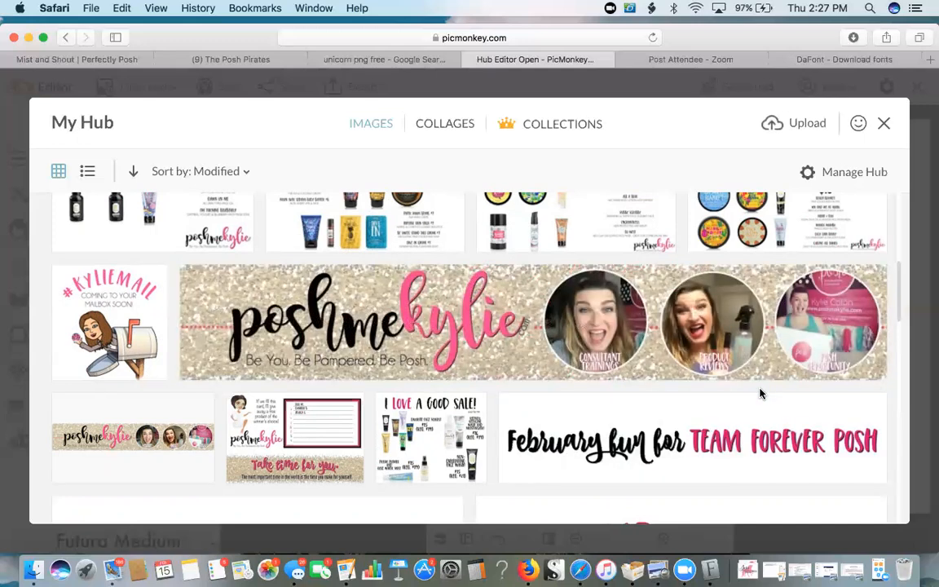
scroll(759, 393, "down", 10)
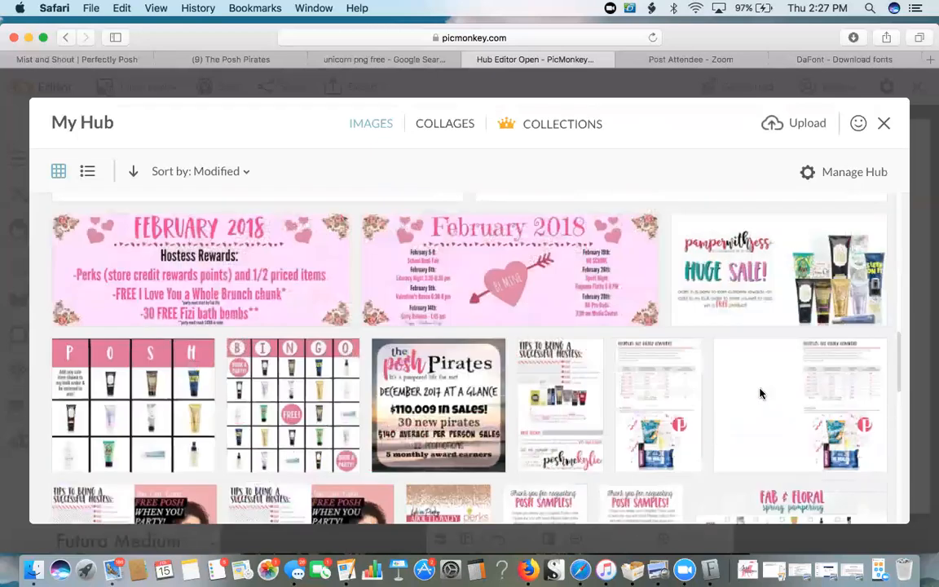
scroll(760, 393, "down", 5)
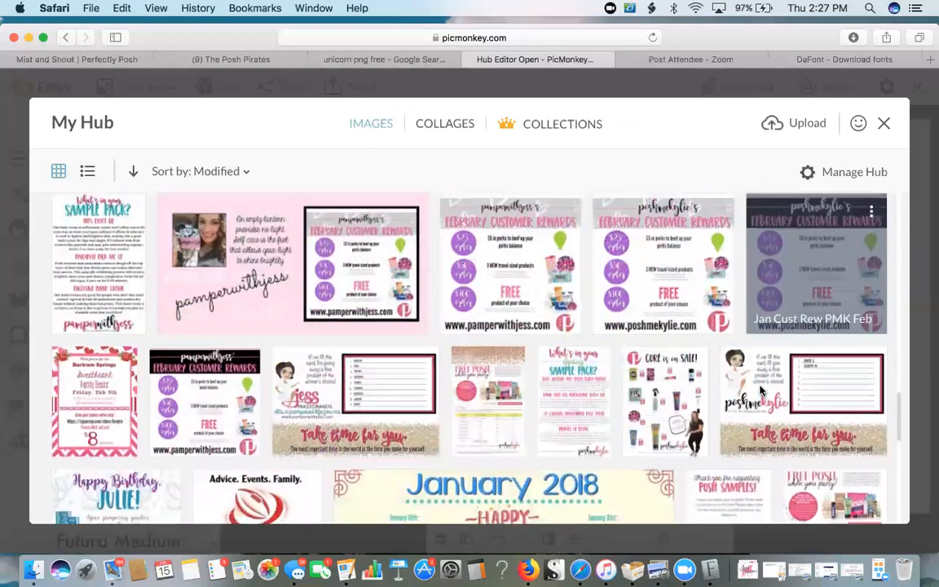
scroll(551, 364, "up", 2)
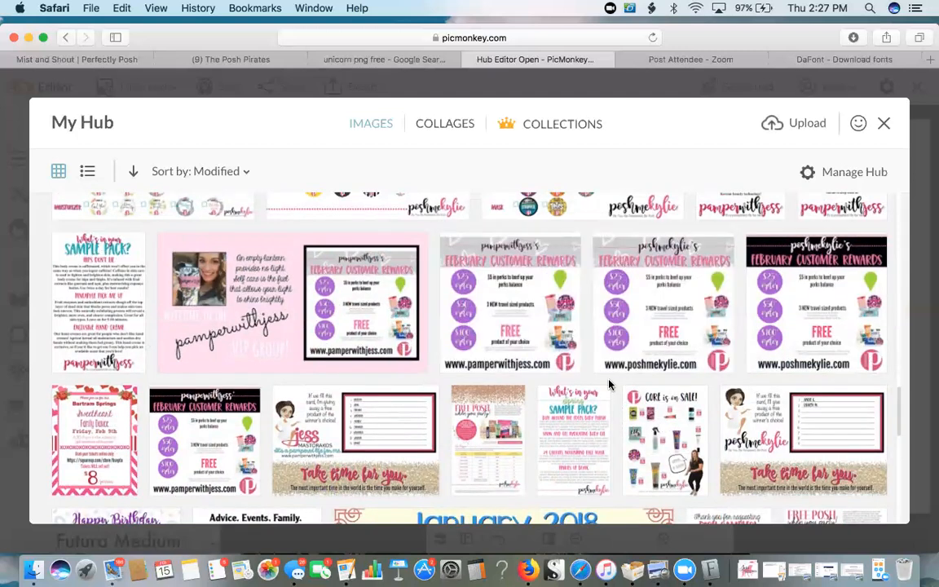
scroll(609, 384, "down", 3)
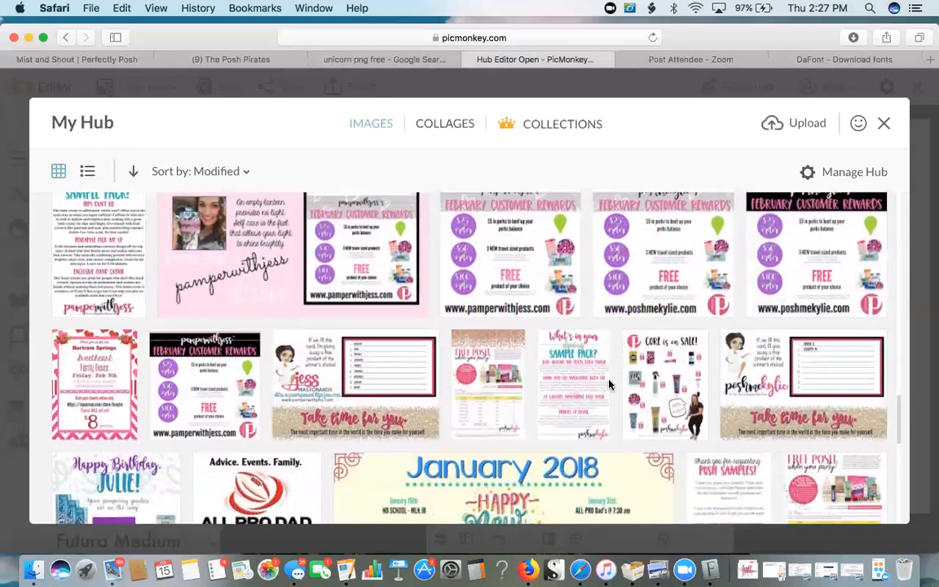
scroll(609, 384, "down", 10)
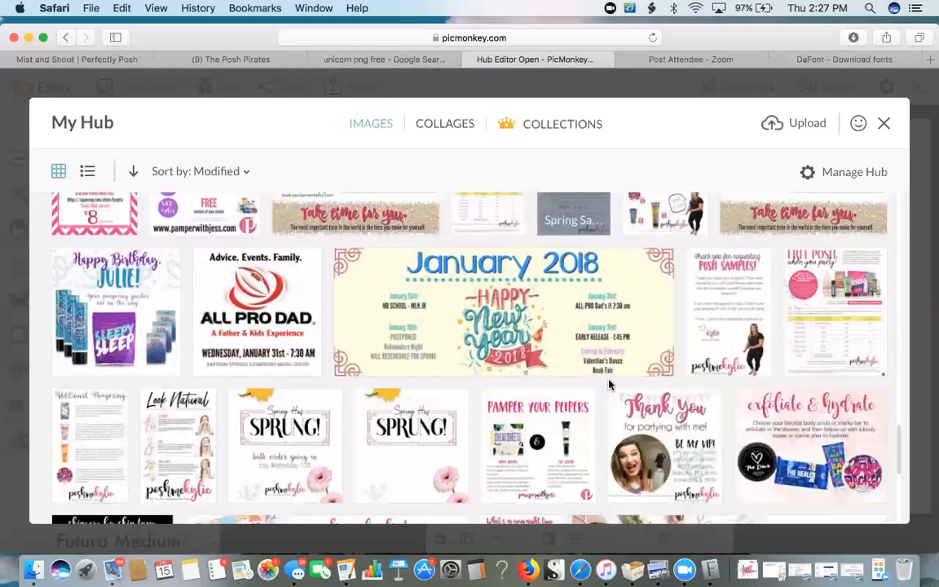
scroll(609, 384, "down", 8)
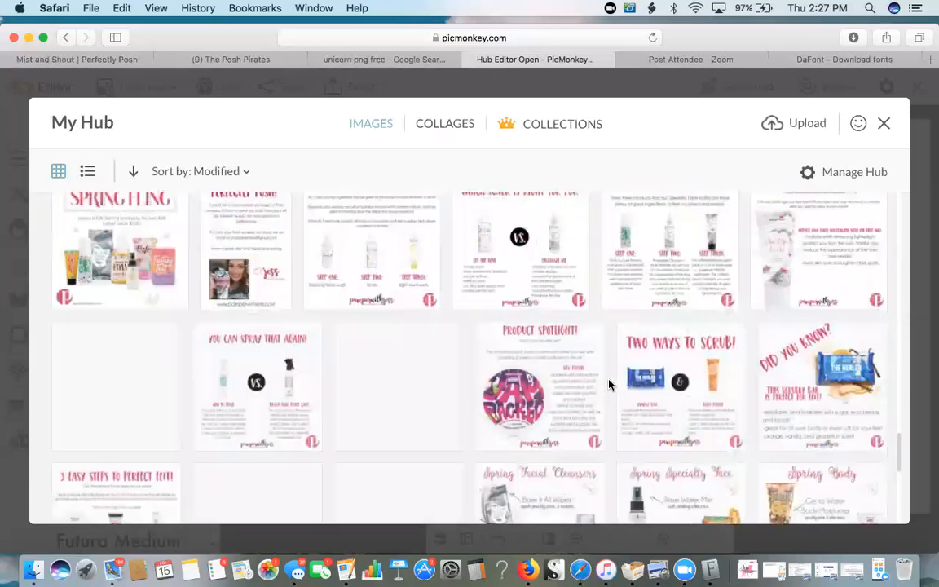
scroll(609, 384, "down", 8)
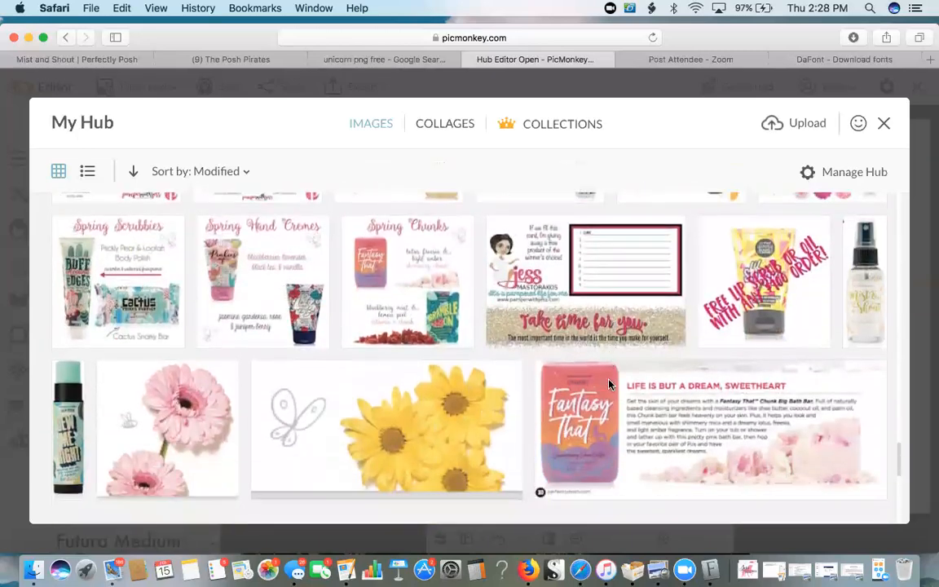
scroll(609, 384, "down", 8)
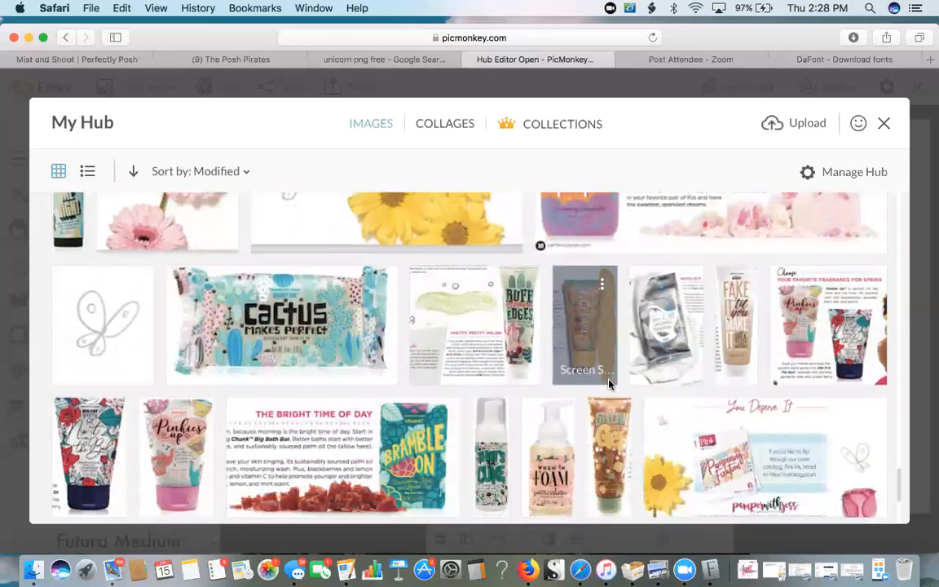
scroll(608, 384, "down", 3)
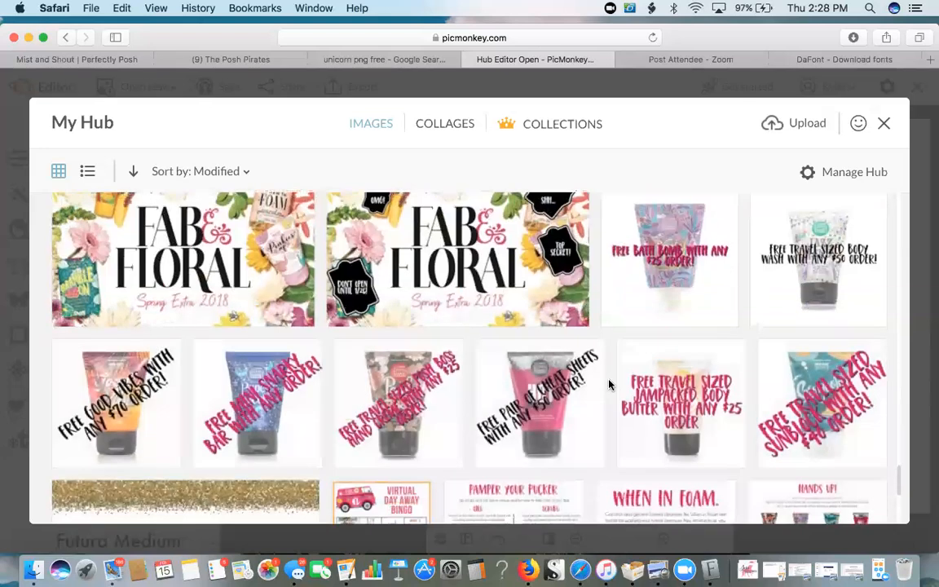
scroll(609, 384, "down", 10)
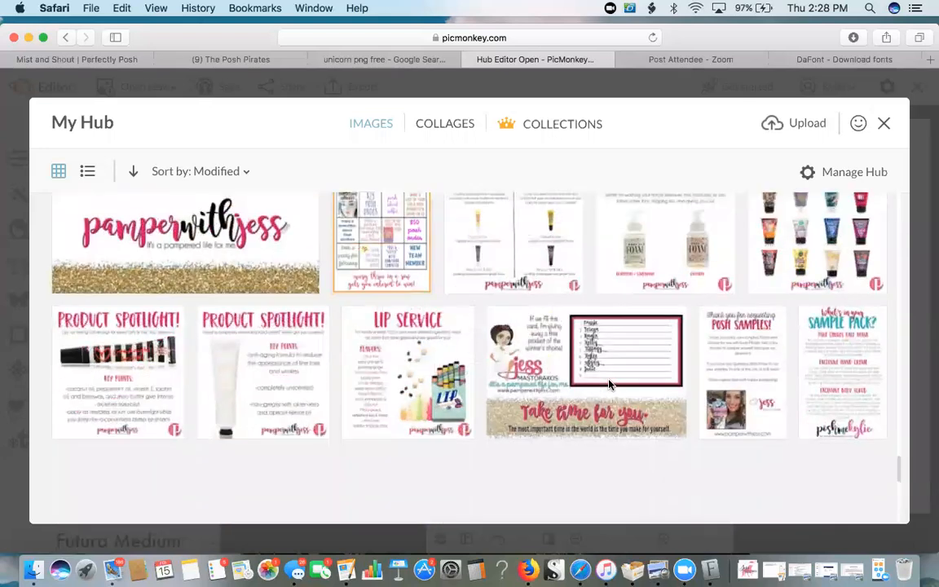
scroll(608, 383, "down", 10)
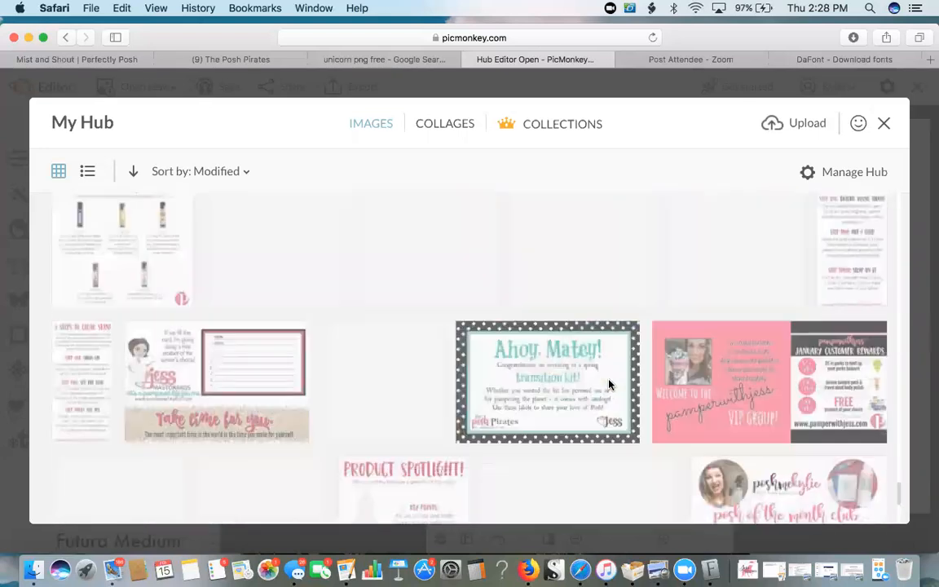
scroll(608, 383, "down", 10)
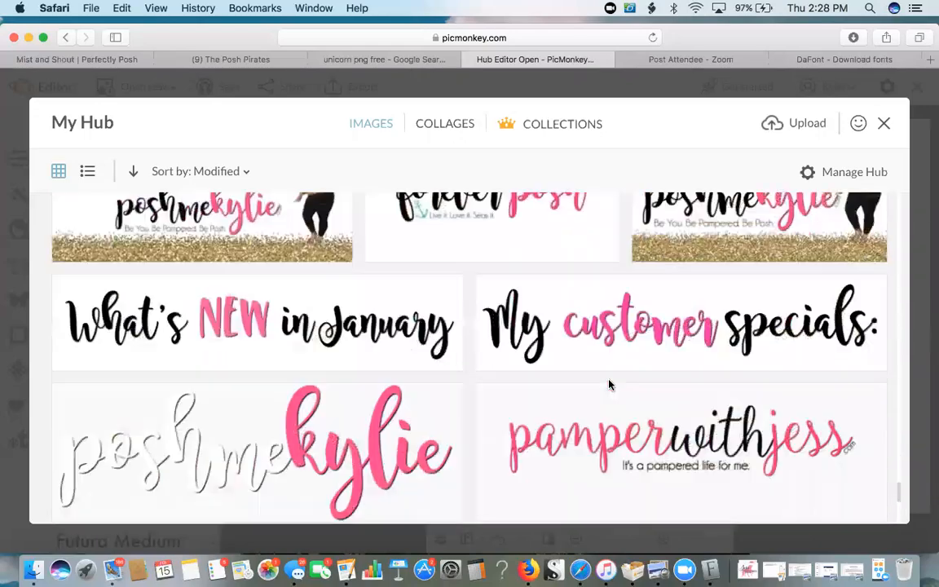
scroll(609, 384, "down", 10)
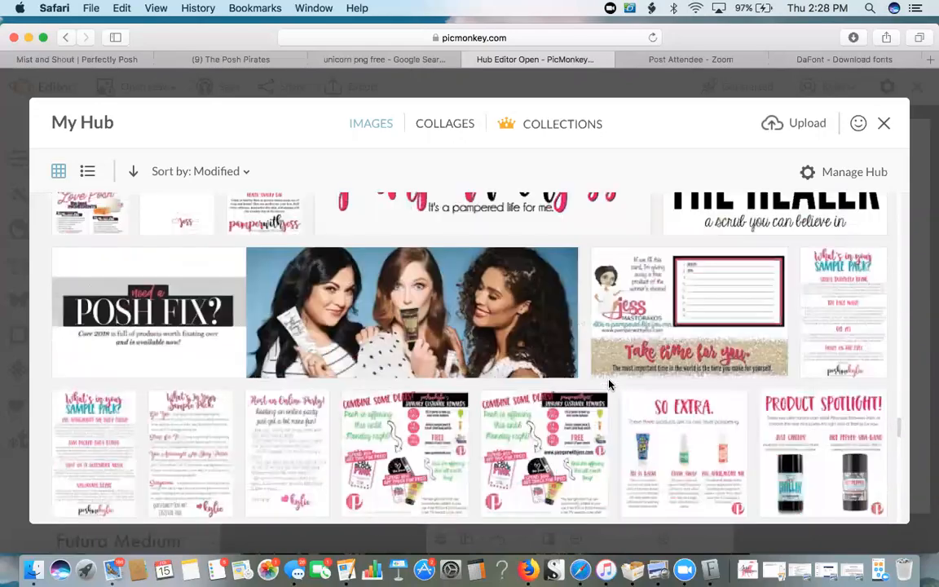
scroll(608, 384, "up", 20)
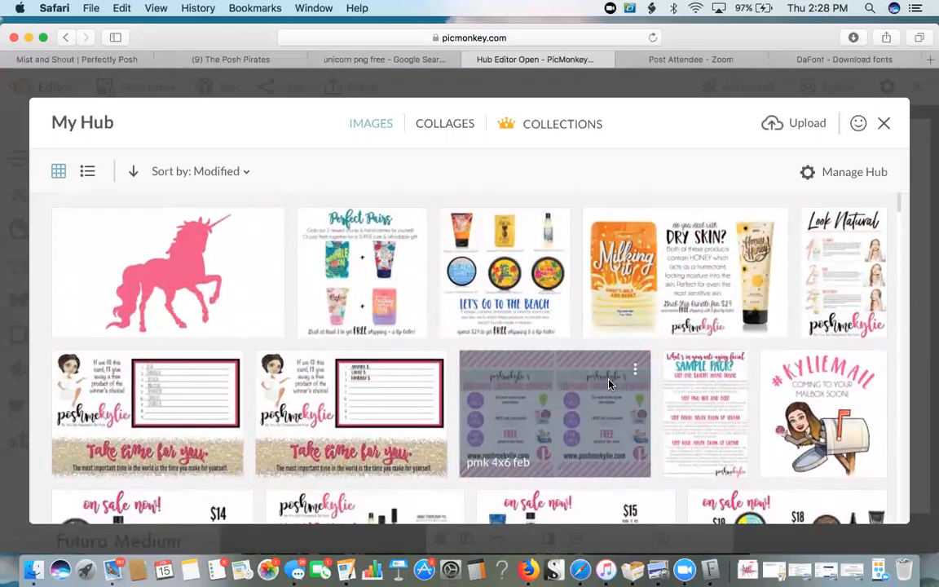
scroll(608, 383, "down", 10)
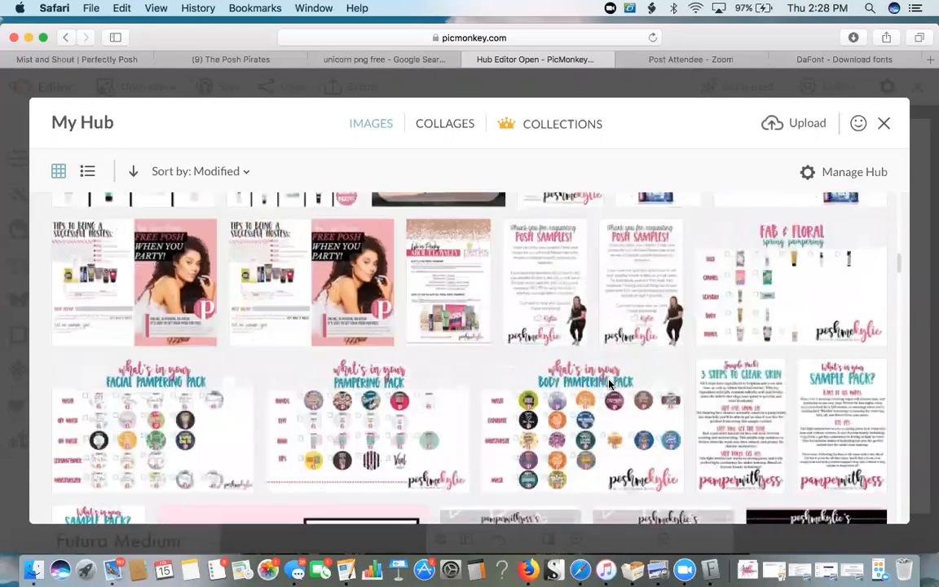
scroll(609, 384, "up", 10)
Open the unicorn from My Hub and add the text 'Magical Poshers' in Lovely Day.
left_click(884, 123)
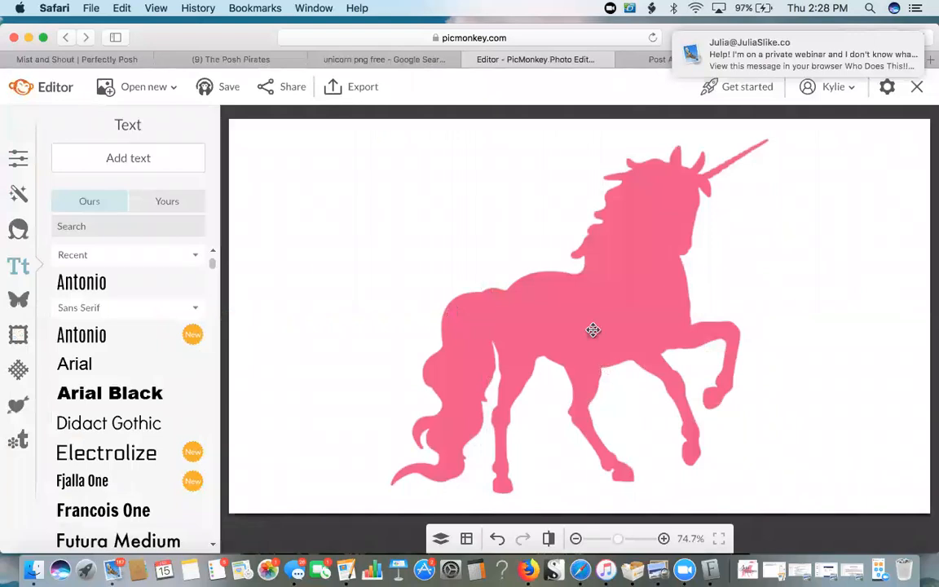
left_click(151, 212)
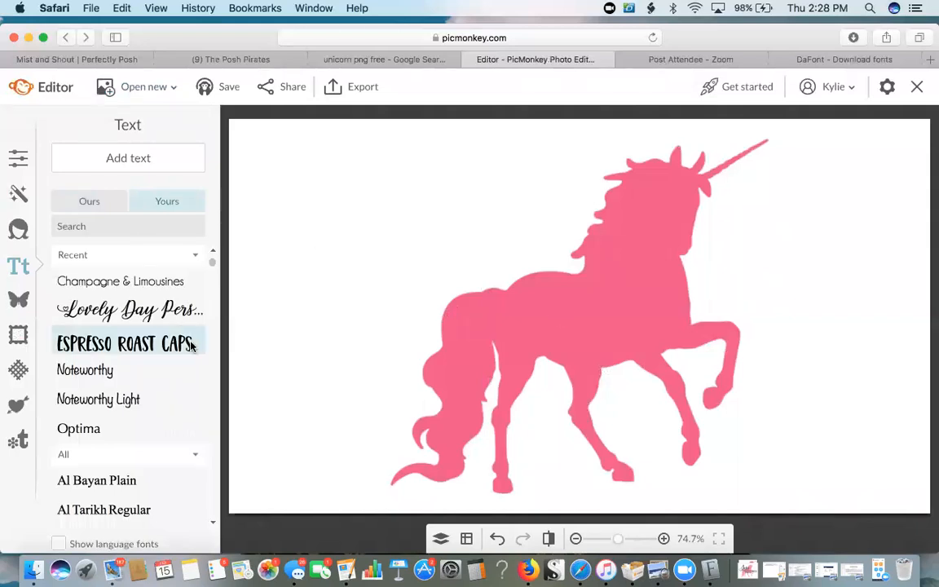
left_click(128, 314)
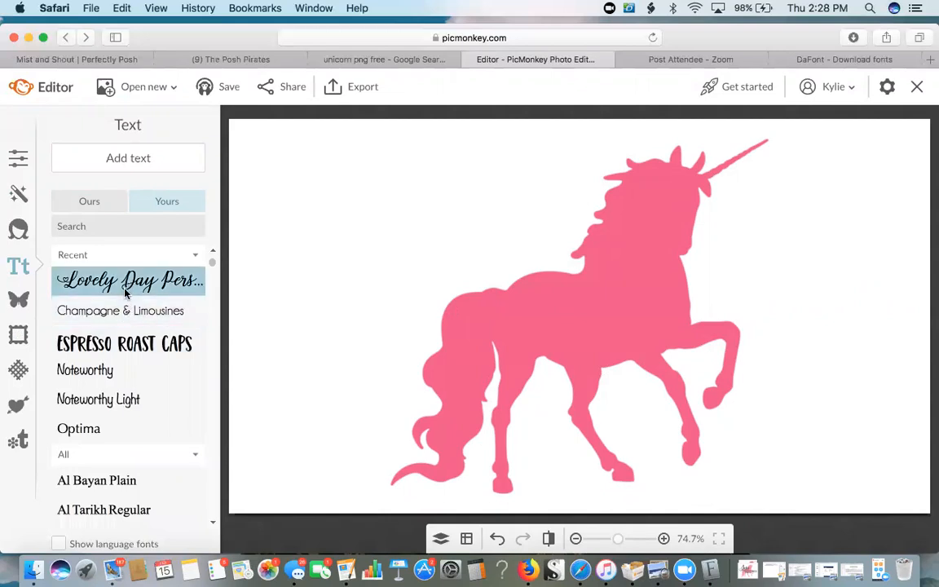
left_click(119, 156)
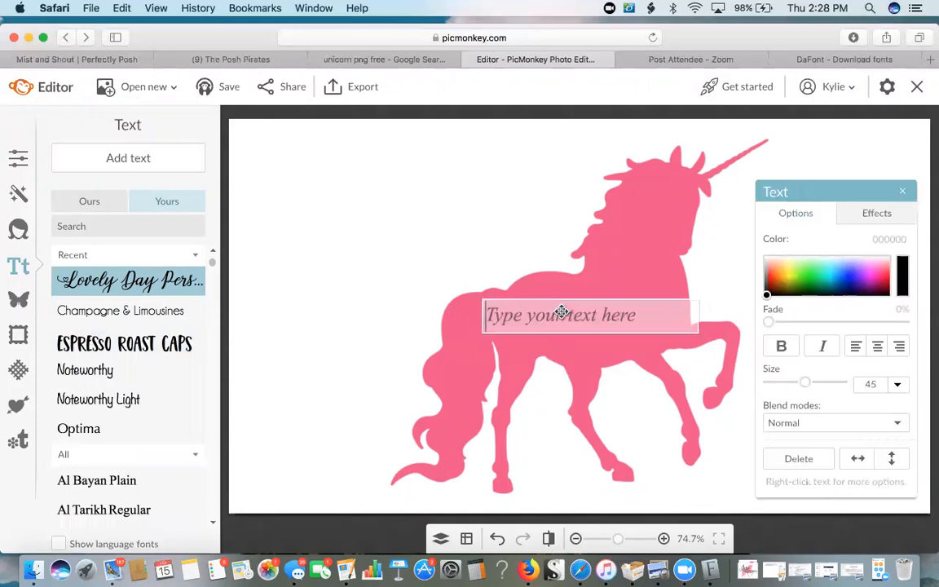
type("Magical")
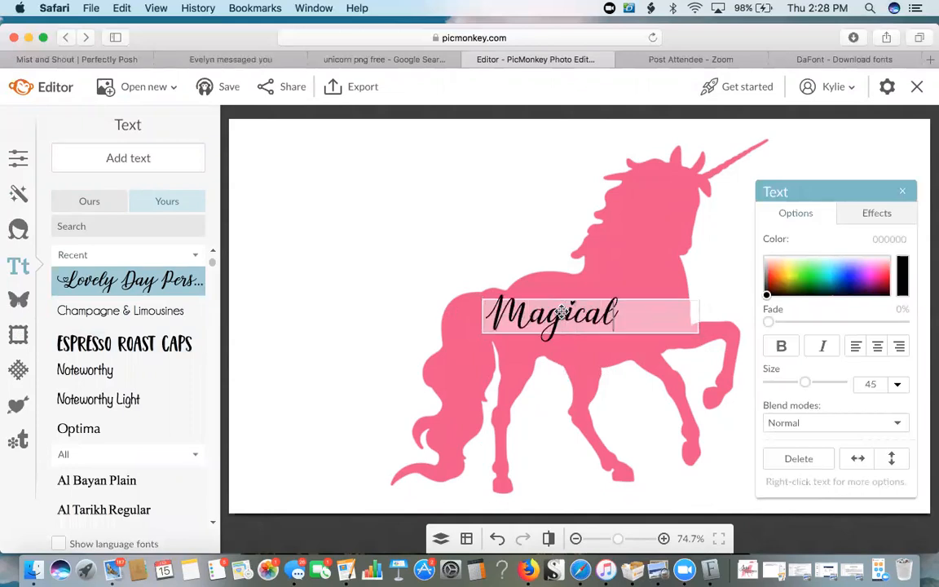
type(" Poshers")
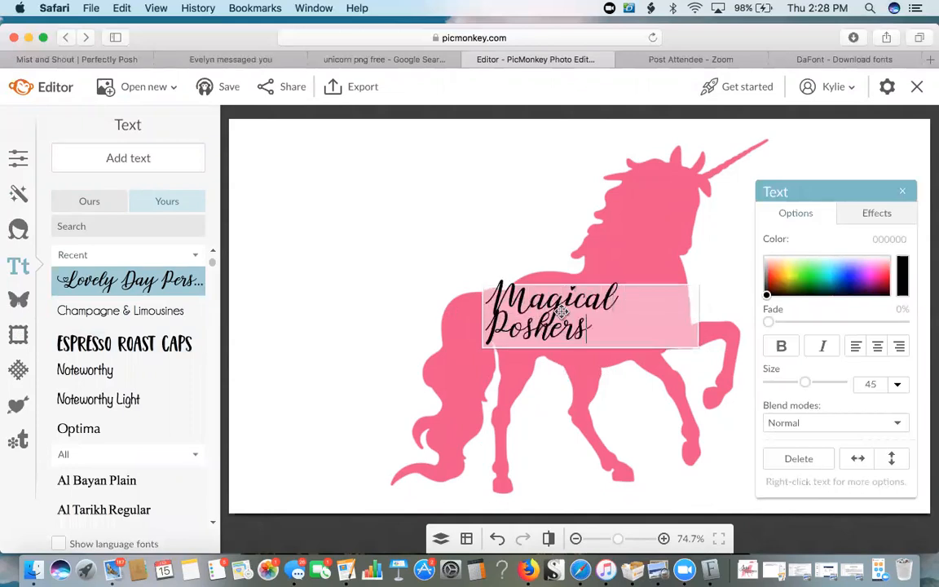
Put Magical Poshers on one centre-aligned line and turn on alignment hints.
left_click_drag(706, 324, 739, 325)
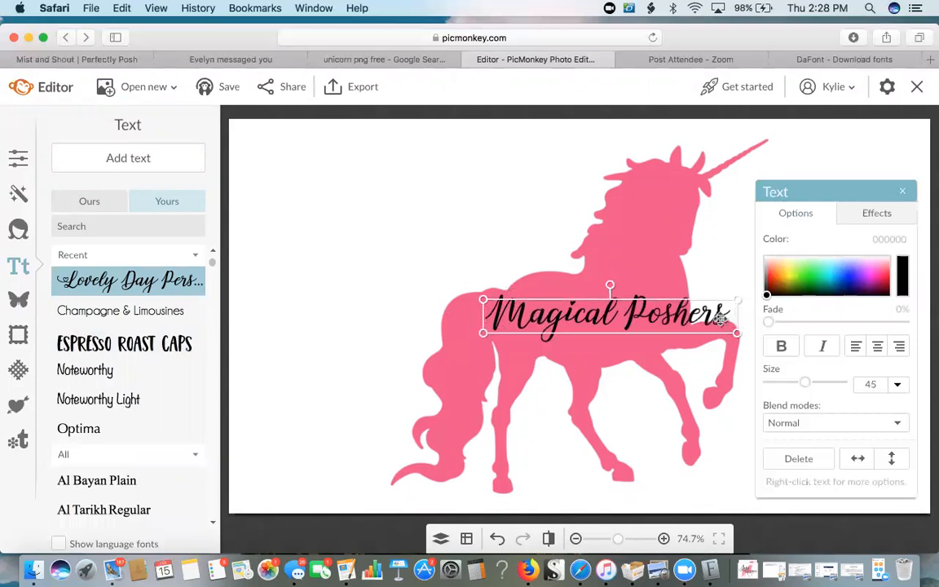
left_click(879, 348)
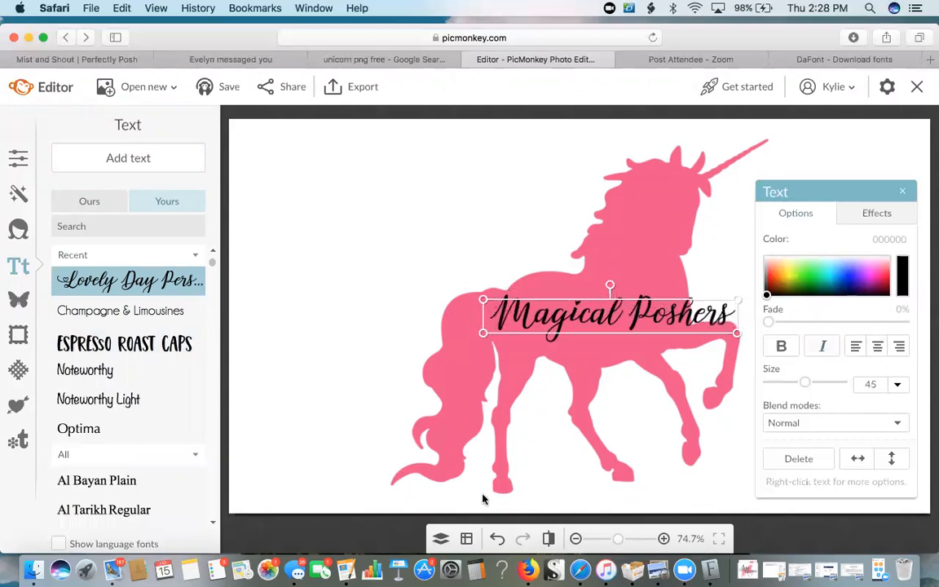
left_click(467, 541)
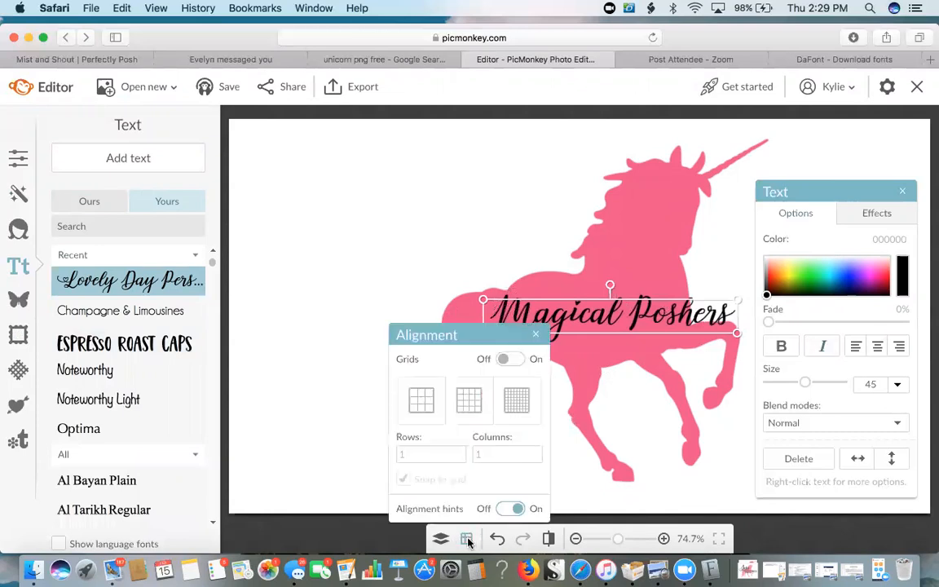
left_click(508, 508)
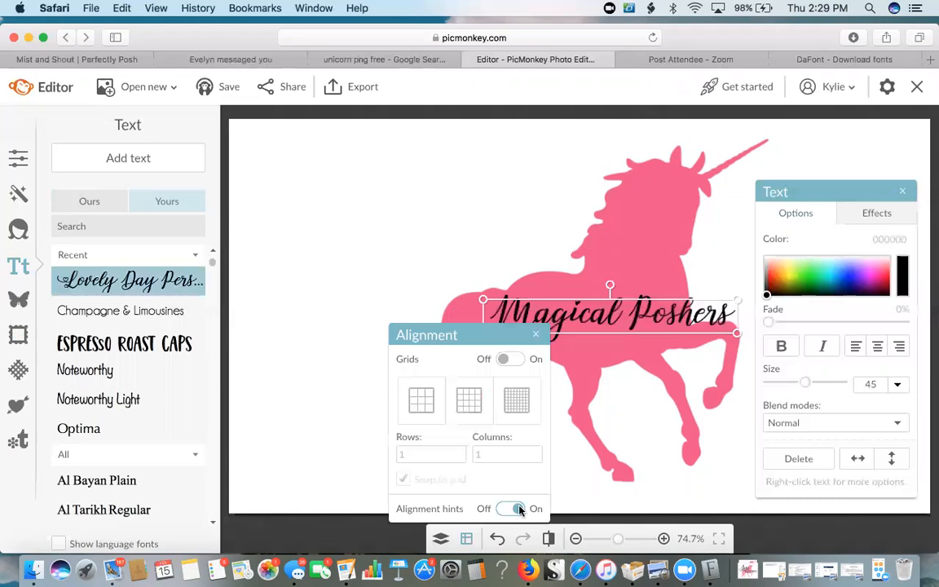
left_click(536, 336)
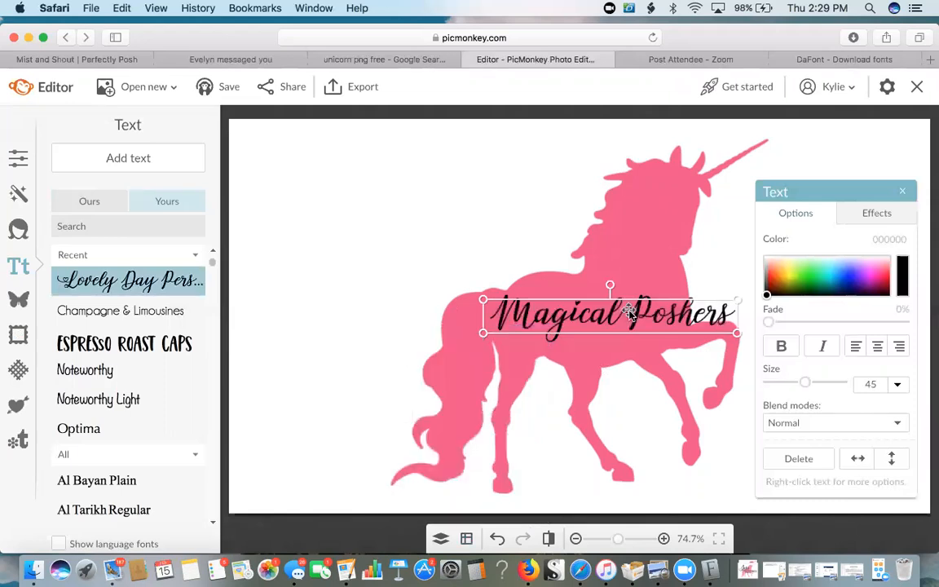
Position the text over the unicorn and resize it to 122 to span the canvas.
left_click_drag(642, 312, 610, 303)
left_click_drag(806, 191, 833, 350)
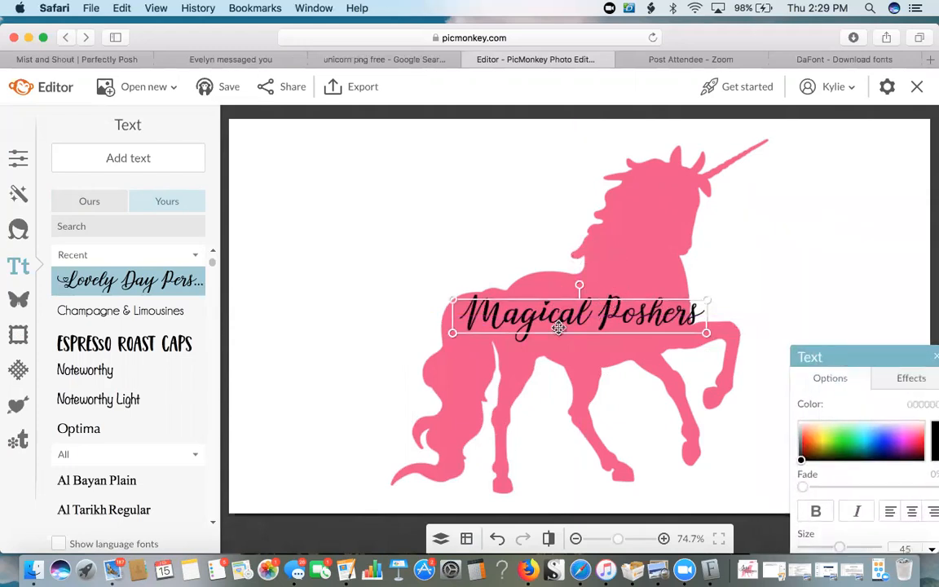
mouse_move(558, 335)
left_mouse_down()
mouse_move(571, 382)
mouse_move(570, 332)
left_mouse_up()
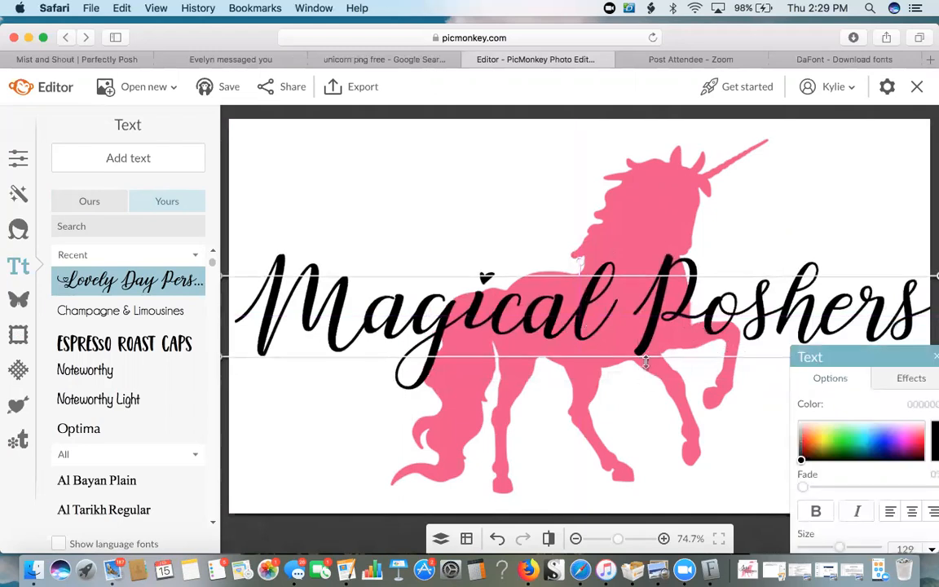
left_click_drag(643, 360, 625, 323)
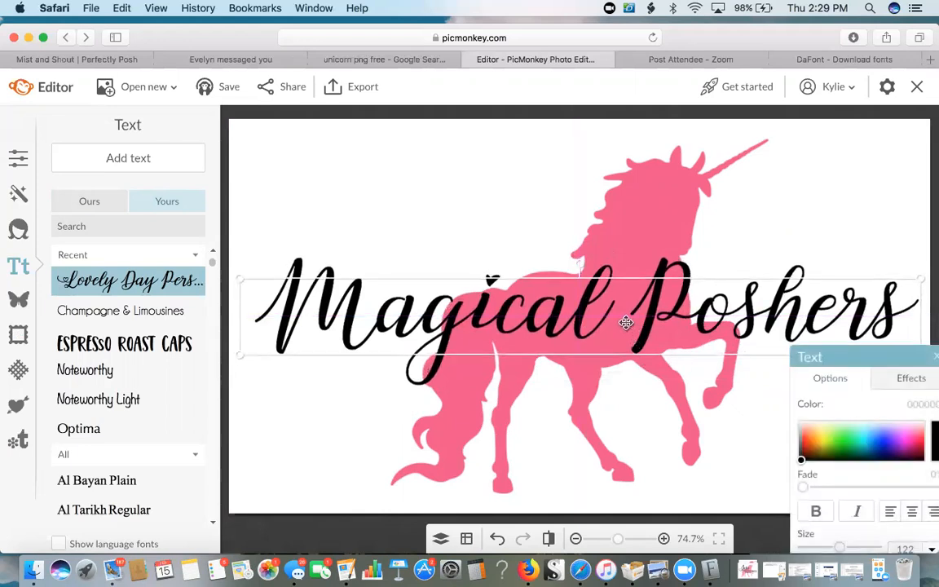
left_click(725, 440)
left_click(857, 408)
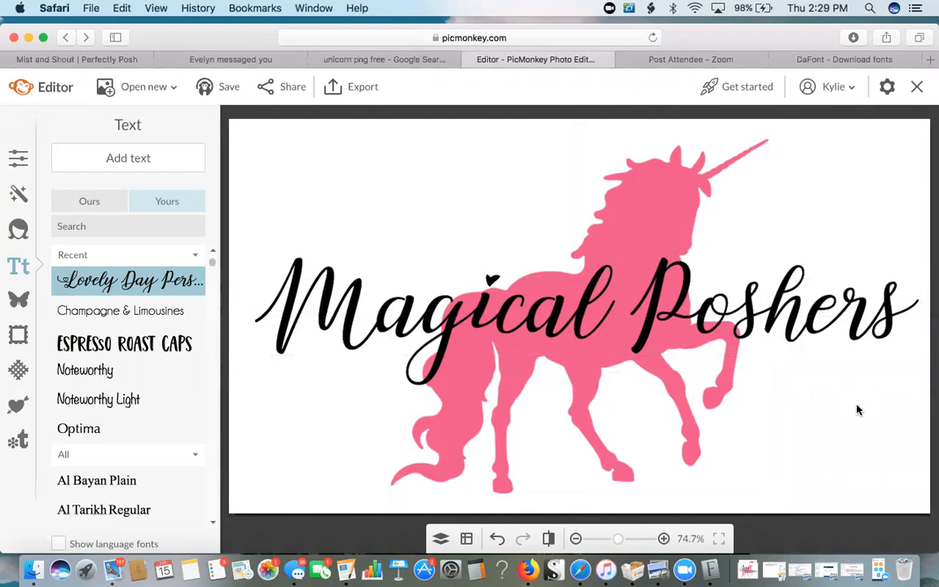
Fade the pink unicorn overlay to 16%, then select the Magical Poshers text.
left_click(687, 199)
left_click_drag(873, 356, 854, 196)
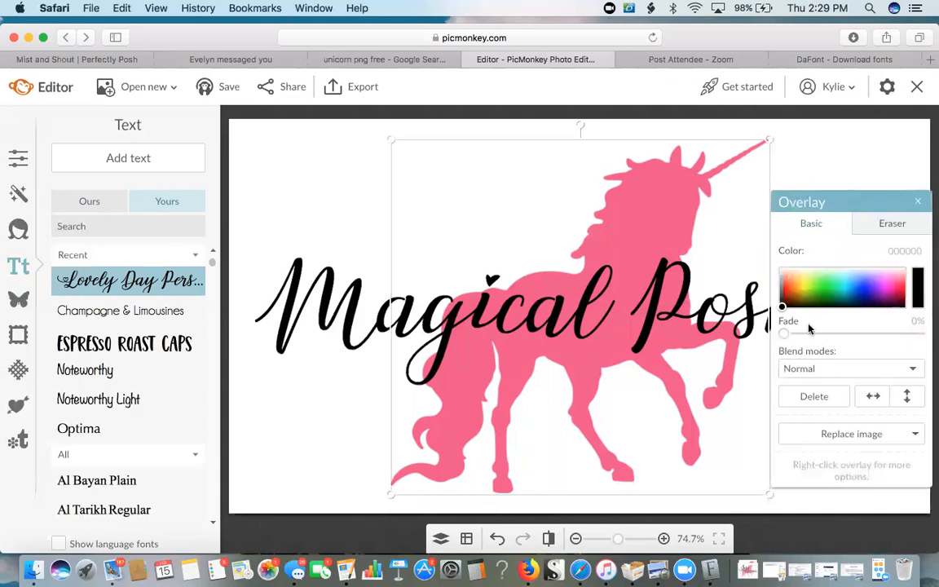
left_click_drag(787, 335, 805, 333)
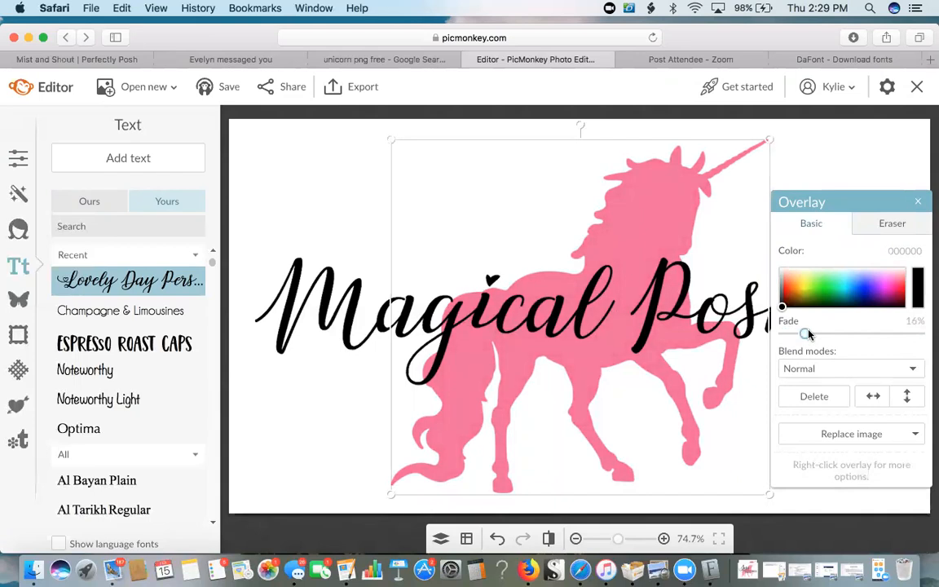
left_click_drag(855, 203, 817, 193)
left_click(834, 316)
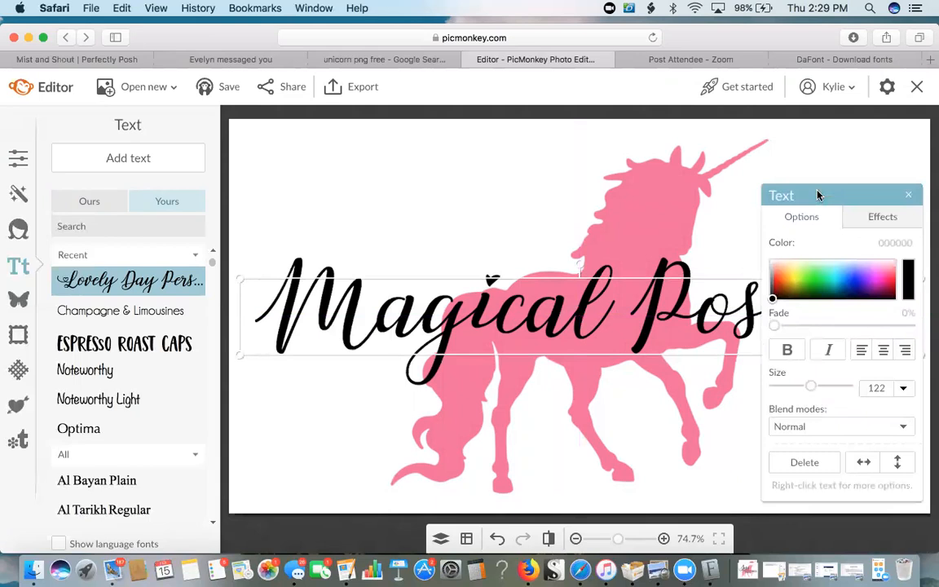
Curve the Magical Poshers text into an arc and reduce the bend.
left_click(882, 218)
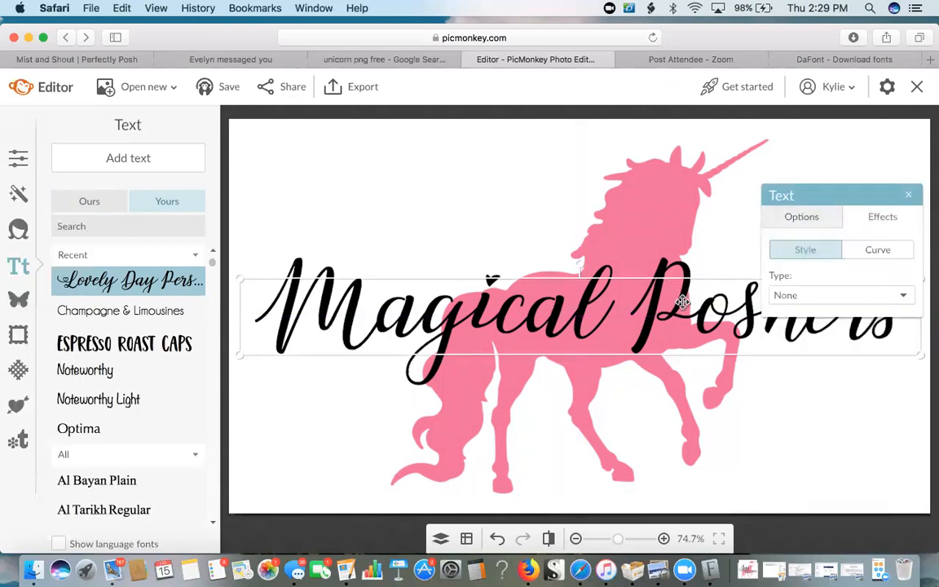
left_click(881, 253)
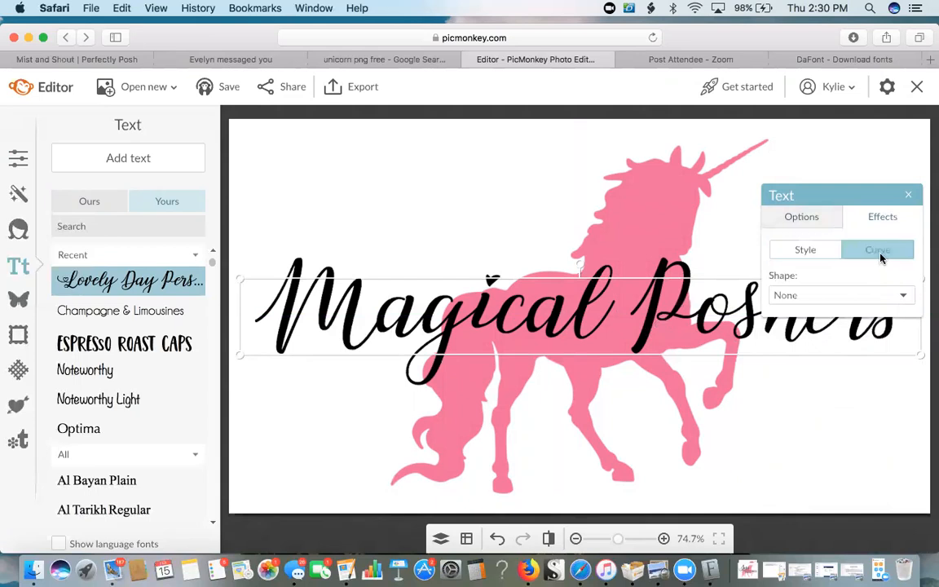
left_click(848, 298)
left_click(834, 331)
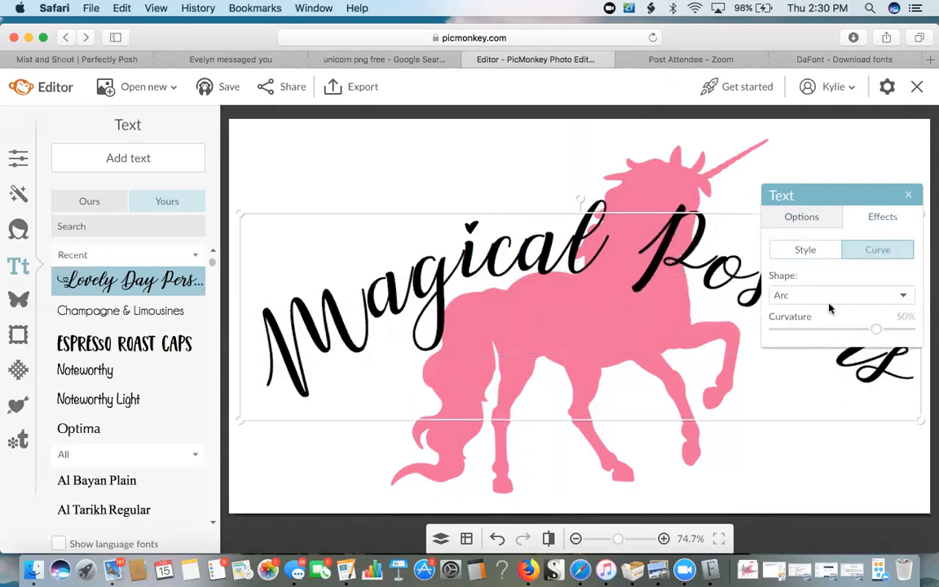
left_click(827, 300)
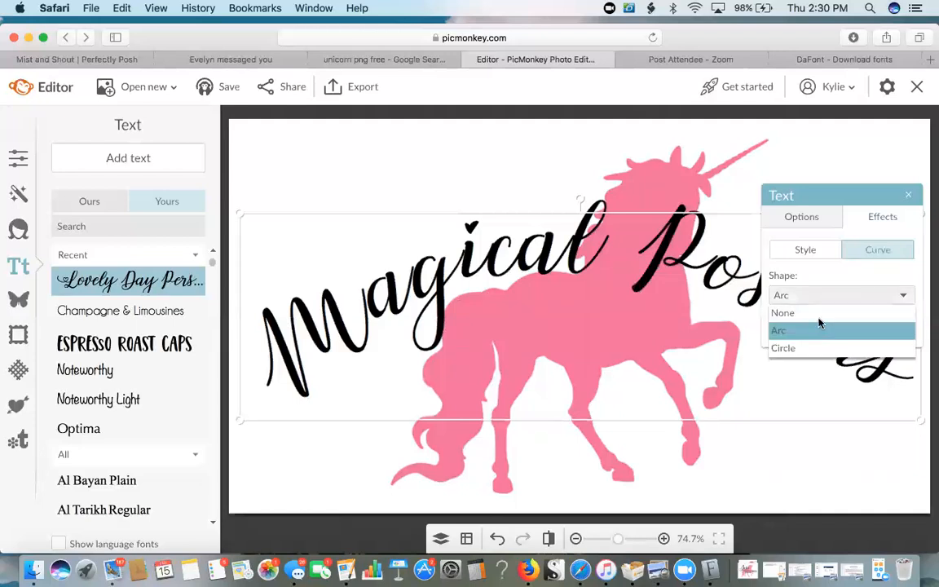
left_click(818, 302)
left_click_drag(874, 329, 848, 325)
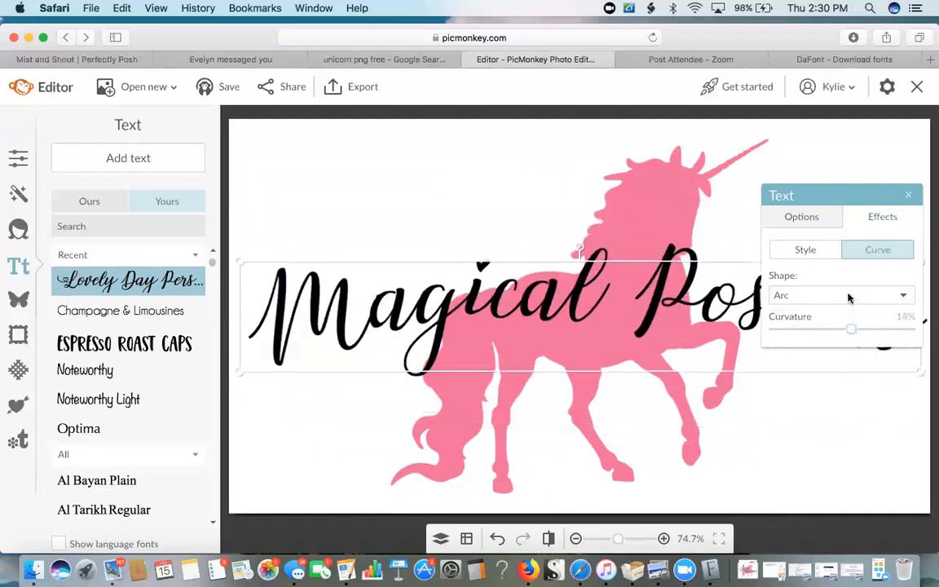
Set the curve shape back to None so the text is straight.
left_click(848, 297)
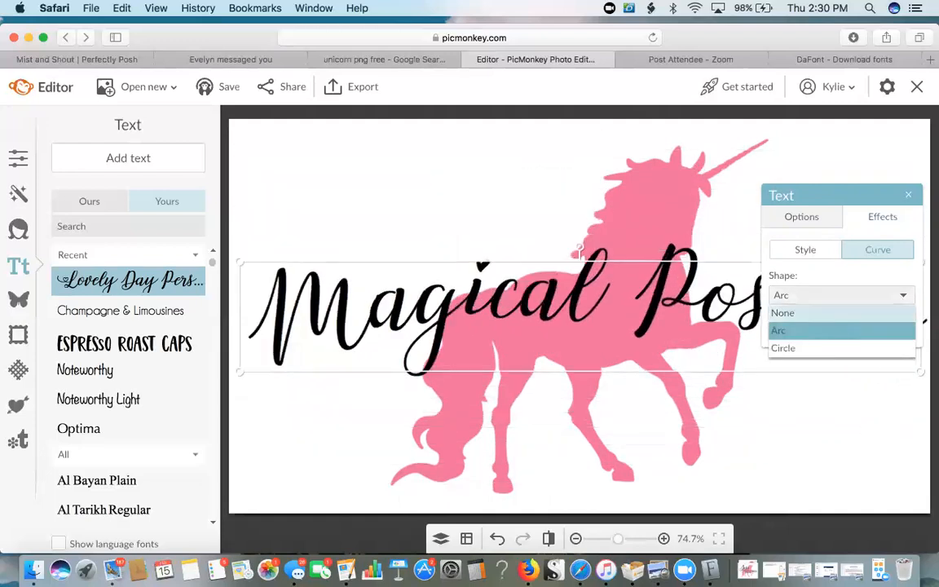
left_click(842, 312)
left_click(831, 293)
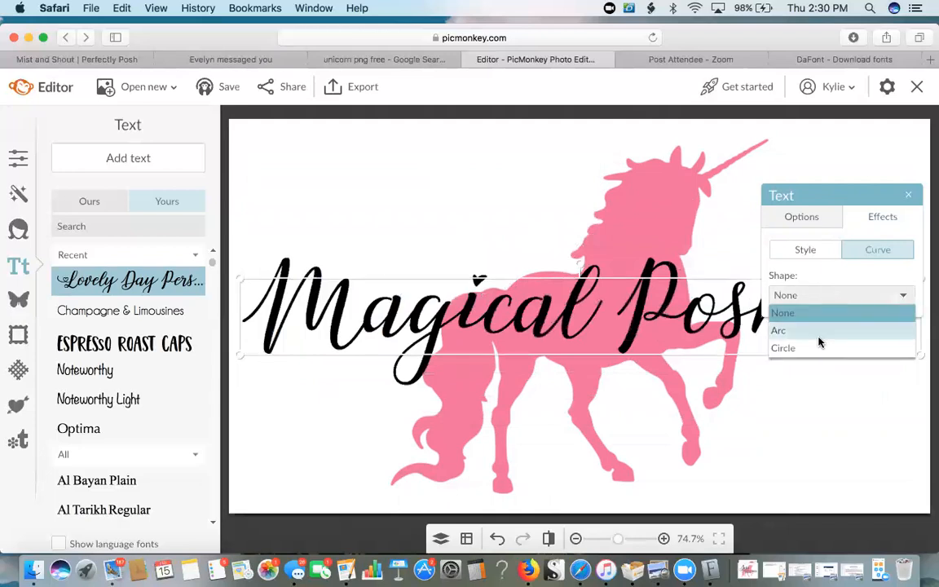
left_click(803, 265)
left_click(802, 258)
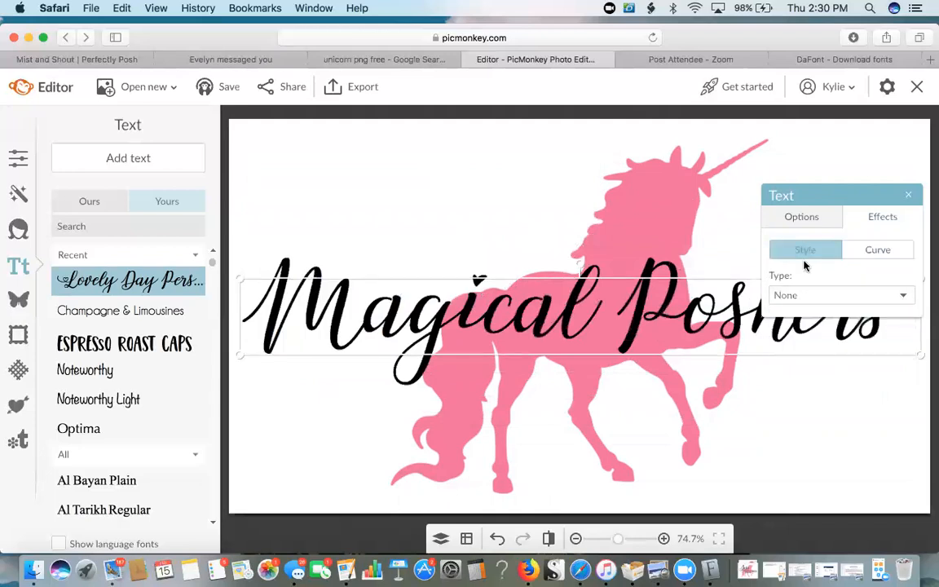
left_click(866, 256)
Try a circle curve, then return the text to straight and go to Style effects.
left_click(819, 295)
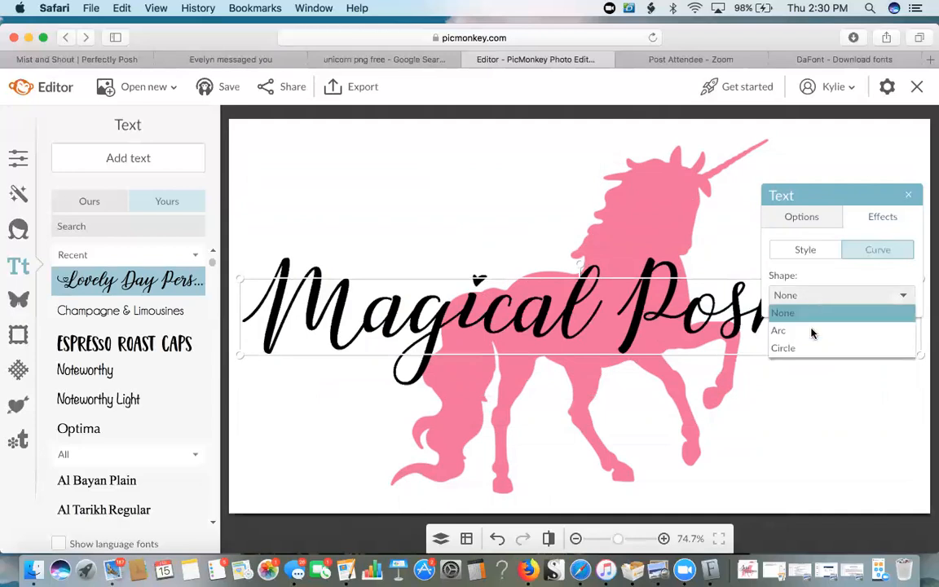
left_click(803, 347)
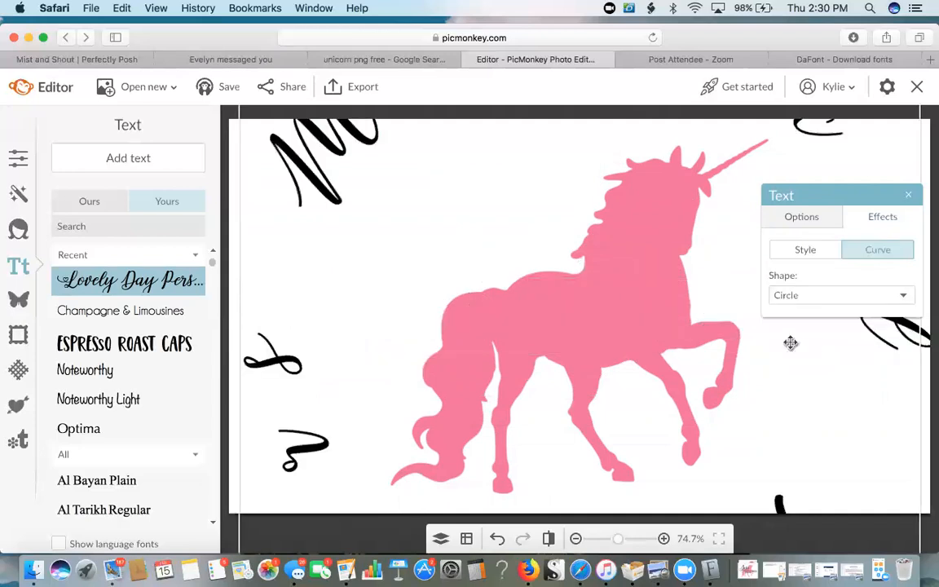
left_click(823, 297)
left_click(819, 314)
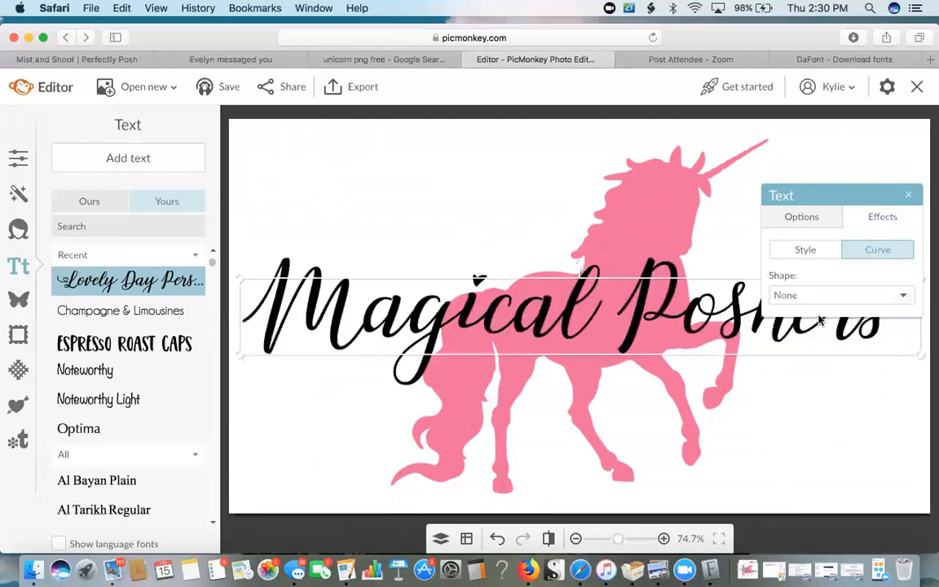
left_click(807, 251)
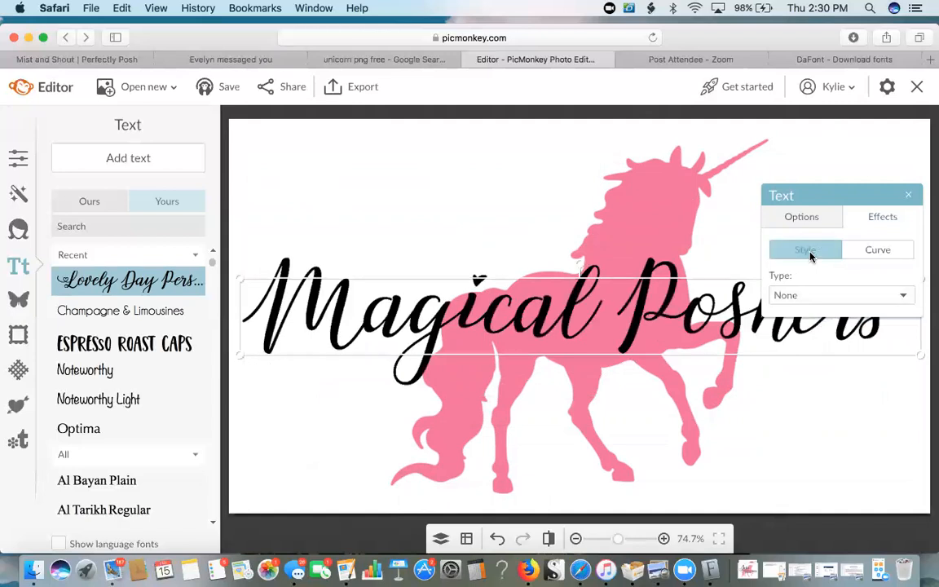
left_click(797, 298)
Add a black drop shadow with distance 1 to the Magical Poshers text.
left_click(799, 331)
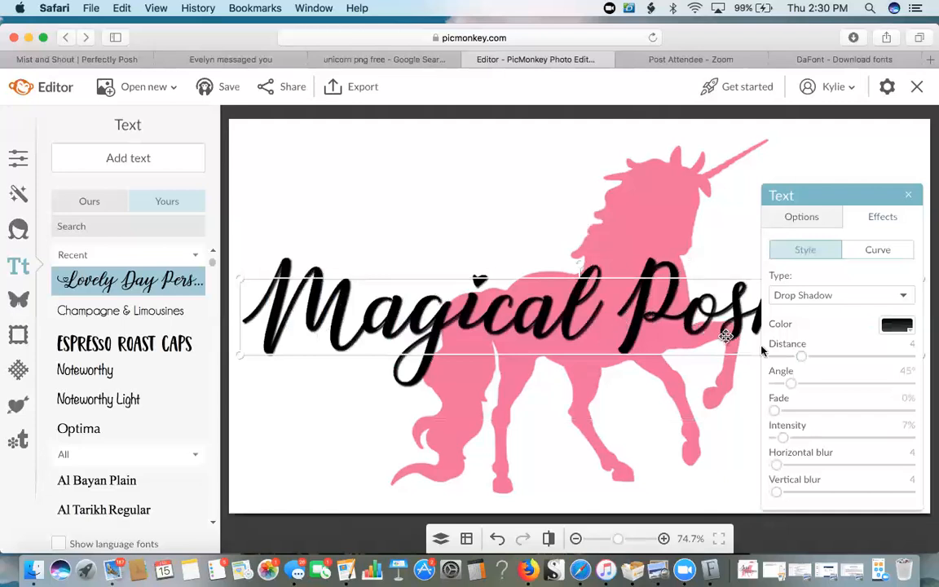
left_click_drag(802, 360, 780, 365)
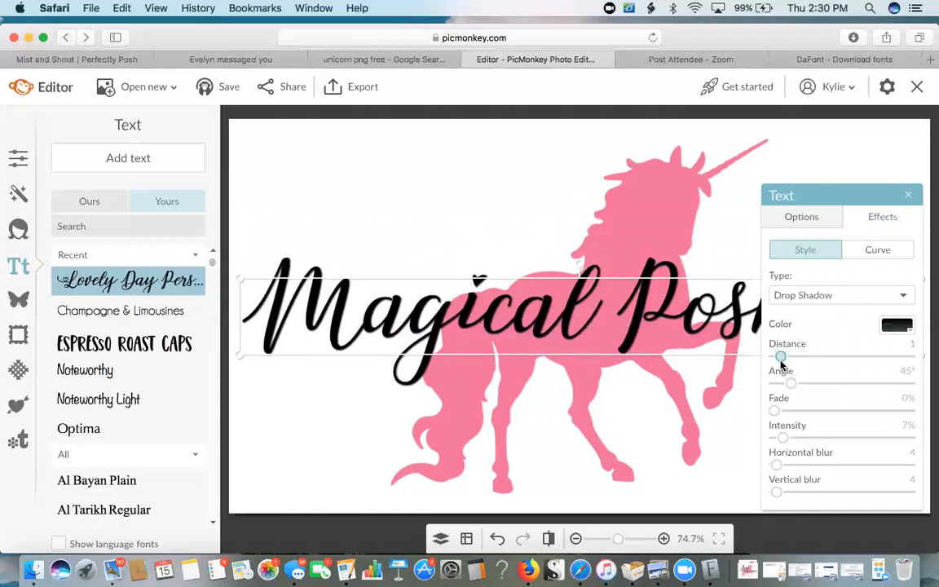
left_click(893, 326)
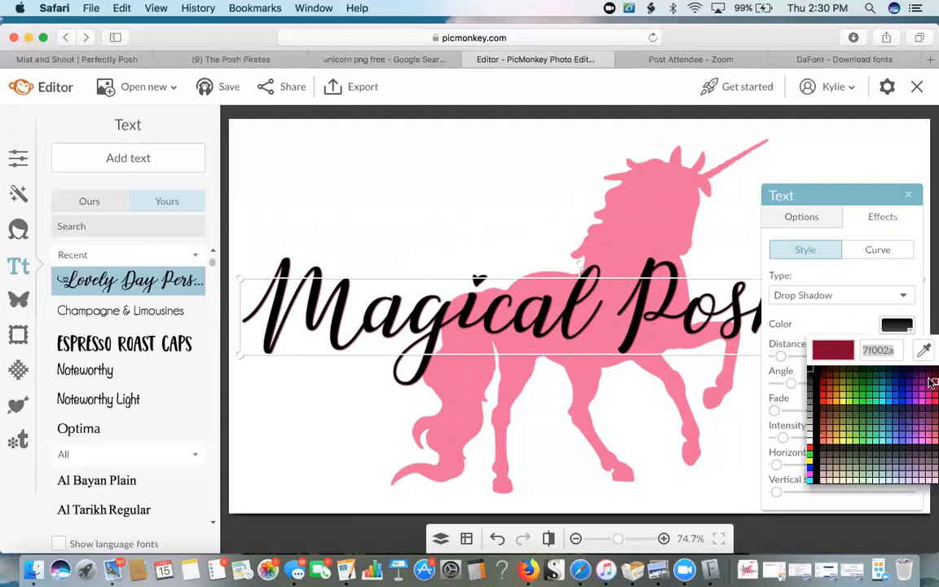
left_click(811, 370)
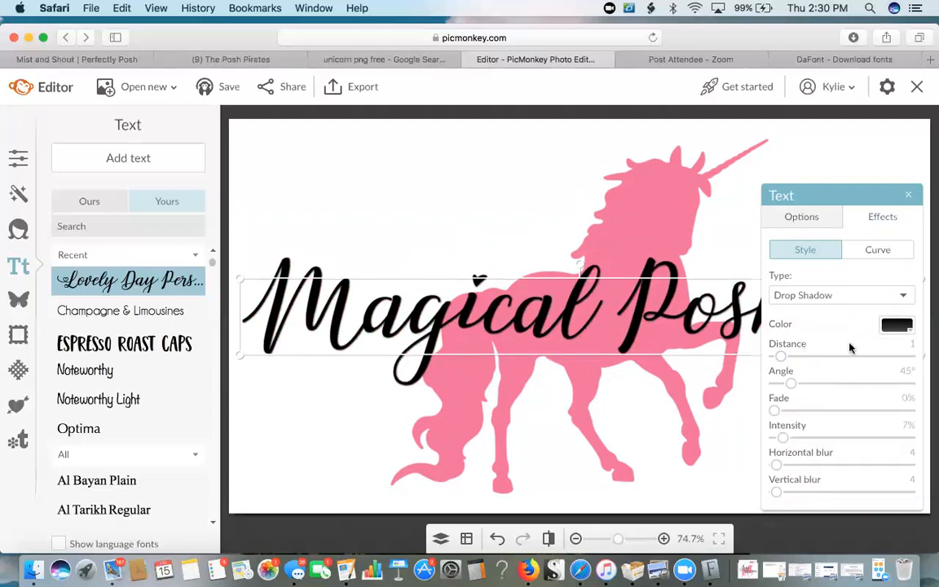
left_click(802, 218)
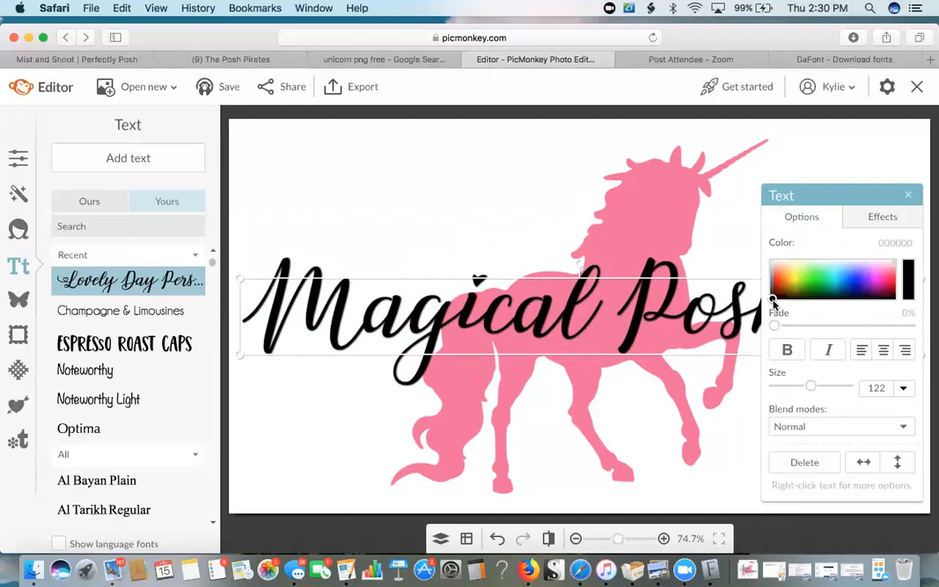
Shift the Magical Poshers text colour from purple to pale pink (ffb1d5).
left_click(880, 285)
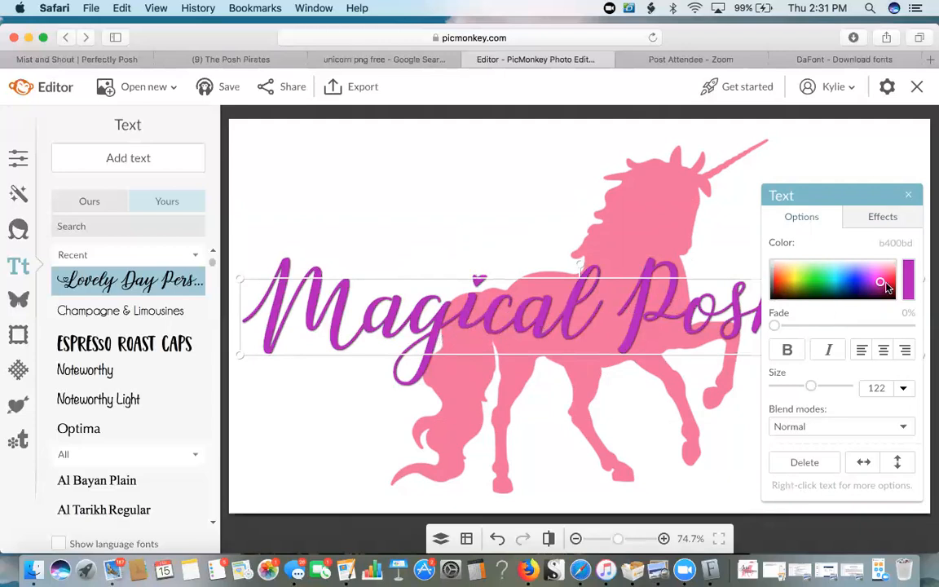
left_click_drag(880, 285, 888, 271)
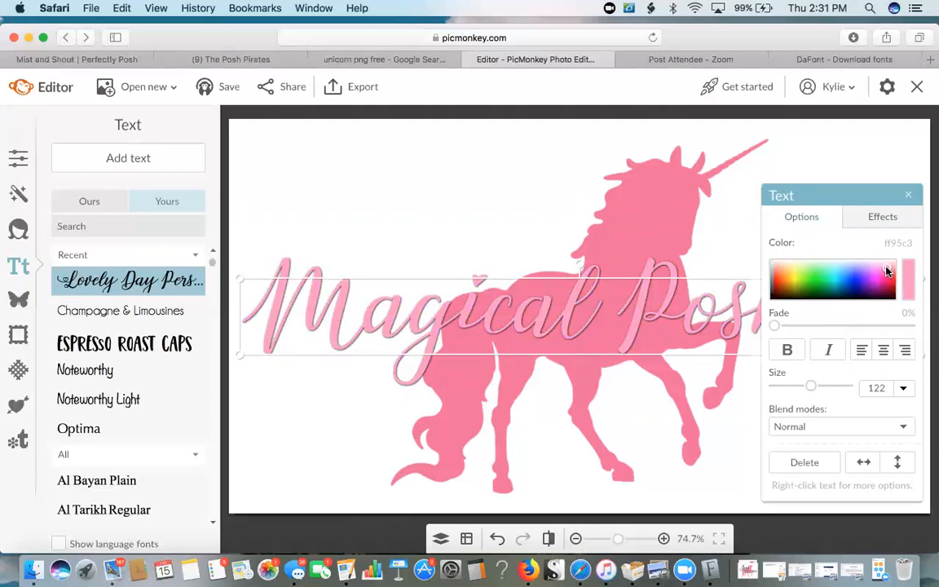
left_click_drag(888, 271, 875, 272)
Switch between the unicorn and the Magical Poshers text to check the layers.
left_click(716, 235)
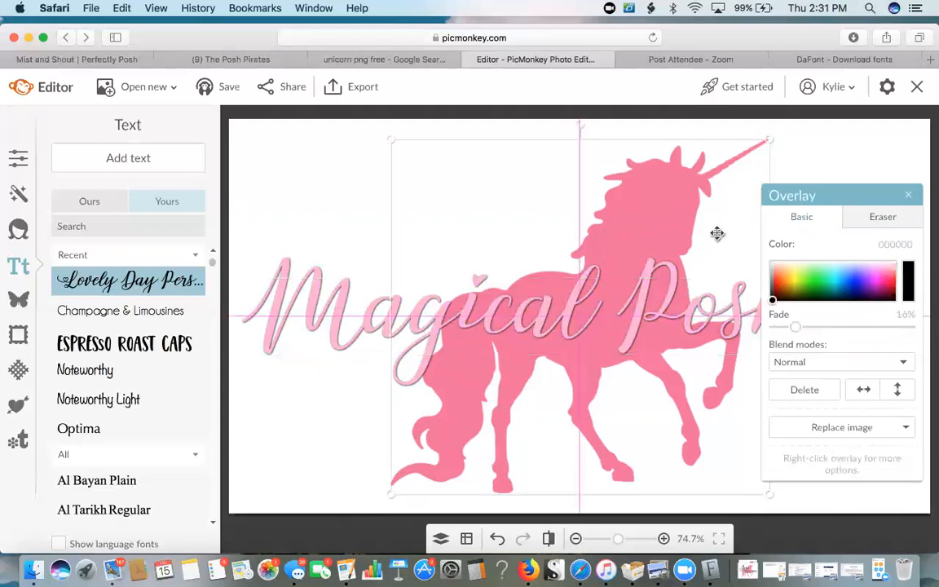
left_click(808, 158)
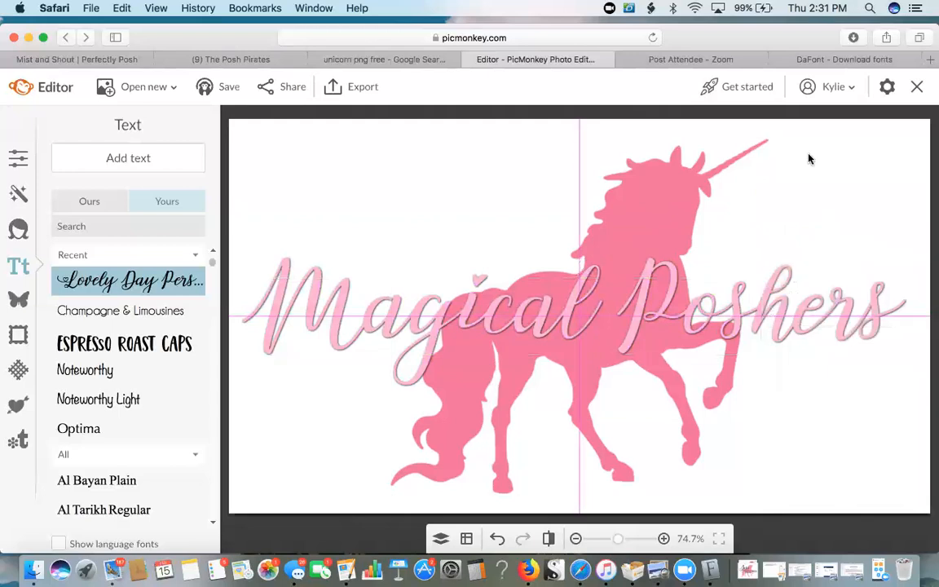
left_click(658, 289)
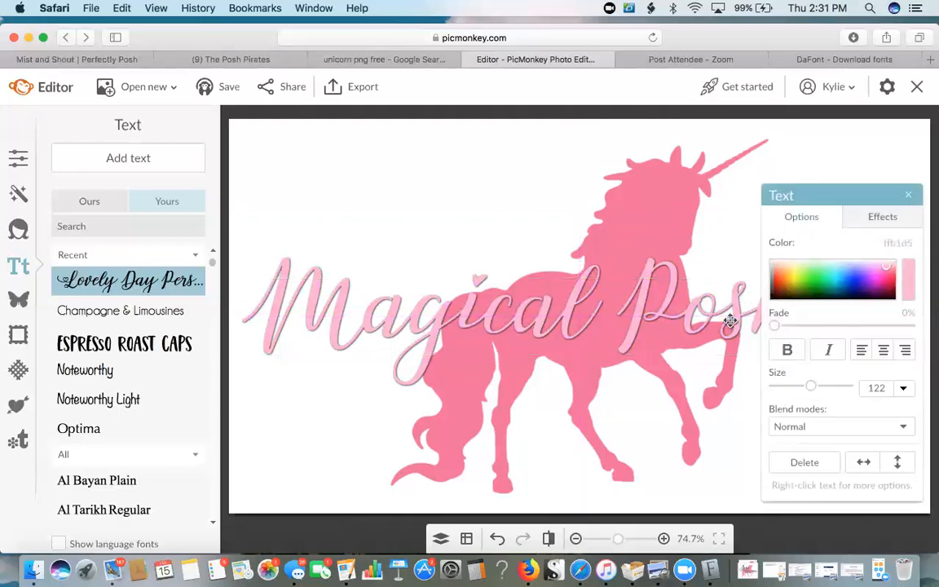
left_click(739, 220)
left_click(836, 132)
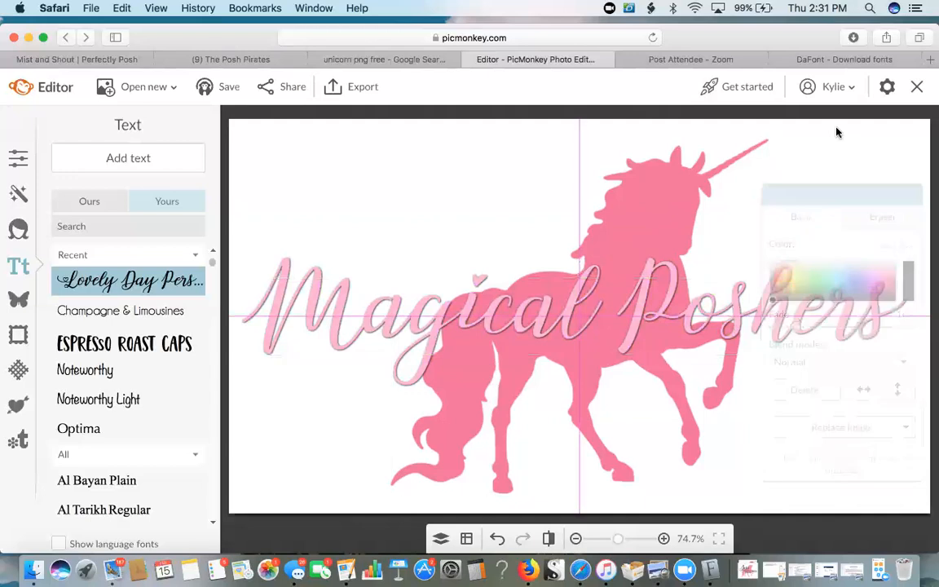
left_click(825, 331)
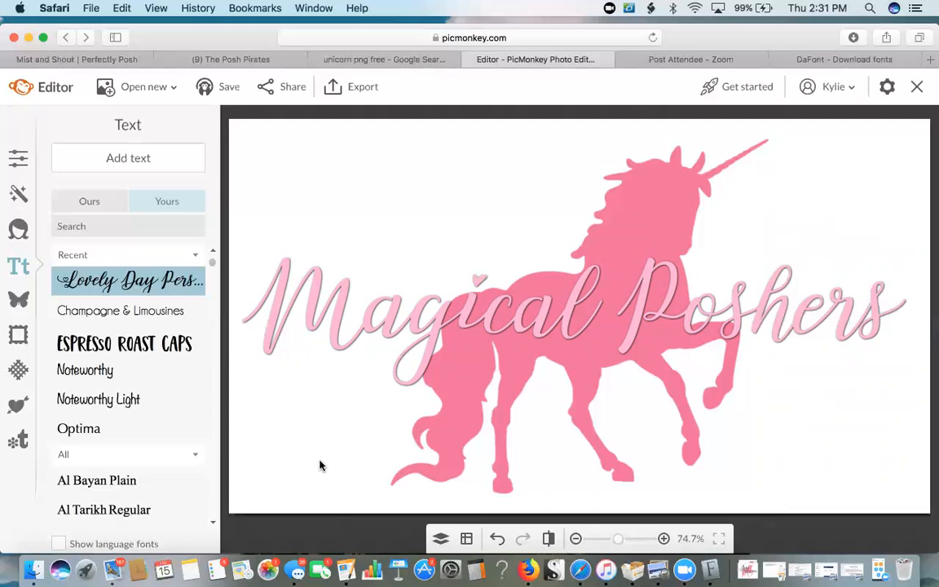
left_click(334, 66)
scroll(459, 272, "up", 5)
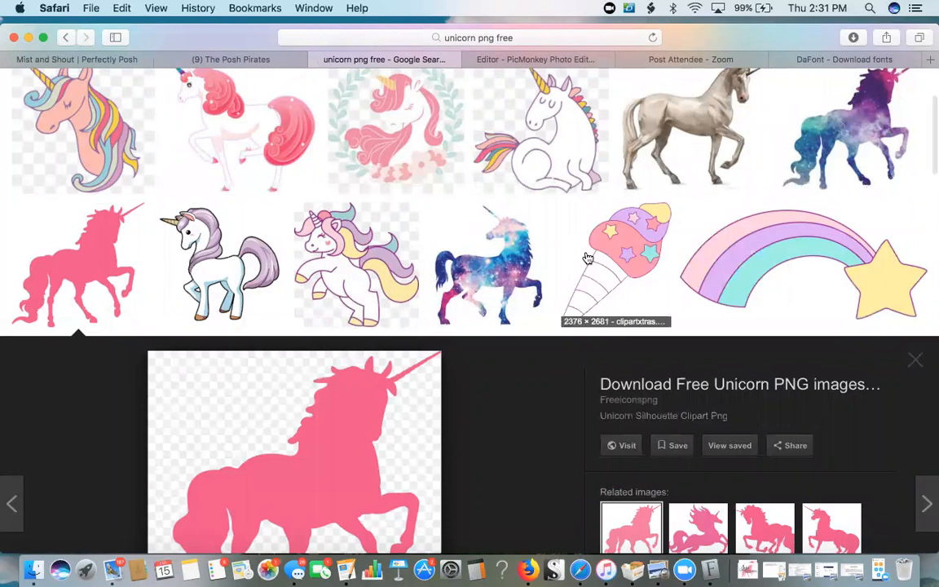
scroll(586, 258, "up", 2)
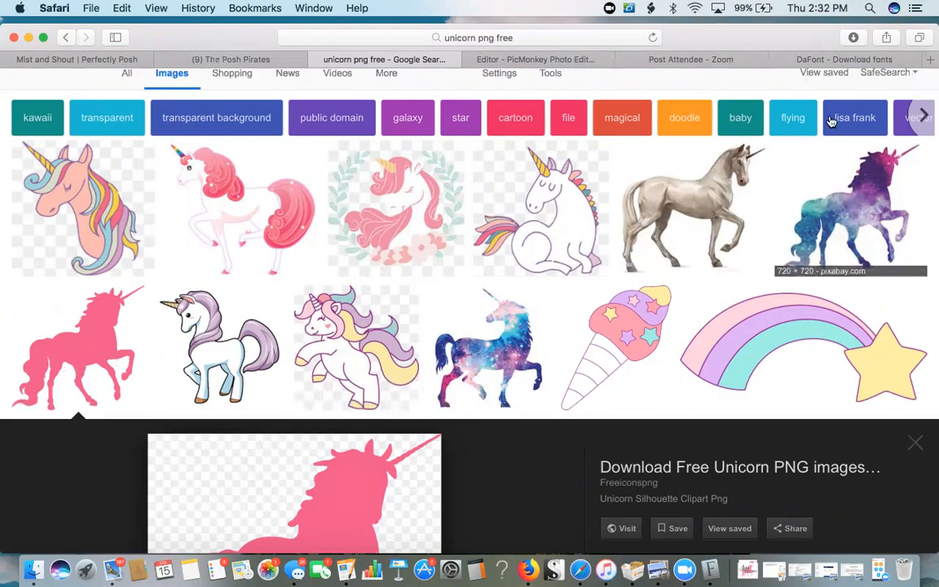
left_click(823, 61)
left_click(701, 60)
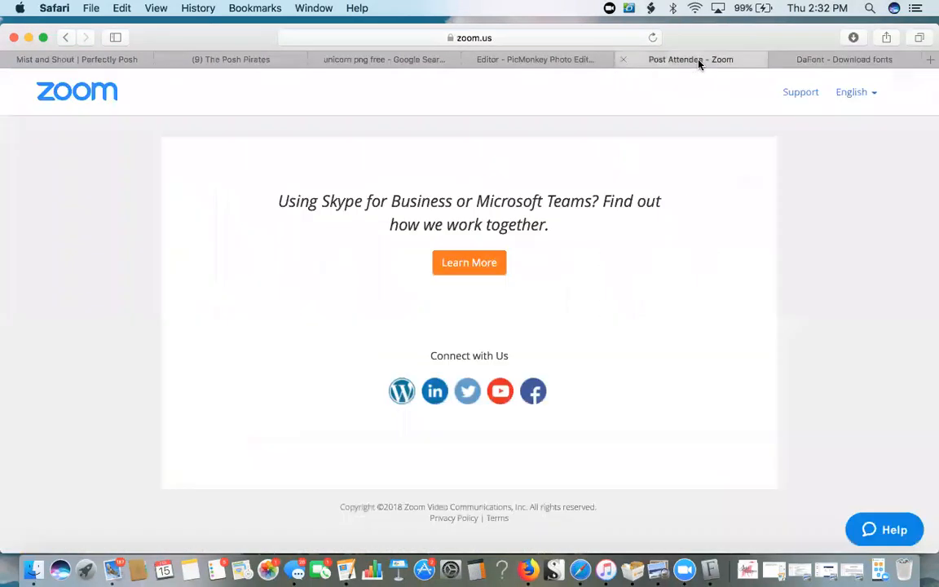
left_click(560, 64)
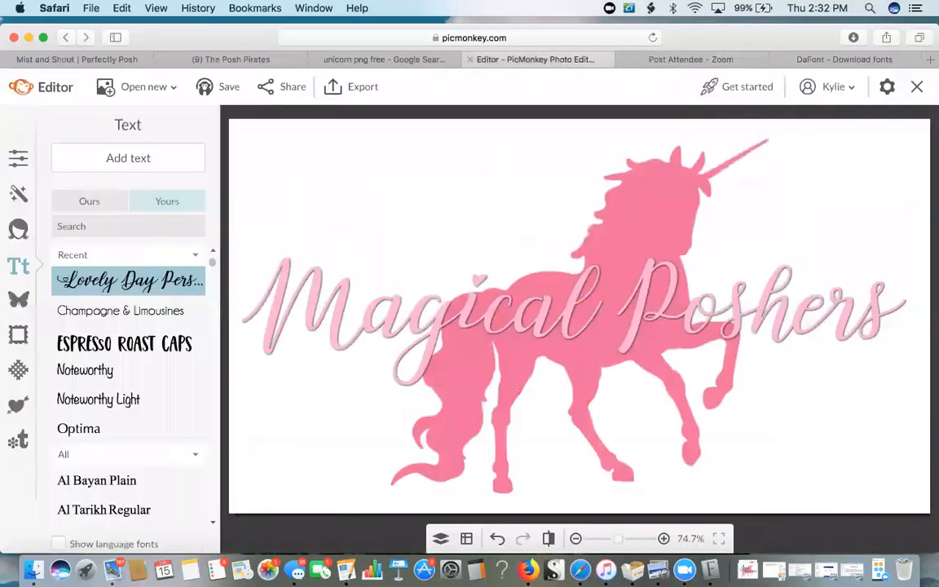
Begin replacing the unicorn with an image from the computer, then cancel back to the design.
left_click(589, 379)
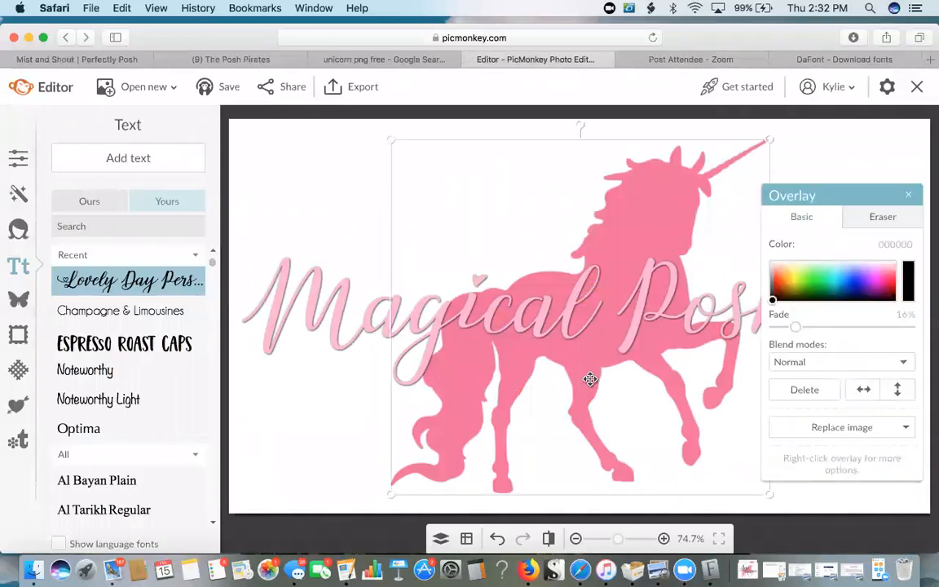
right_click(573, 196)
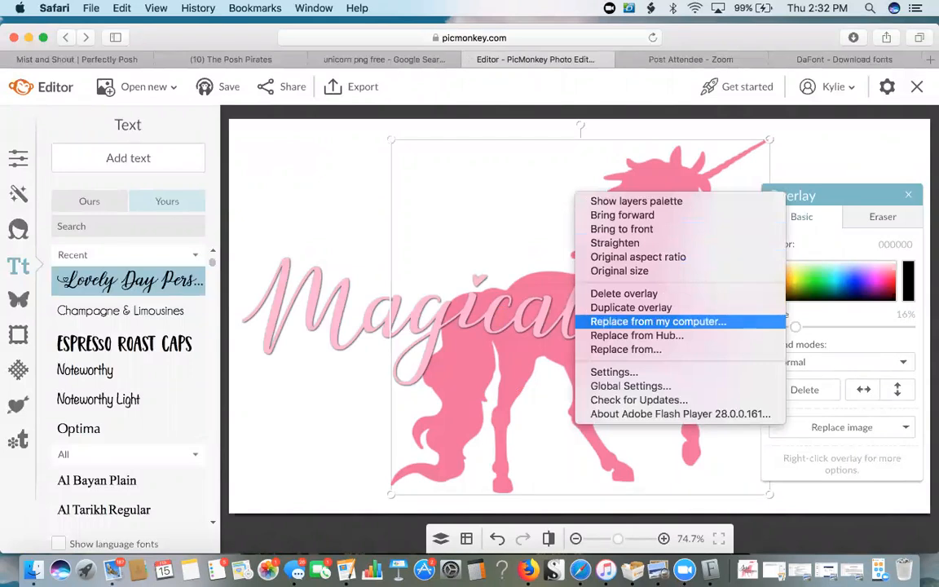
left_click(602, 323)
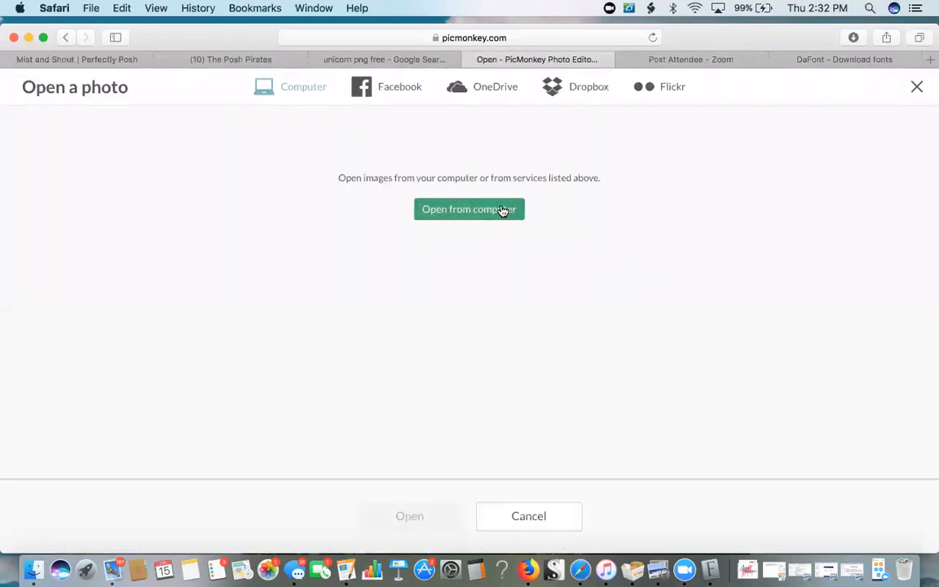
left_click(503, 211)
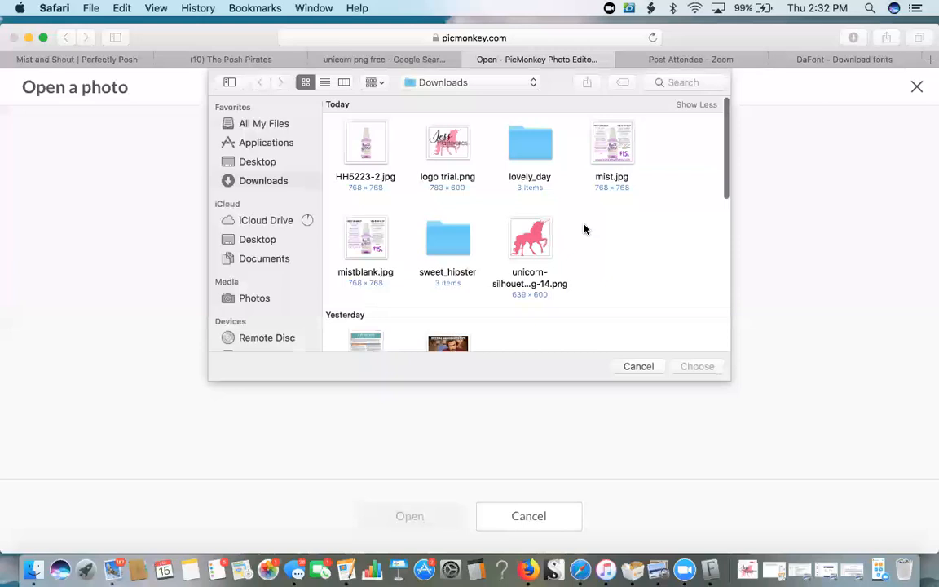
left_click(635, 367)
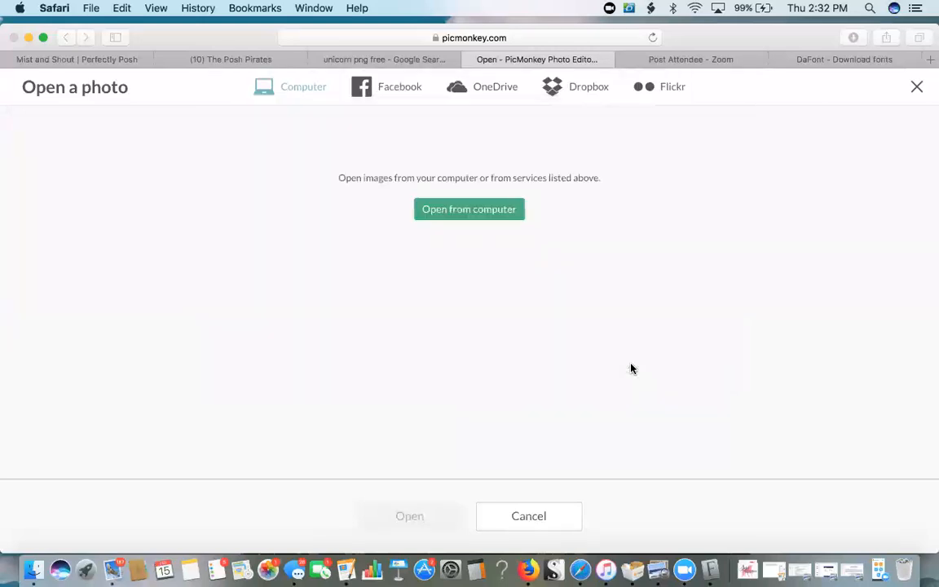
left_click(917, 95)
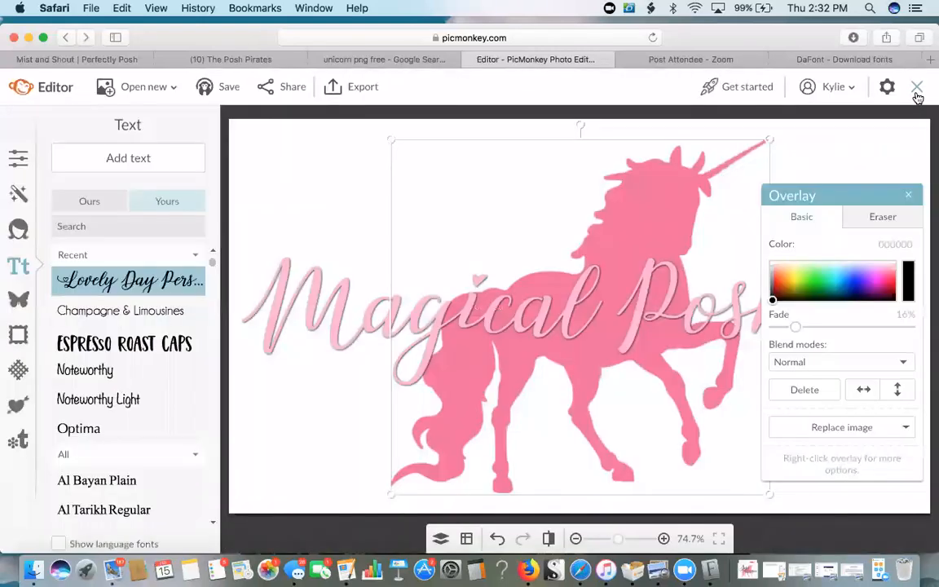
left_click(321, 407)
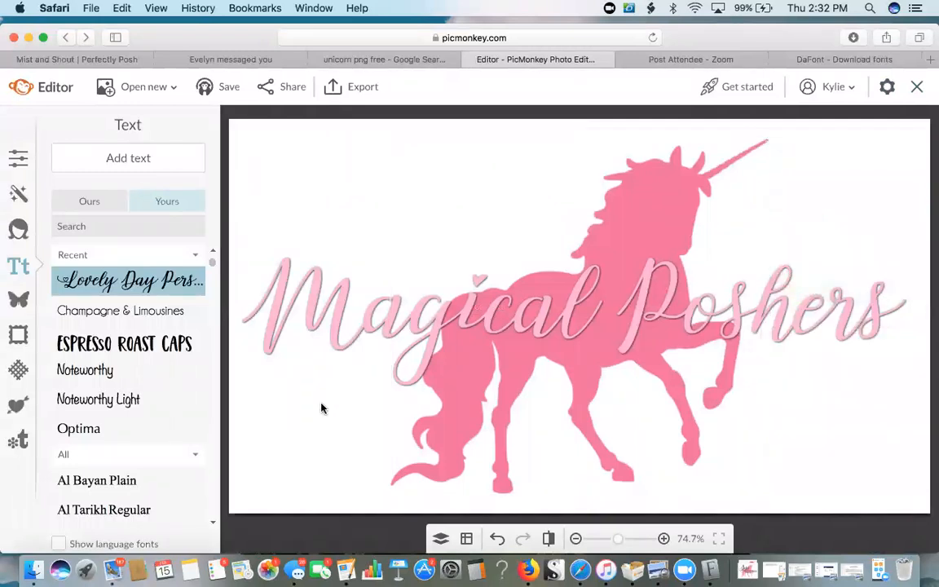
Add 'Spread a little glitter wherever you go!' in Champagne & Limousines, one line, centred, under the title.
left_click(152, 323)
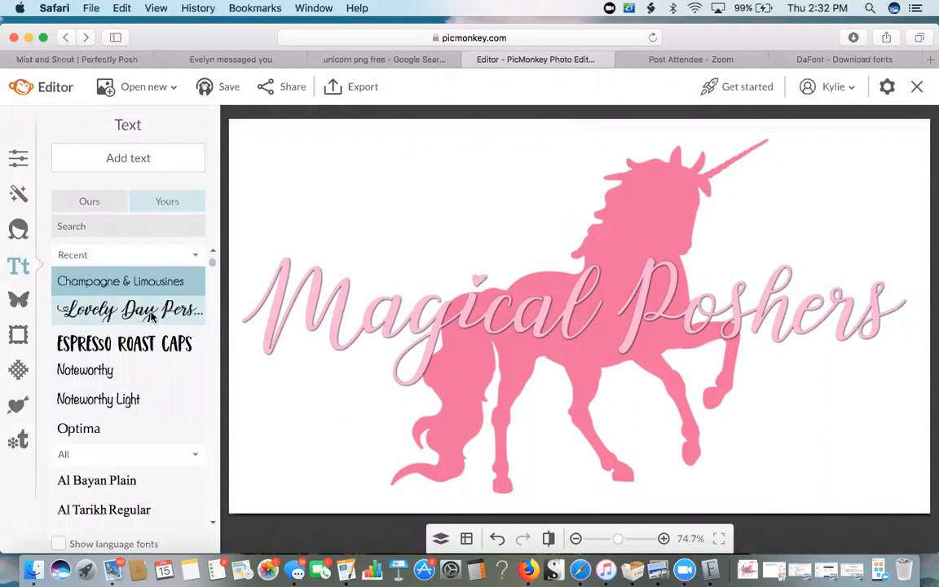
left_click(127, 160)
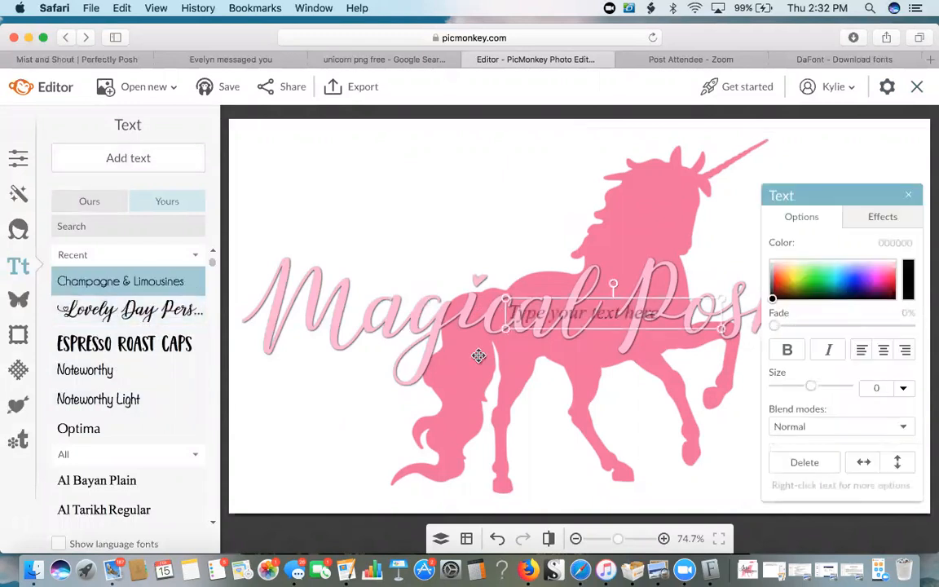
type("Spre")
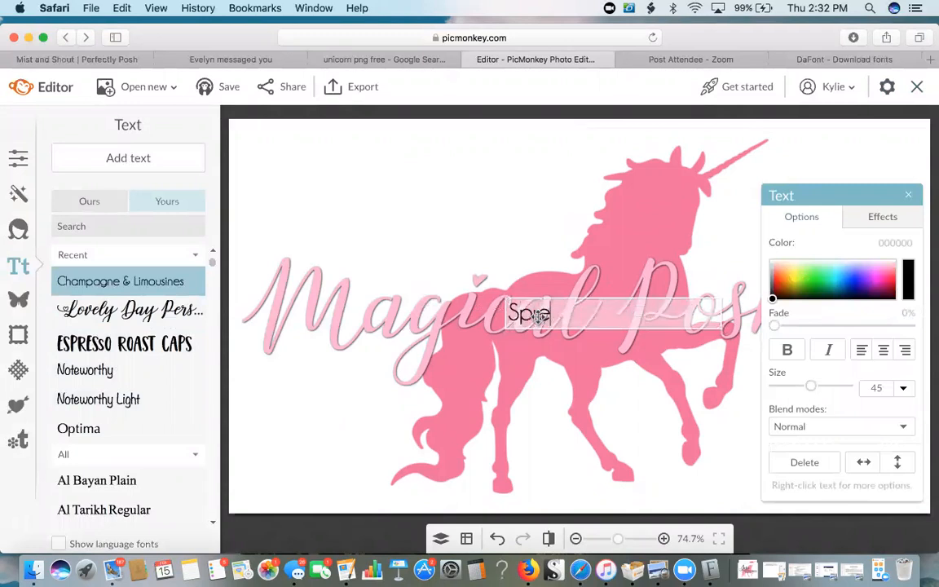
type("ad a little ")
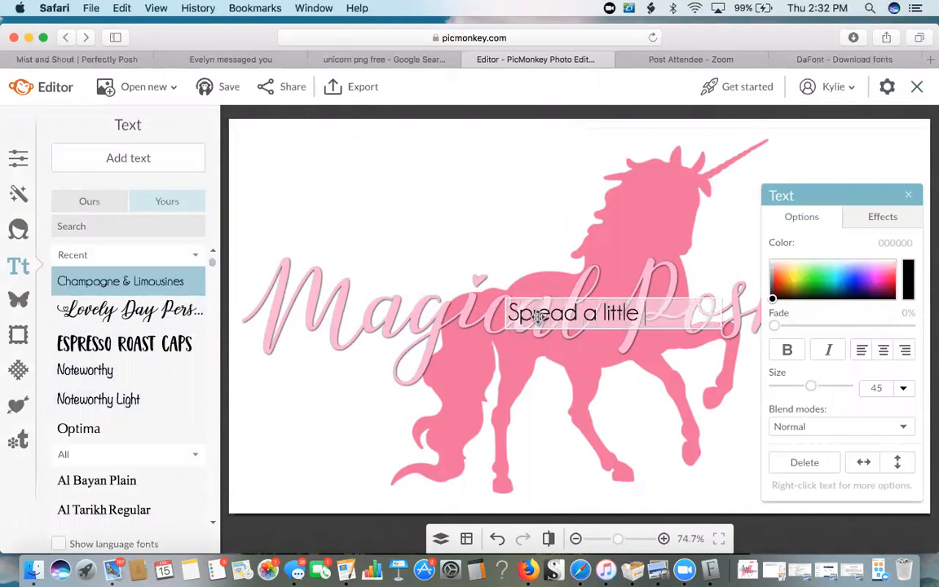
type("glitter wherever you go!")
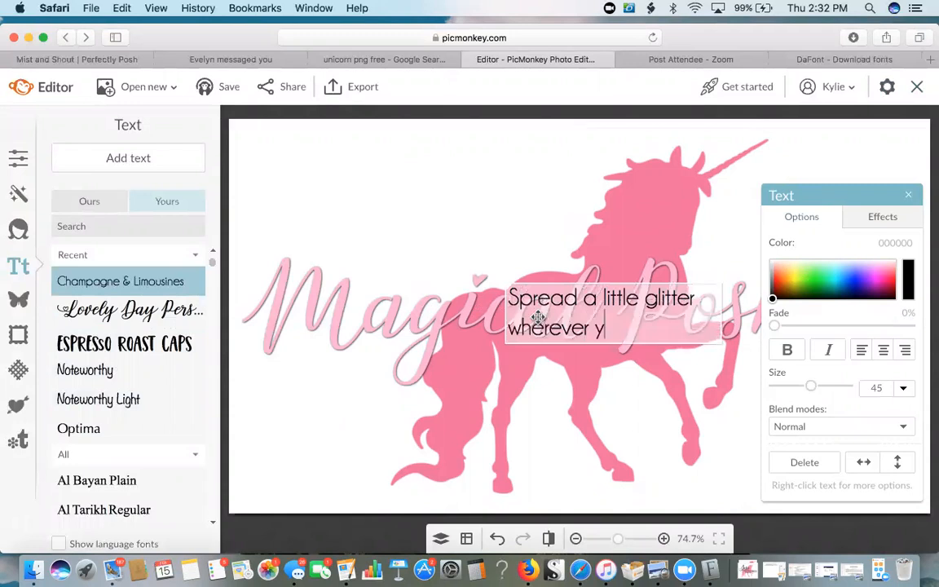
left_click(572, 377)
left_click_drag(502, 313, 356, 299)
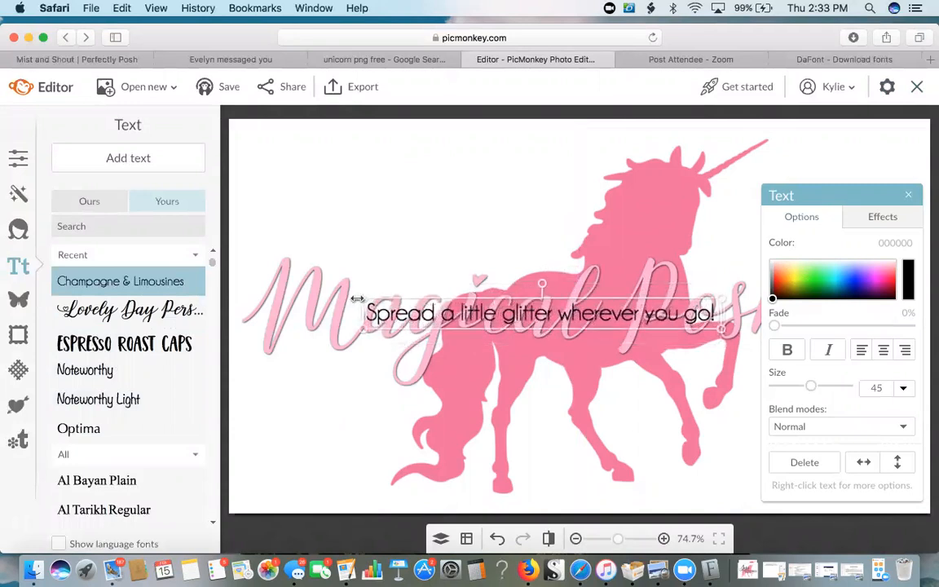
left_click(882, 351)
left_click_drag(613, 294, 771, 352)
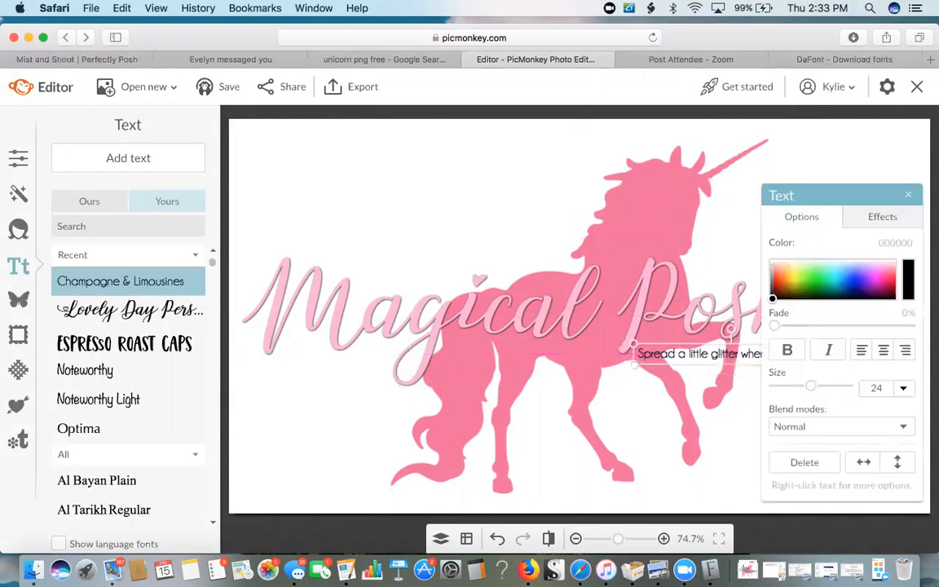
Move the text settings panel off the design and reselect the tagline.
left_click(737, 442)
left_click(826, 161)
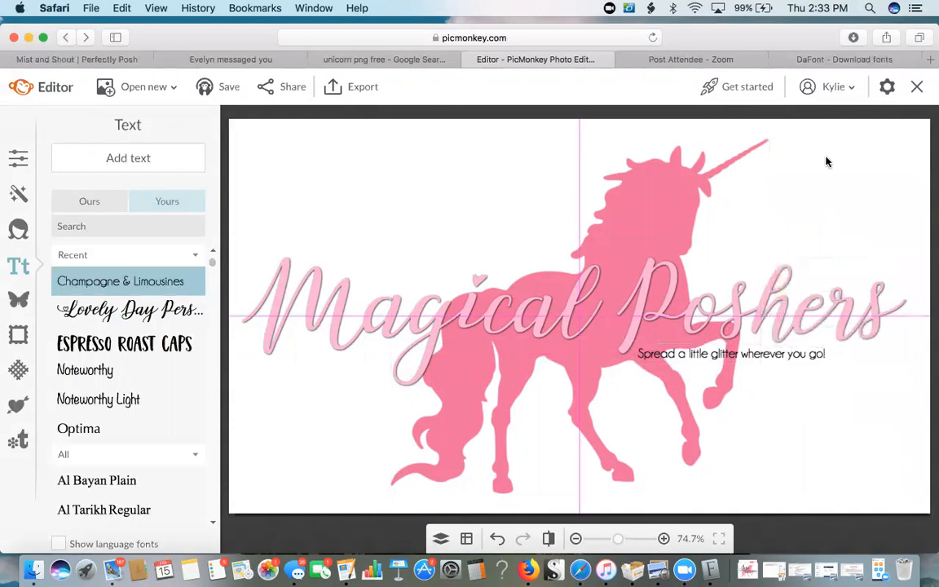
left_click(789, 295)
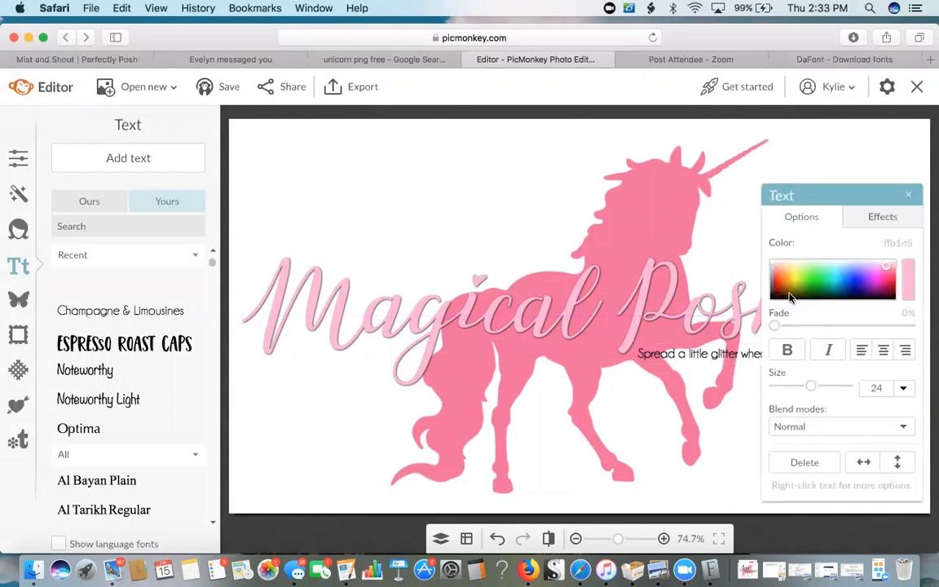
left_click_drag(833, 195, 897, 428)
left_click(802, 408)
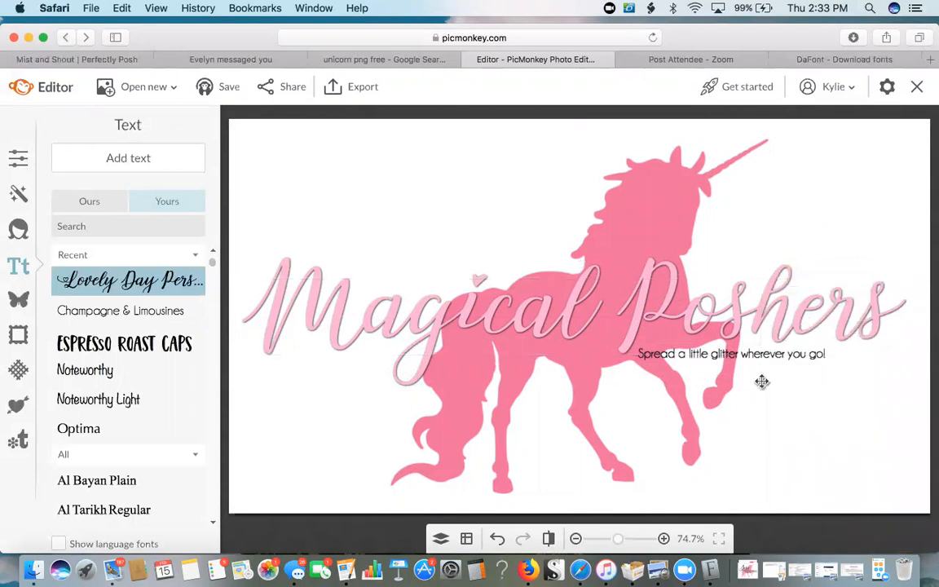
left_click(743, 356)
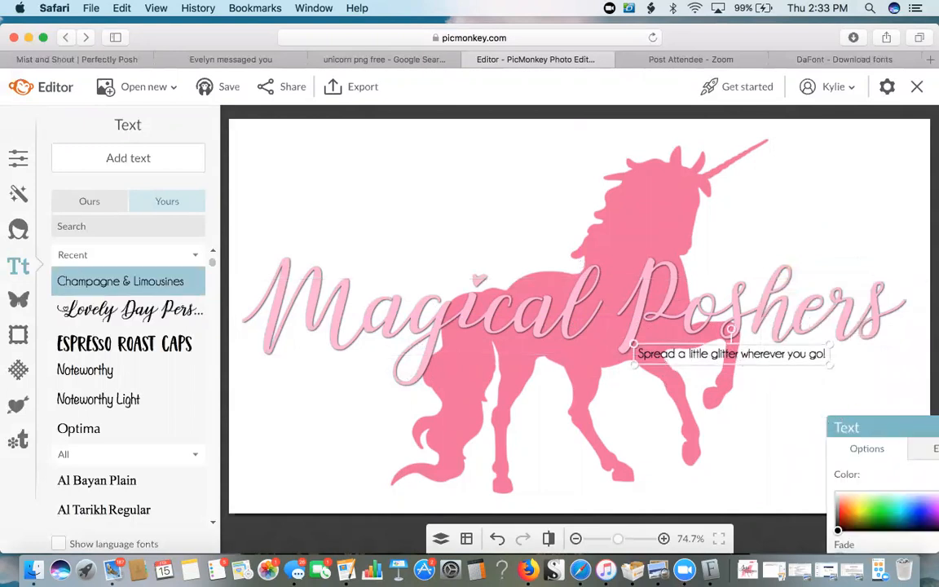
Overwrite the tagline with the website address and enlarge it beneath the title.
double_click(743, 353)
type("www")
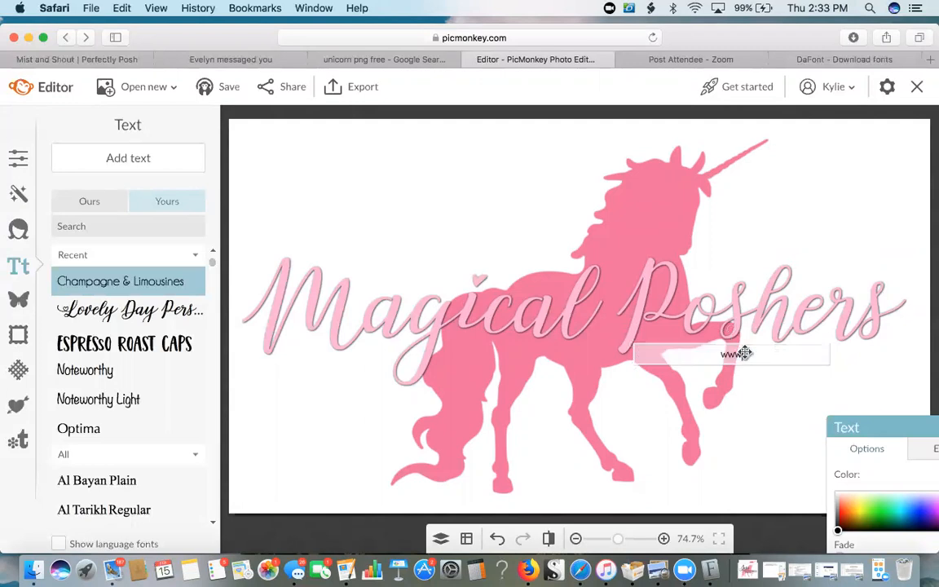
type(".pantherw")
type("ithjess")
type(".com")
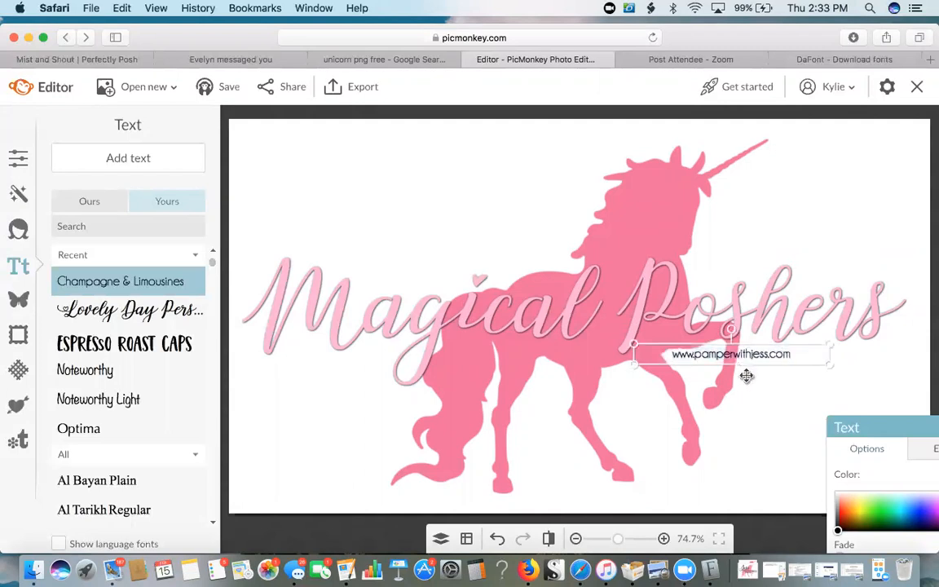
left_click_drag(744, 367, 742, 375)
left_click(646, 305)
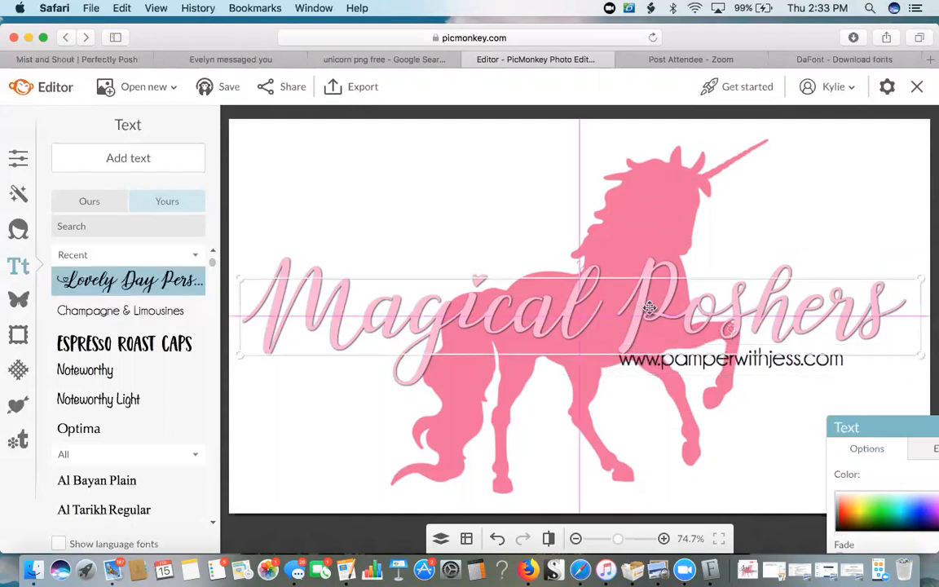
left_click(777, 400)
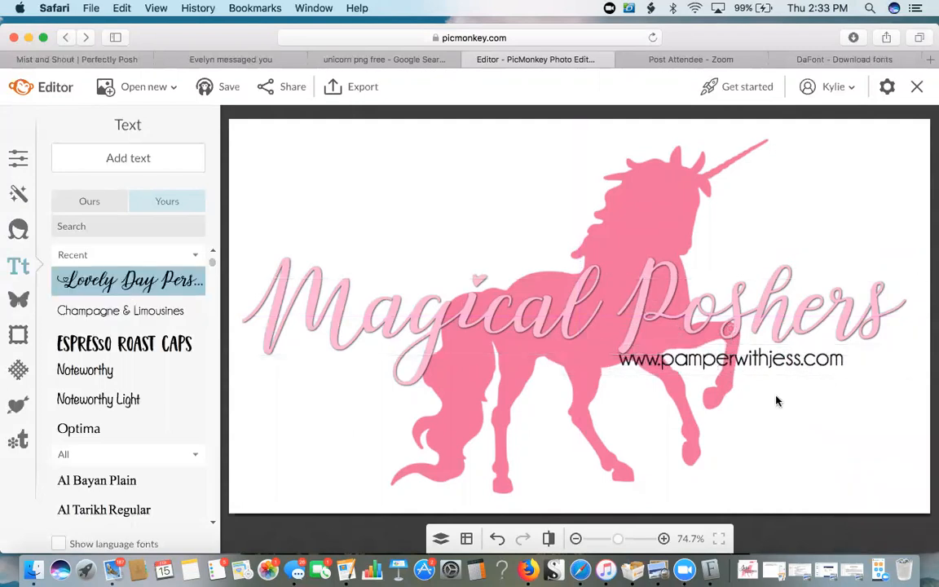
Retype the Magical Poshers title as the short first name and enlarge it across the unicorn.
left_click(693, 332)
left_click(692, 330)
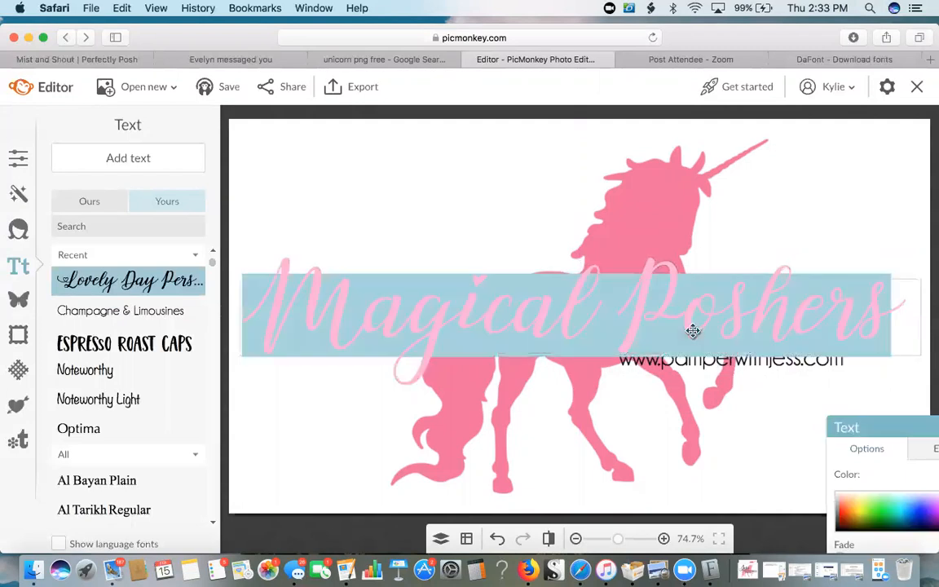
type("jess")
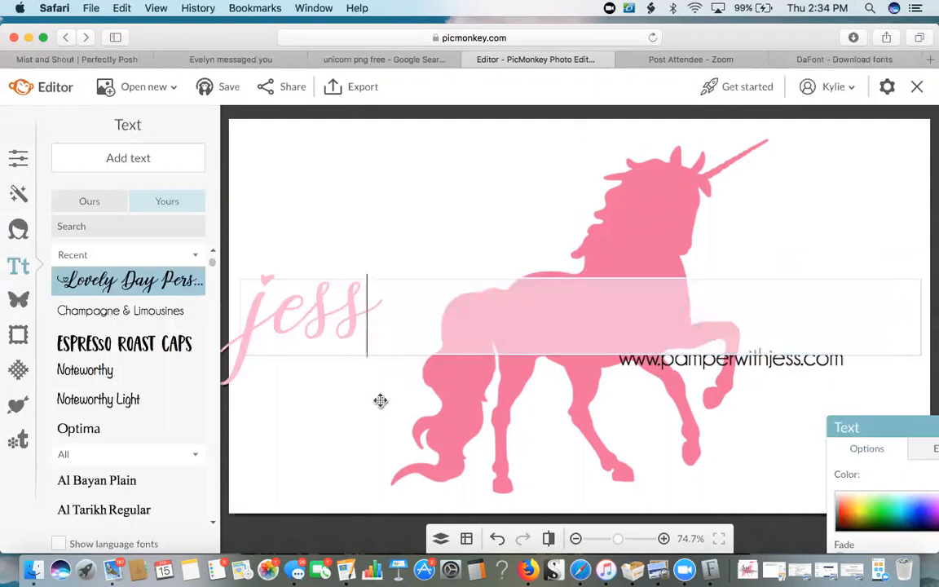
left_click(360, 405)
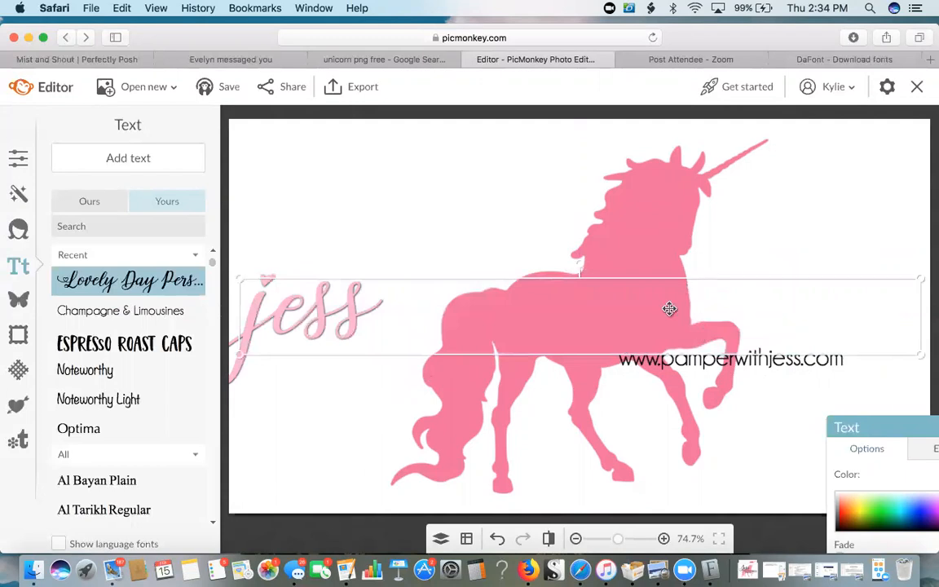
left_click_drag(669, 309, 681, 298)
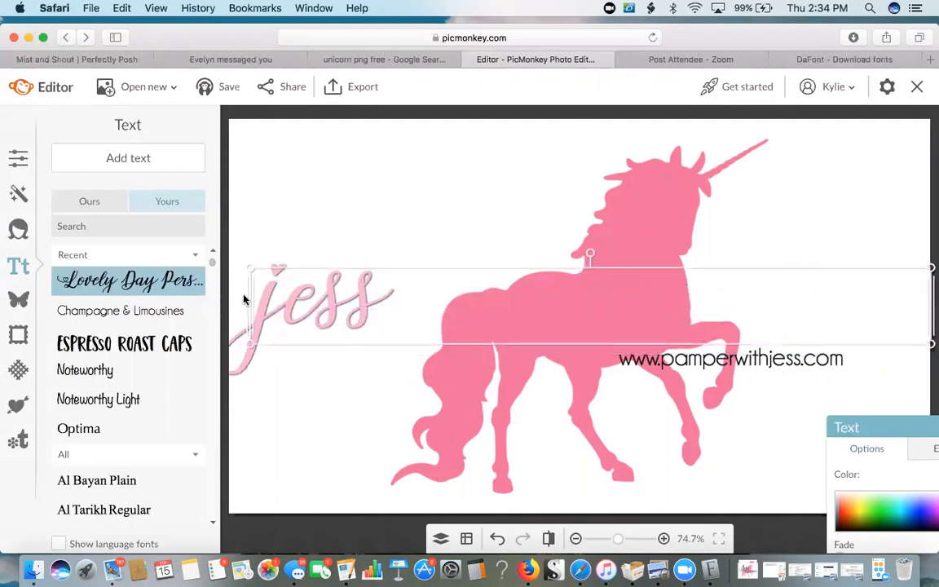
left_click_drag(248, 298, 566, 290)
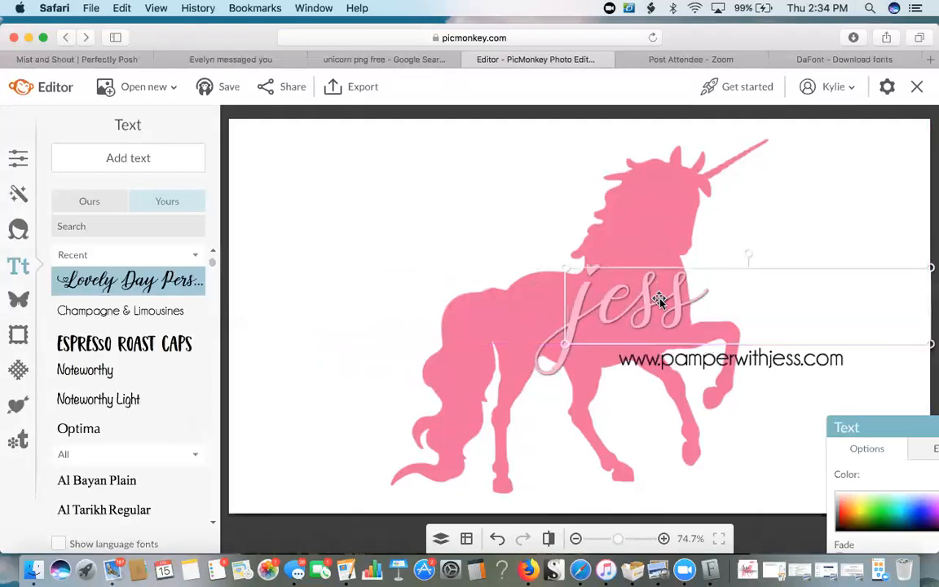
left_click_drag(656, 300, 560, 272)
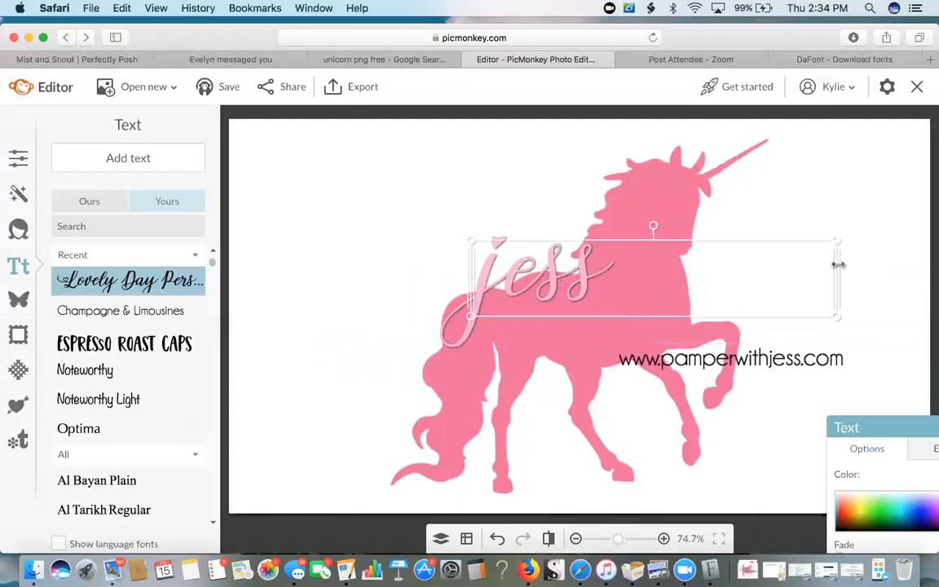
left_click_drag(836, 265, 624, 261)
left_click_drag(557, 317, 561, 389)
left_click_drag(540, 338, 540, 276)
left_click(272, 253)
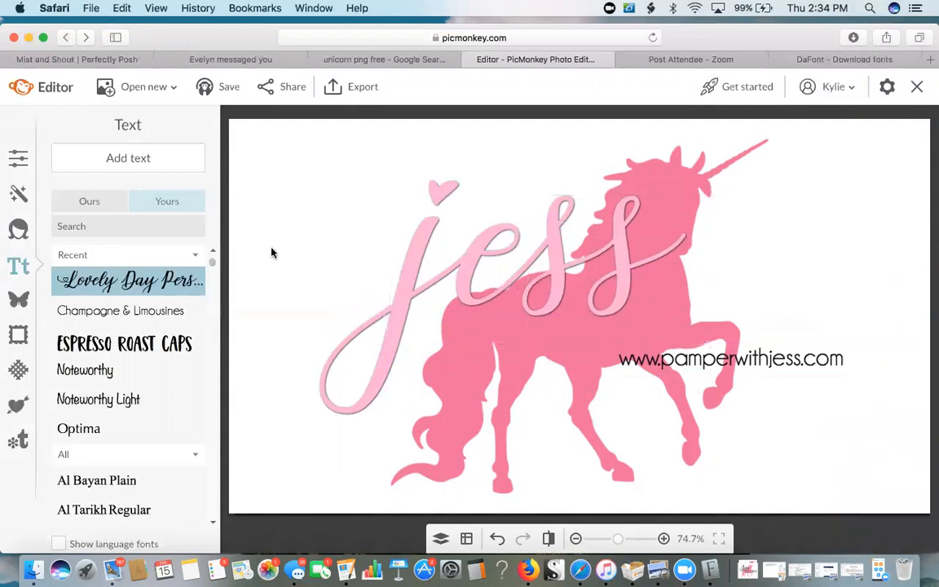
Add a Champagne & Limousines text box holding the surname beneath the script name.
left_click(122, 312)
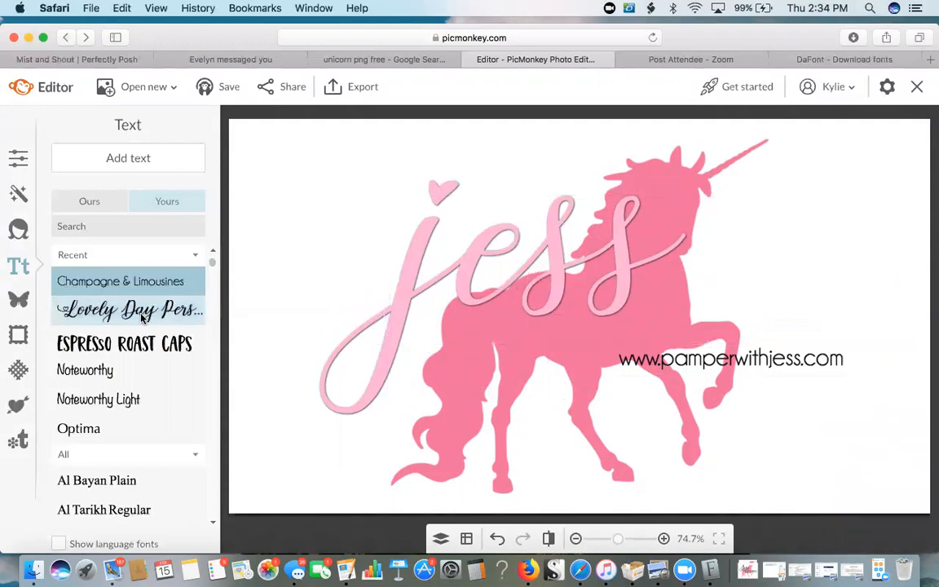
left_click(138, 159)
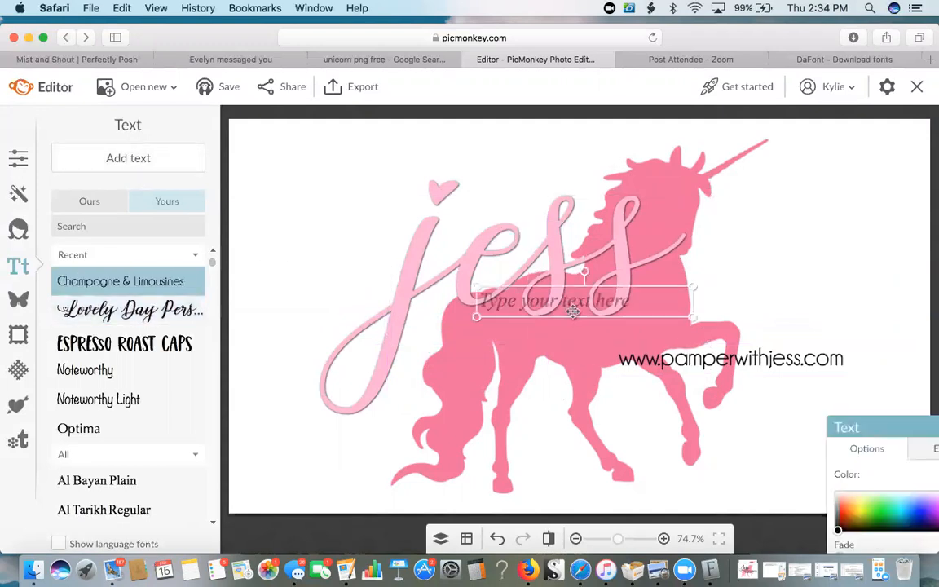
type("mastorakos")
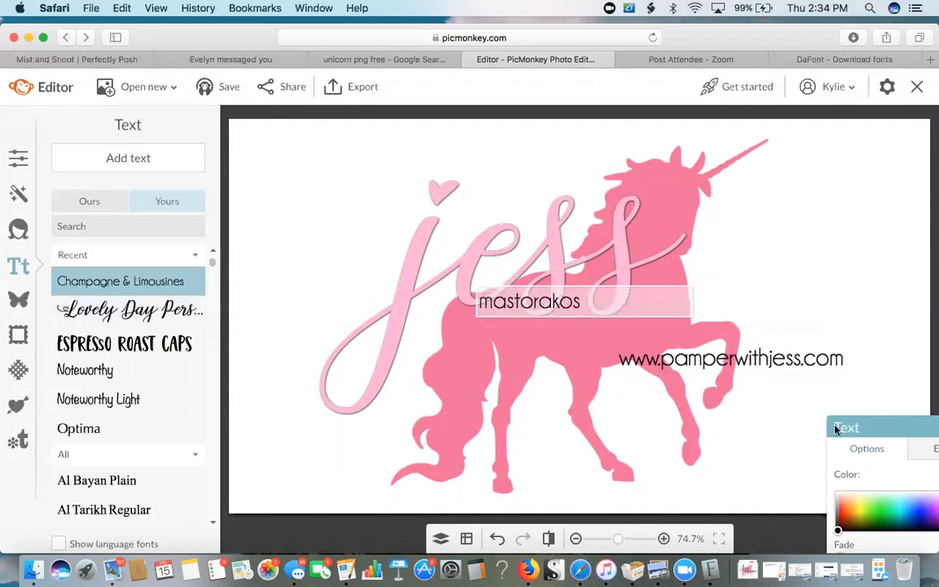
left_click_drag(880, 428, 840, 283)
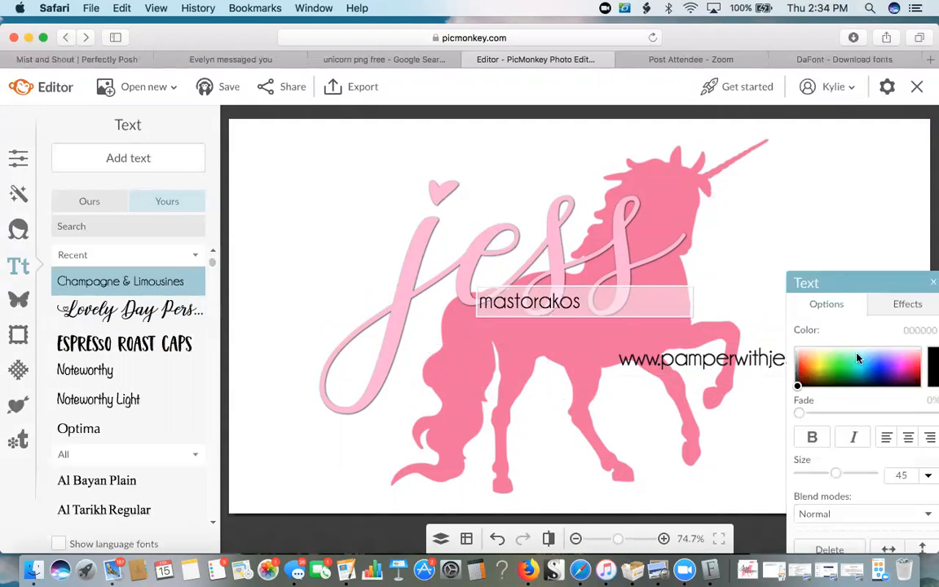
Centre-align the surname text, enlarge it and move it lower on the unicorn.
left_click(906, 438)
left_click(580, 303)
left_click_drag(581, 303, 568, 332)
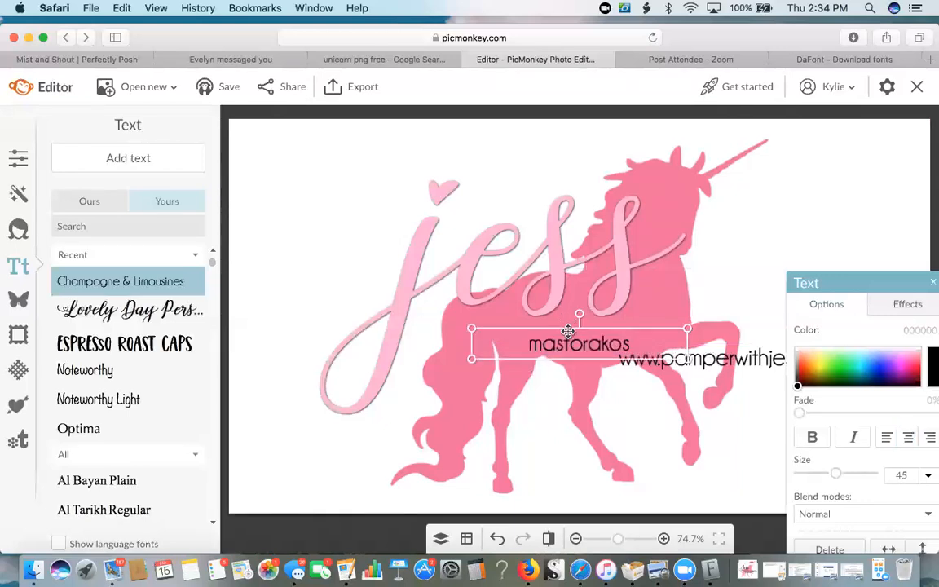
left_click_drag(567, 326, 557, 279)
left_click_drag(558, 314, 533, 341)
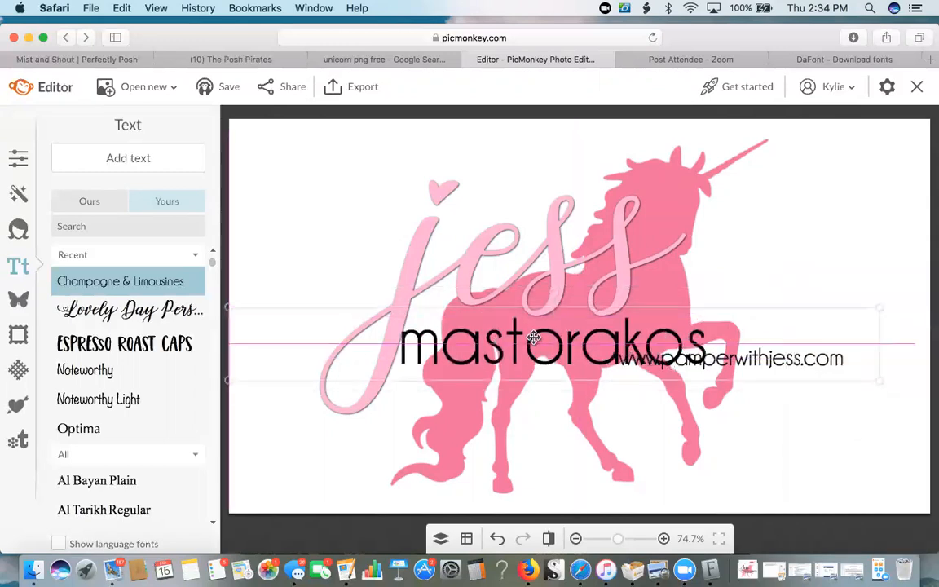
left_click_drag(542, 336, 545, 337)
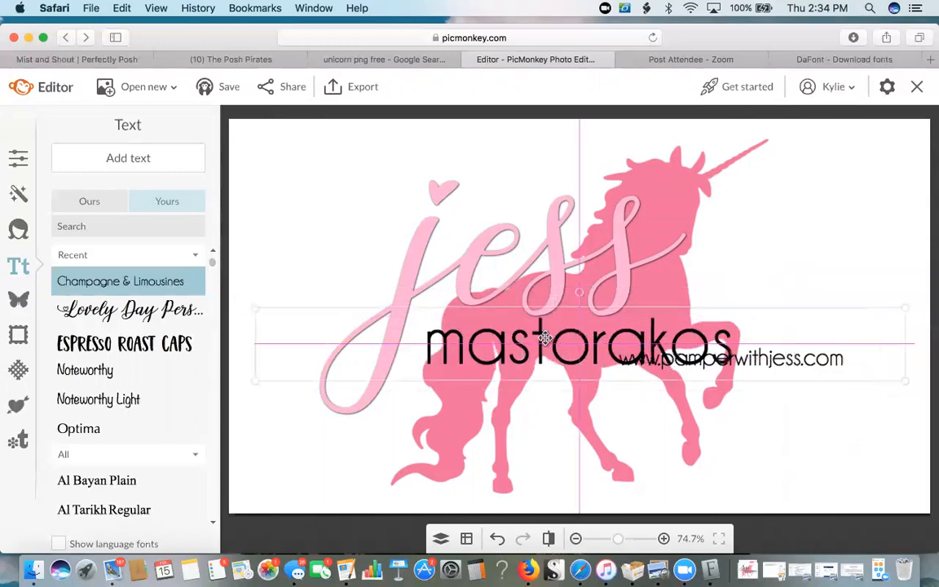
Try the surname just above the web address, then below it.
left_click(660, 437)
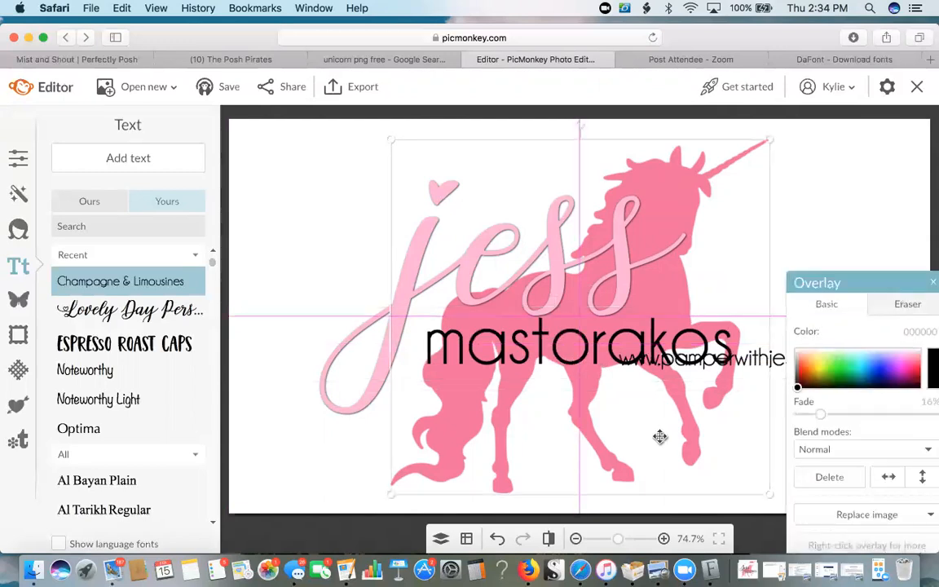
left_click(833, 209)
mouse_move(777, 358)
left_mouse_down()
mouse_move(760, 393)
mouse_move(737, 392)
mouse_move(765, 335)
mouse_move(770, 348)
left_mouse_up()
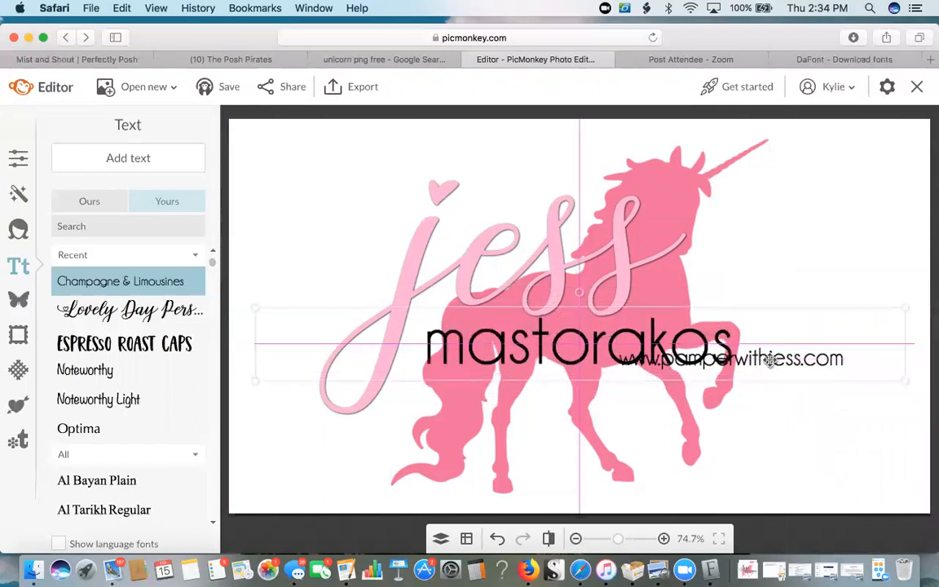
left_click(786, 306)
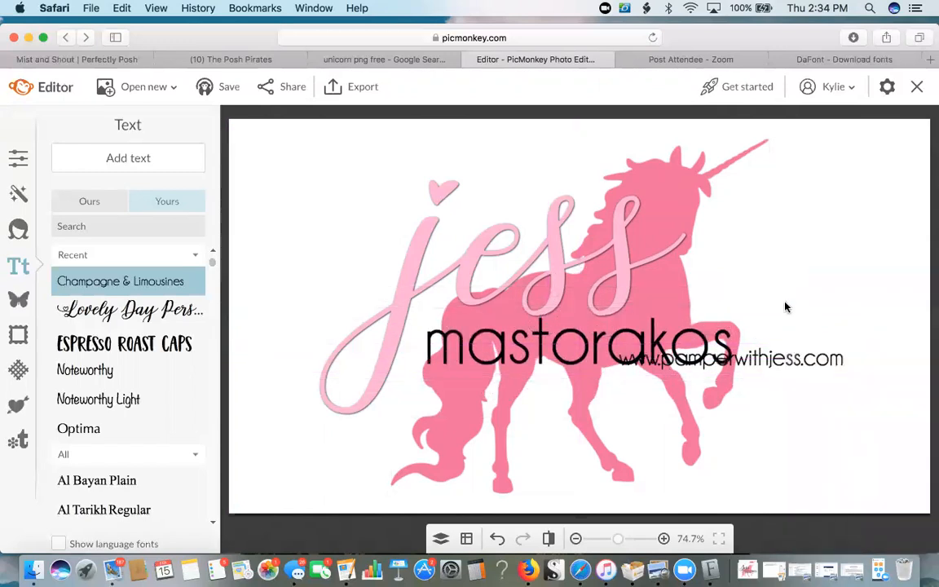
left_click(771, 361)
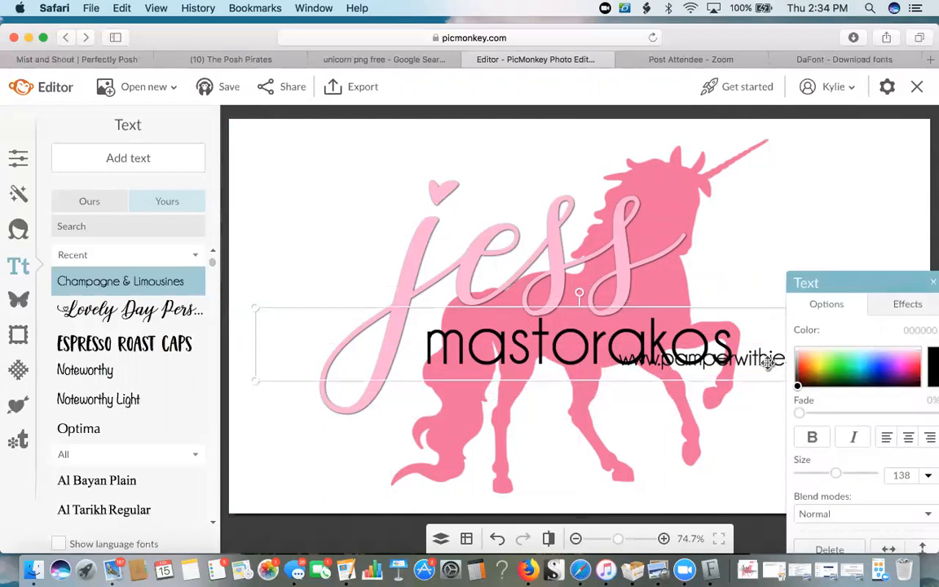
left_click(760, 251)
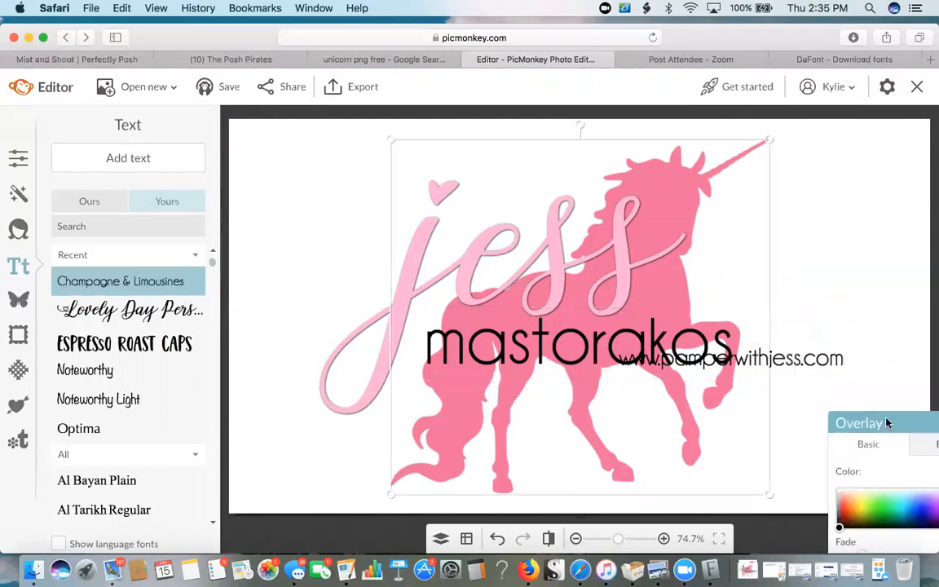
left_click(836, 360)
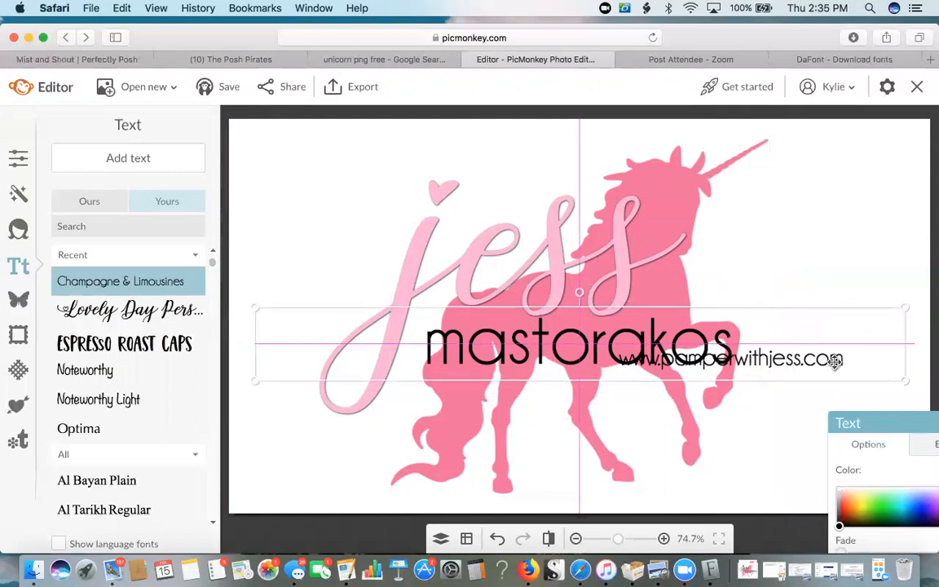
left_click(775, 414)
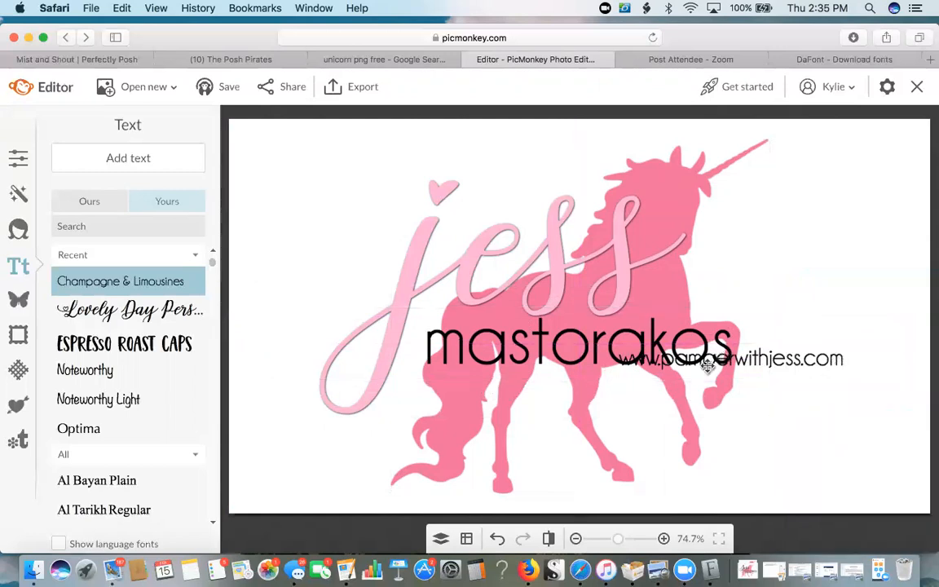
left_click(767, 361)
left_click_drag(766, 361, 723, 412)
Move the web address to the logo's bottom and enlarge the surname just under the first name.
left_click(734, 356)
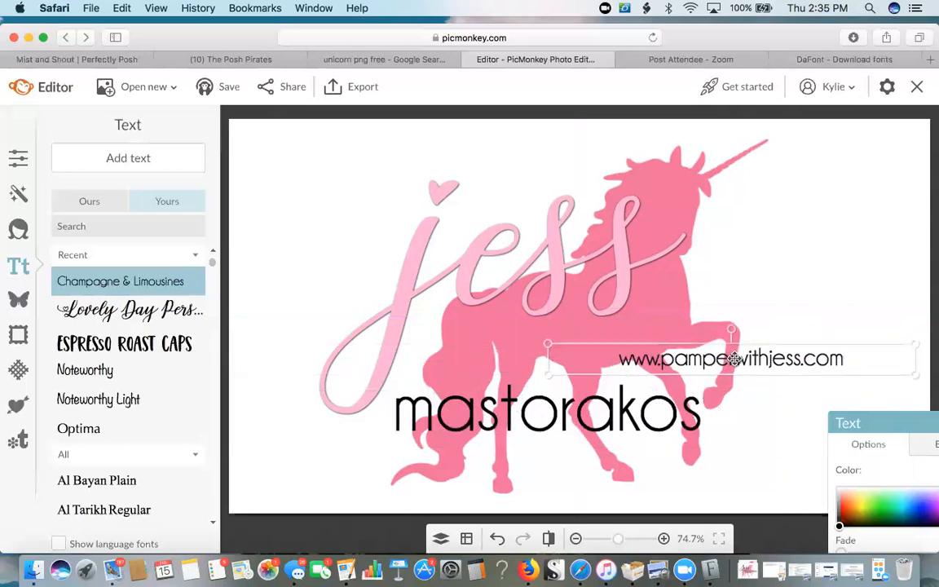
left_click_drag(734, 358, 586, 477)
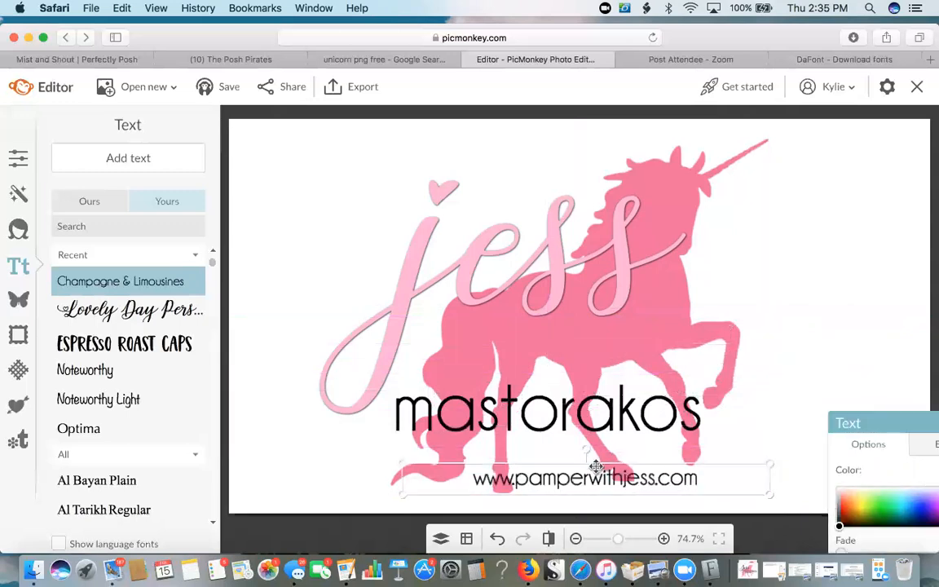
left_click(583, 397)
left_click_drag(584, 398, 650, 322)
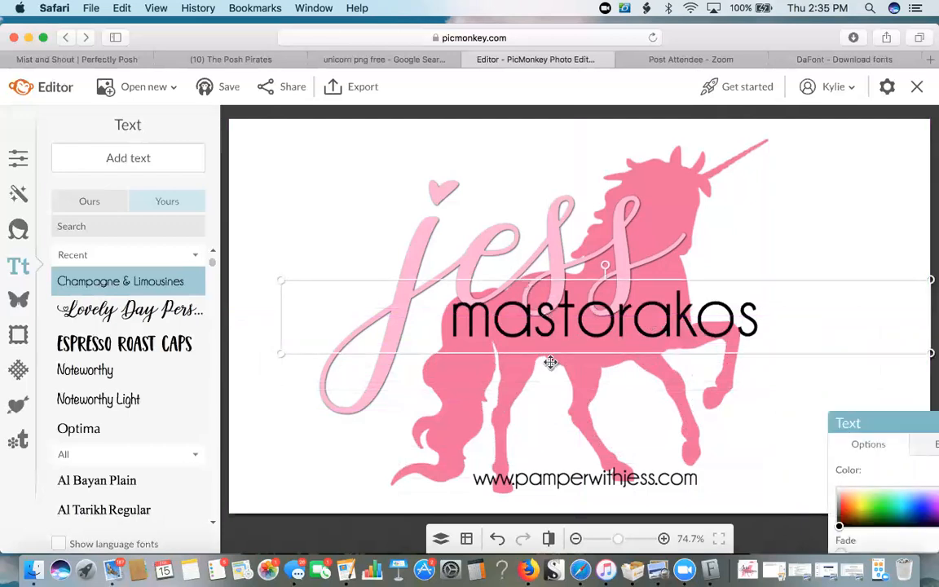
left_click_drag(550, 356, 550, 369)
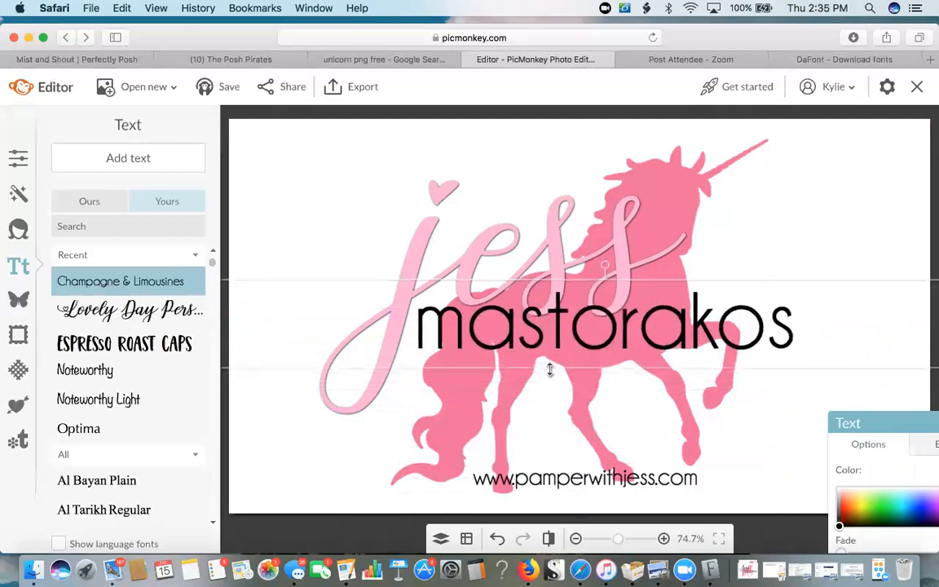
left_click(541, 254)
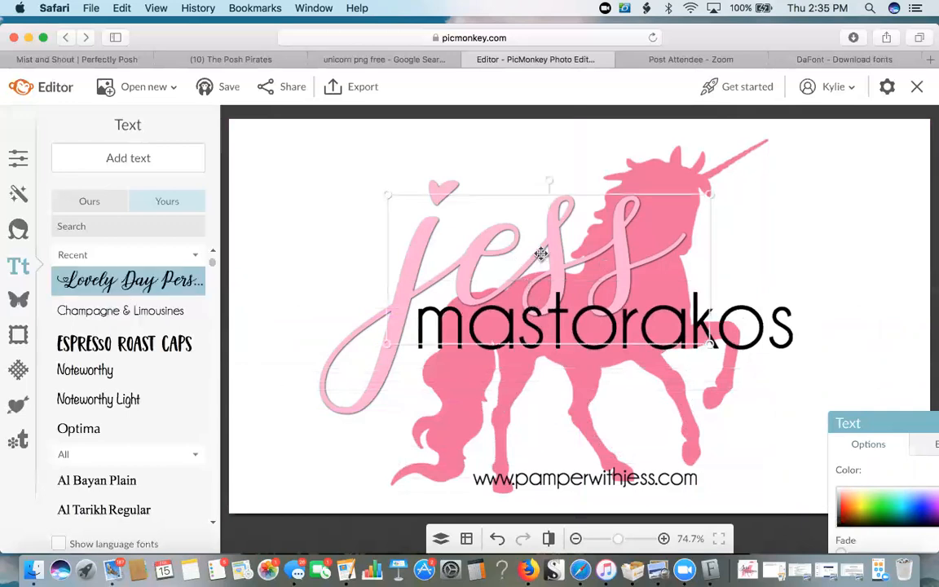
Bring the script first name and the surname to the front.
right_click(541, 254)
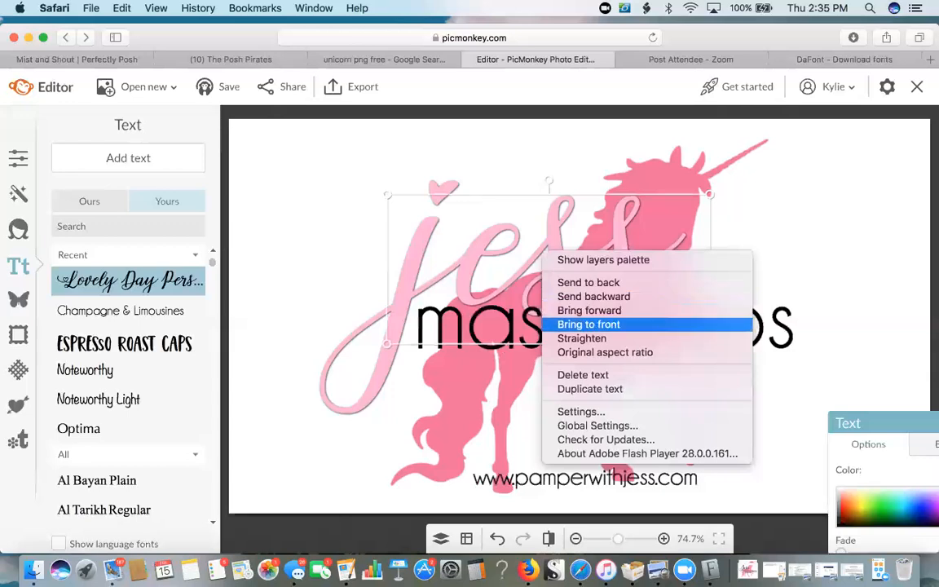
left_click(571, 323)
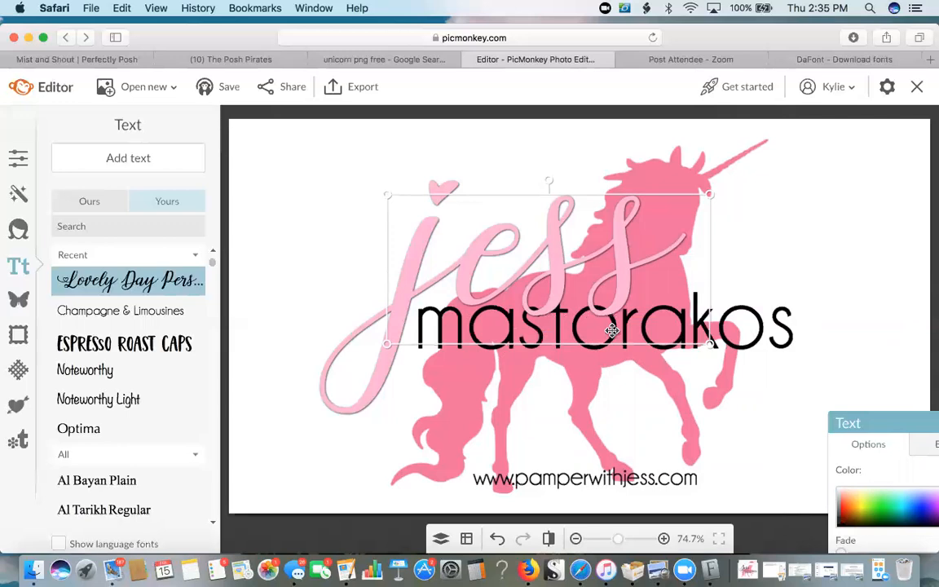
left_click(872, 249)
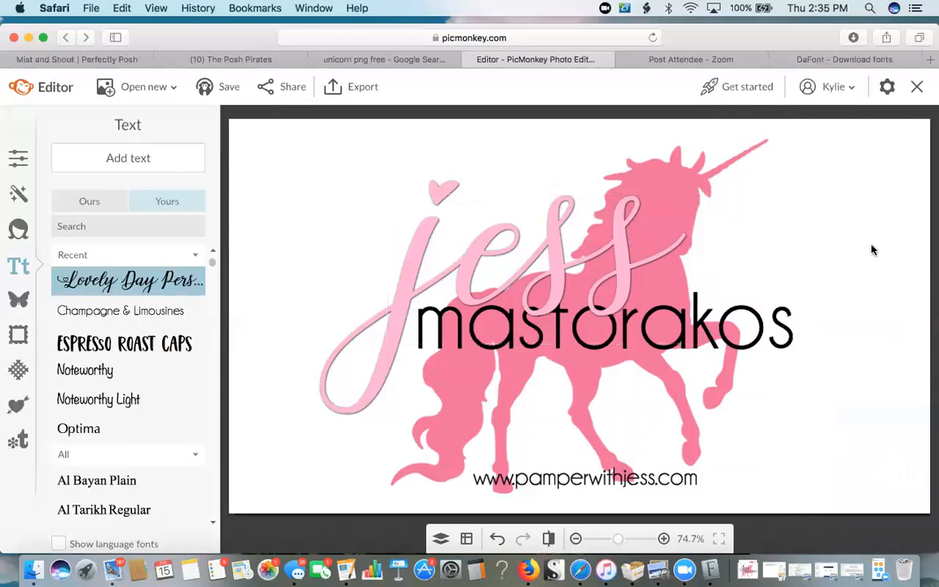
right_click(648, 328)
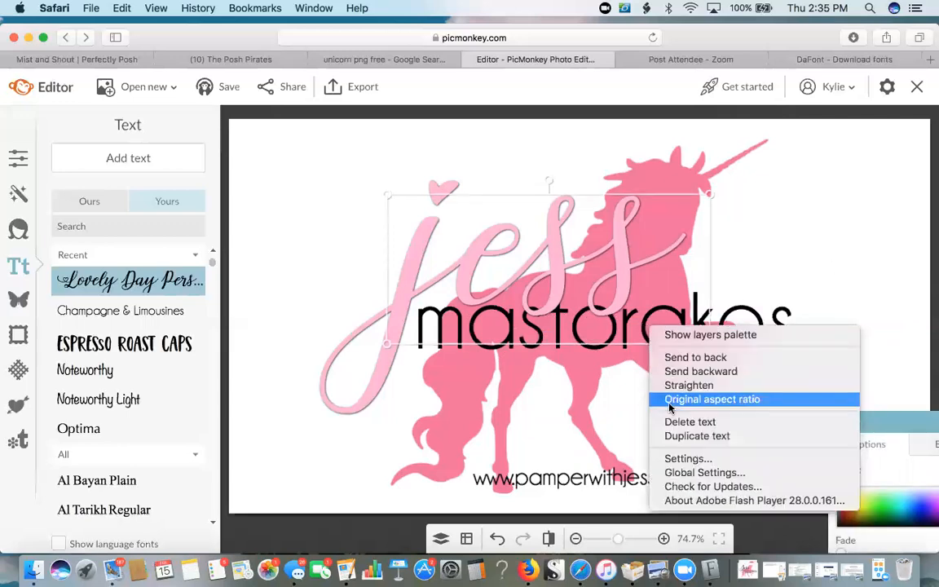
left_click(770, 318)
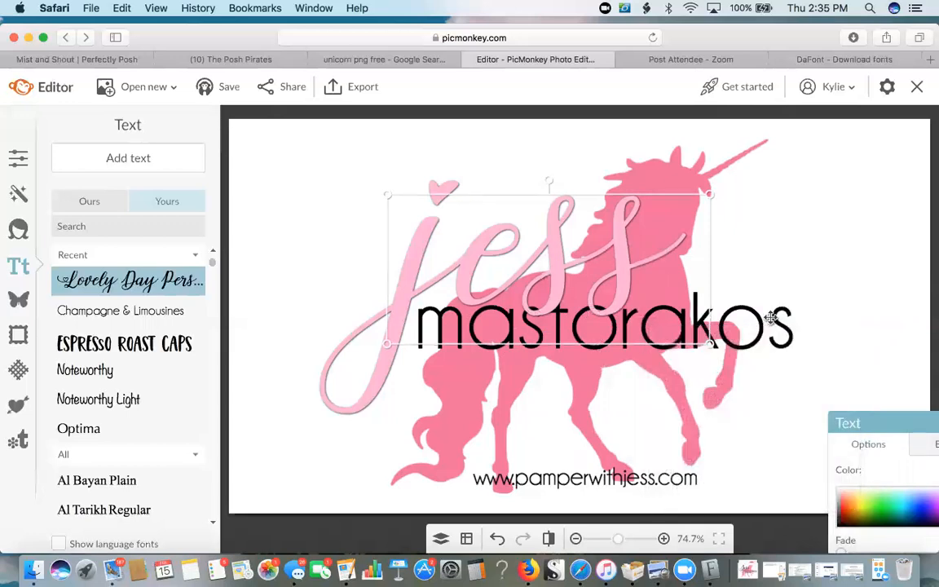
left_click(769, 332)
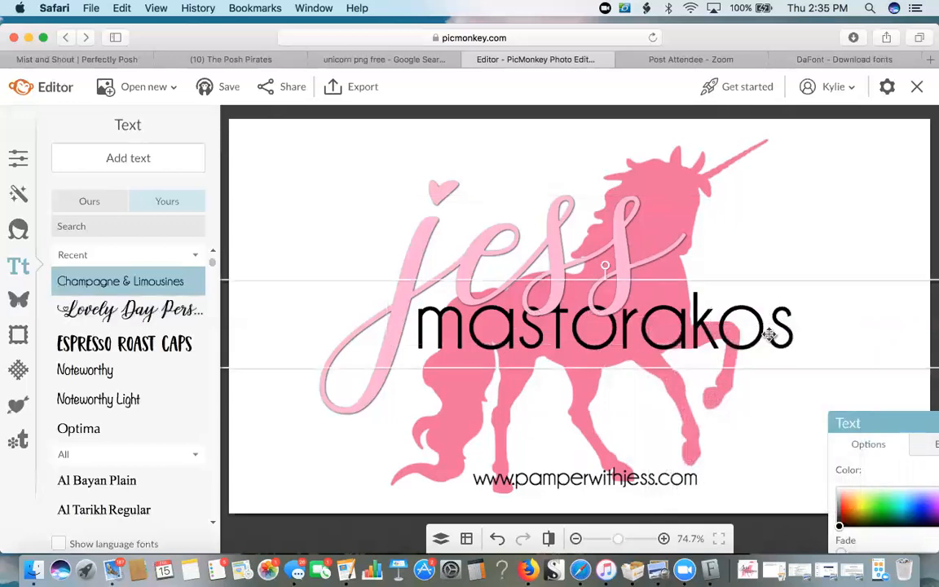
right_click(768, 334)
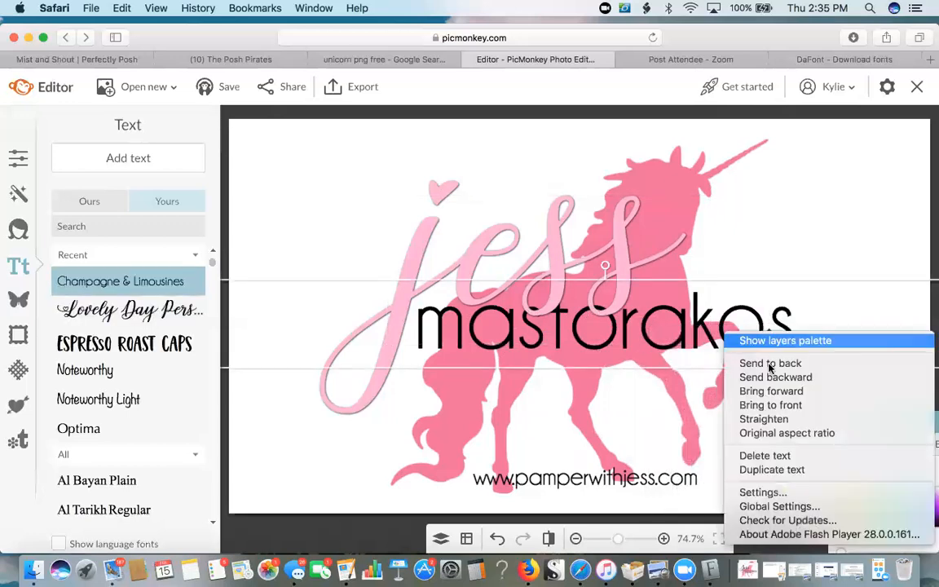
left_click(764, 406)
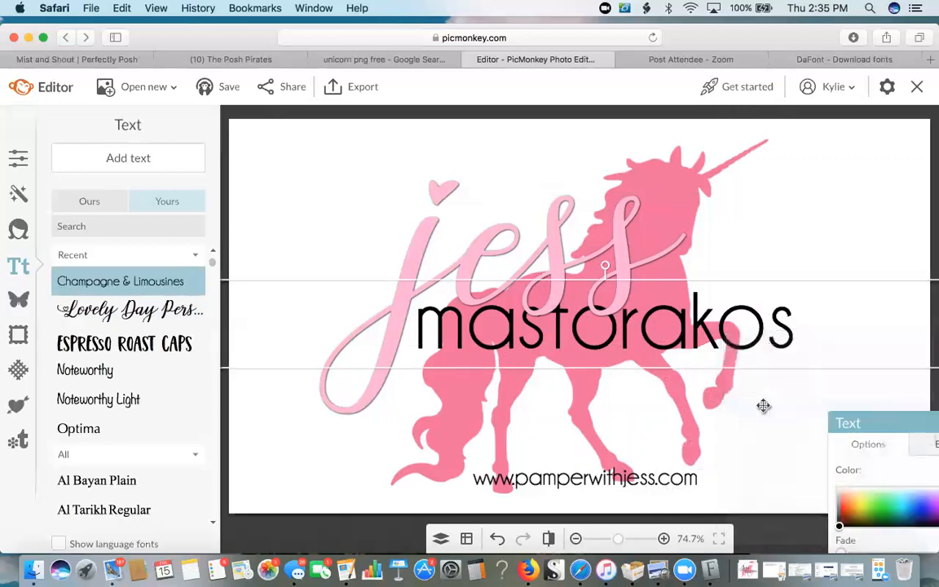
left_click(792, 211)
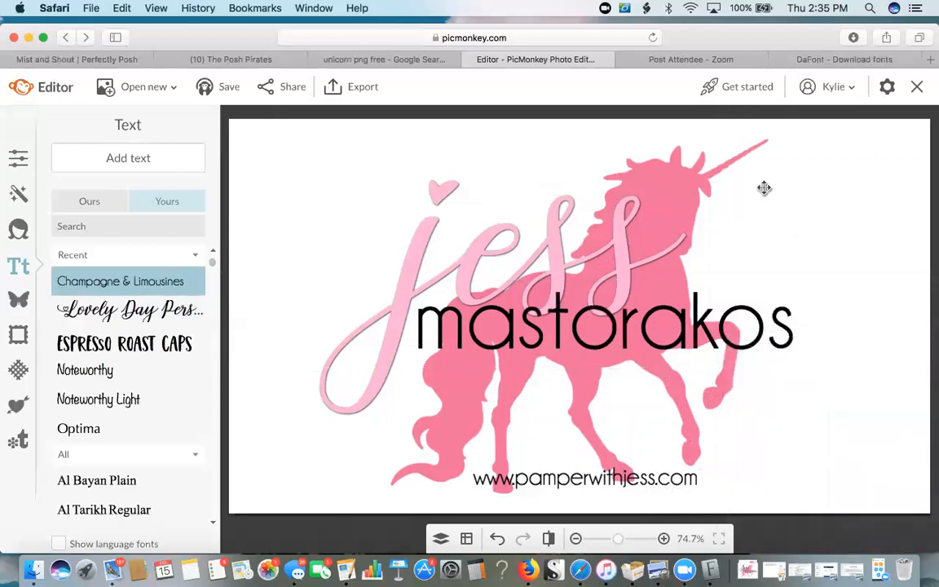
Send the pink unicorn to the back behind all the text.
left_click(588, 369)
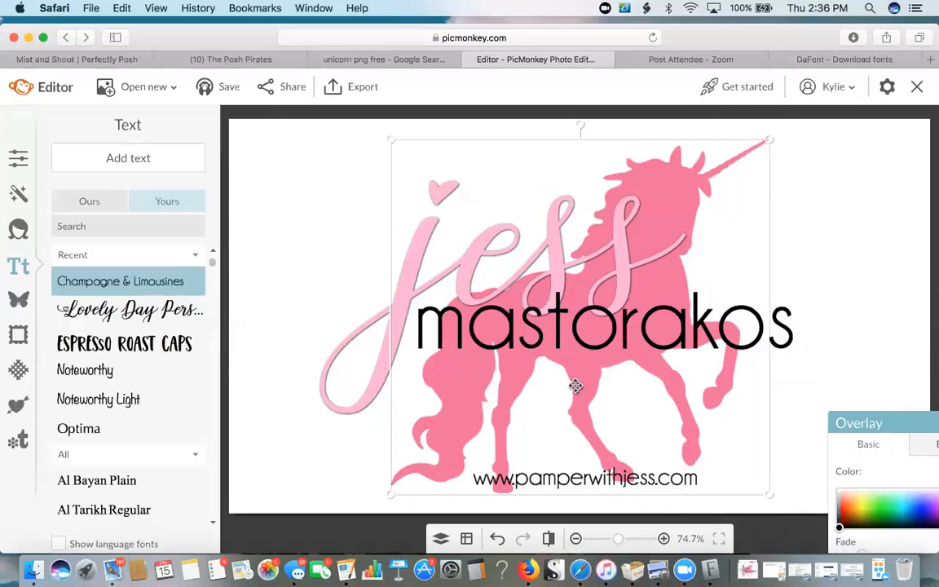
right_click(575, 386)
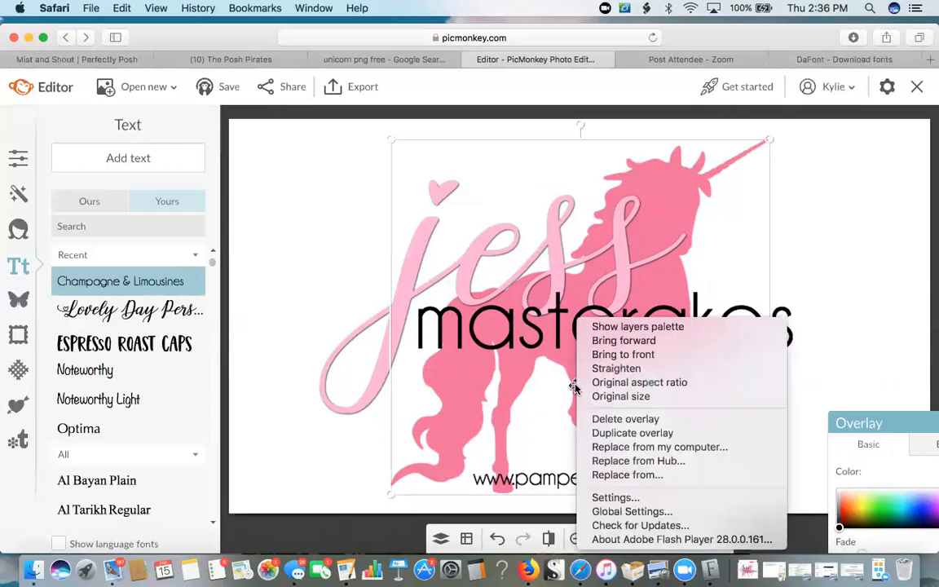
left_click(606, 356)
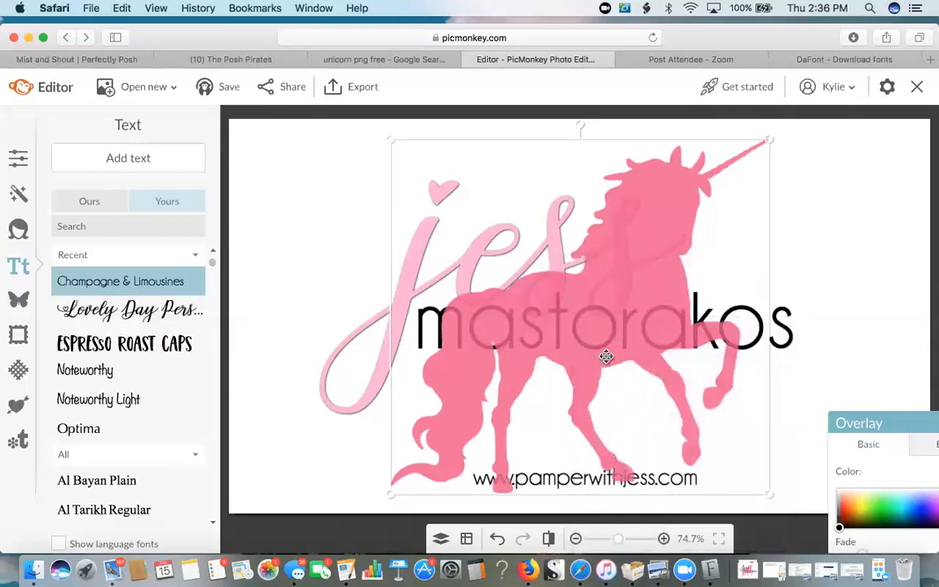
right_click(578, 370)
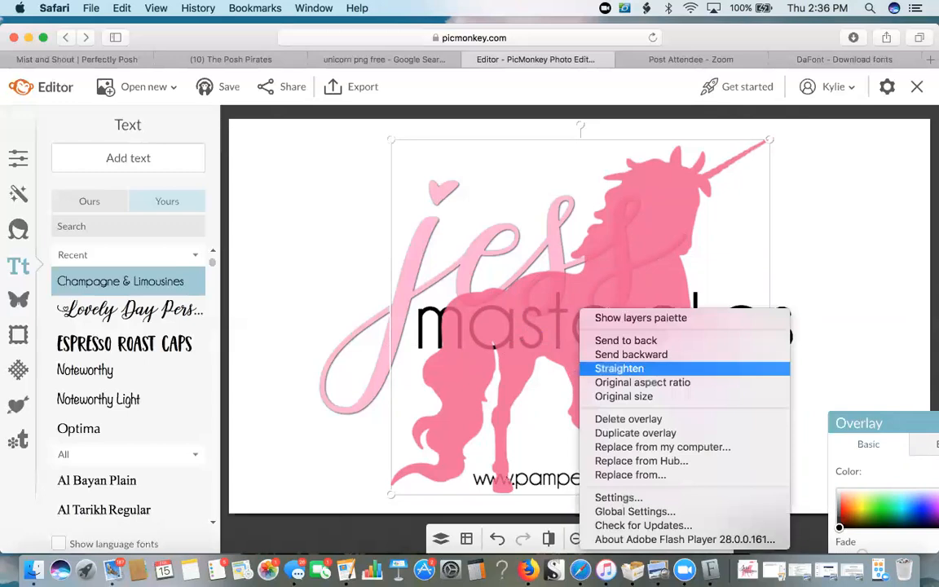
left_click(606, 340)
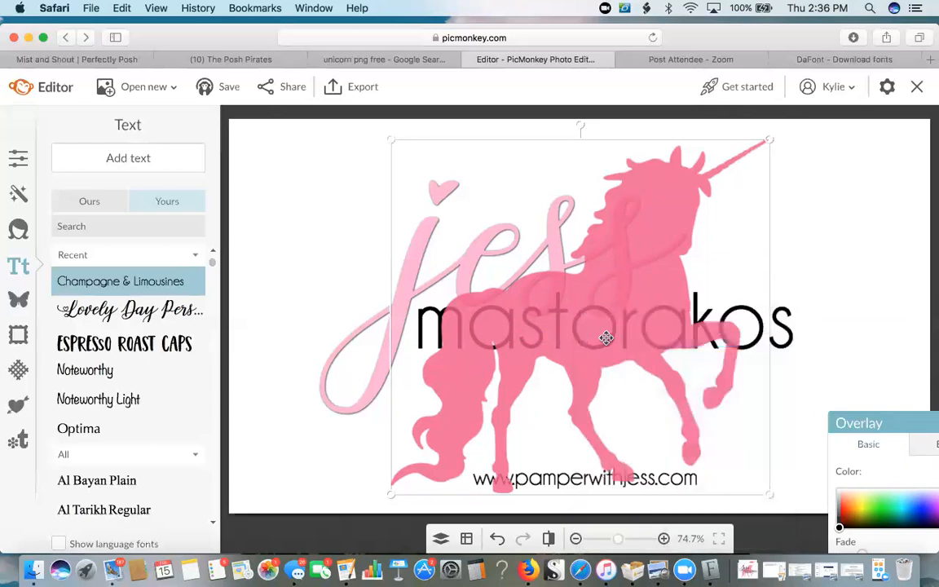
left_click(845, 243)
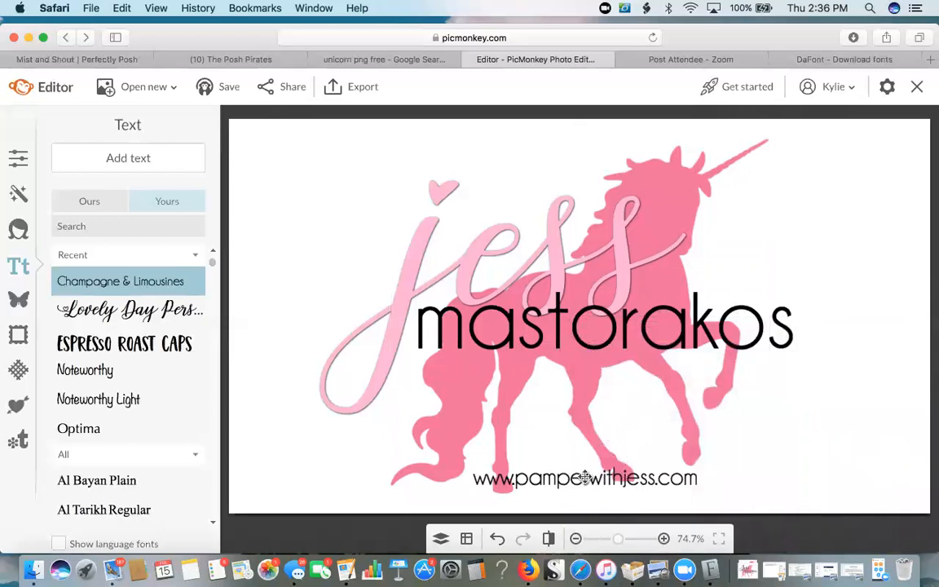
Raise the web address under the surname, then resize and shift the script name over the unicorn.
left_click_drag(582, 481, 540, 372)
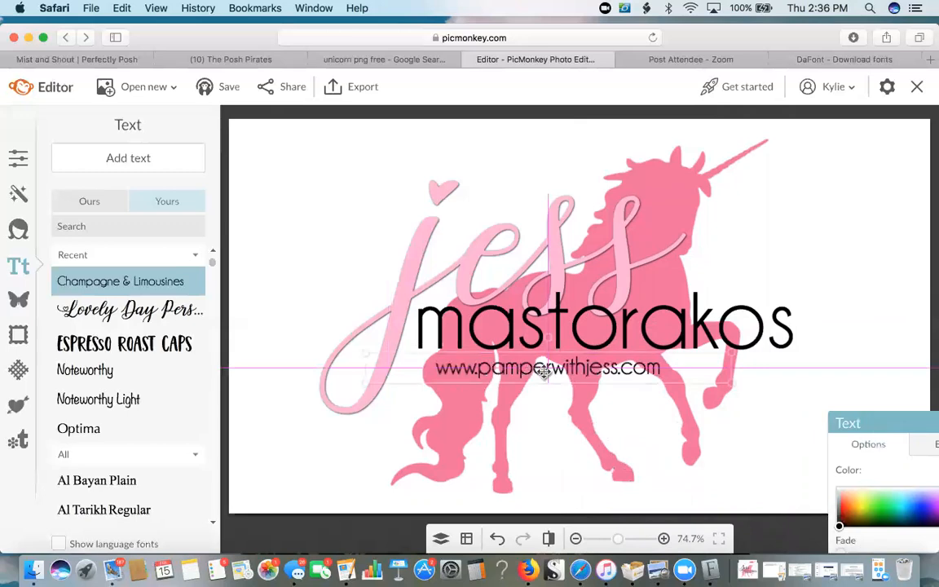
left_click(834, 245)
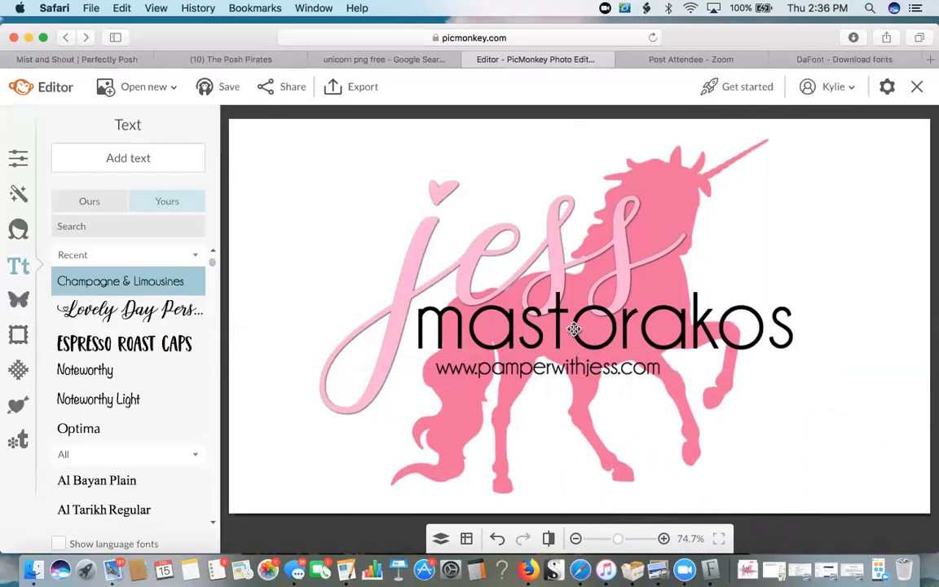
left_click(464, 262)
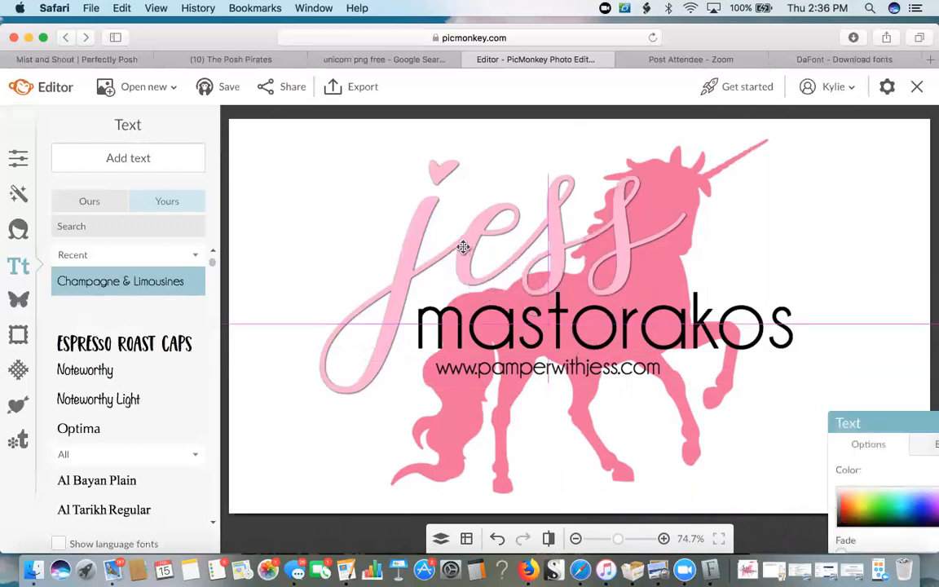
left_click_drag(462, 324, 462, 361)
left_click_drag(492, 289, 497, 290)
left_click(895, 237)
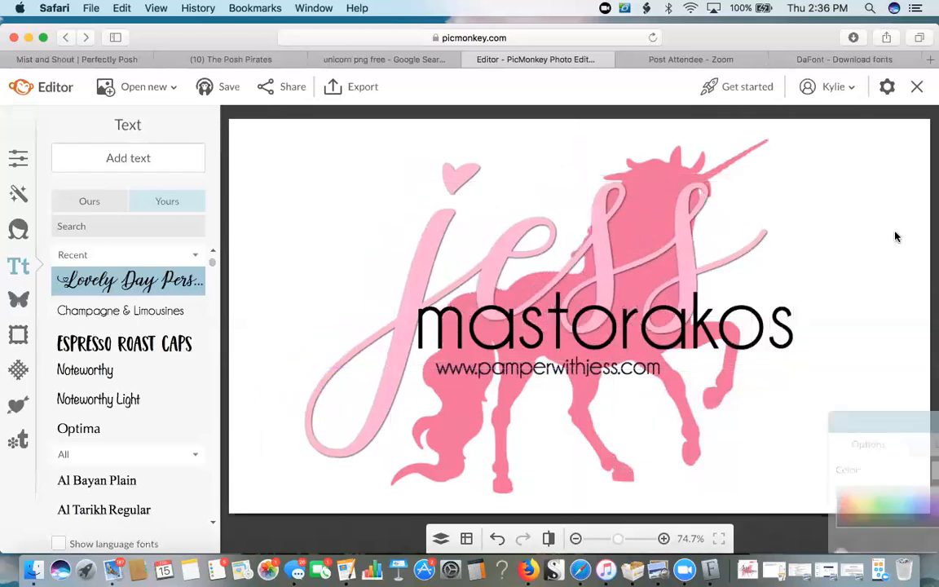
left_click(635, 279)
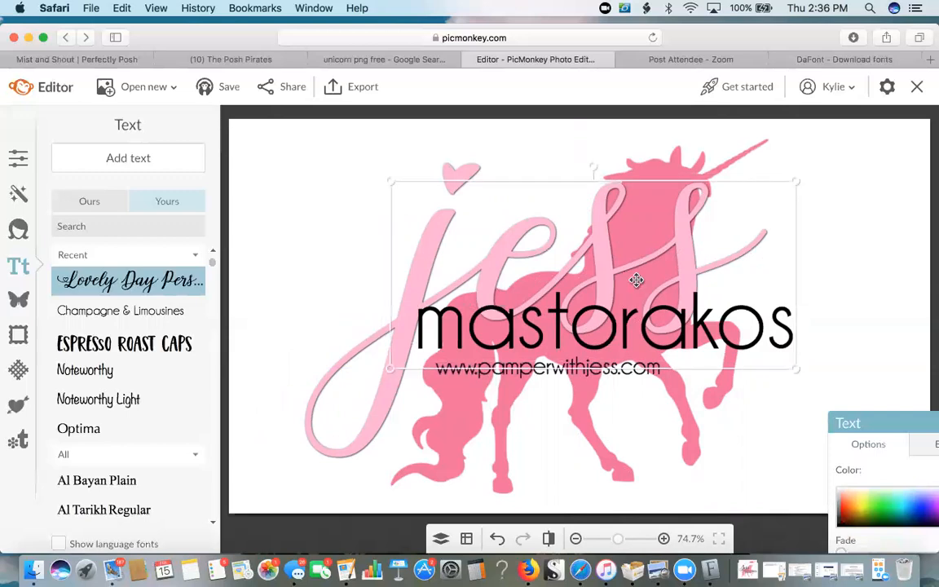
left_click_drag(540, 371, 535, 349)
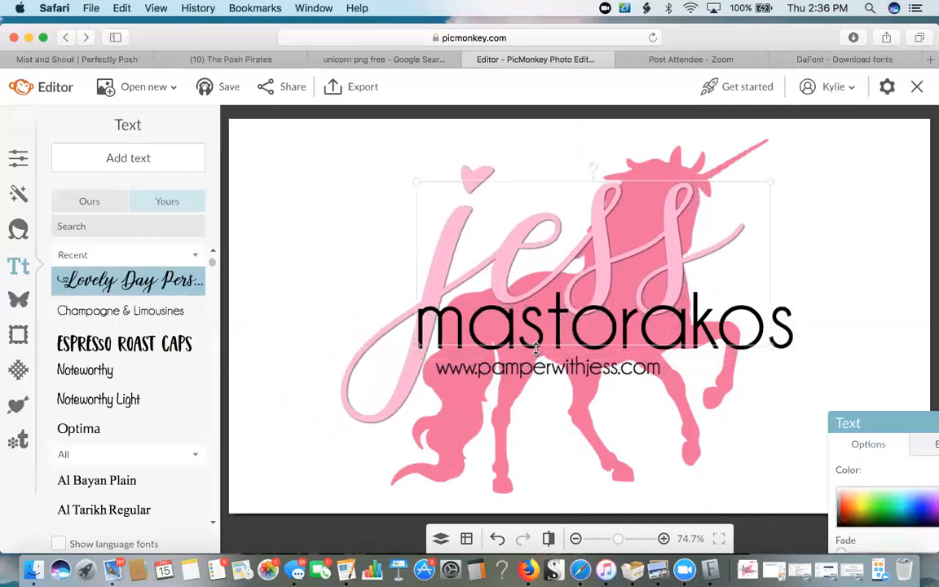
left_click(858, 249)
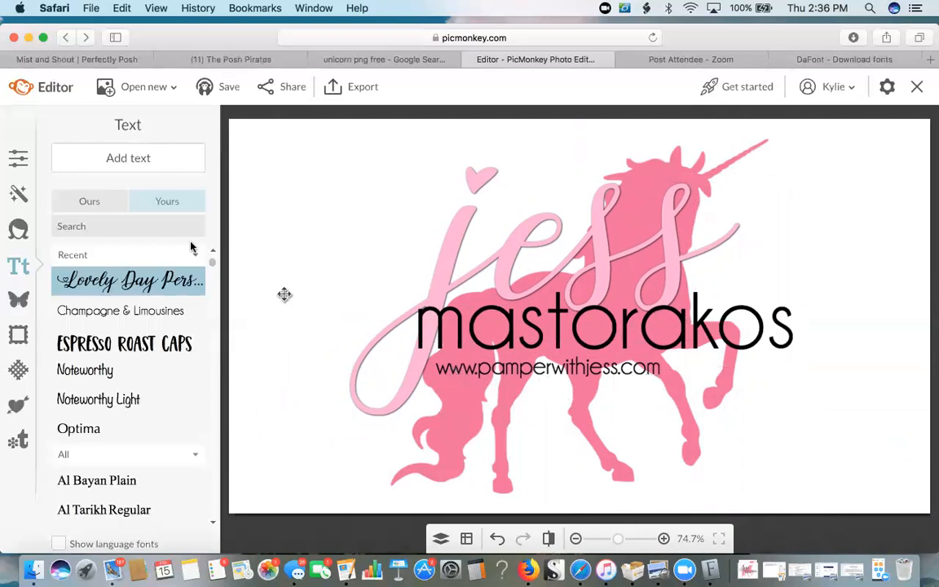
Preview a transparent canvas colour for the logo, then cancel to keep the white background.
left_click(16, 159)
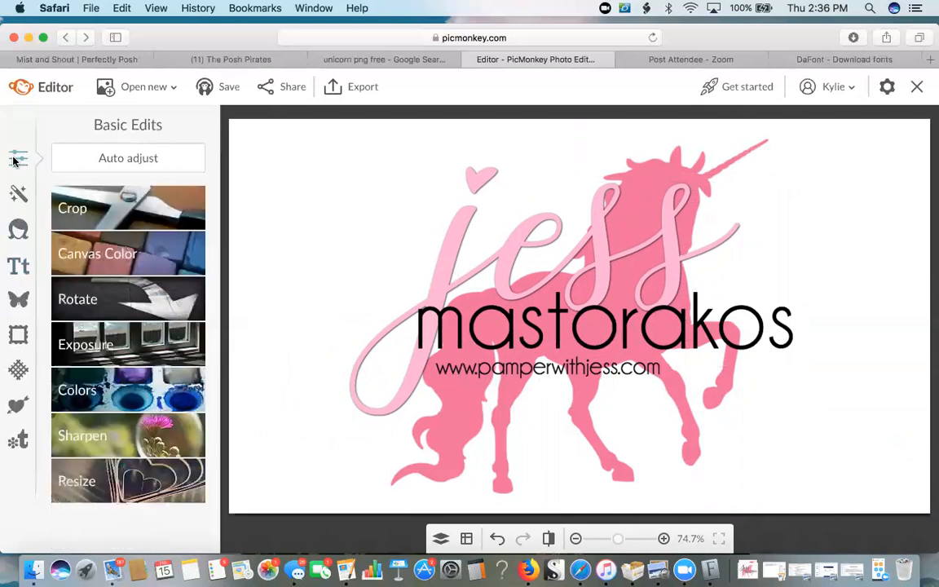
left_click(72, 251)
left_click(65, 362)
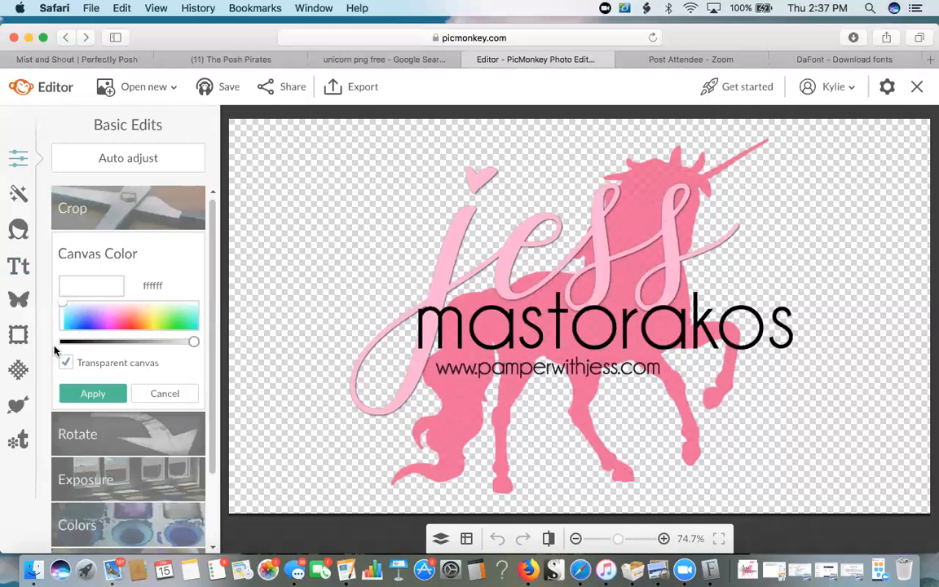
left_click(186, 394)
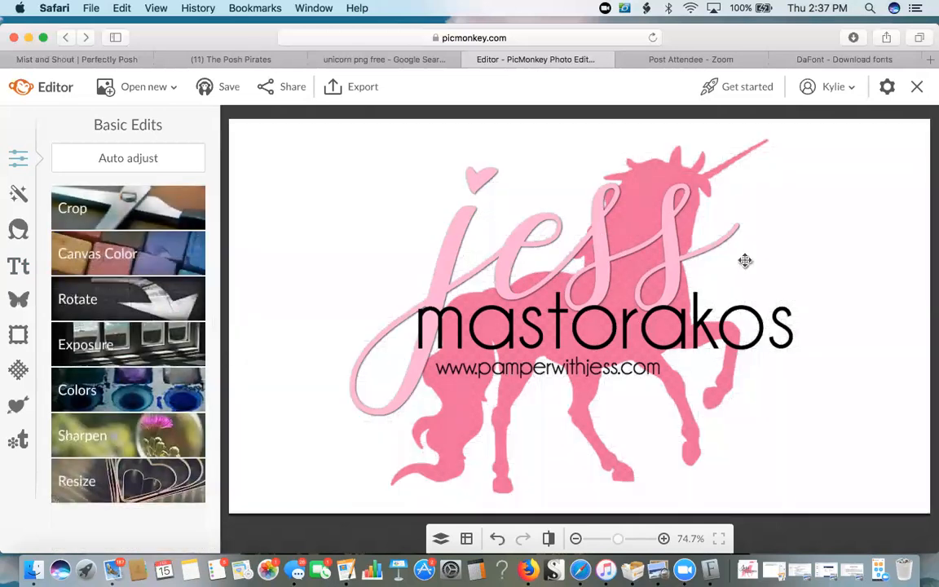
Stretch the pink unicorn overlay to the canvas's full height and set its Fade to 0%.
left_click(627, 209)
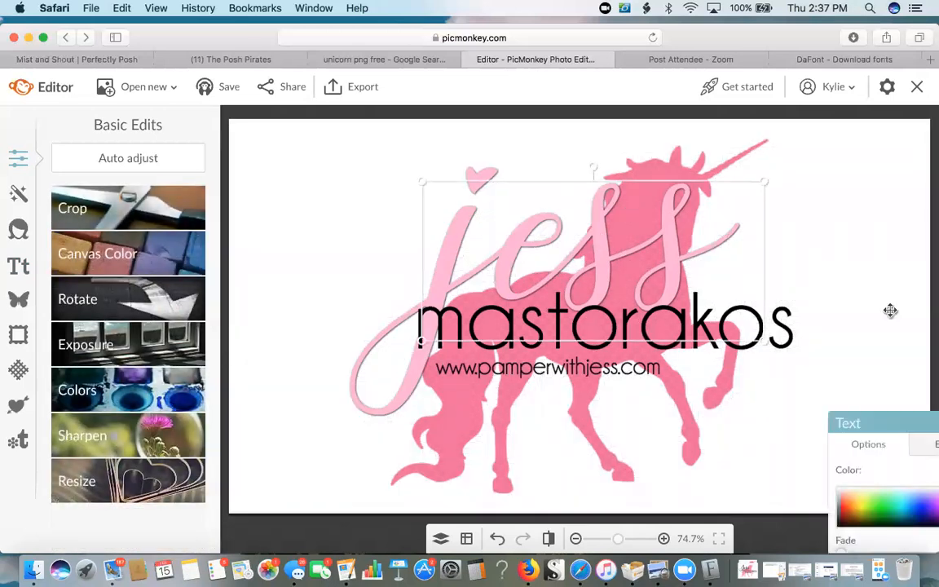
left_click(656, 160)
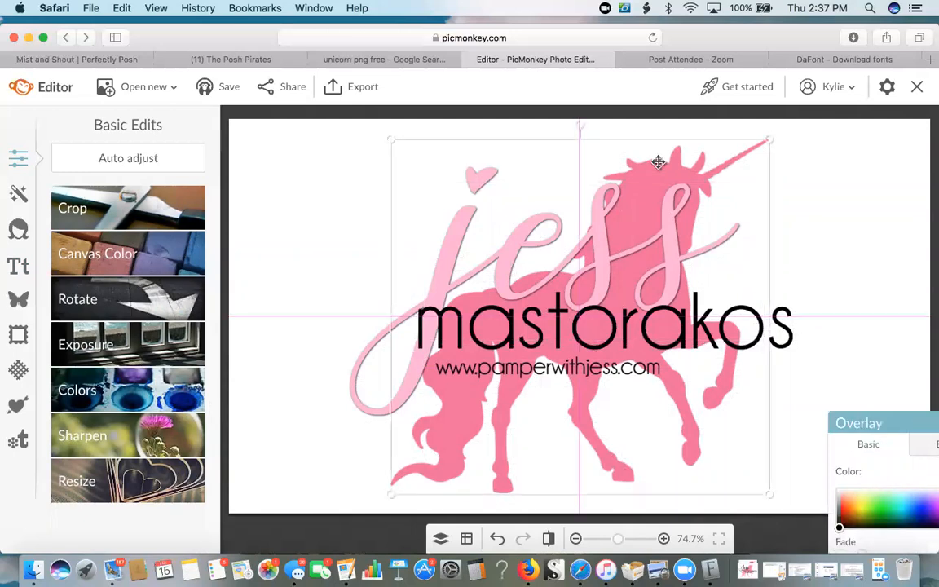
left_click_drag(580, 142, 580, 121)
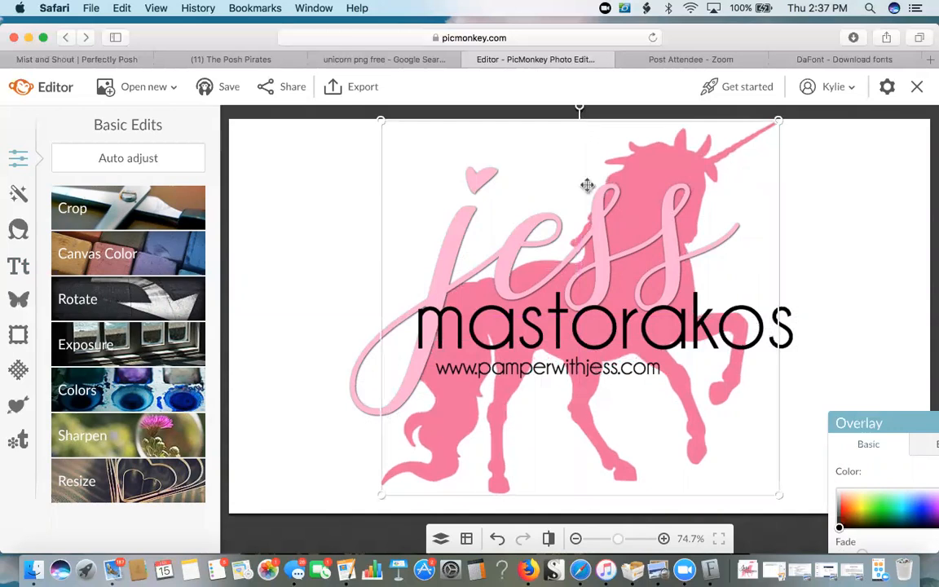
left_click_drag(560, 495, 561, 511)
left_click_drag(909, 422, 851, 200)
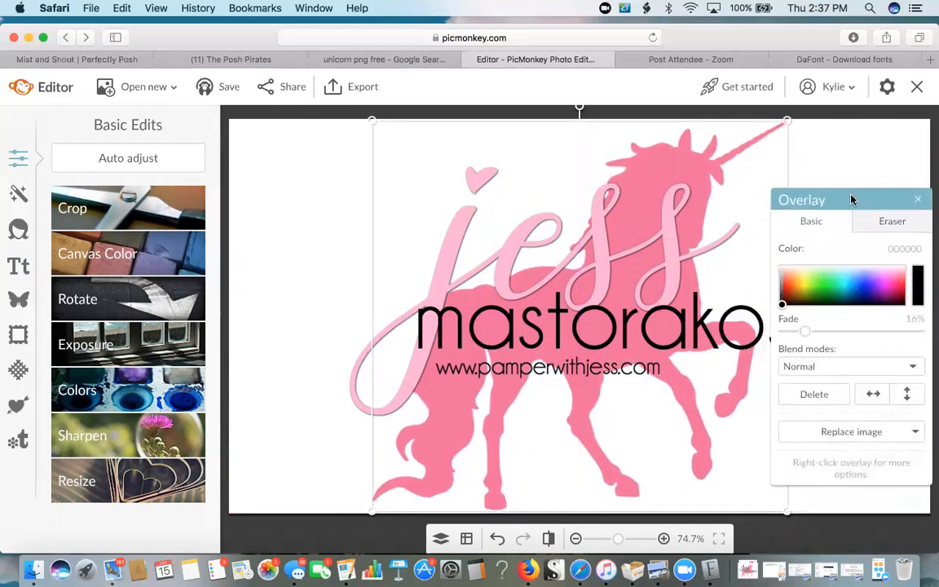
left_click_drag(803, 334, 772, 336)
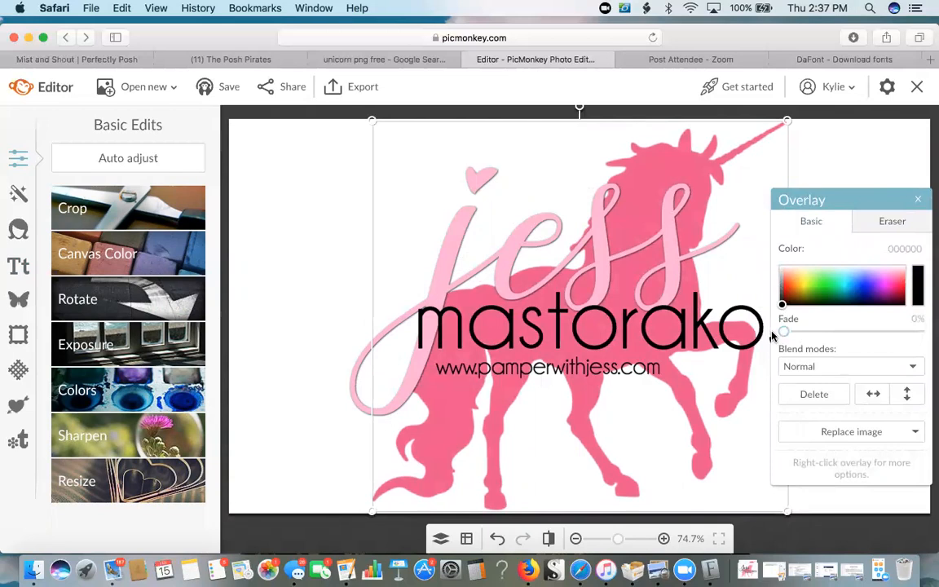
left_click(844, 159)
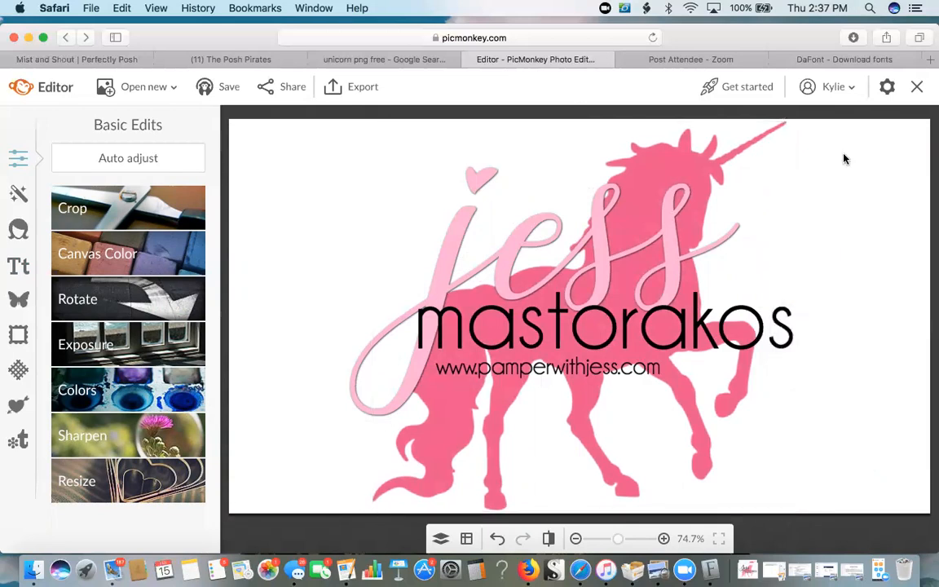
left_click(92, 257)
left_click(66, 363)
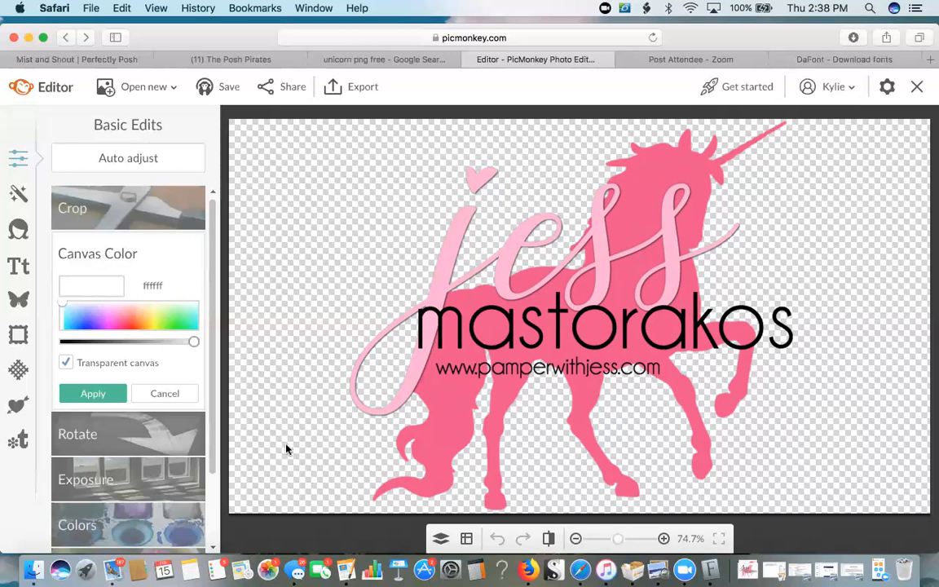
left_click(191, 398)
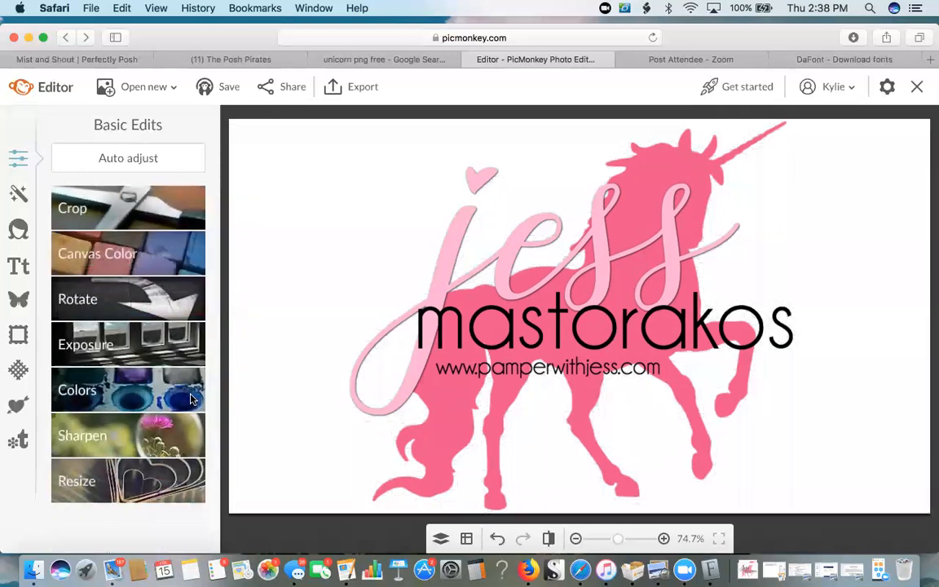
Discard the unsaved logo and open mistblank.jpg from Downloads for editing.
left_click(917, 90)
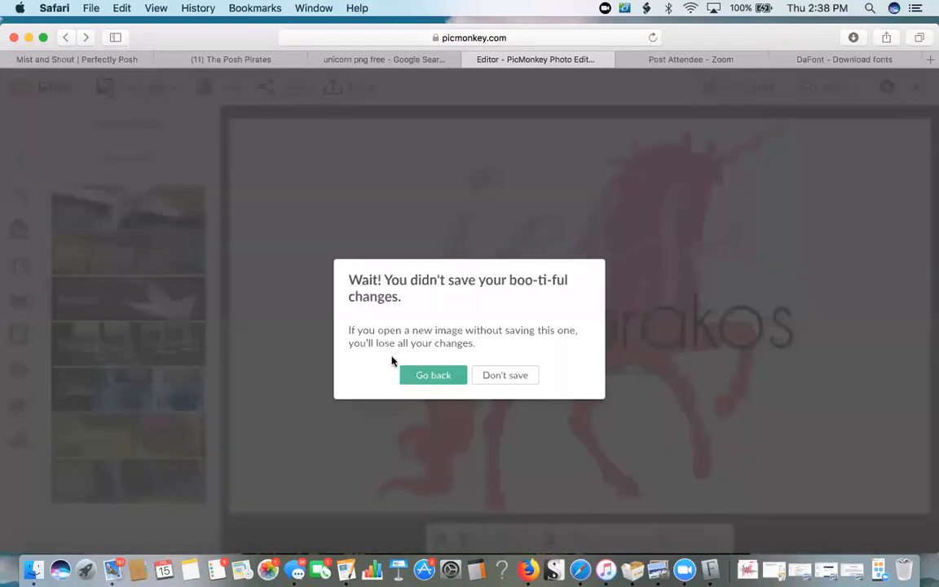
left_click(489, 378)
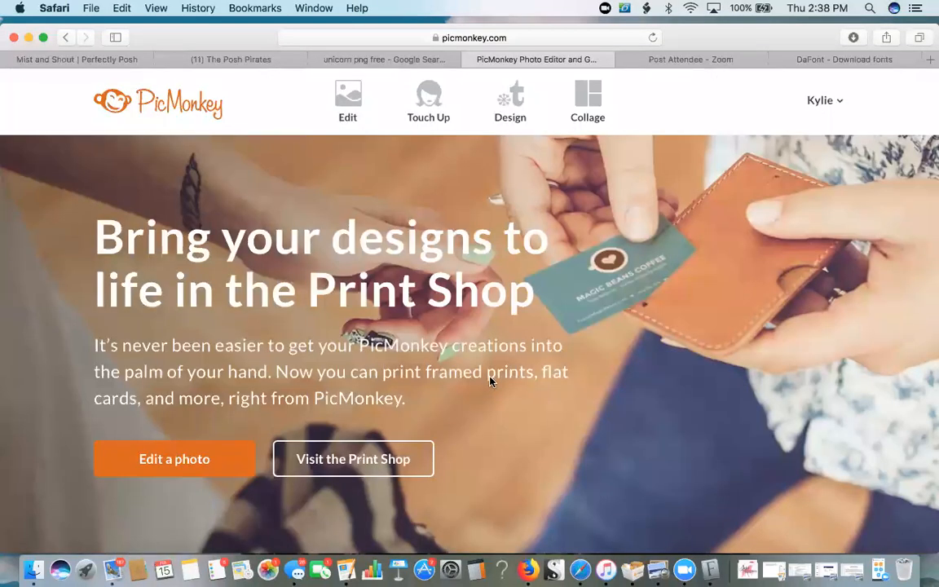
left_click(234, 60)
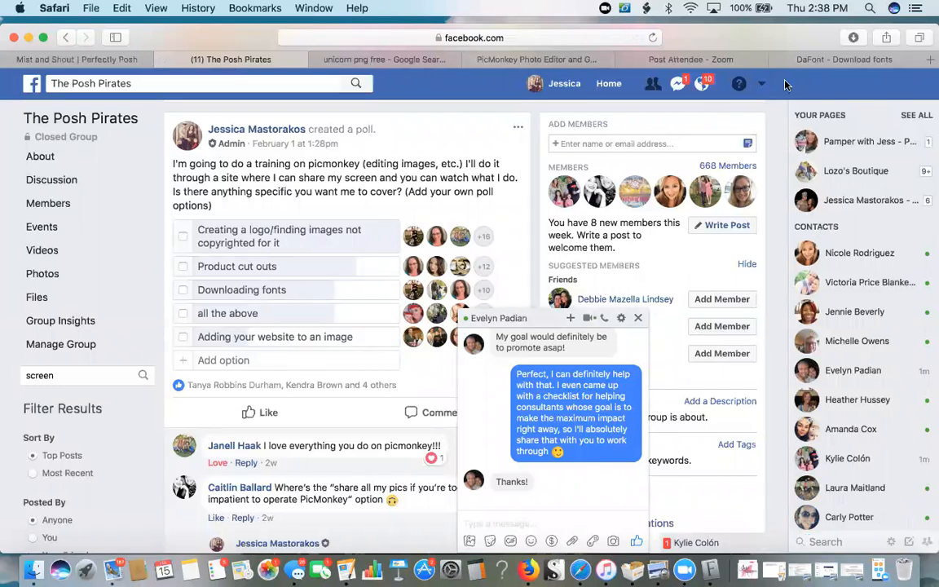
left_click(559, 65)
mouse_move(347, 103)
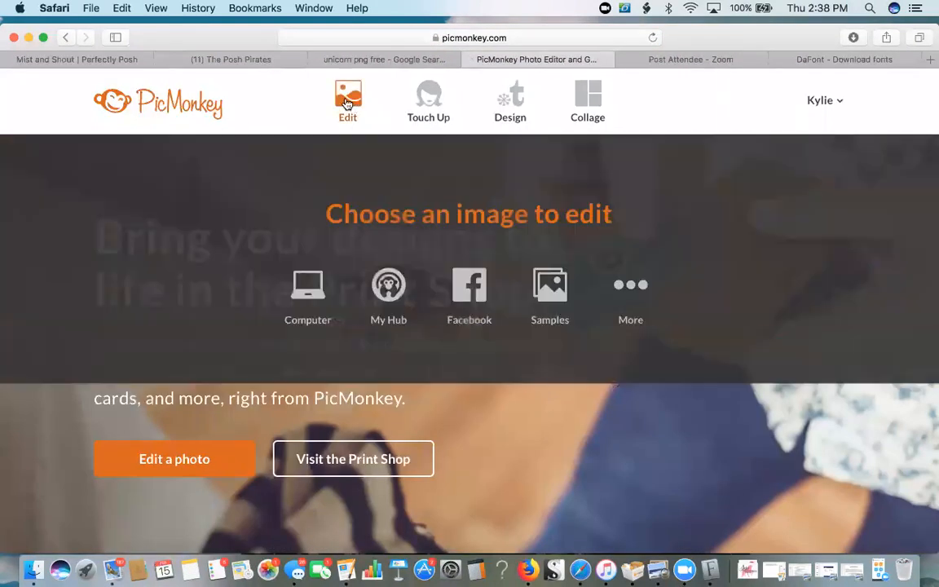
left_click(316, 297)
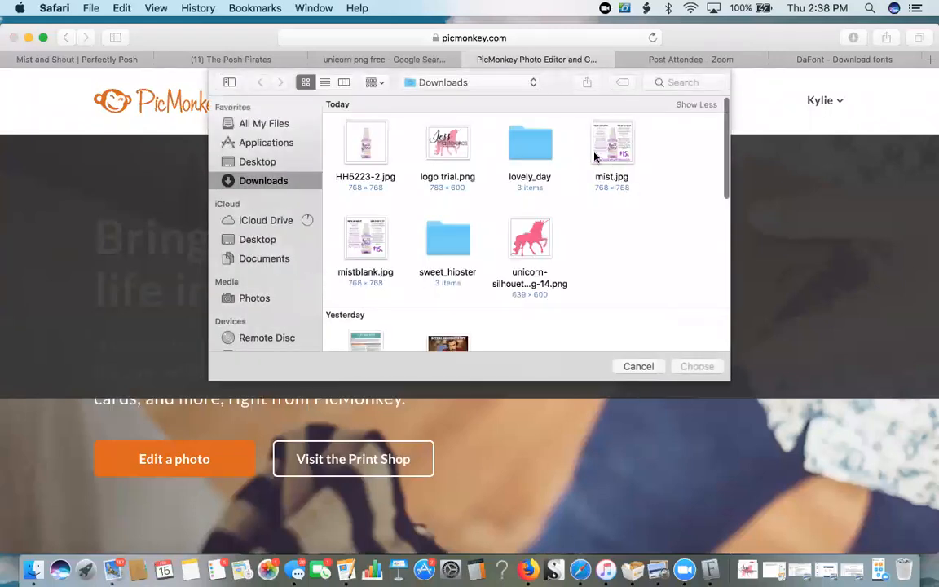
double_click(371, 236)
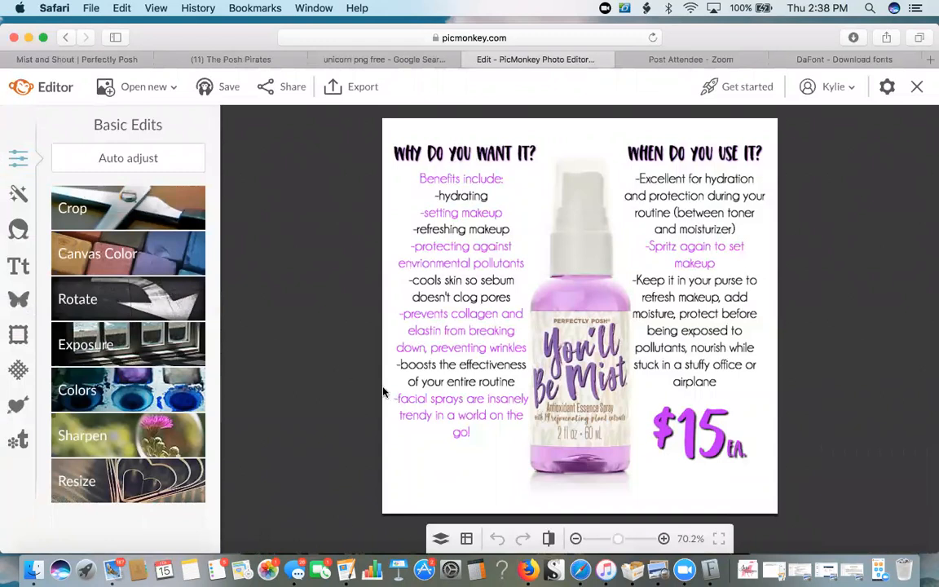
left_click(22, 269)
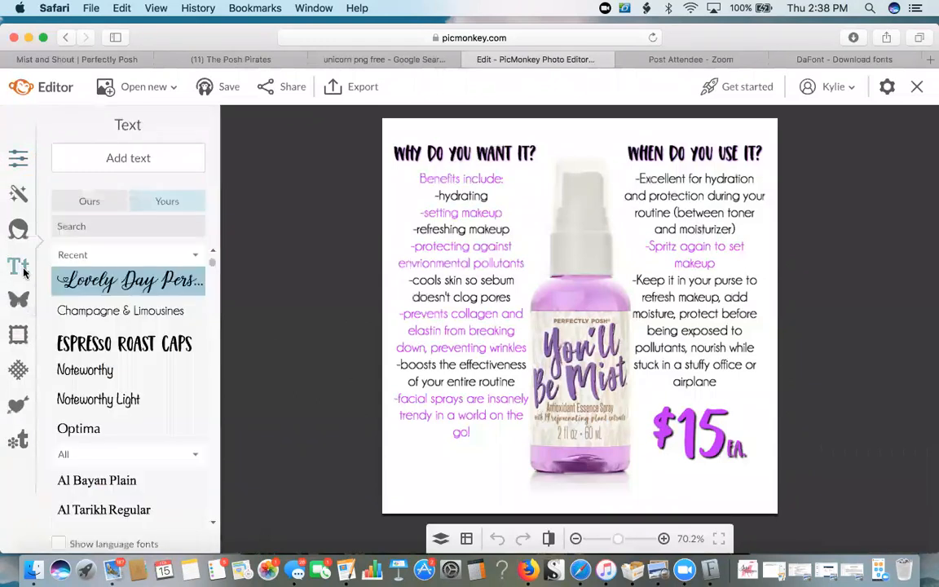
left_click(90, 310)
left_click(120, 159)
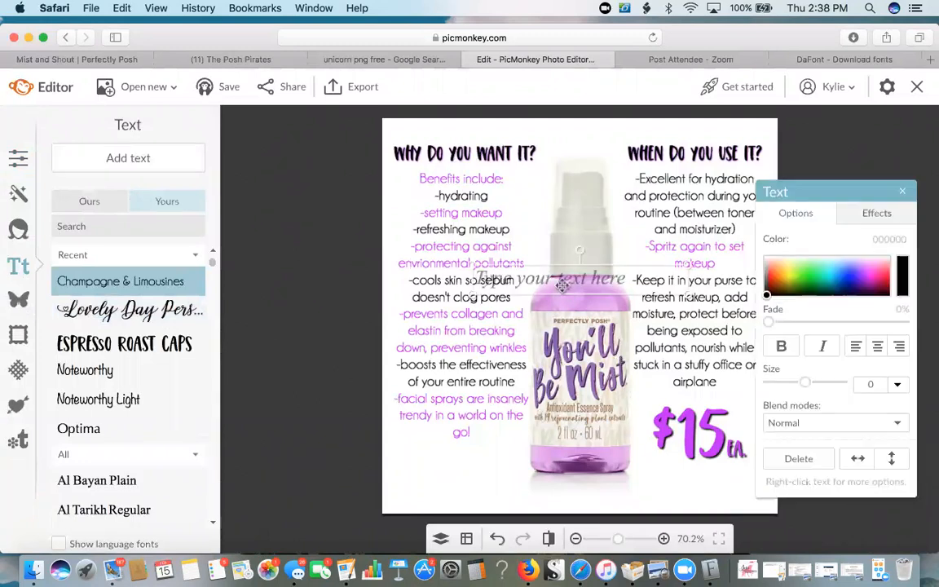
type("www.p")
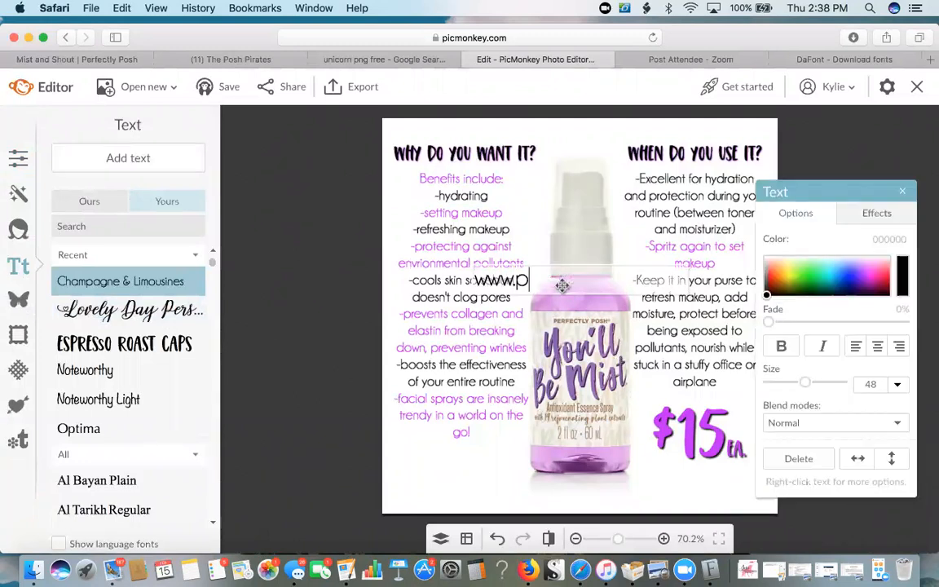
type("amperwithjess.c")
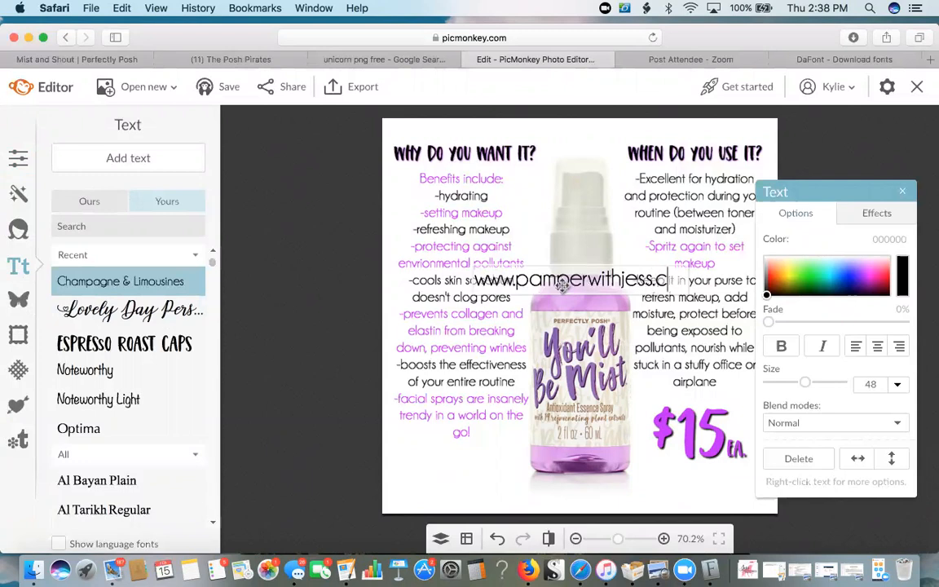
type("om")
left_click(580, 332)
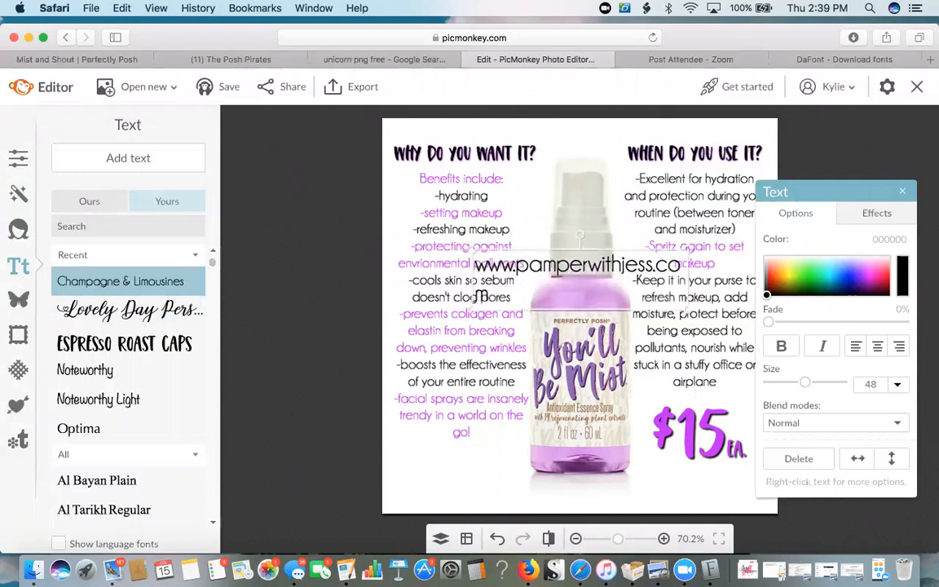
left_click_drag(690, 281, 710, 280)
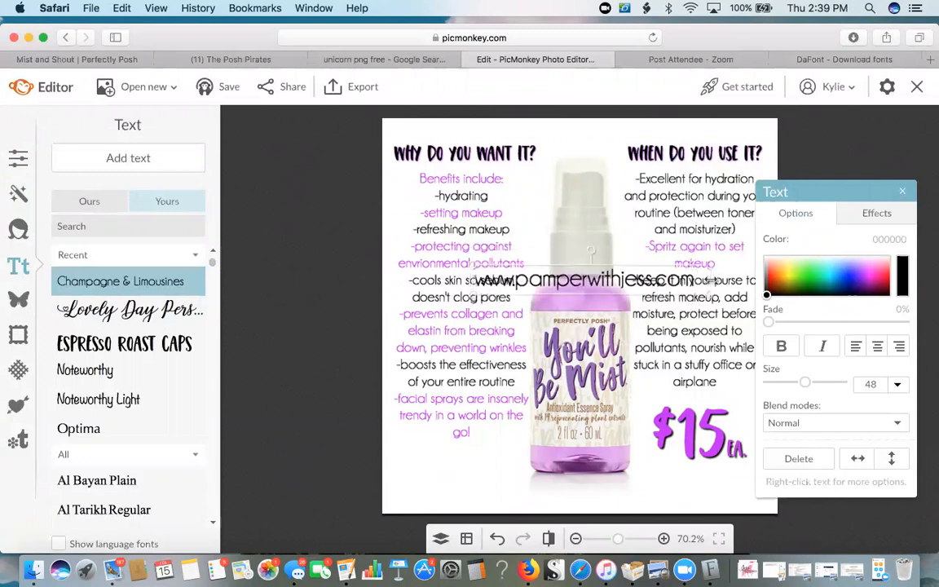
left_click(874, 347)
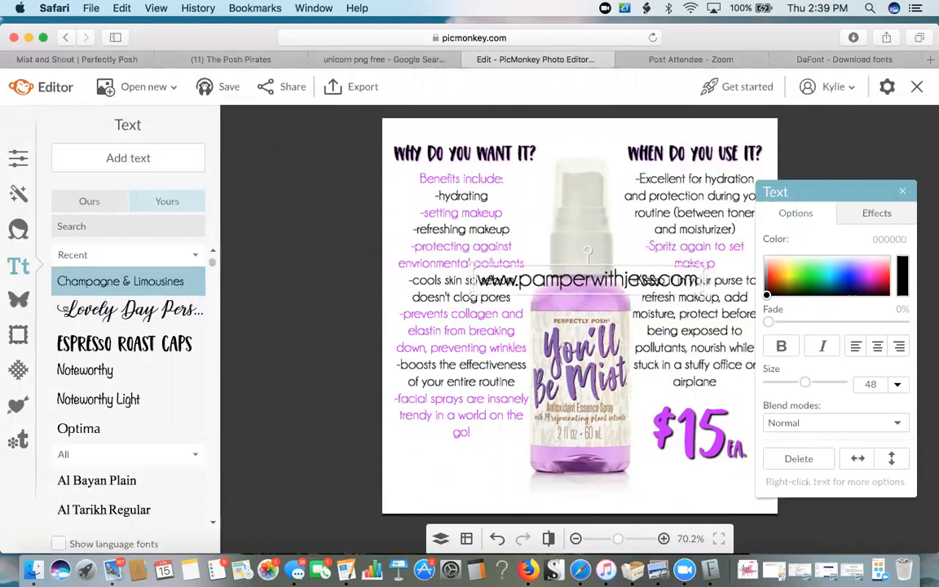
Move the URL text below the bottle and enlarge it slightly.
left_click_drag(587, 280, 580, 497)
right_click(581, 497)
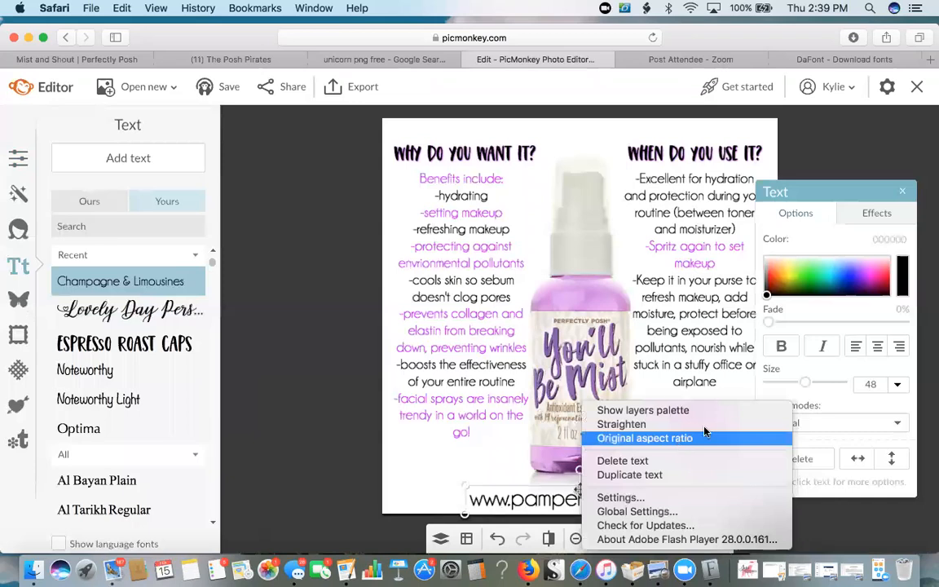
left_click(628, 370)
left_click_drag(582, 477, 583, 468)
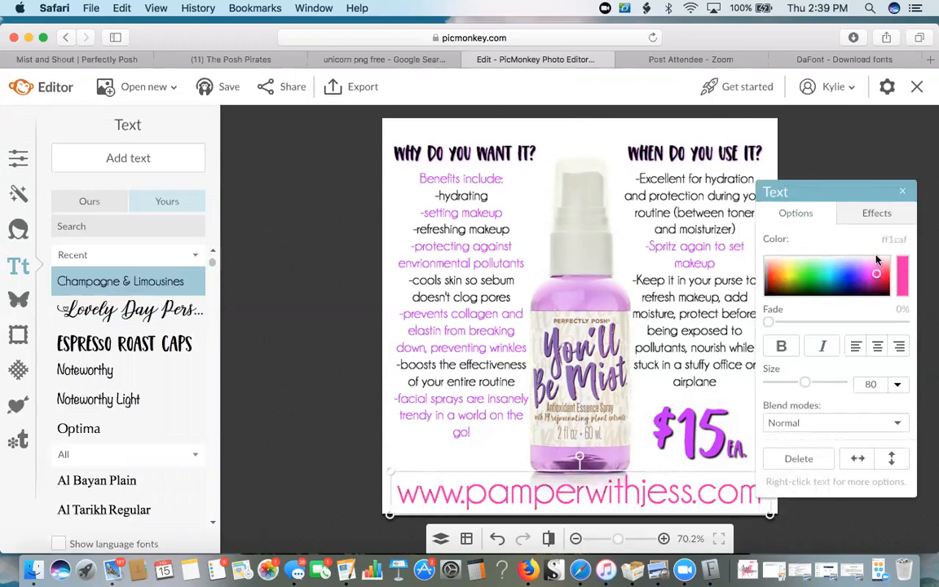
Give the URL a Drop Shadow effect with distance 1, then close the mist graphic.
left_click(876, 213)
left_click(853, 300)
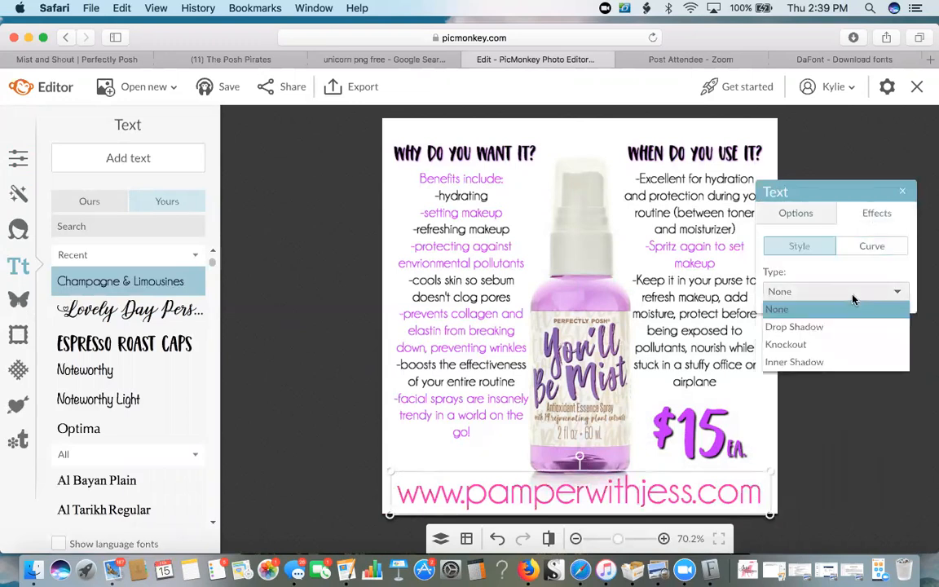
left_click(845, 326)
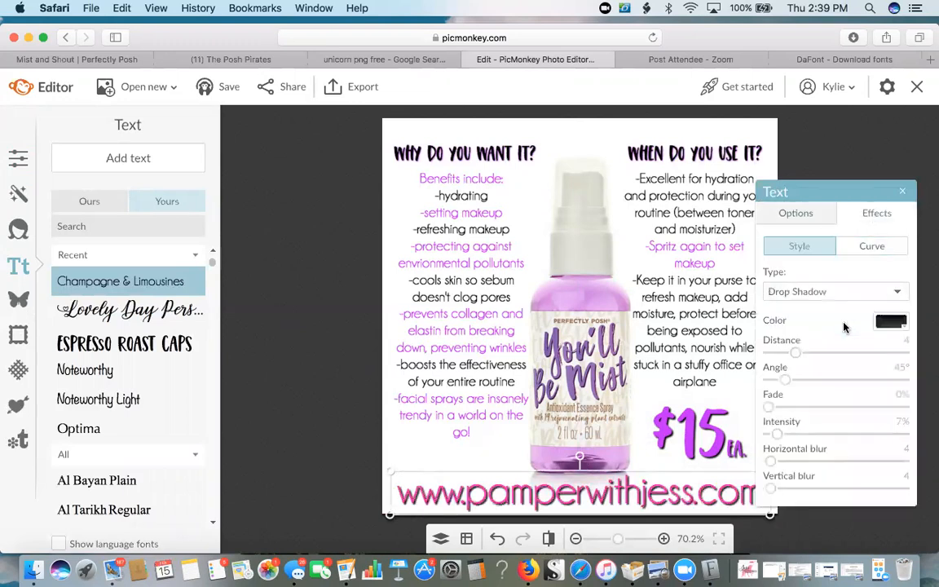
left_click(774, 353)
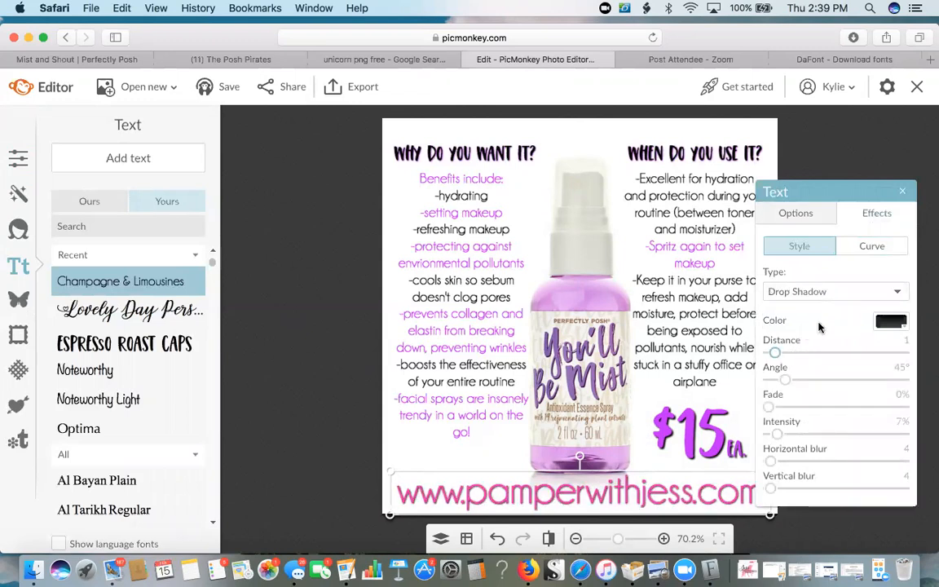
left_click(427, 424)
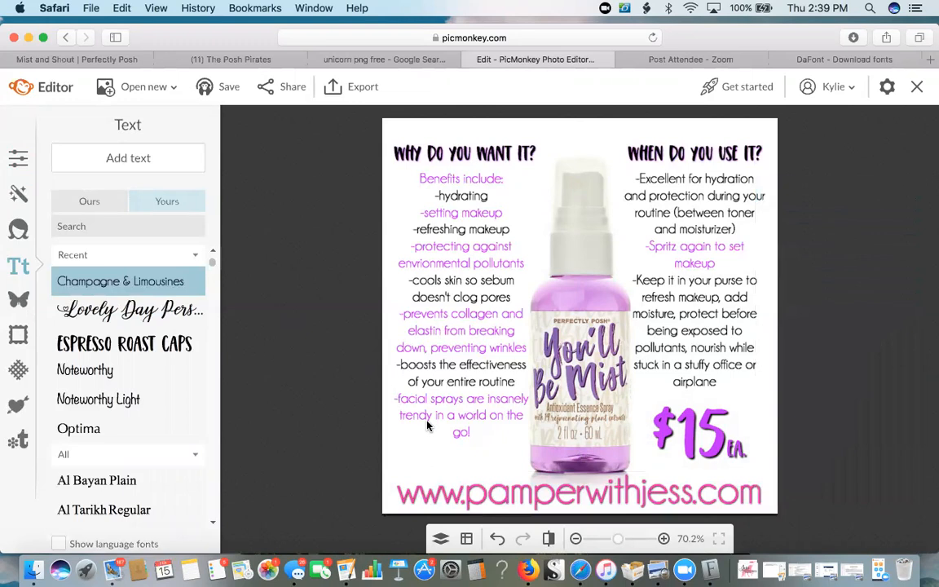
left_click(918, 87)
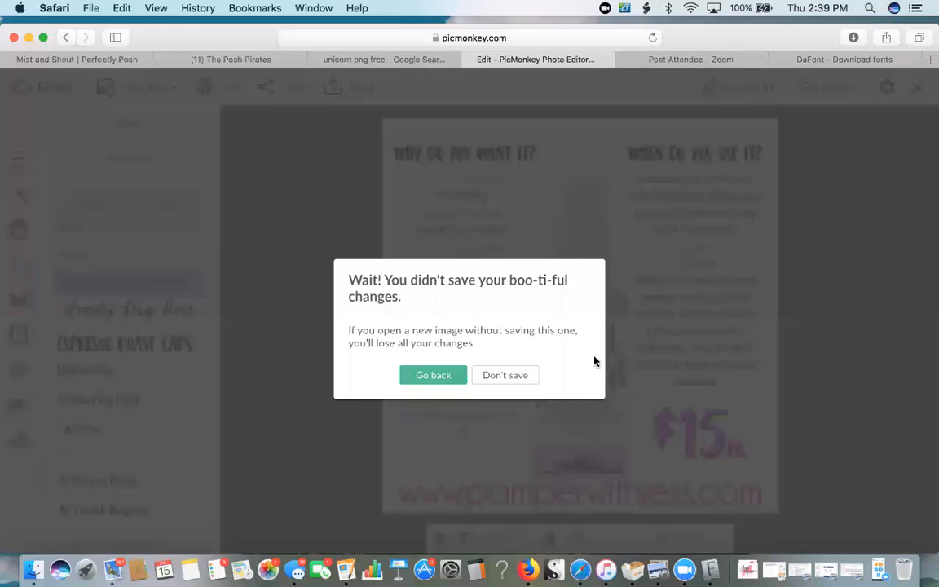
Leave the mist graphic without saving and close the DaFont page in Safari.
left_click(505, 375)
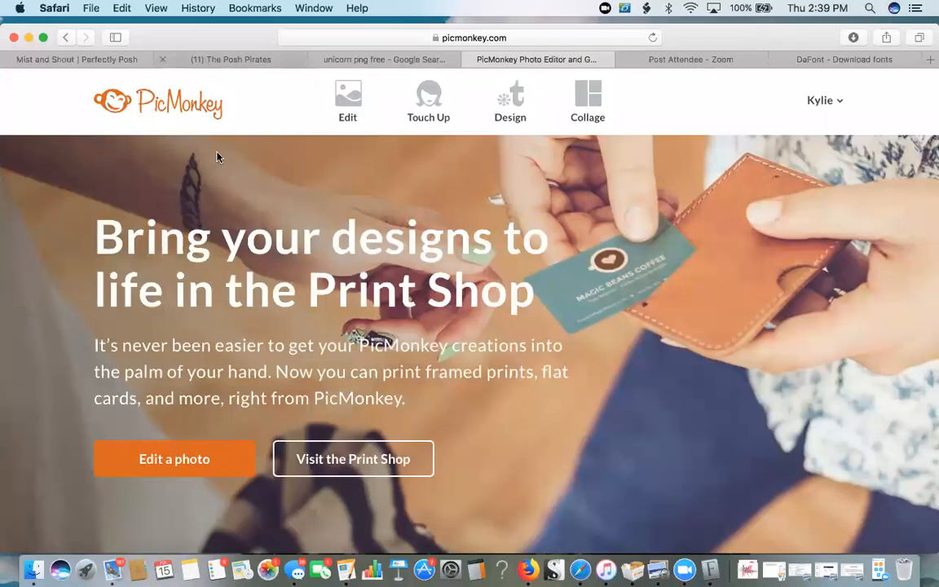
left_click(220, 60)
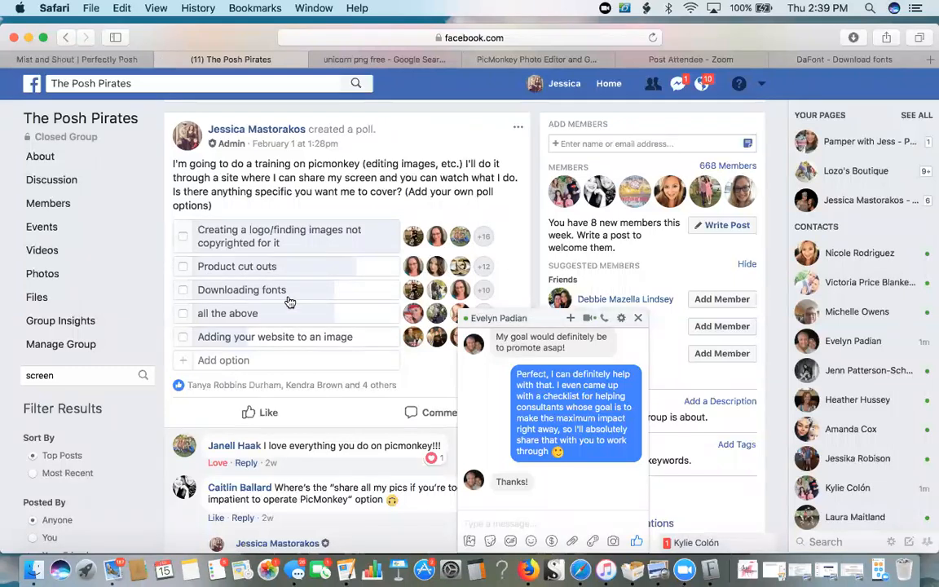
left_click(770, 59)
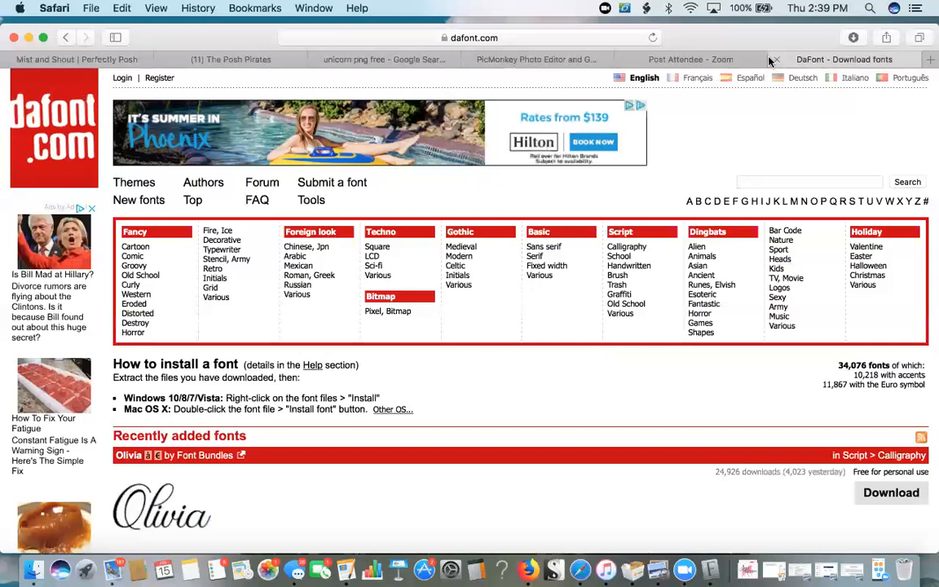
left_click(774, 60)
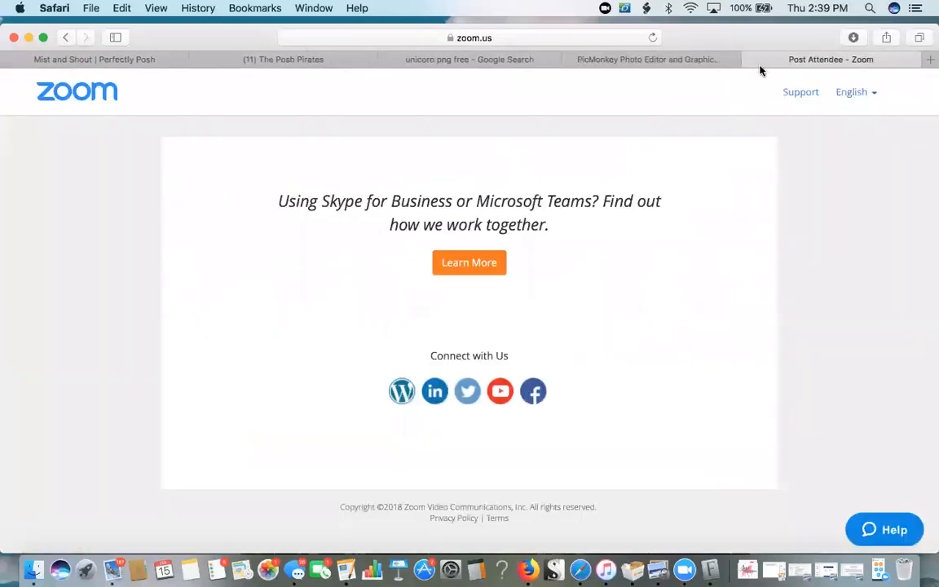
left_click(681, 62)
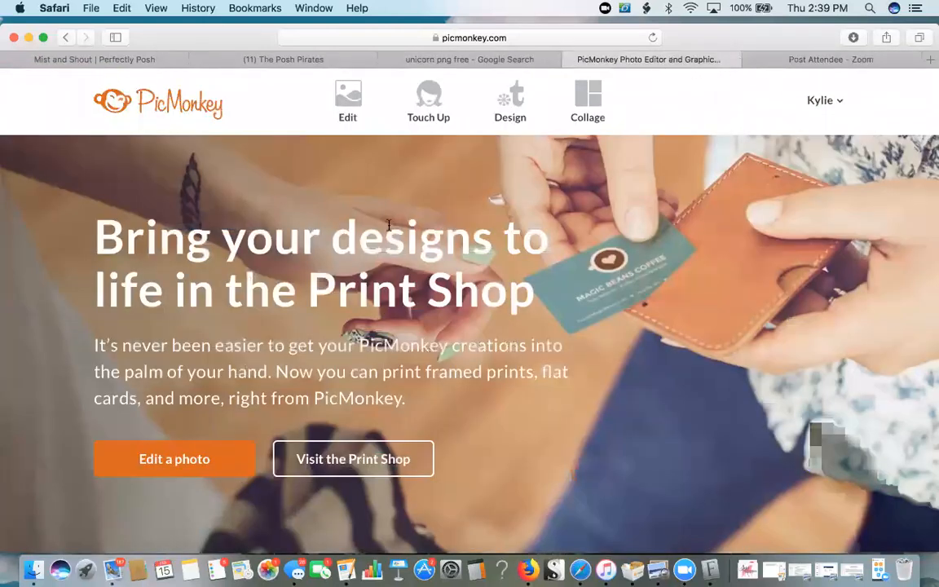
Open HH5223-2.jpg from the computer in the PicMonkey editor.
mouse_move(433, 111)
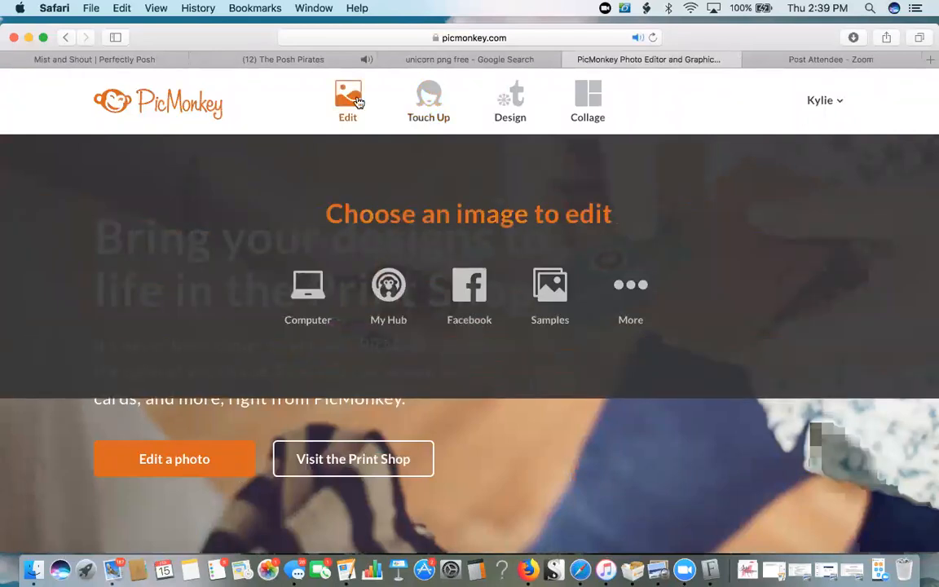
left_click(356, 100)
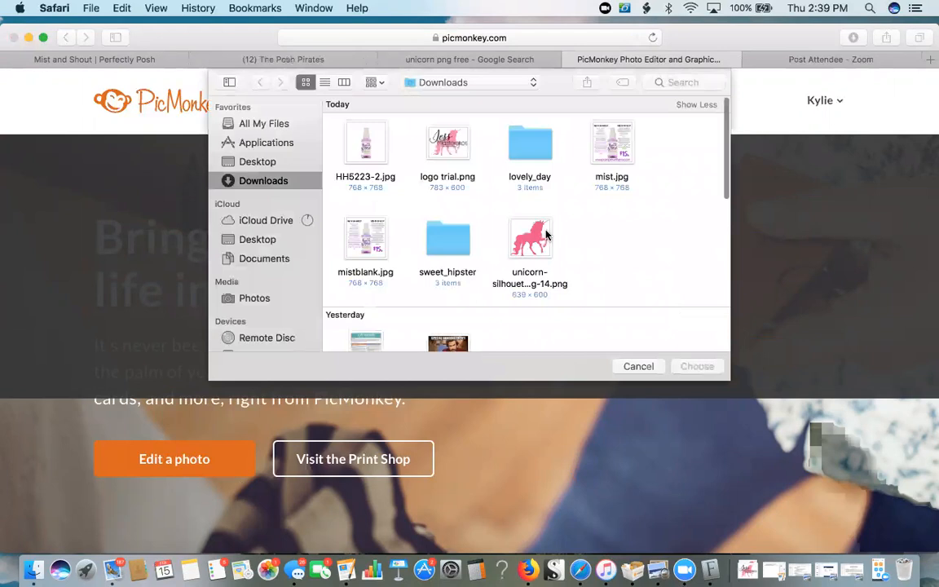
scroll(603, 216, "down", 3)
scroll(604, 218, "up", 3)
double_click(382, 147)
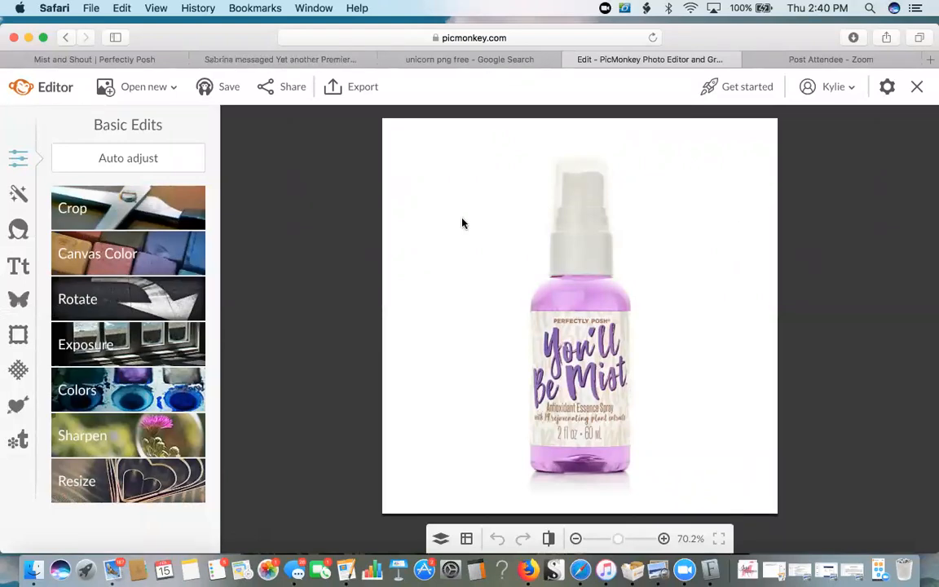
Close the bottle photo and open a blank canvas template.
left_click(914, 94)
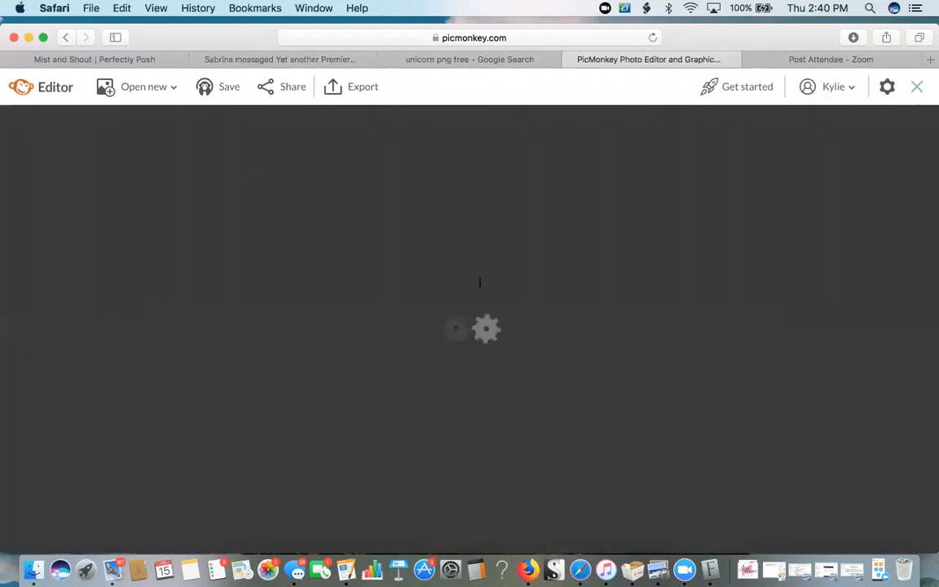
mouse_move(436, 101)
mouse_move(526, 101)
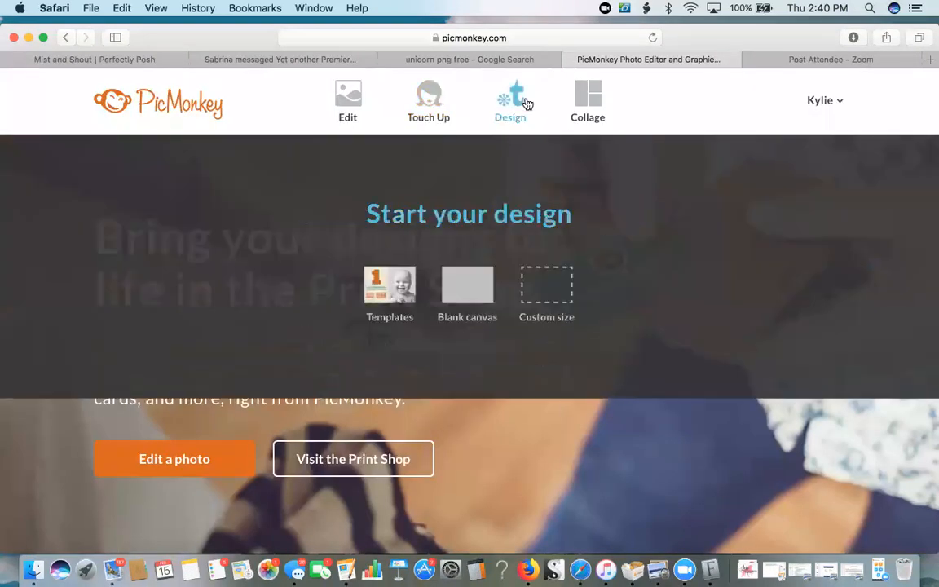
left_click(474, 278)
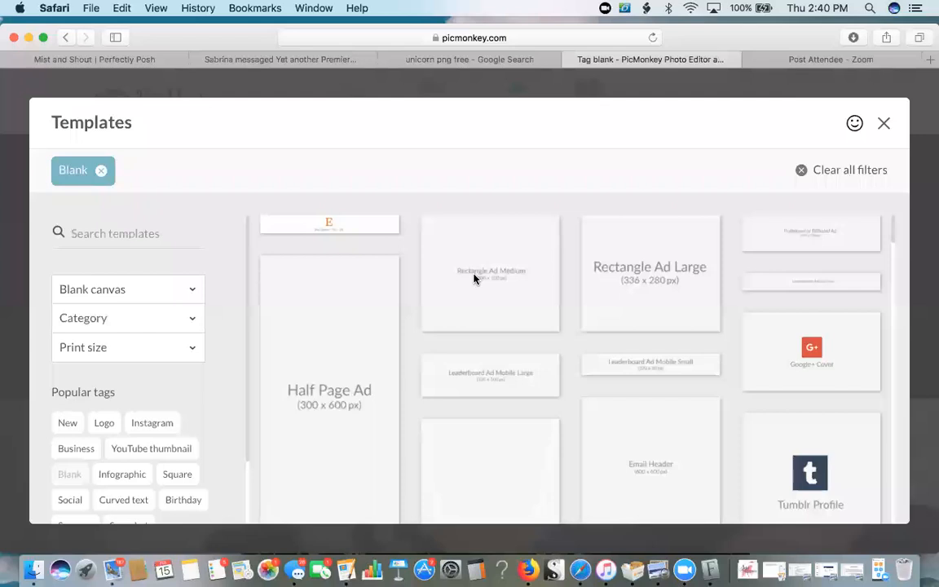
left_click(487, 287)
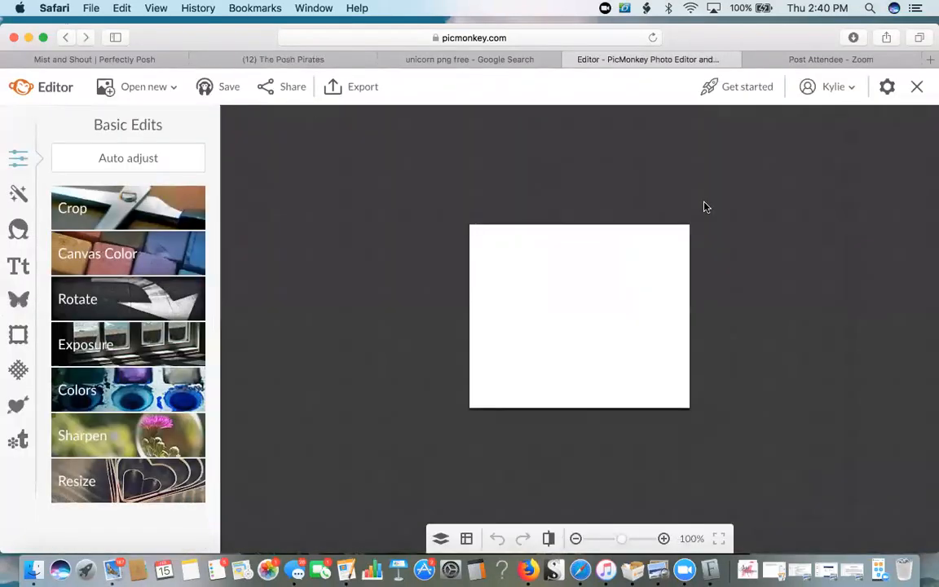
Close that canvas and start a fresh blank landscape canvas from the Blank templates.
left_click(916, 86)
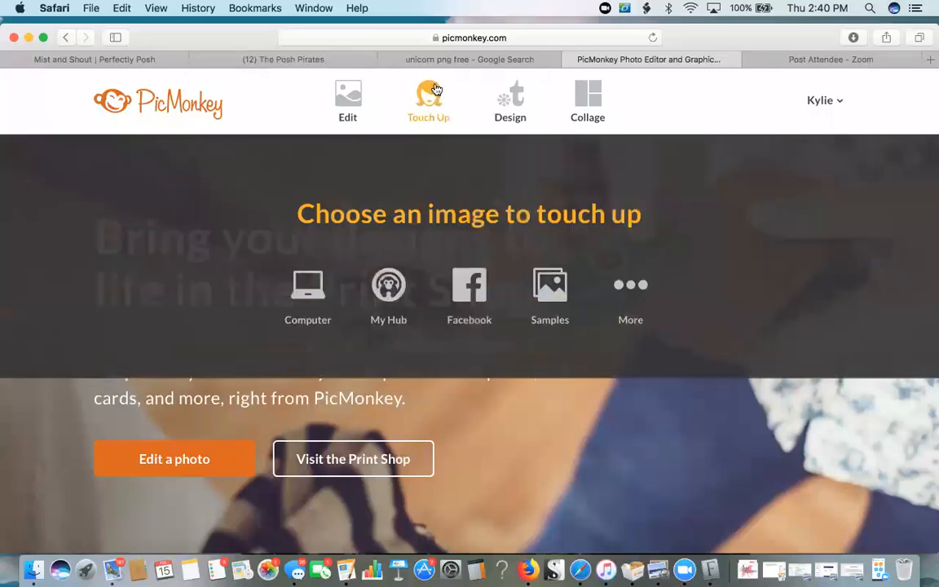
mouse_move(510, 97)
left_click(462, 293)
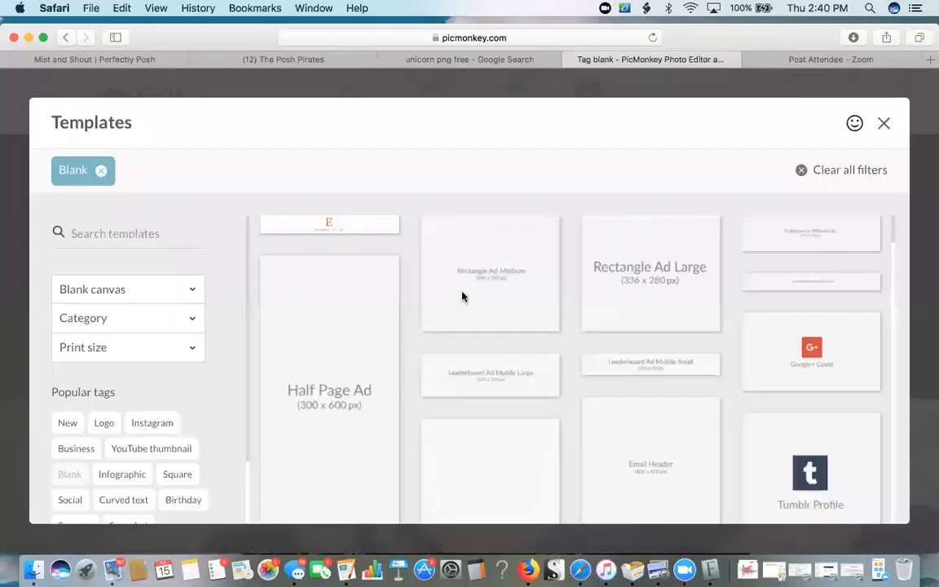
left_click(775, 383)
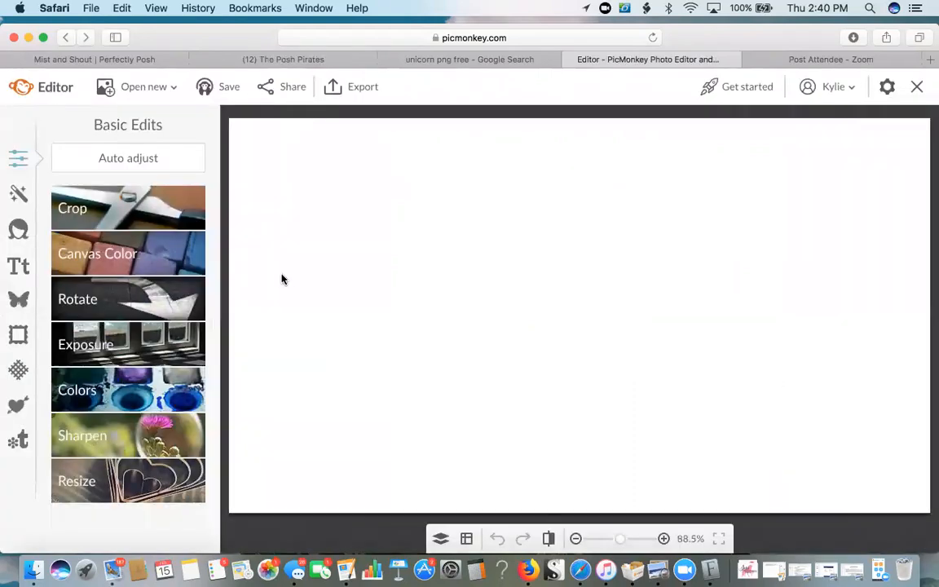
Add HH5223-2.jpg as an overlay from the computer and move the bottle to the left half.
left_click(17, 301)
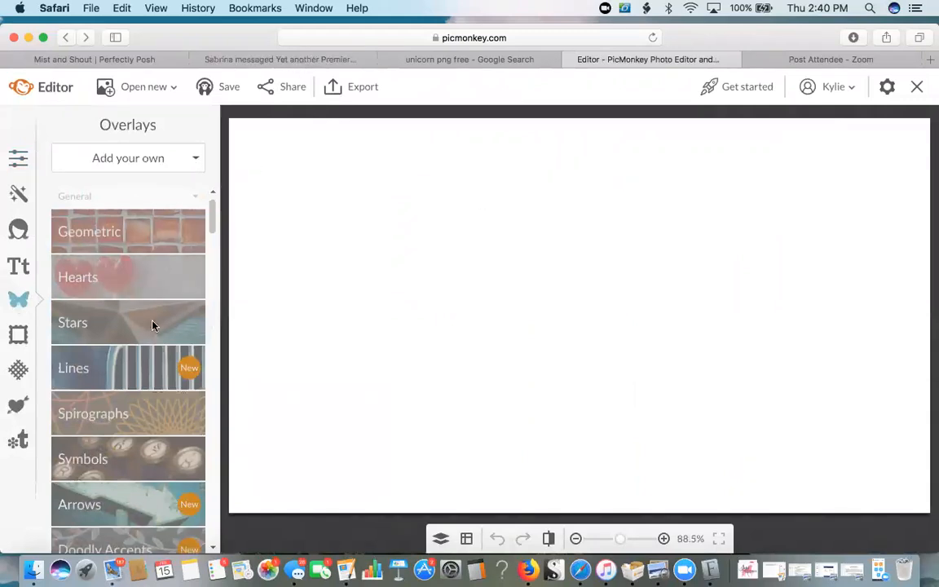
left_click(187, 229)
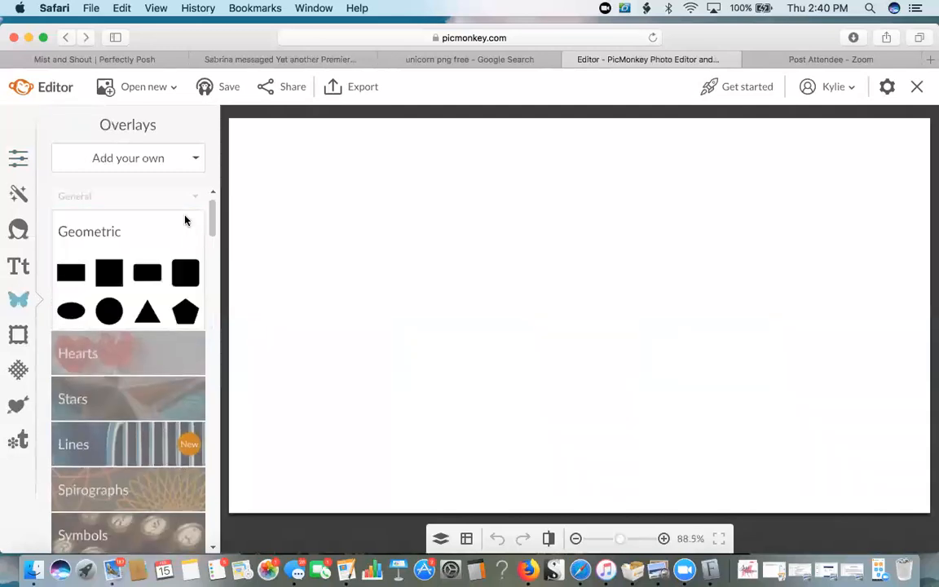
left_click(196, 156)
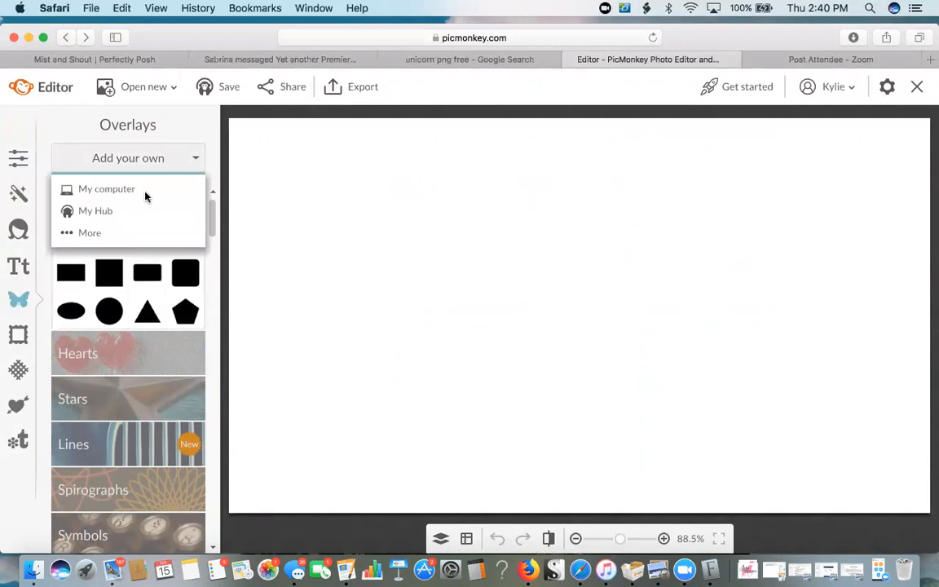
left_click(106, 190)
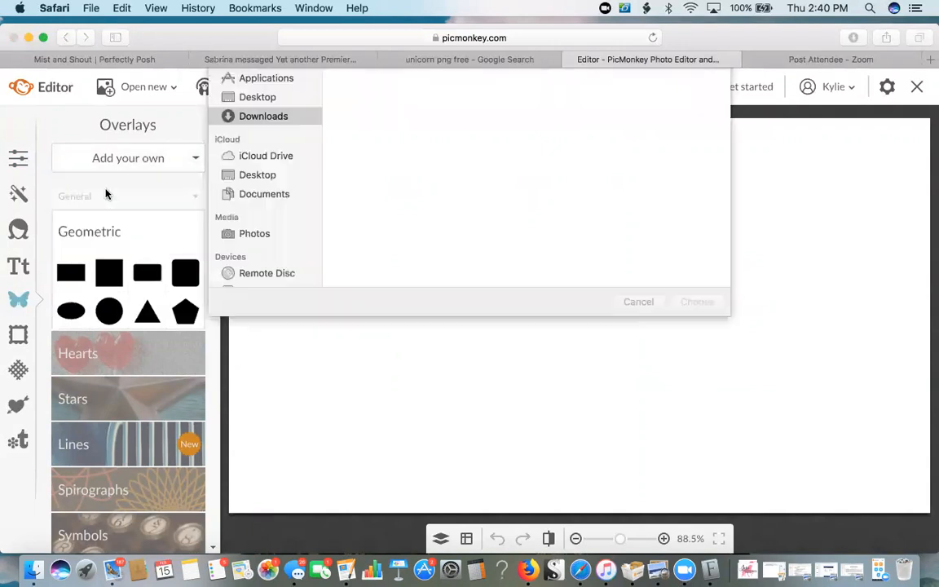
left_click(359, 142)
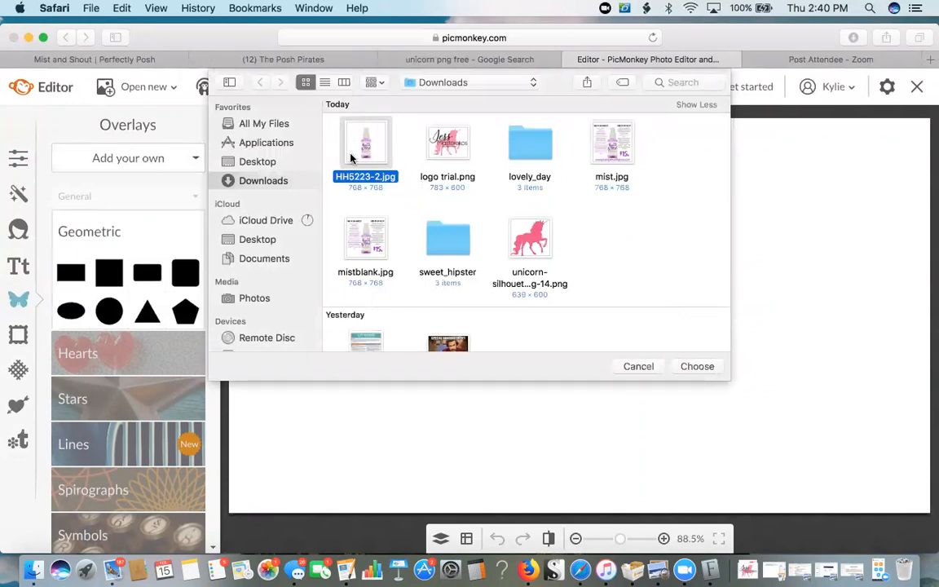
left_click(706, 368)
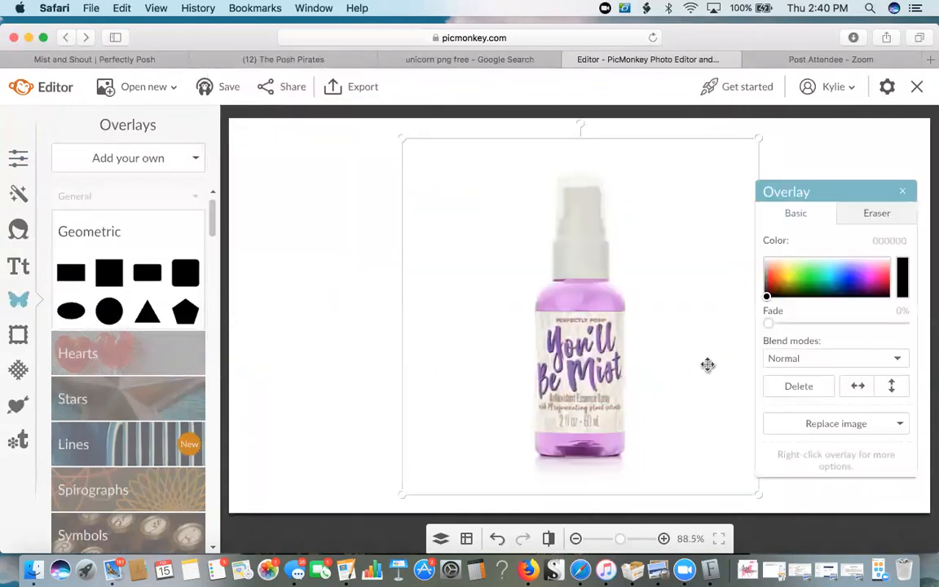
mouse_move(707, 364)
left_mouse_down()
mouse_move(683, 348)
mouse_move(535, 345)
mouse_move(513, 370)
left_mouse_up()
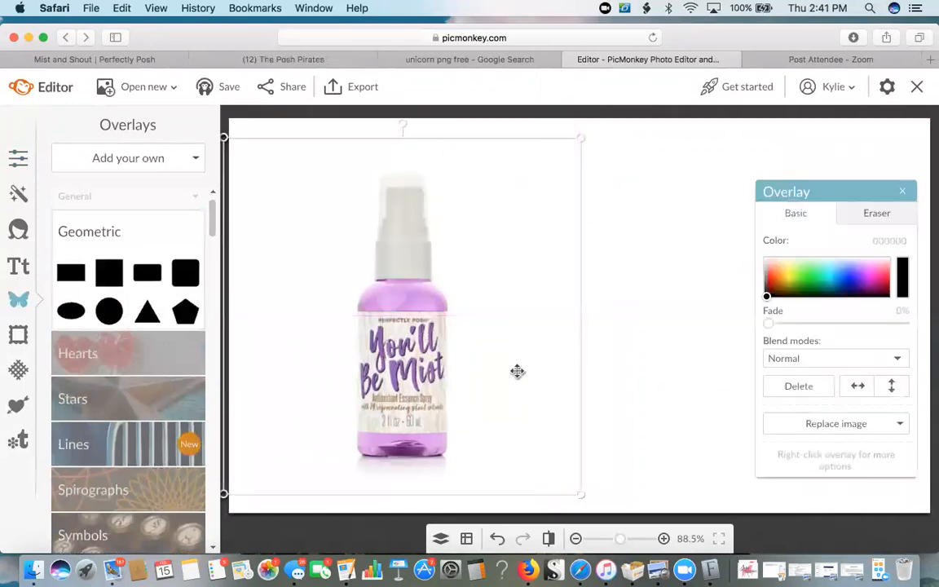
left_click(625, 336)
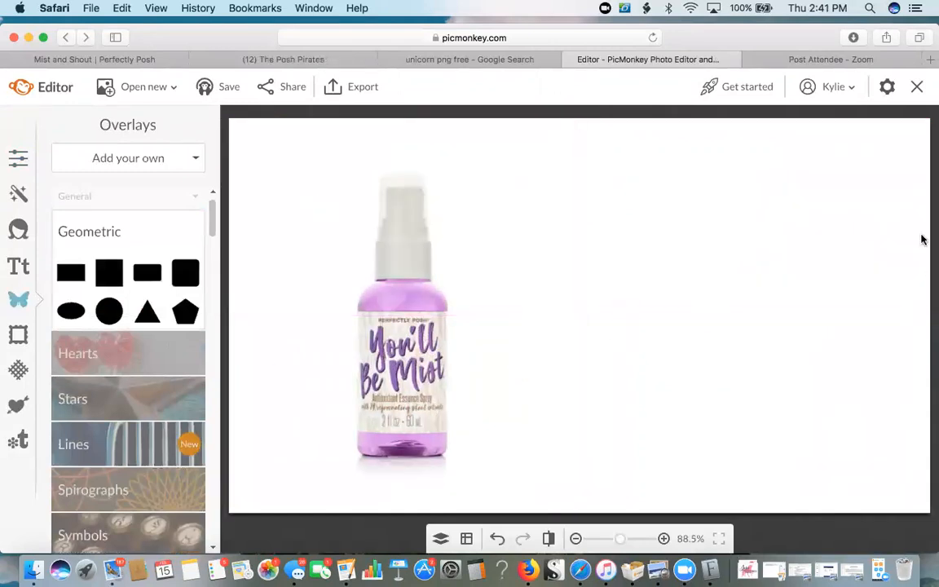
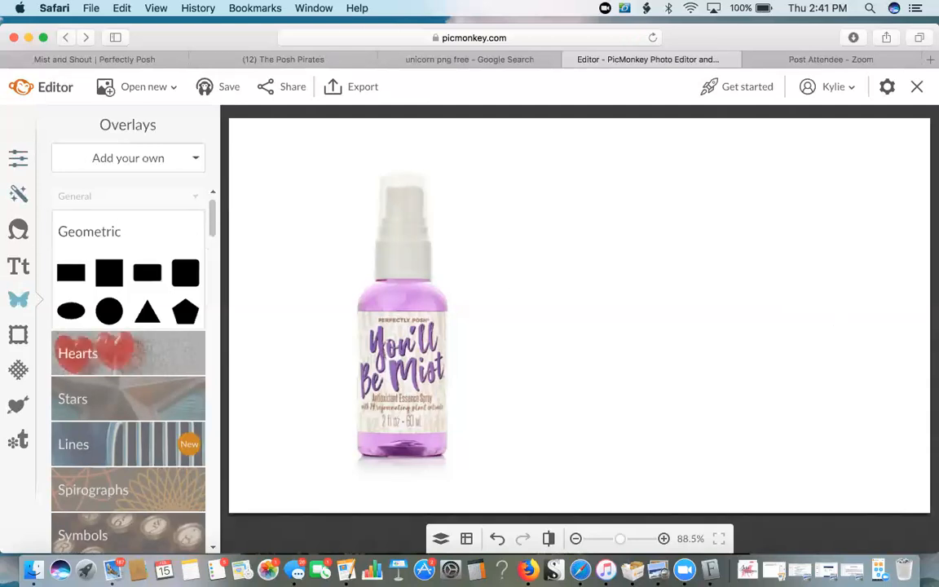
Set the canvas colour to pale blue d4e8ff, apply it, and select the bottle image.
left_click(18, 160)
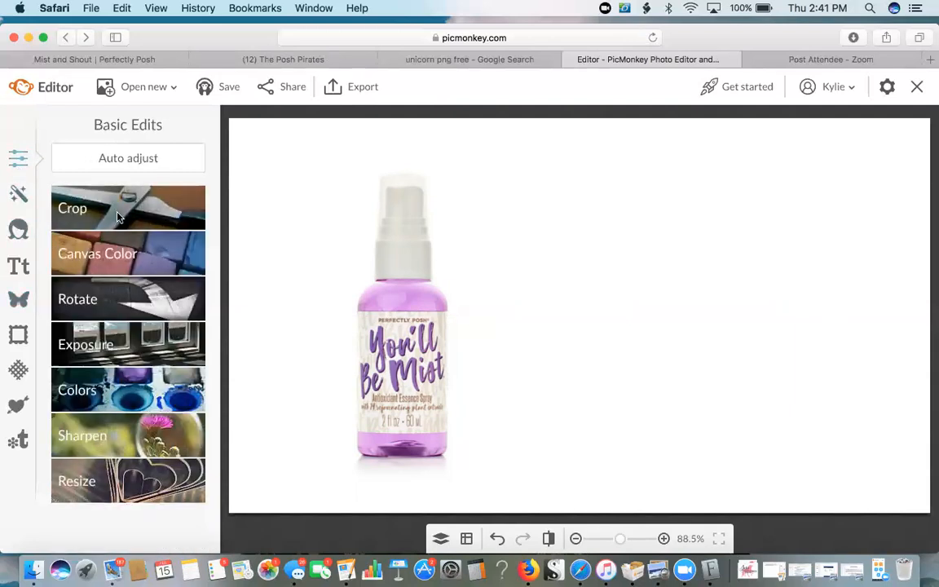
left_click(105, 245)
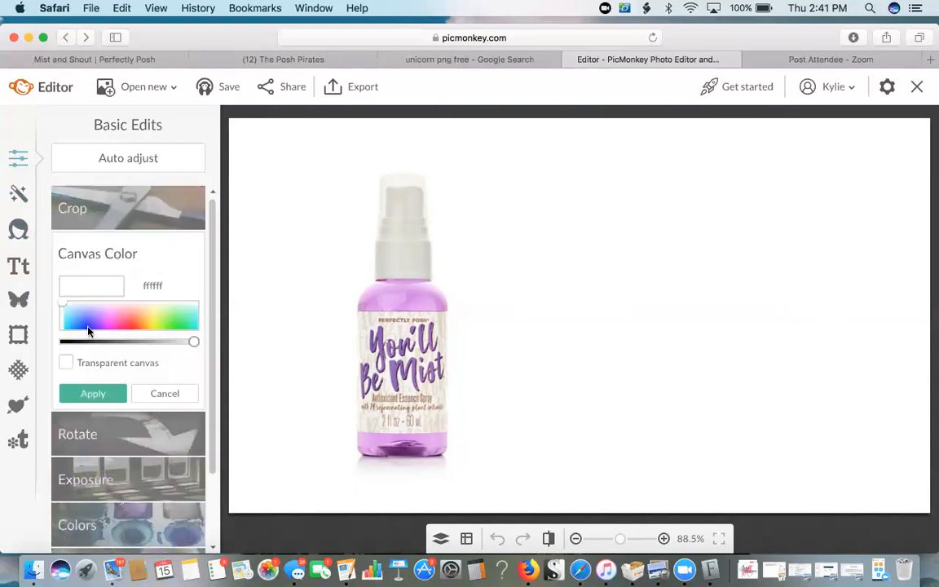
left_click(92, 320)
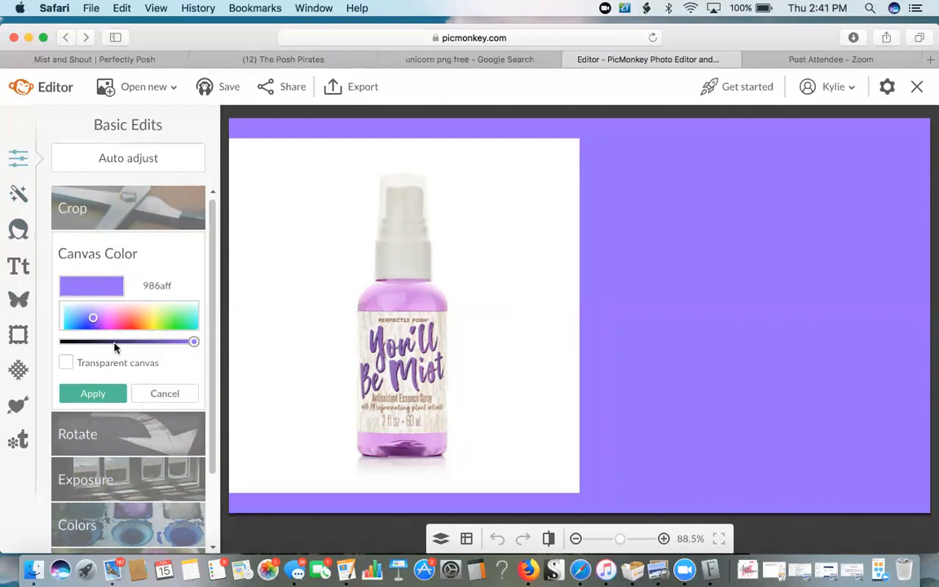
left_click(93, 307)
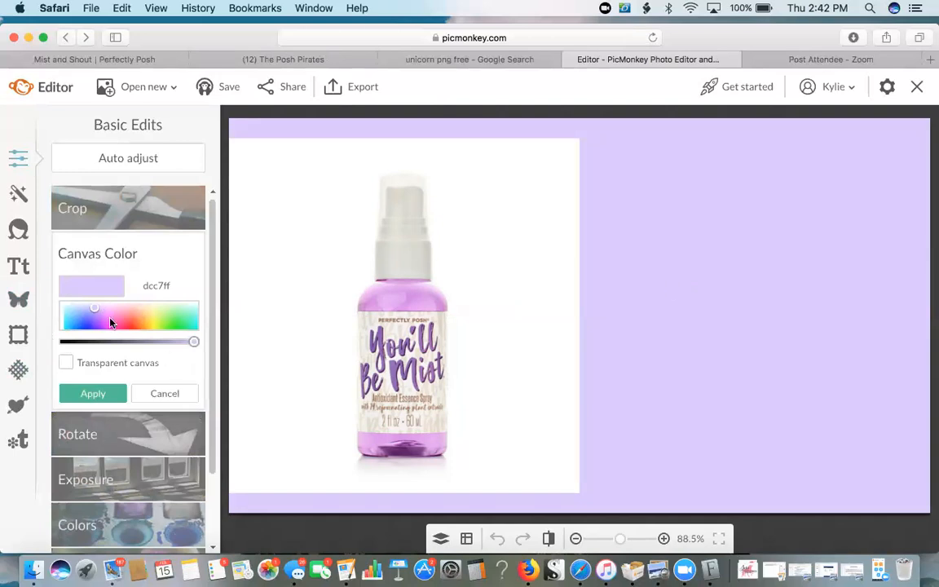
left_click(75, 309)
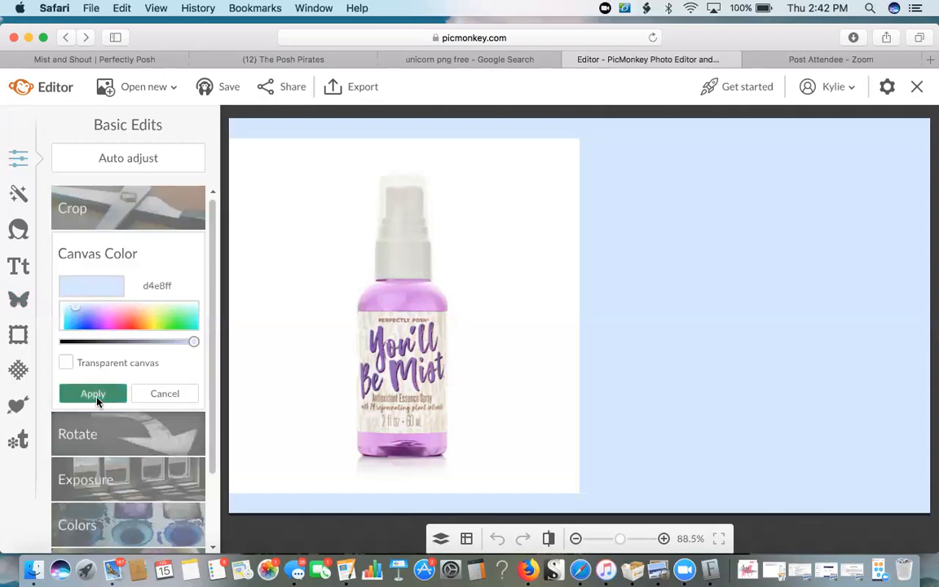
left_click(72, 399)
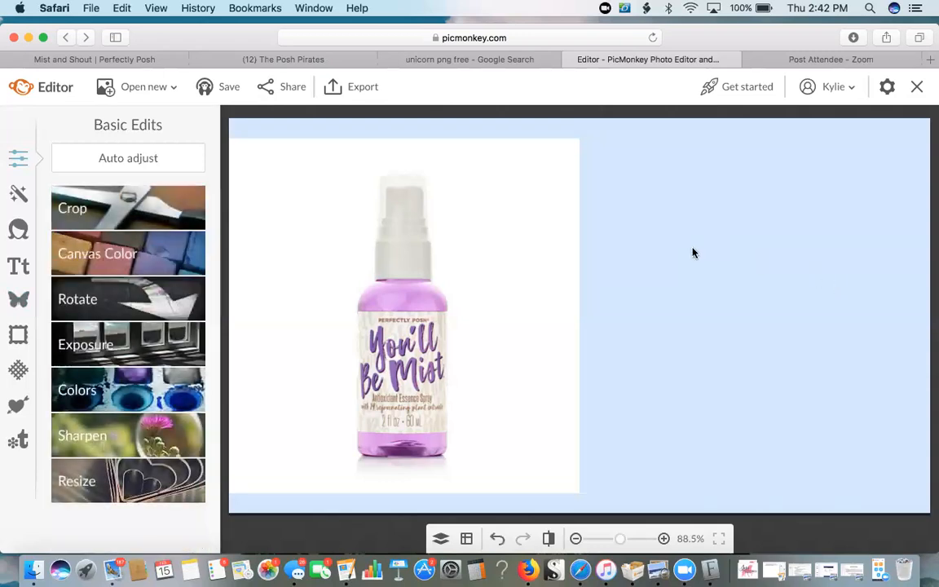
left_click(357, 283)
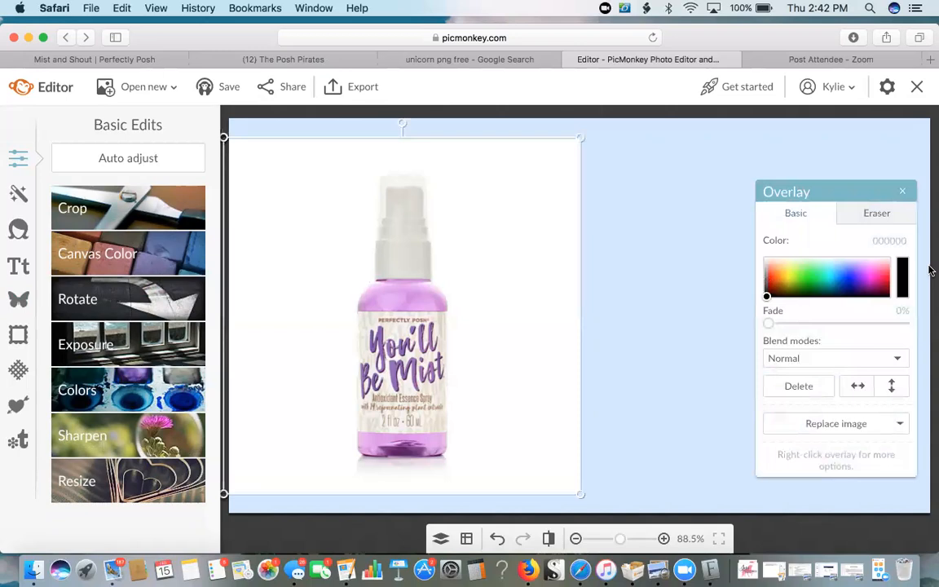
Set the overlay eraser to size 100 and erase the white right of the bottle.
left_click(877, 215)
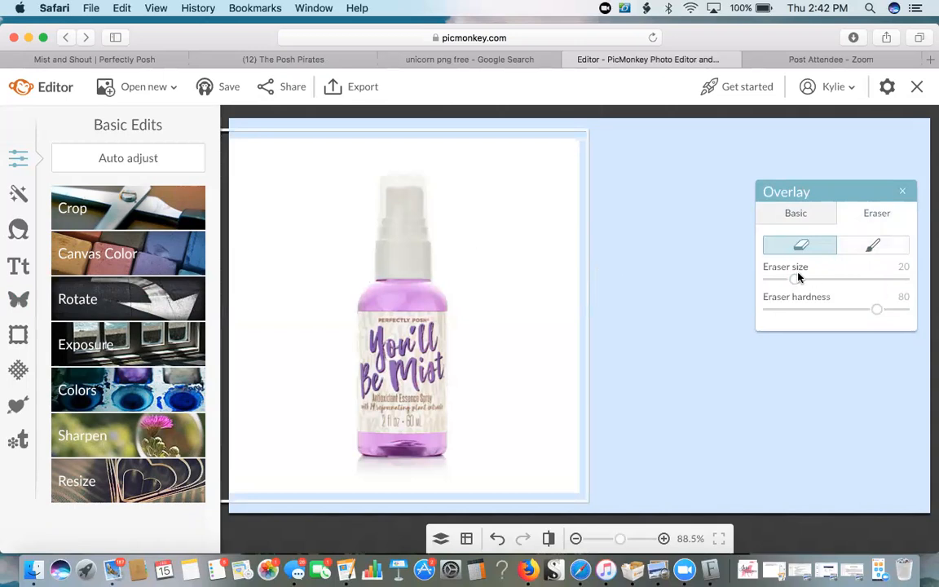
mouse_move(795, 281)
left_mouse_down()
mouse_move(918, 283)
mouse_move(909, 285)
mouse_move(923, 306)
left_mouse_up()
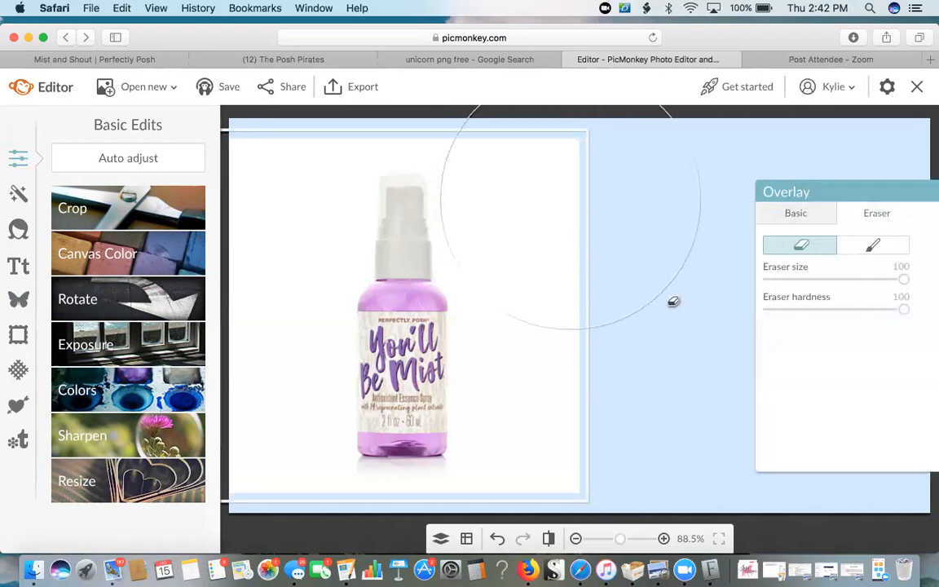
left_click_drag(664, 306, 687, 365)
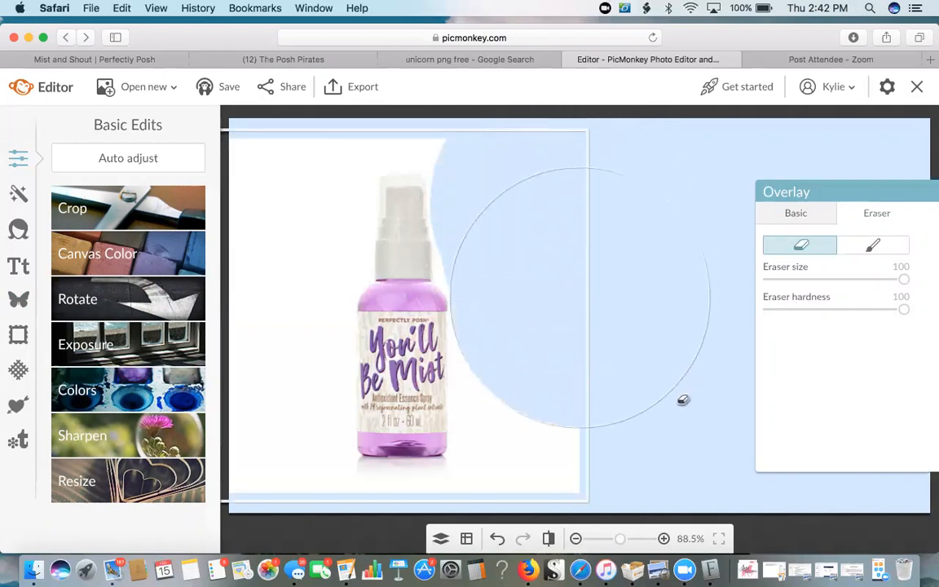
left_click(687, 489)
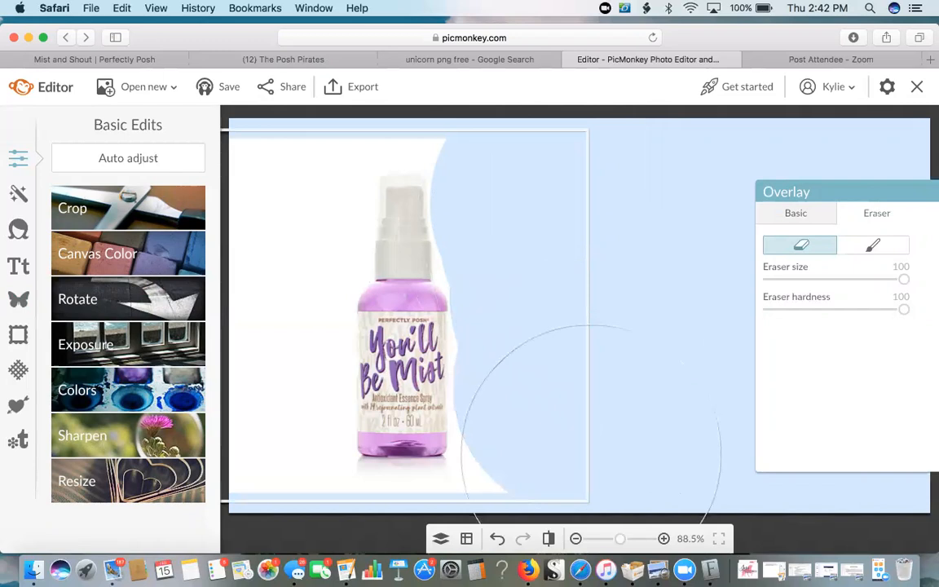
left_click(586, 466)
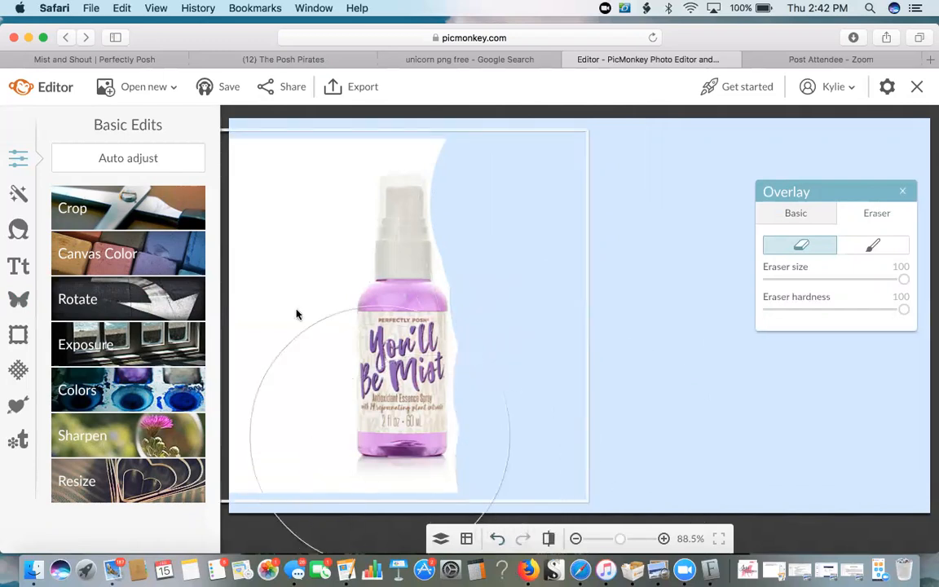
Erase the white left of the bottle down to its base, then set eraser size 65.
left_click(345, 302)
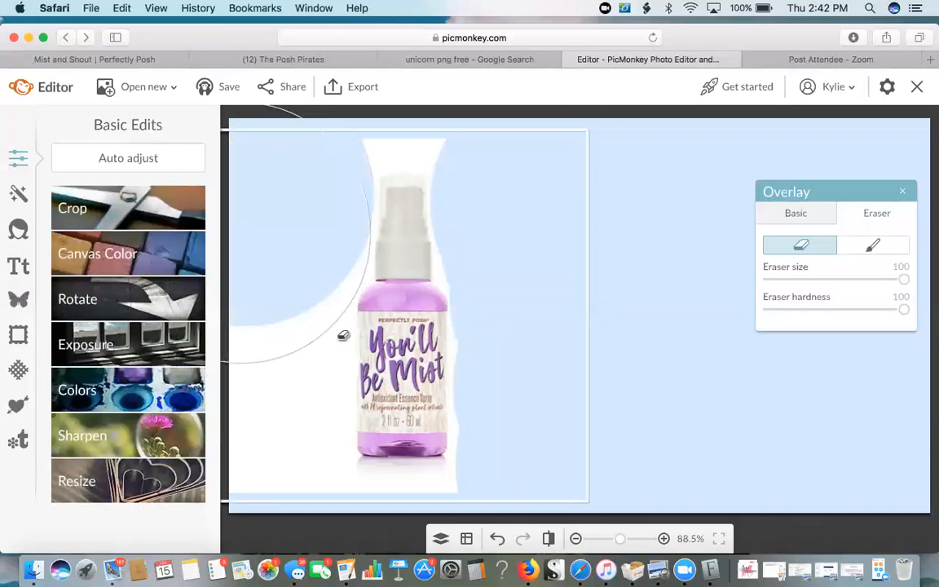
left_click(329, 378)
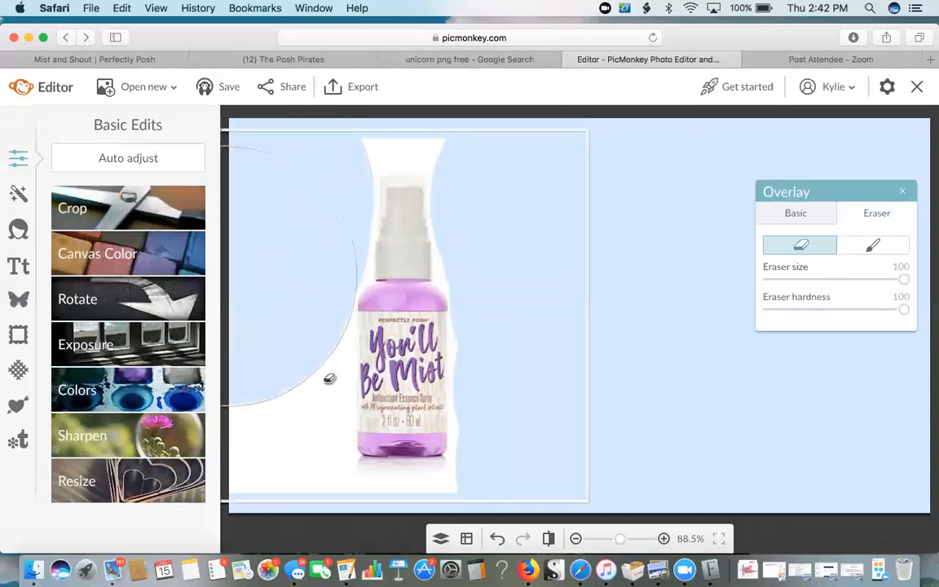
left_click(329, 427)
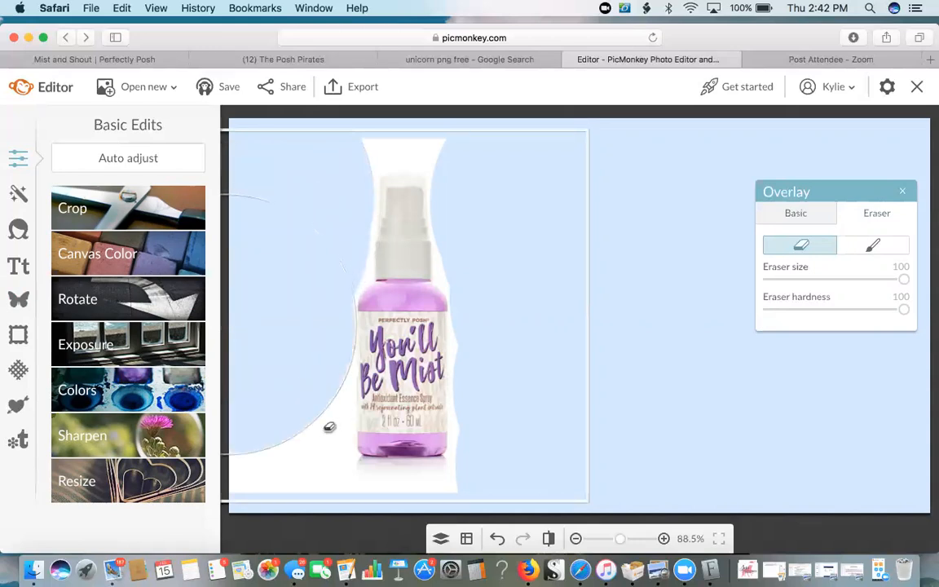
left_click(326, 467)
left_click(225, 413)
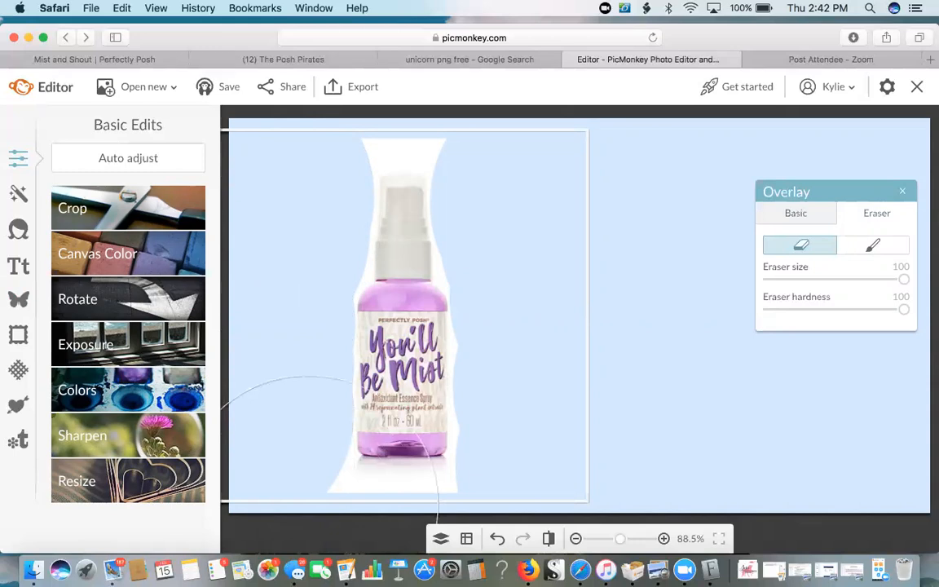
left_click(857, 279)
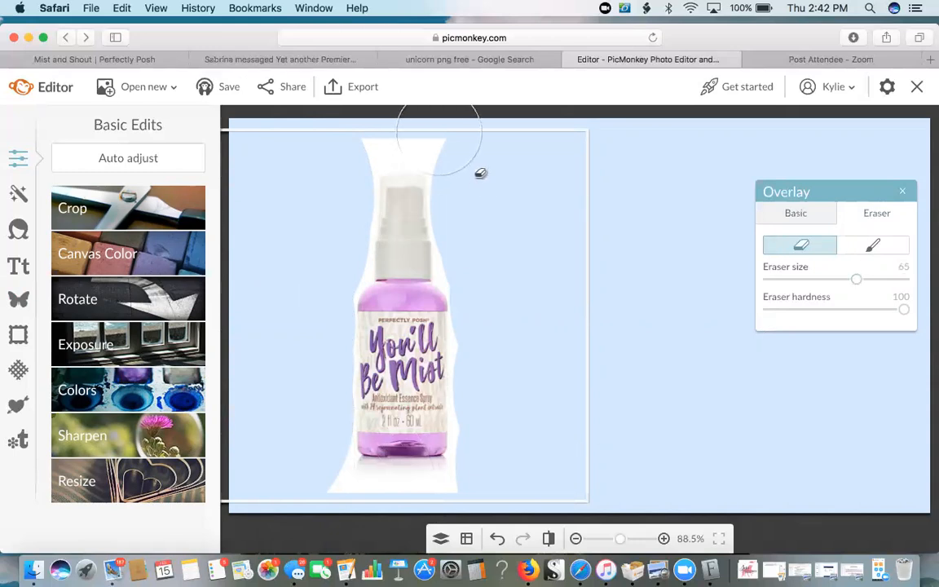
Erase the white strips above the bottle's cap and along its right edge.
left_click_drag(439, 138, 391, 139)
left_click(392, 131)
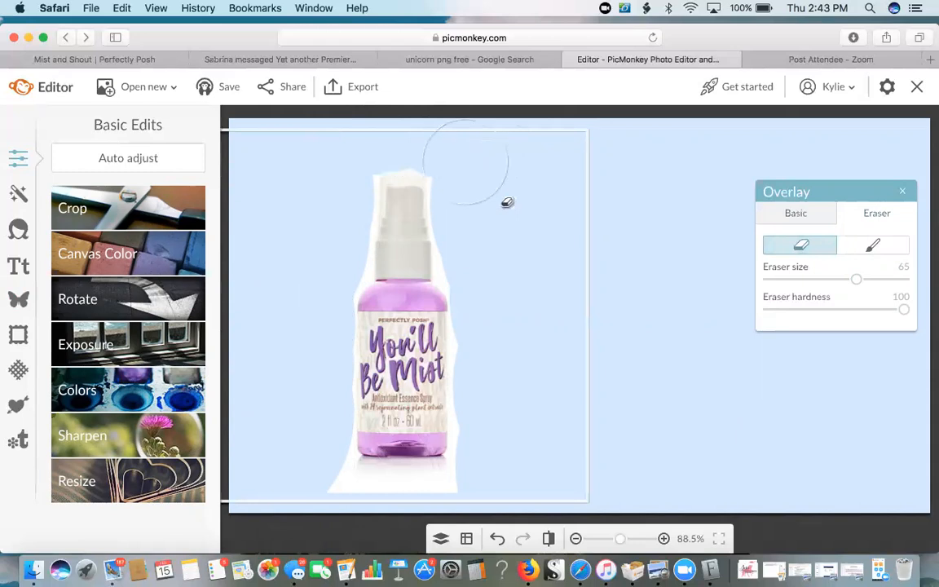
left_click(475, 264)
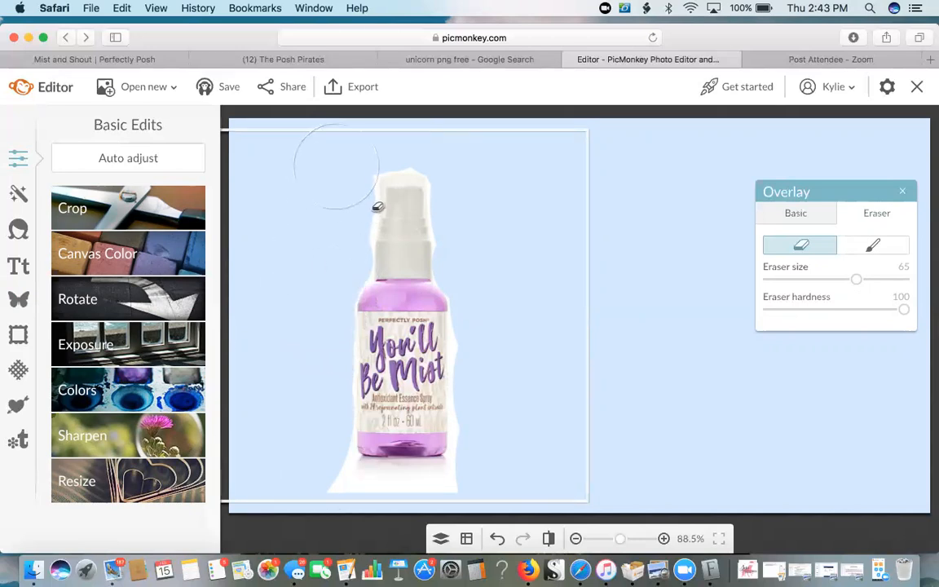
Erase the white below the bottle's base and lower right, then set eraser size 16.
mouse_move(287, 499)
left_mouse_down()
mouse_move(324, 482)
mouse_move(329, 492)
mouse_move(325, 486)
mouse_move(379, 499)
left_mouse_up()
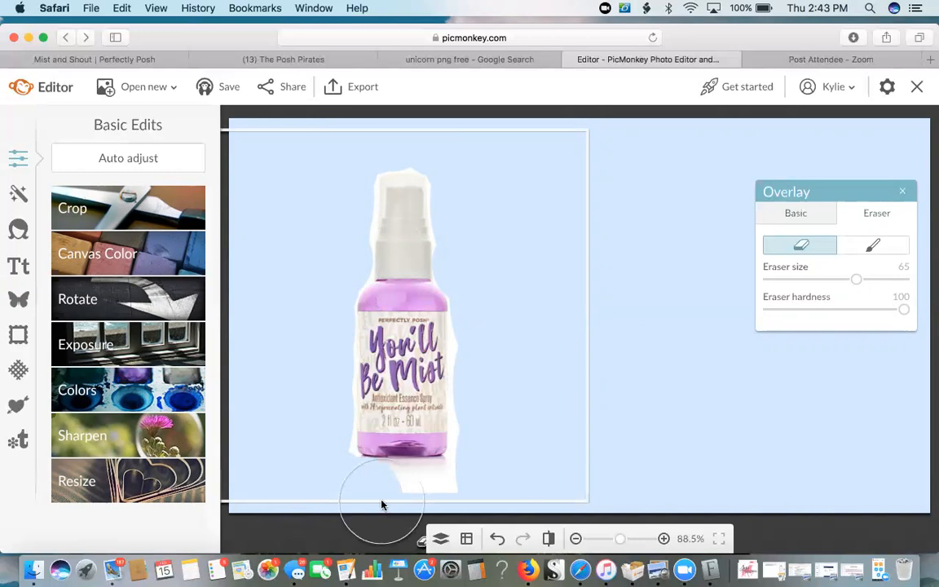
left_click(383, 503)
left_click(395, 500)
left_click(411, 502)
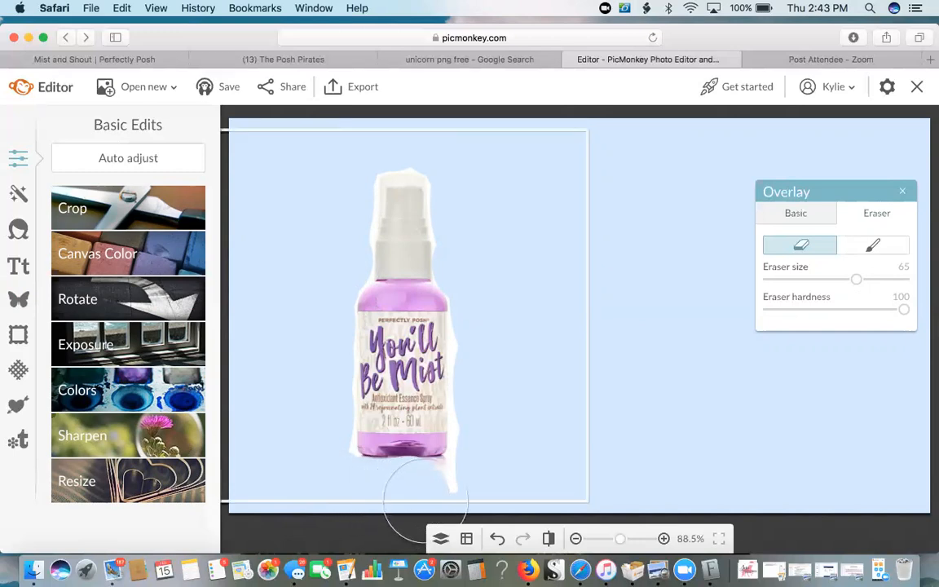
left_click(439, 501)
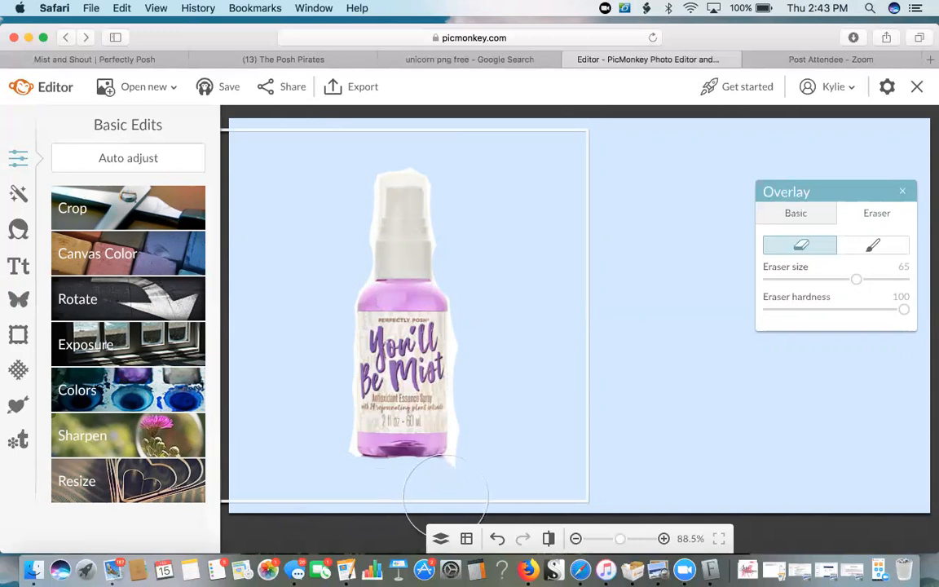
left_click(462, 496)
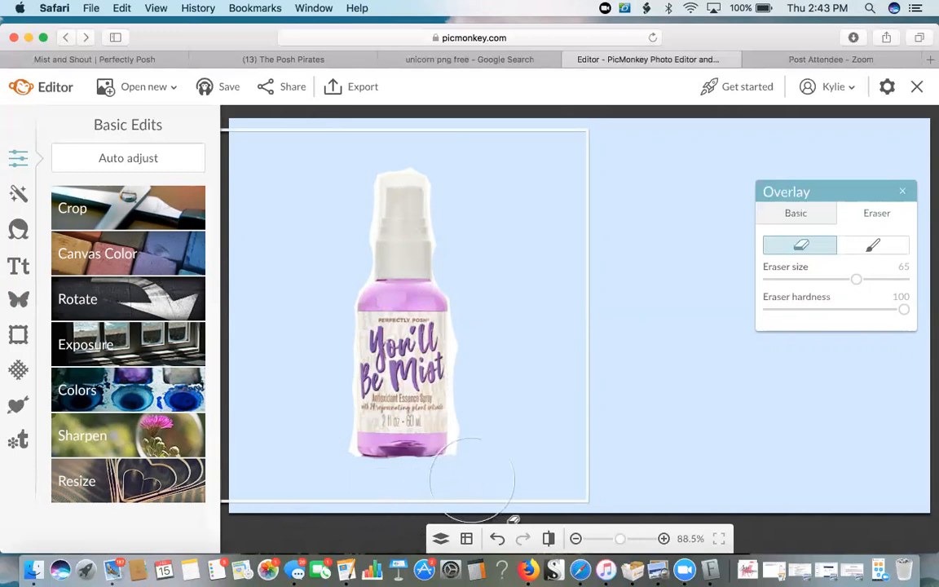
left_click(479, 479)
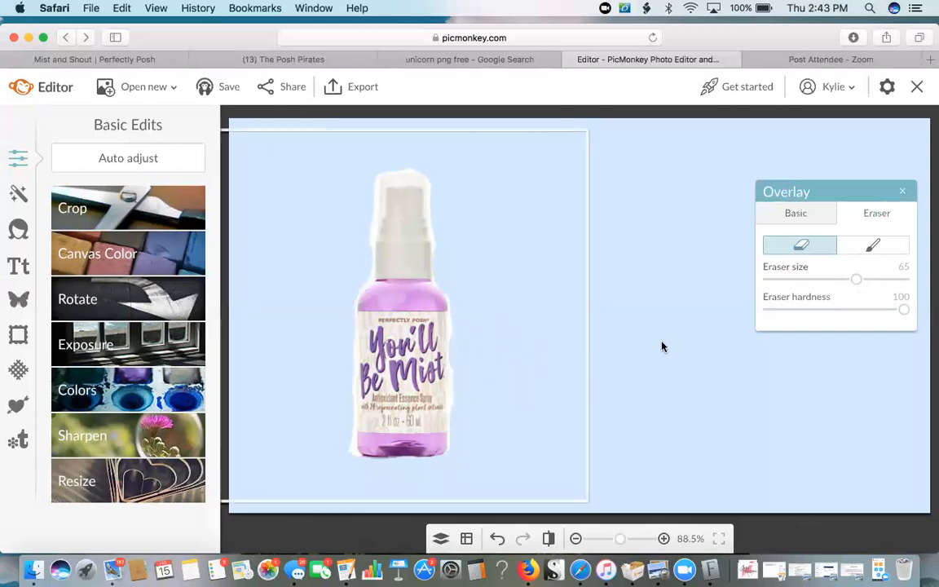
left_click(788, 281)
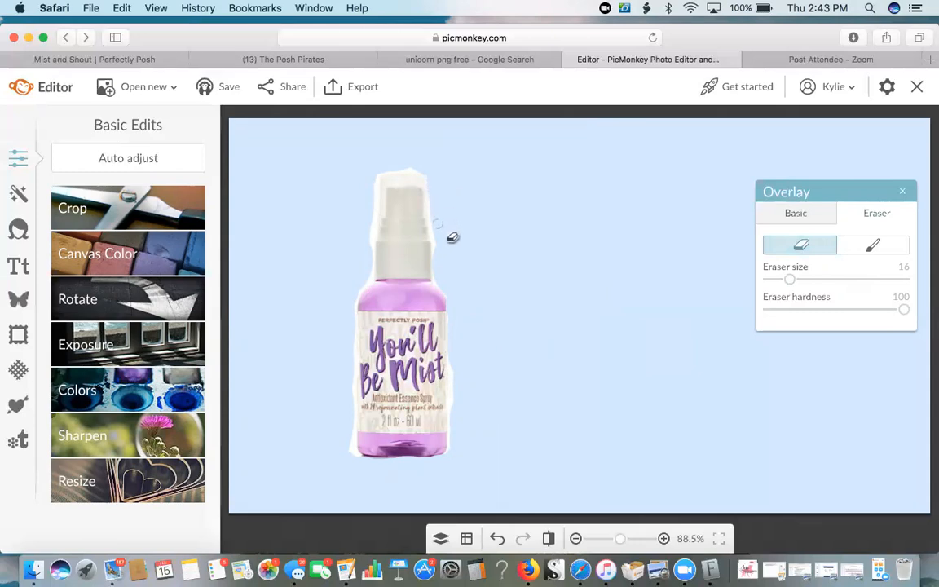
Deselect and reselect the bottle overlay to show its colour, 0% fade and Normal blend settings.
left_click(627, 223)
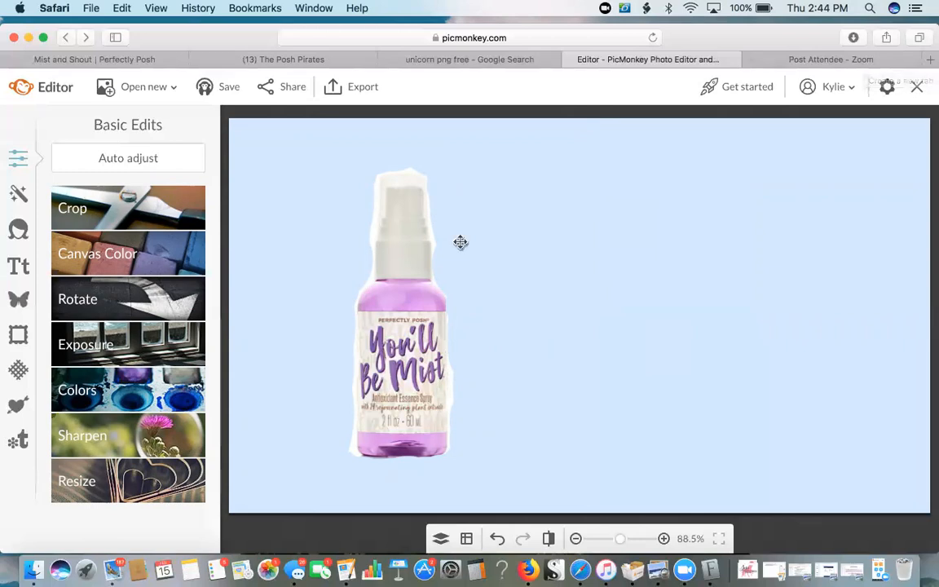
left_click(411, 254)
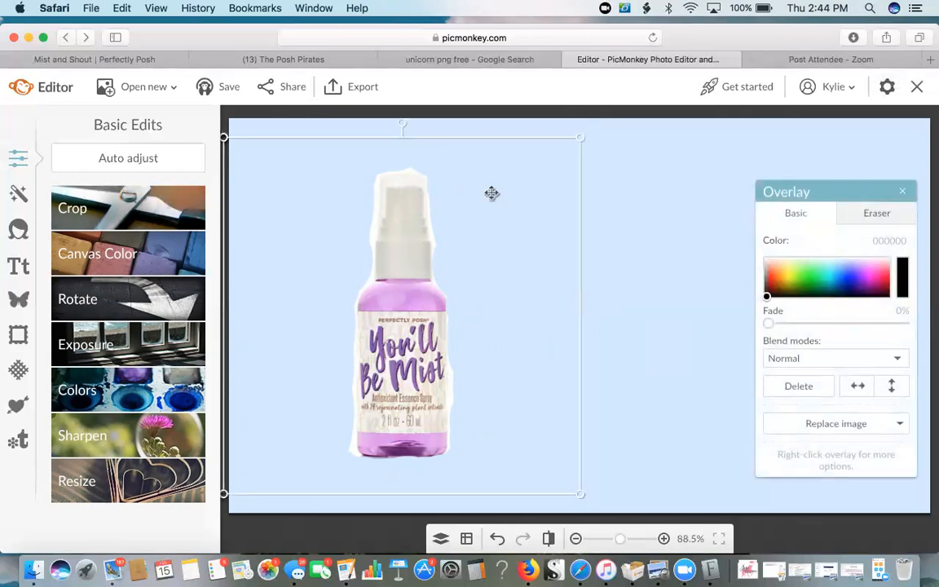
Reselect the bottle, then change the canvas colour to transparent and apply it.
left_click(634, 203)
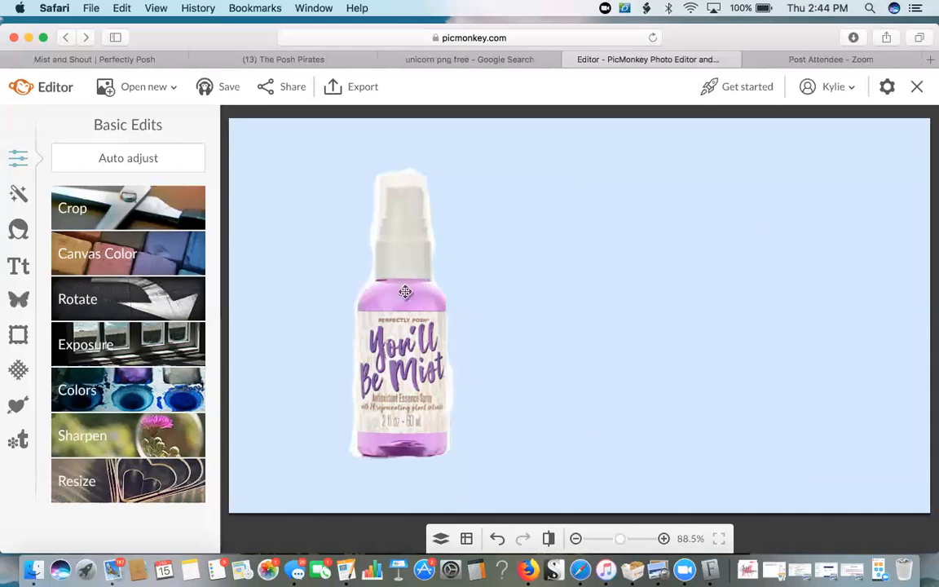
left_click(405, 291)
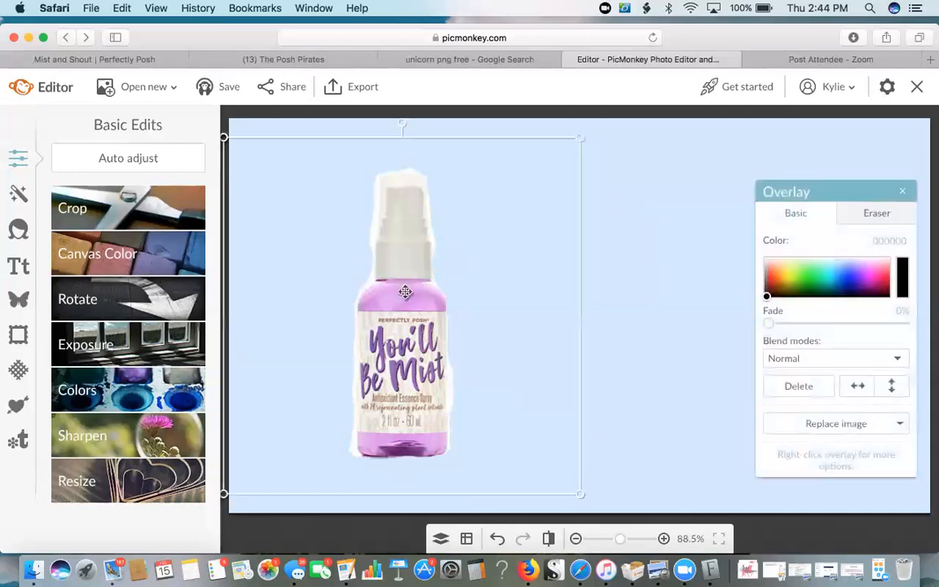
left_click(104, 255)
left_click(65, 363)
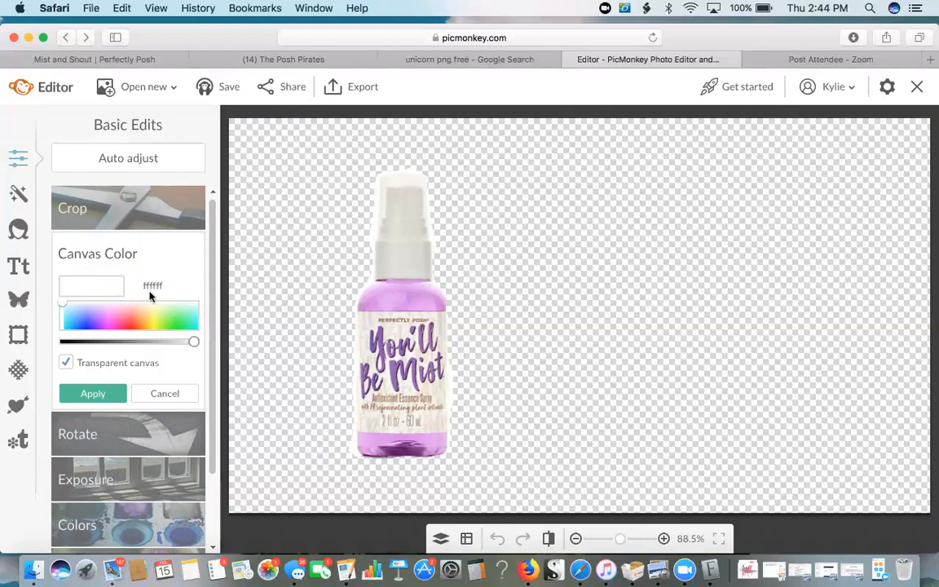
left_click(95, 395)
left_click(84, 209)
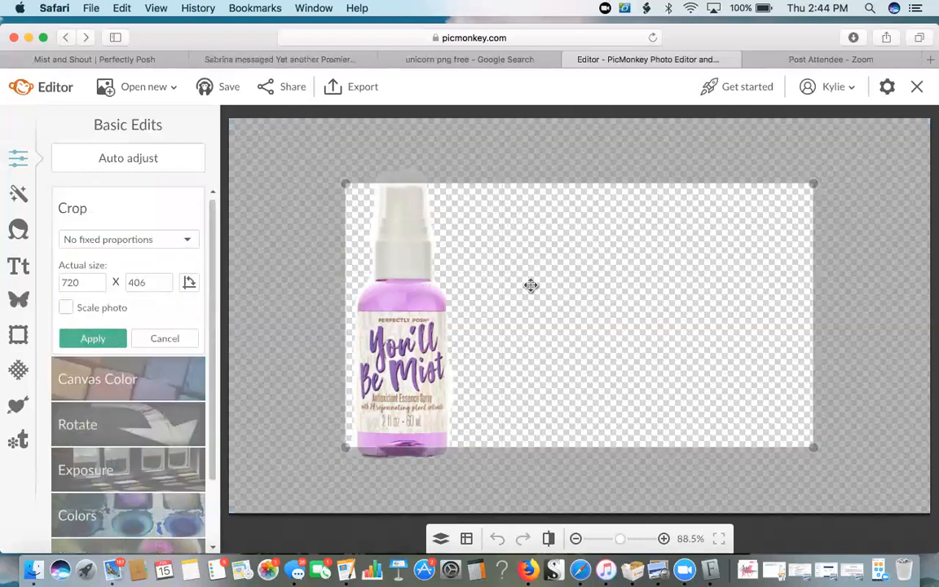
Crop the canvas tightly around the bottle to 176 × 491 and apply the crop.
left_click_drag(531, 286, 485, 264)
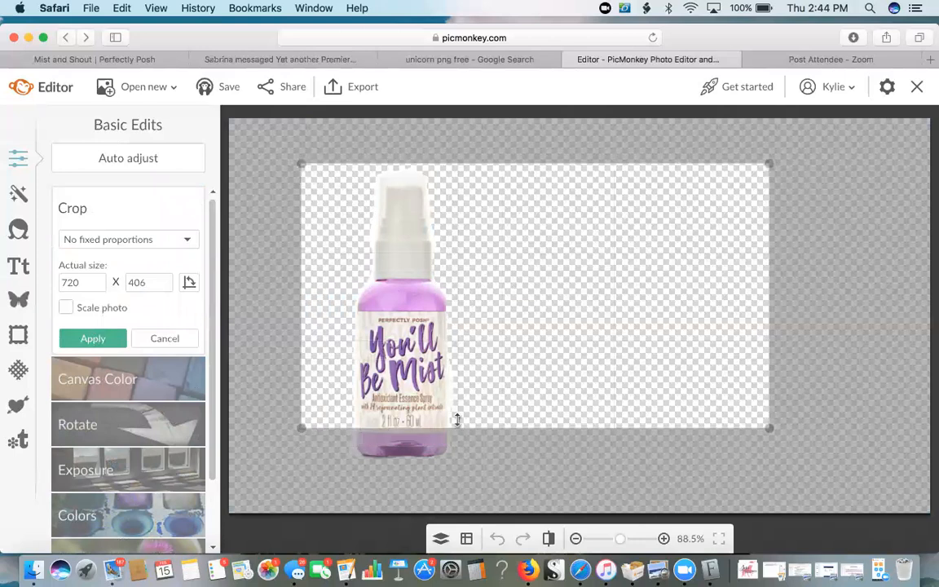
left_click_drag(457, 423, 457, 477)
left_click_drag(769, 326, 462, 371)
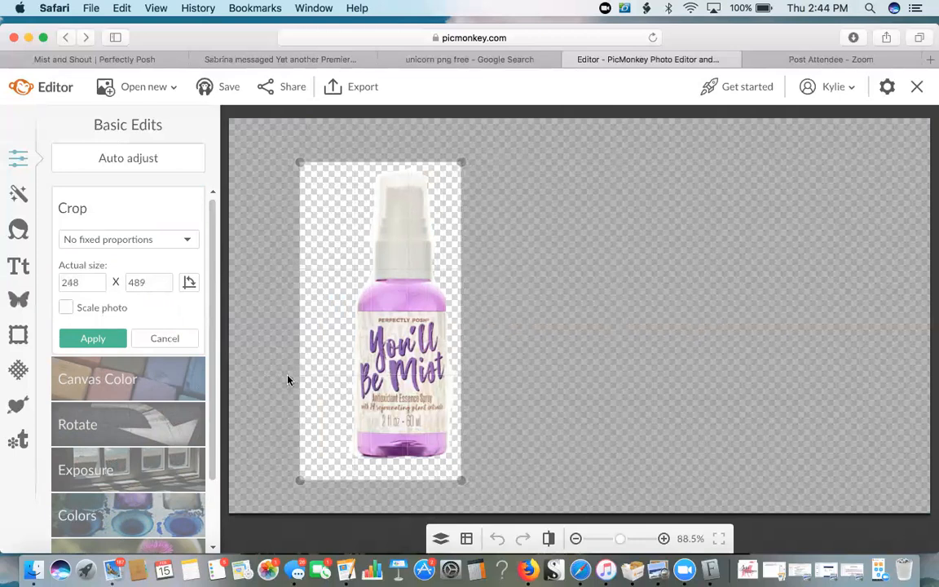
left_click_drag(296, 376, 344, 370)
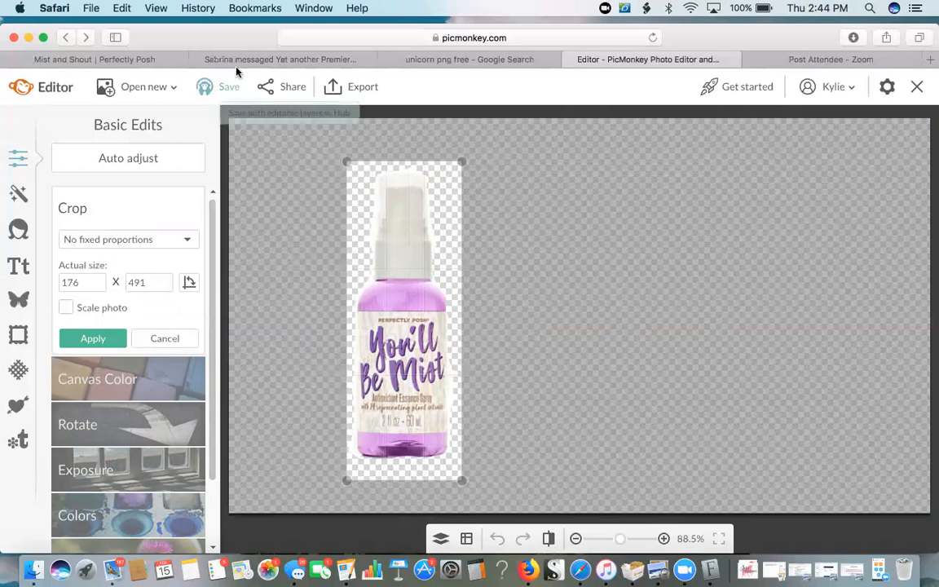
left_click(368, 91)
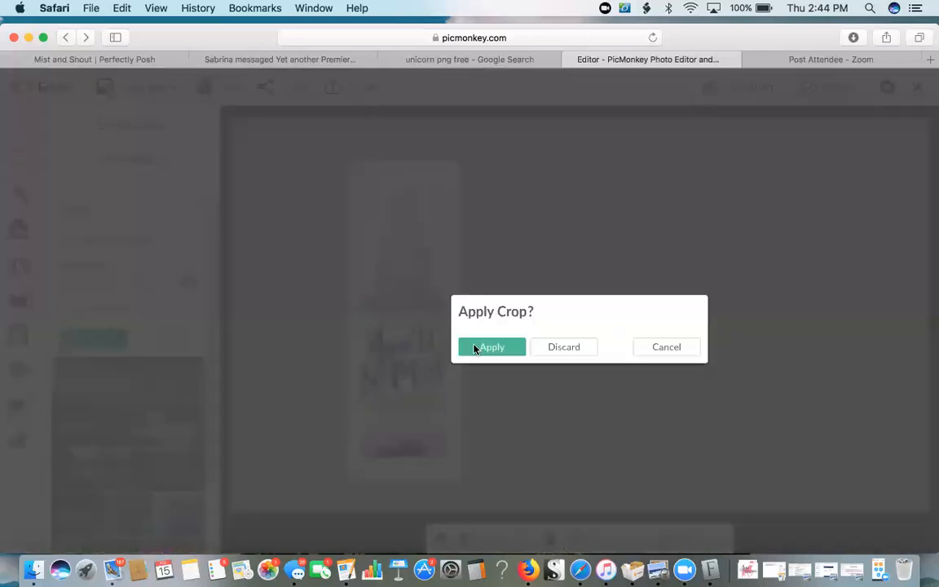
left_click(473, 350)
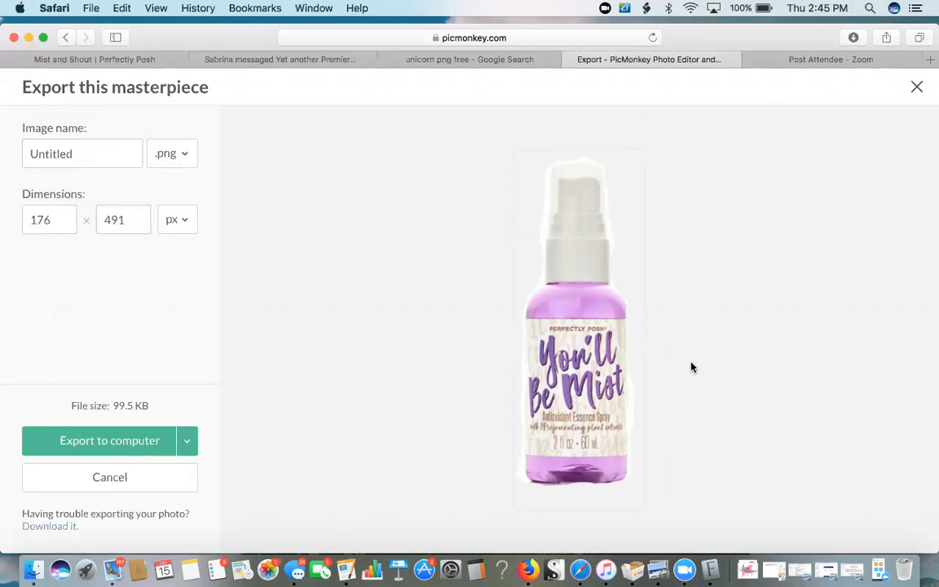
Leave the 176 × 491 PNG export dialog open and start a new Safari tab.
left_click(929, 62)
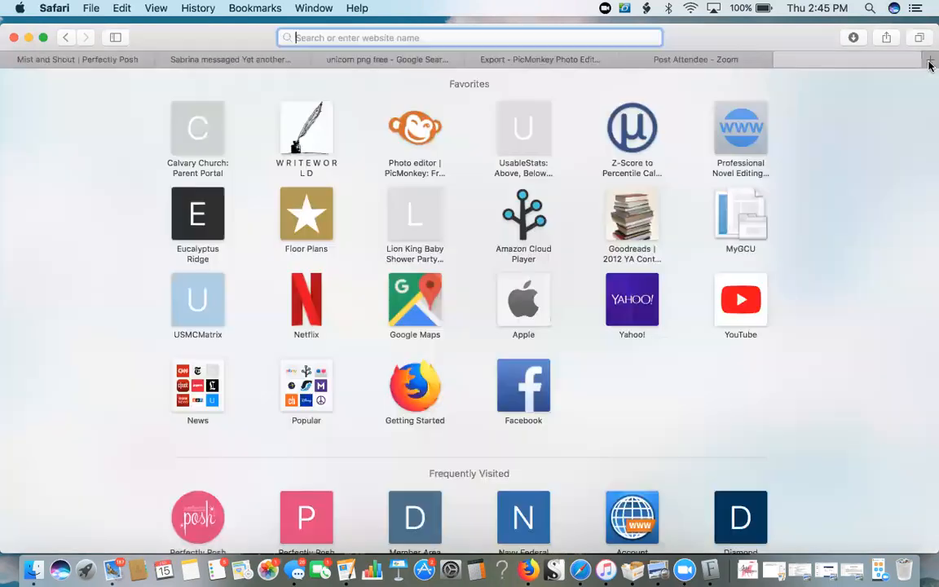
Search Google for 'BACKGROUND BURNER' and open burner.bonanza.com.
type("BACKGROUND BU")
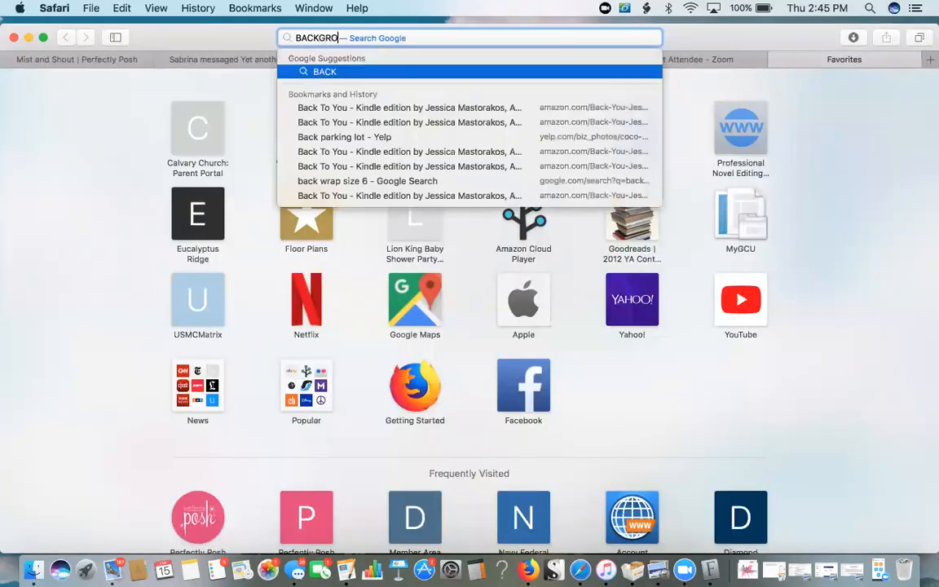
type("RNER")
key("Return")
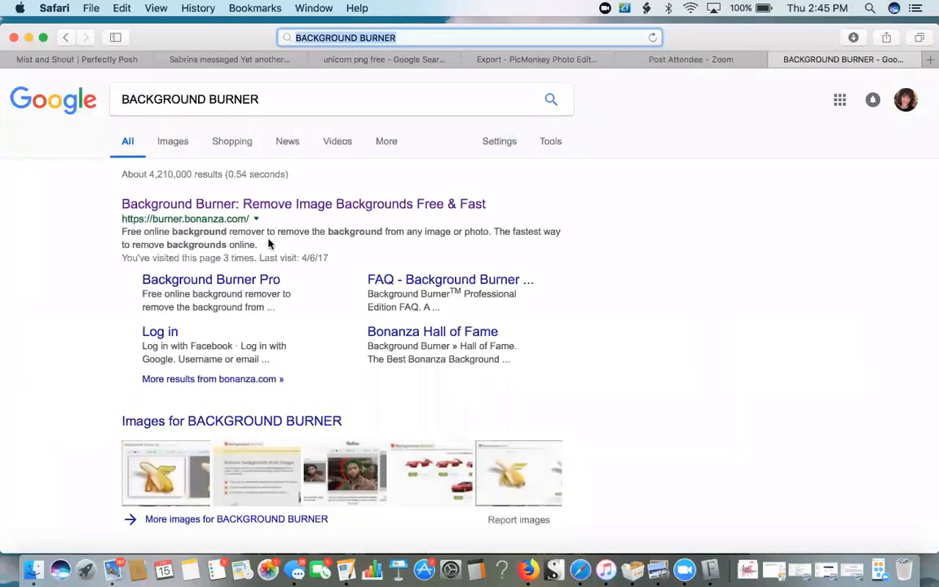
left_click(286, 205)
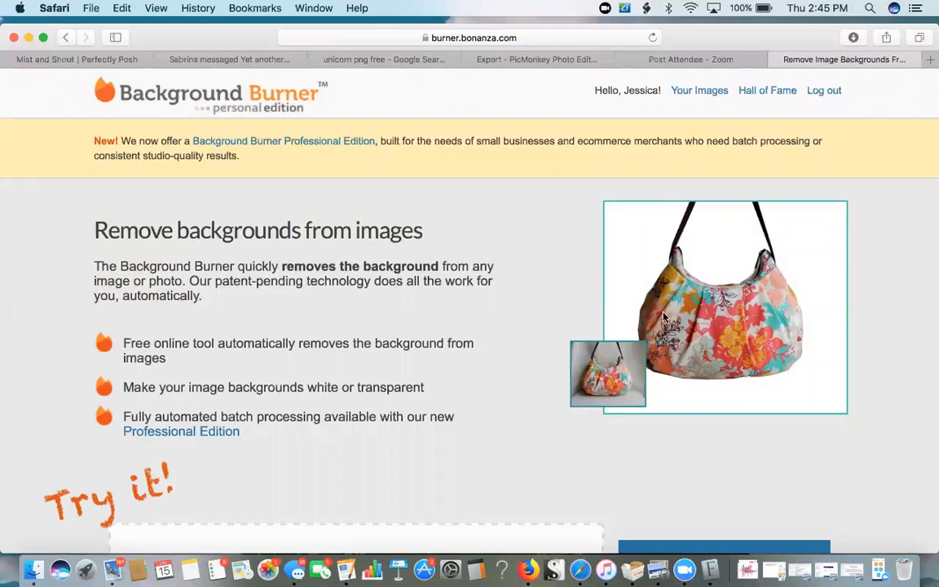
Upload HH5223-2.jpg from Downloads to Background Burner for background removal.
scroll(505, 419, "down", 3)
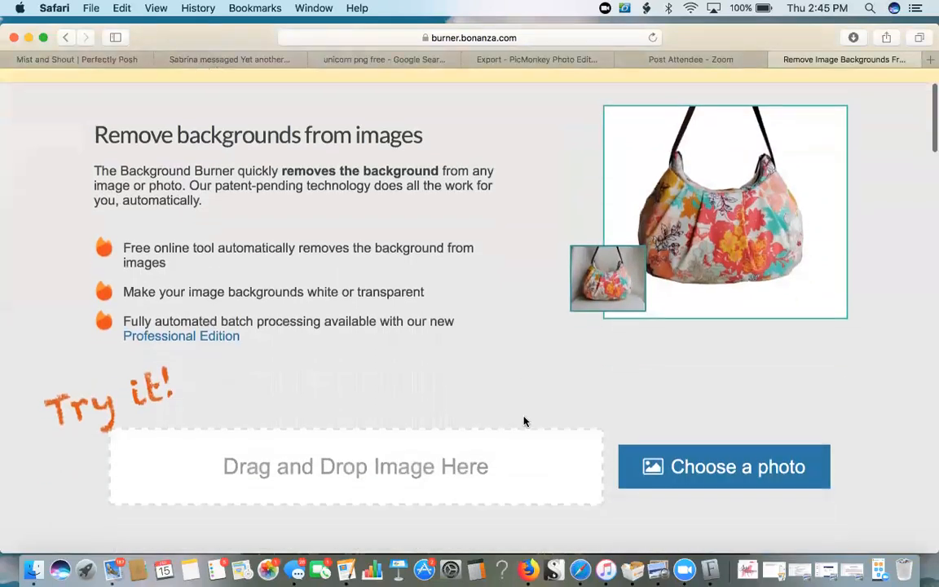
left_click(652, 483)
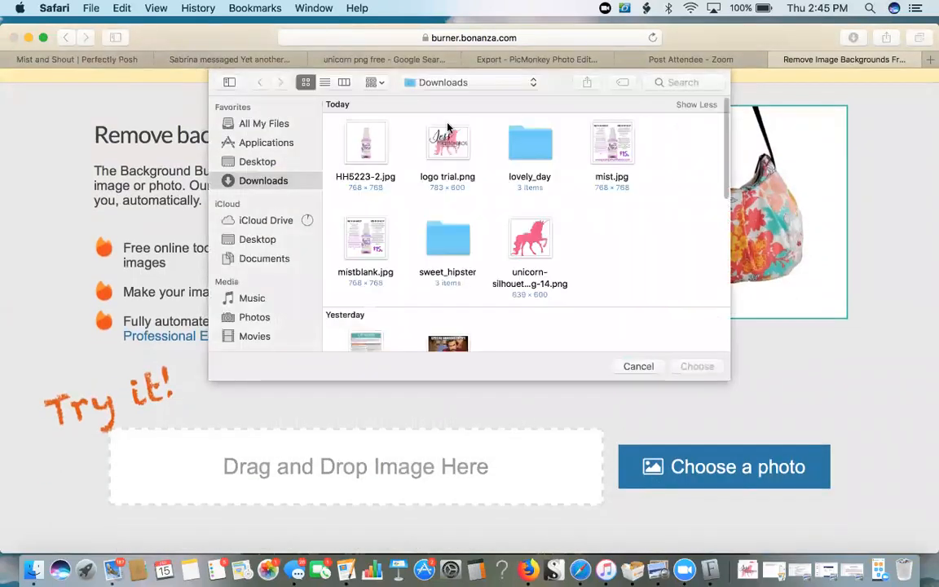
left_click(359, 147)
double_click(358, 147)
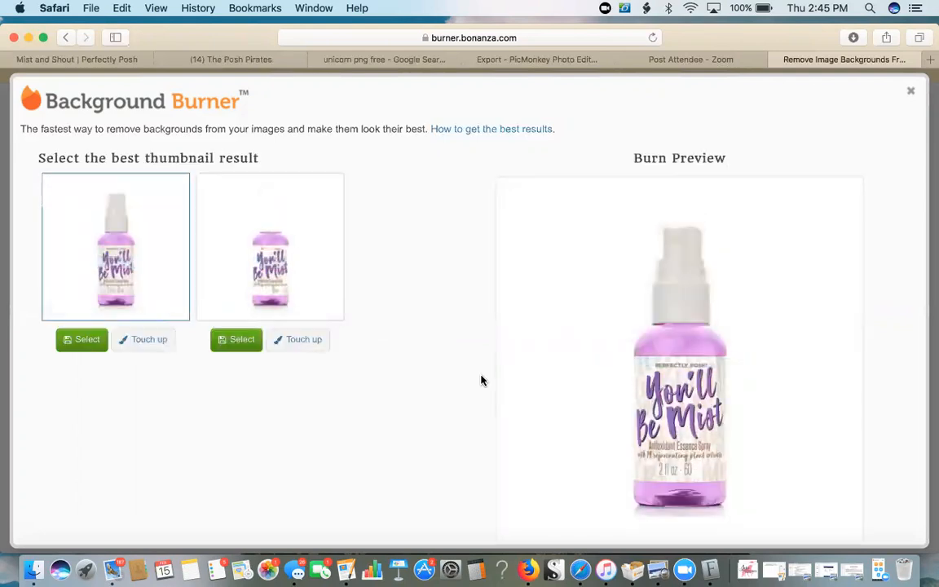
Accept the first burn result, attempt Replace background, and dismiss the resulting error.
scroll(481, 380, "down", 1)
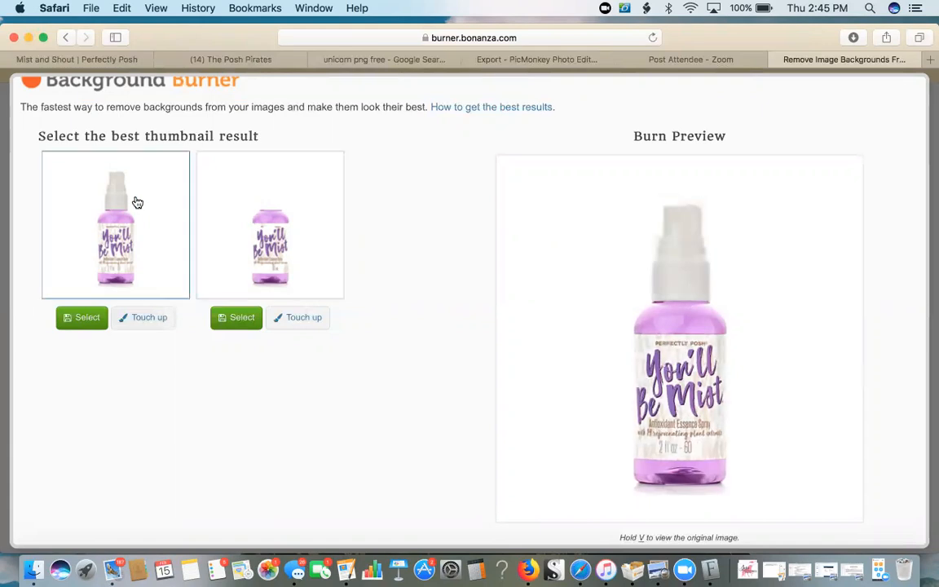
left_click(77, 327)
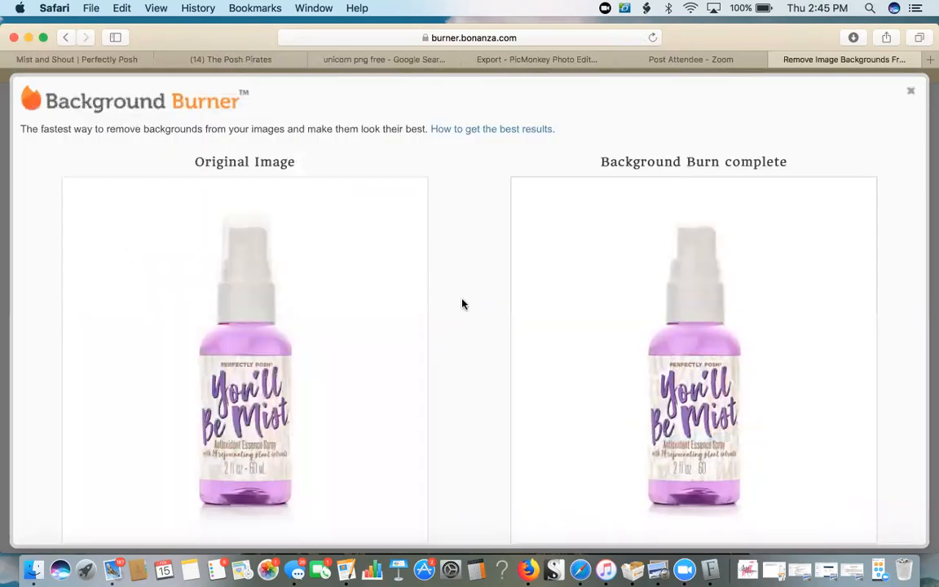
scroll(462, 304, "down", 3)
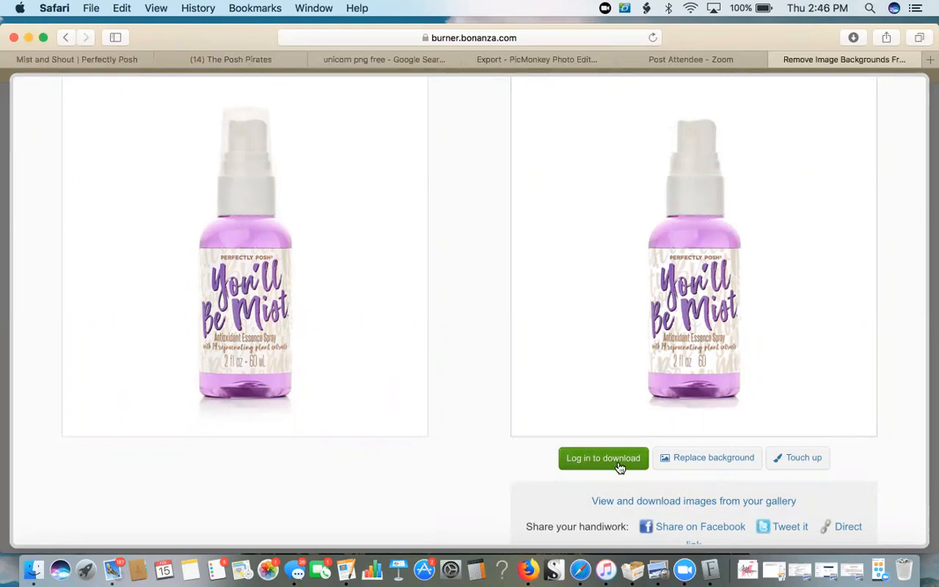
left_click(671, 461)
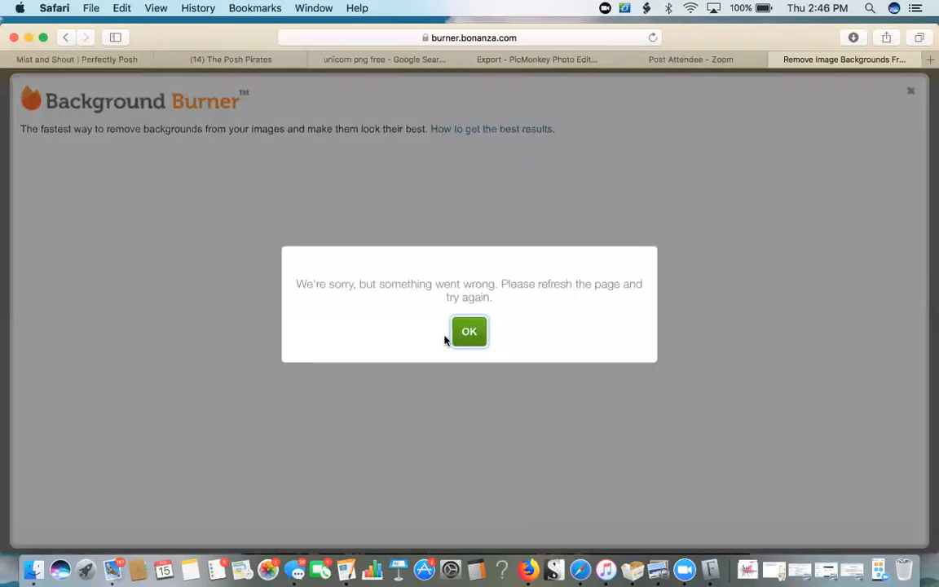
left_click(457, 332)
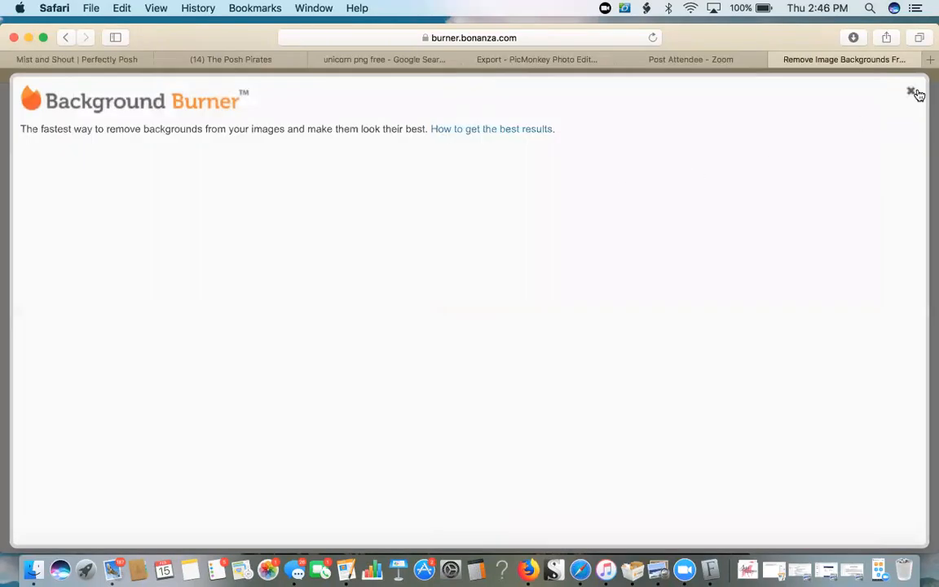
Close the Background Burner results without uploading another photo, then return to the PicMonkey export tab.
left_click(912, 92)
left_click(644, 461)
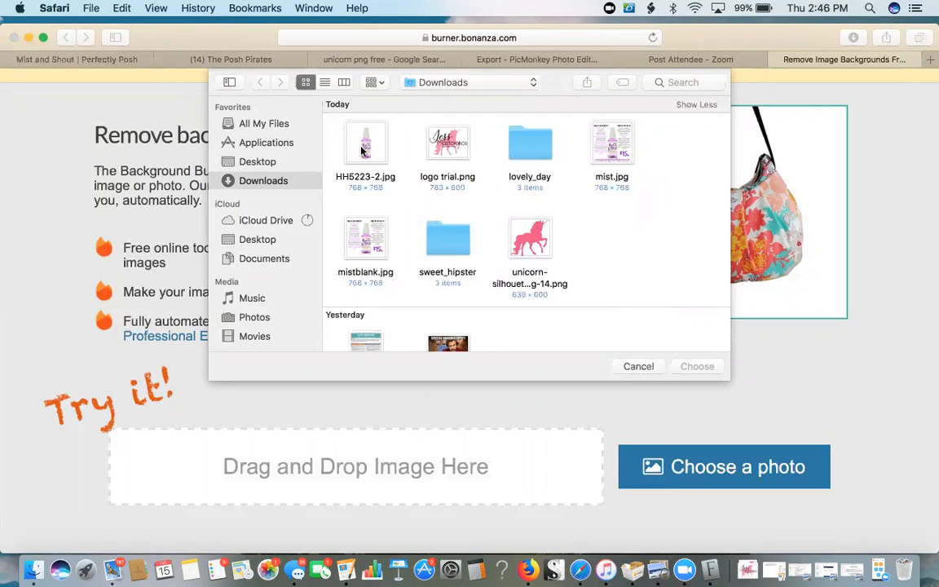
left_click(628, 366)
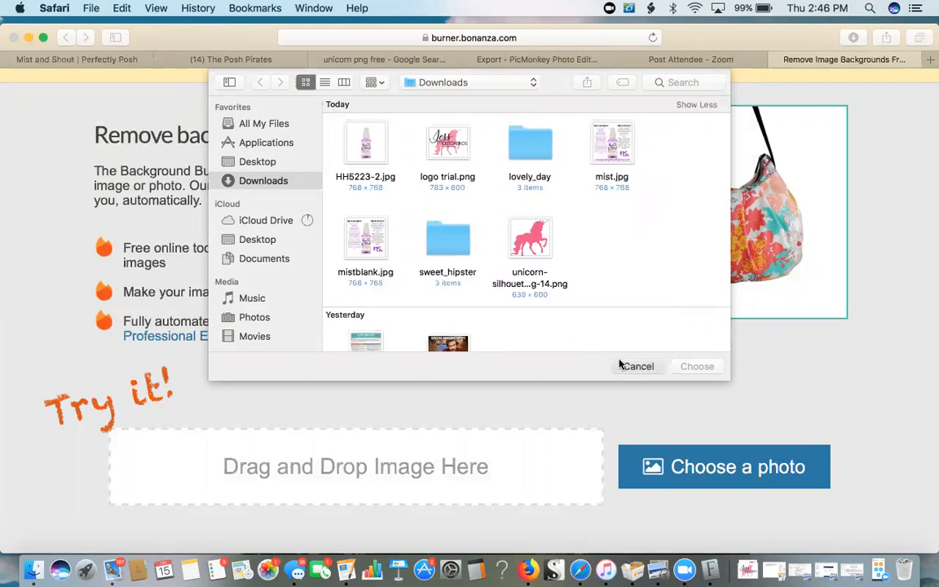
scroll(526, 236, "up", 3)
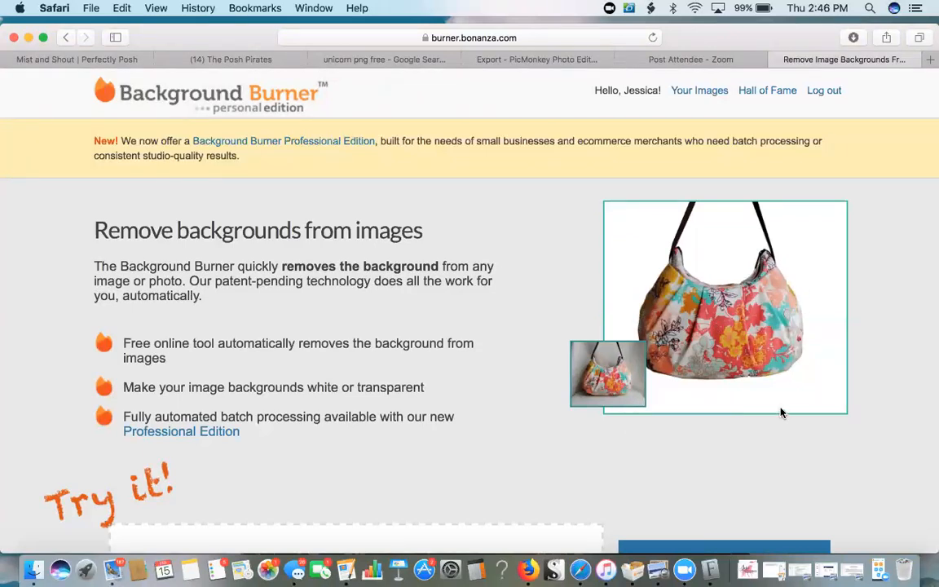
left_click(583, 62)
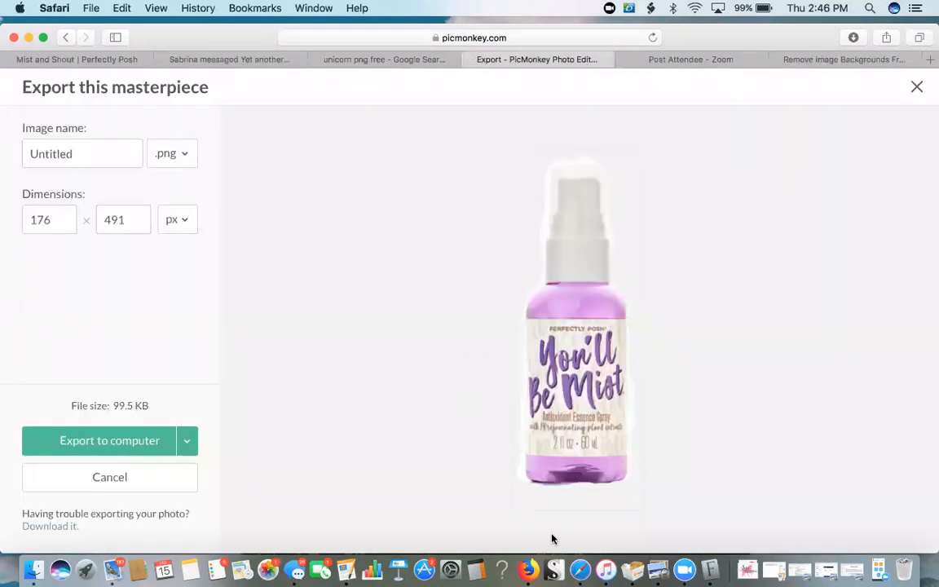
Close the bottle export, discard unsaved changes, and open the Posh Samples thank-you card from Hub.
left_click(918, 87)
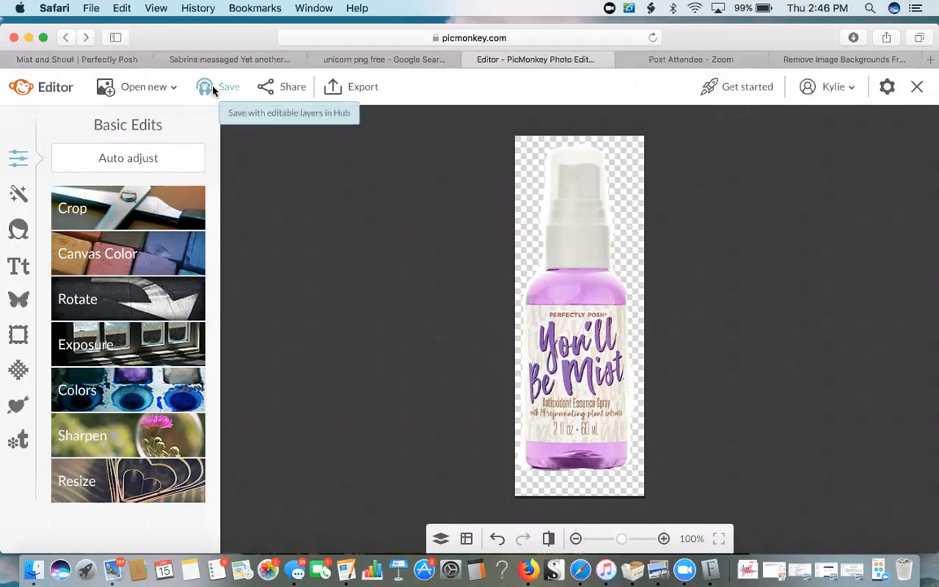
left_click(163, 87)
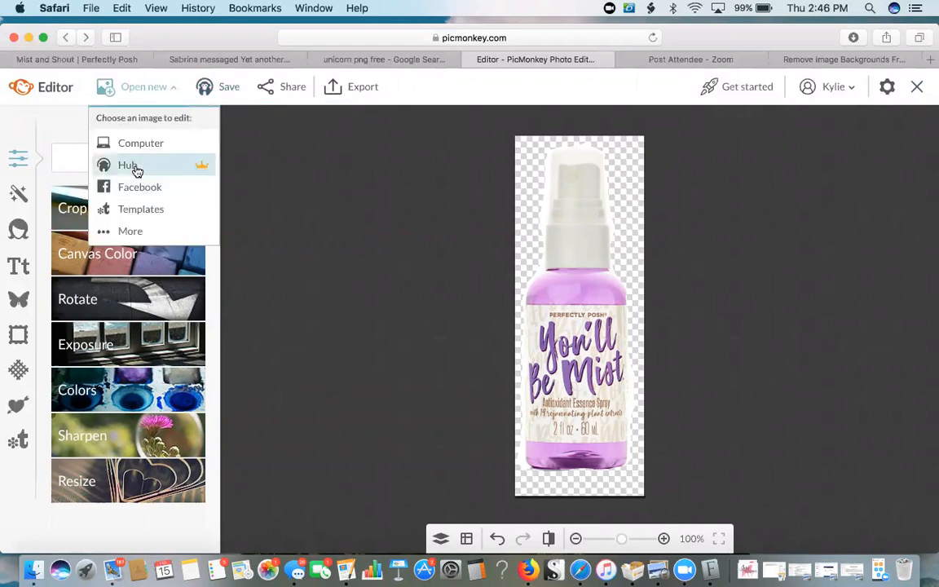
left_click(135, 168)
left_click(506, 385)
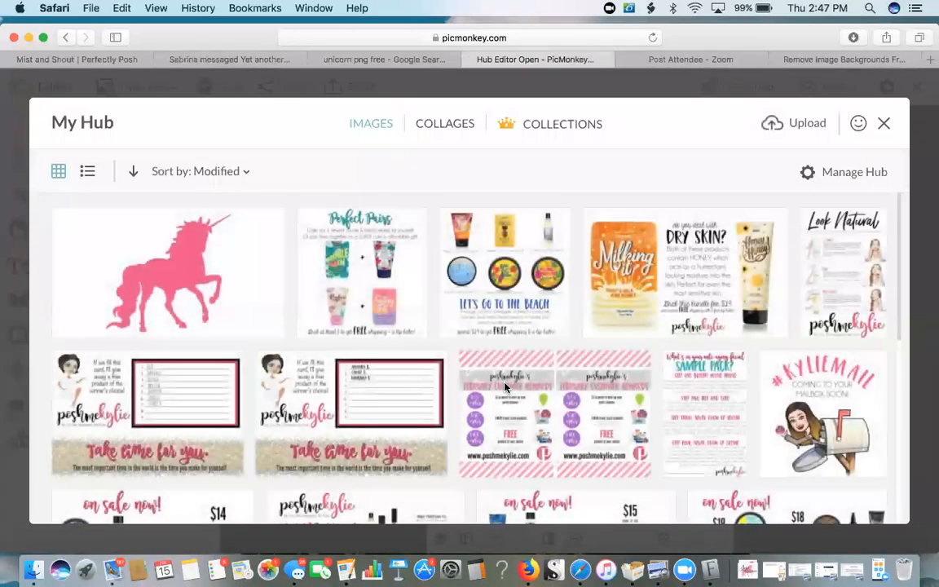
scroll(504, 387, "down", 4)
scroll(504, 387, "down", 10)
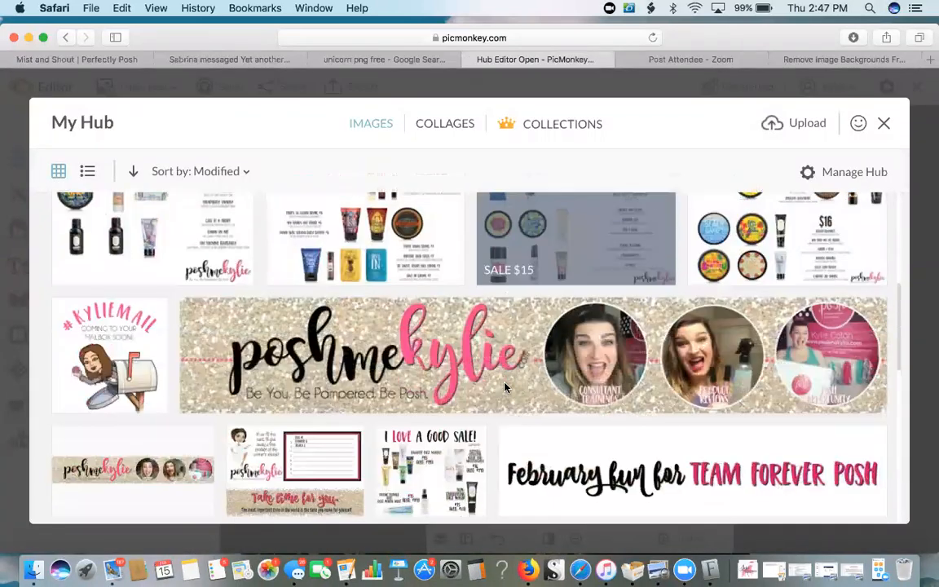
scroll(504, 387, "down", 10)
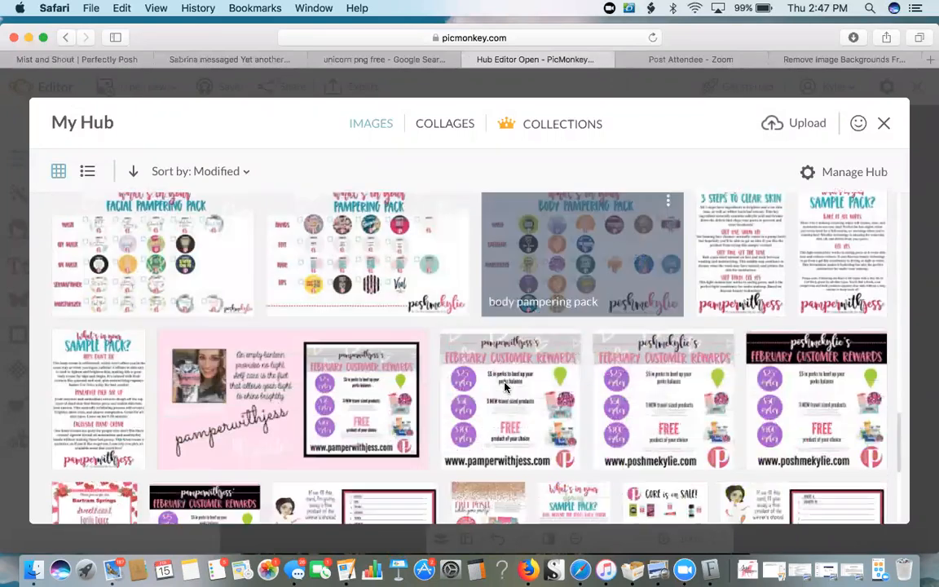
scroll(504, 387, "up", 3)
double_click(532, 276)
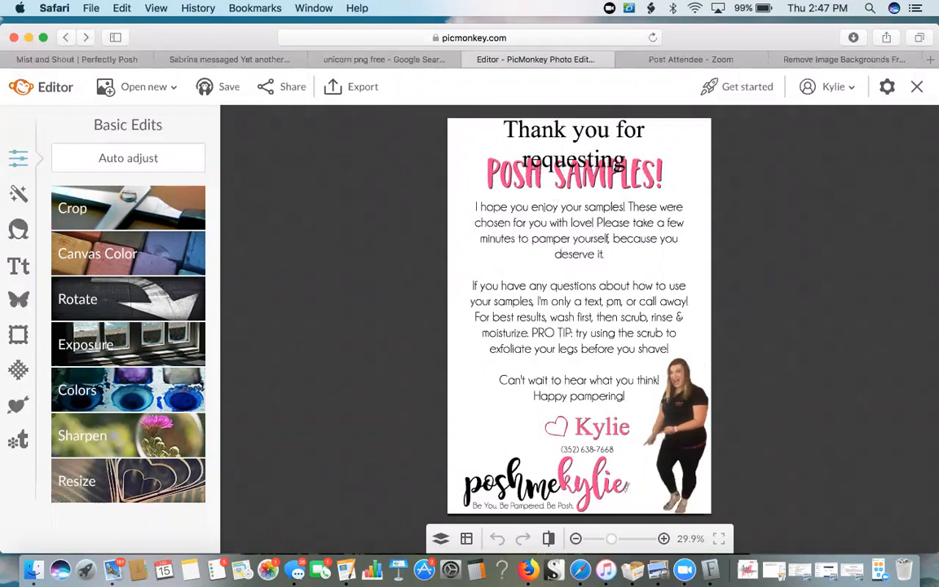
Add a pale pink heart from the Hearts overlays to the thank-you card.
left_click(555, 424)
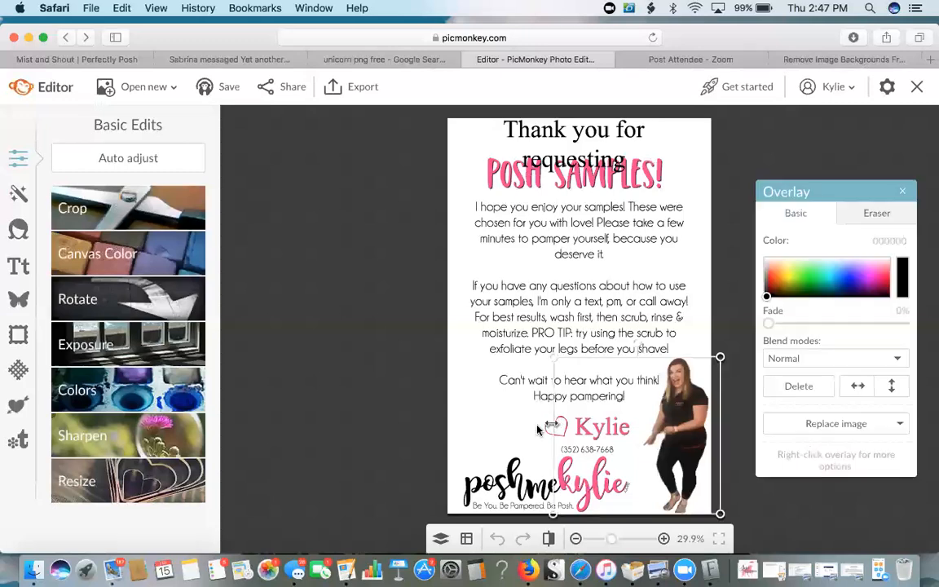
left_click(548, 424)
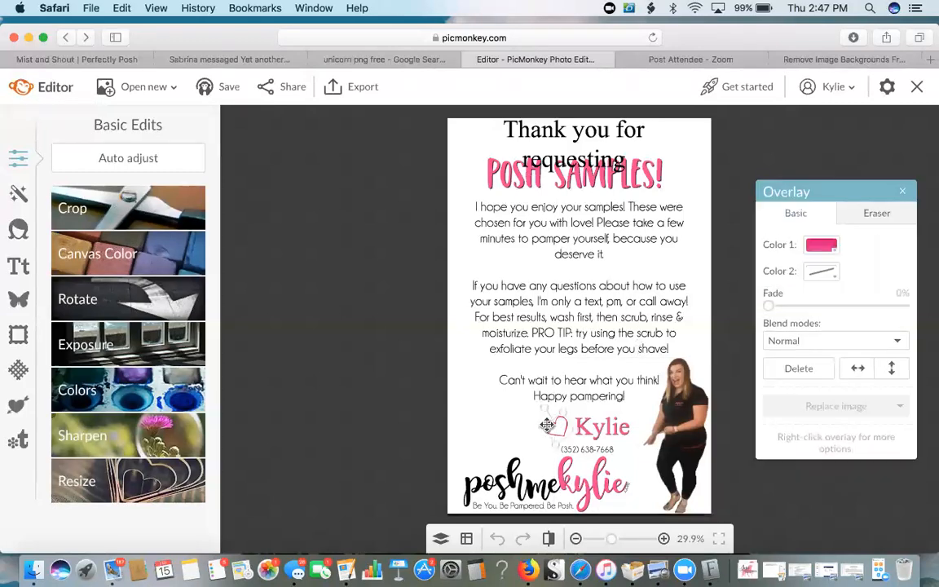
left_click(18, 299)
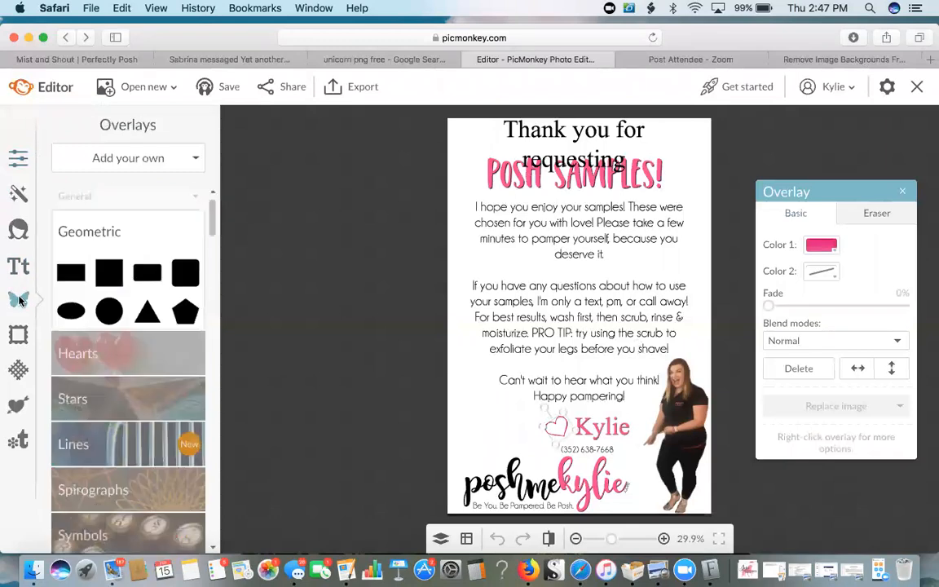
left_click(103, 360)
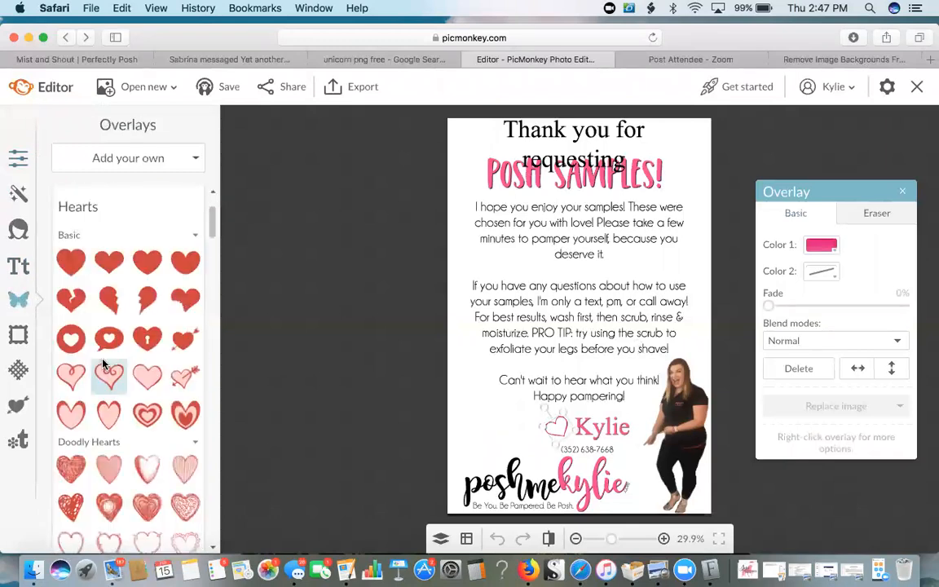
left_click(147, 380)
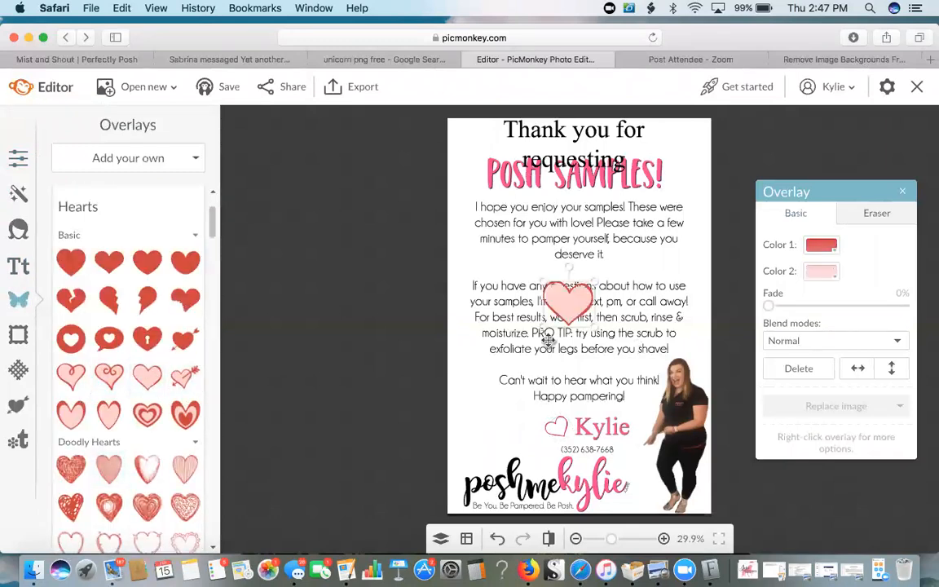
Make the heart's fill transparent and keep a pink outline.
left_click(823, 273)
left_click(814, 321)
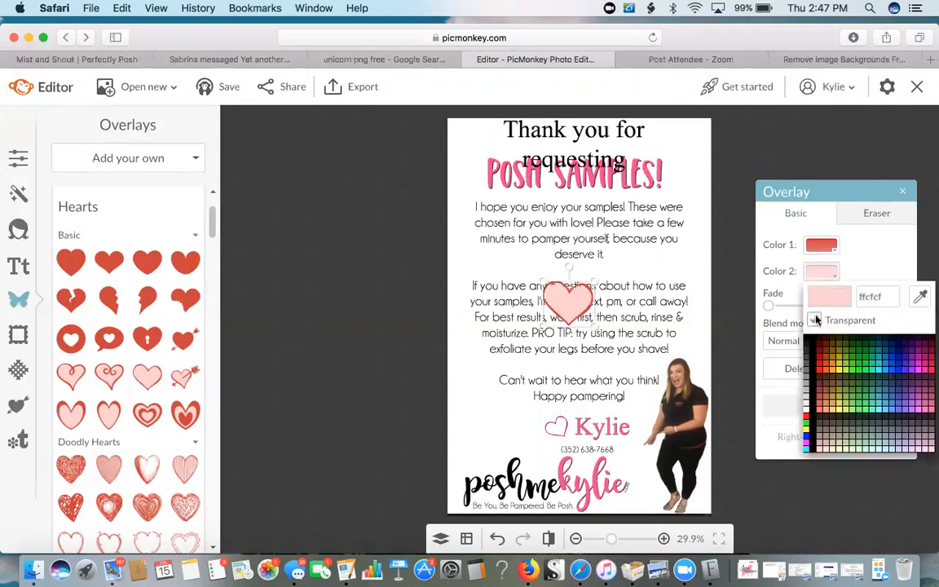
left_click(822, 271)
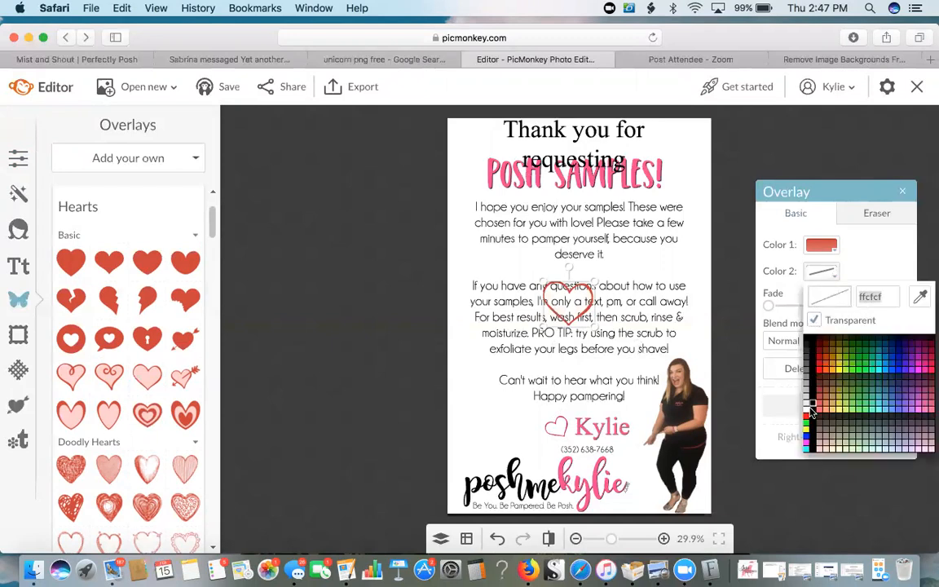
left_click(805, 414)
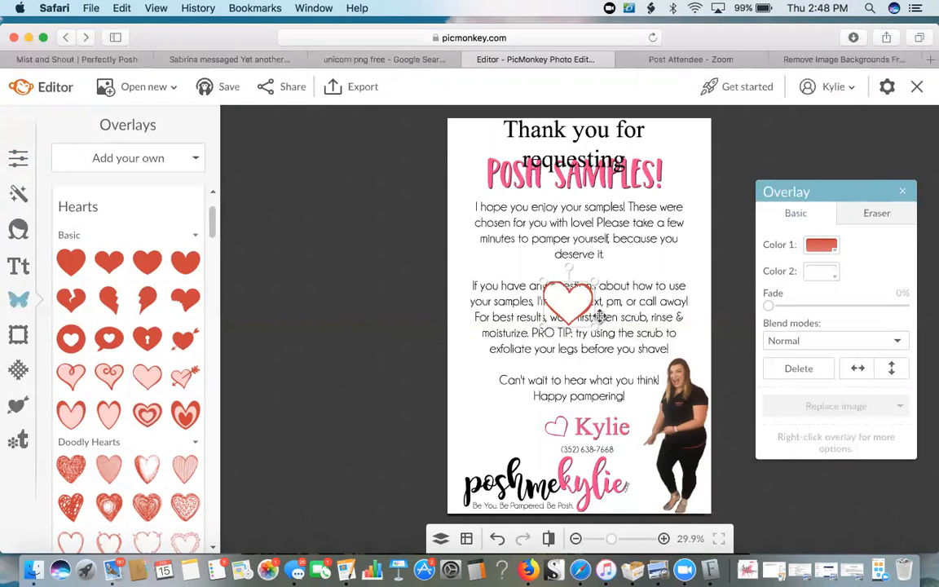
left_click(812, 276)
left_click(812, 320)
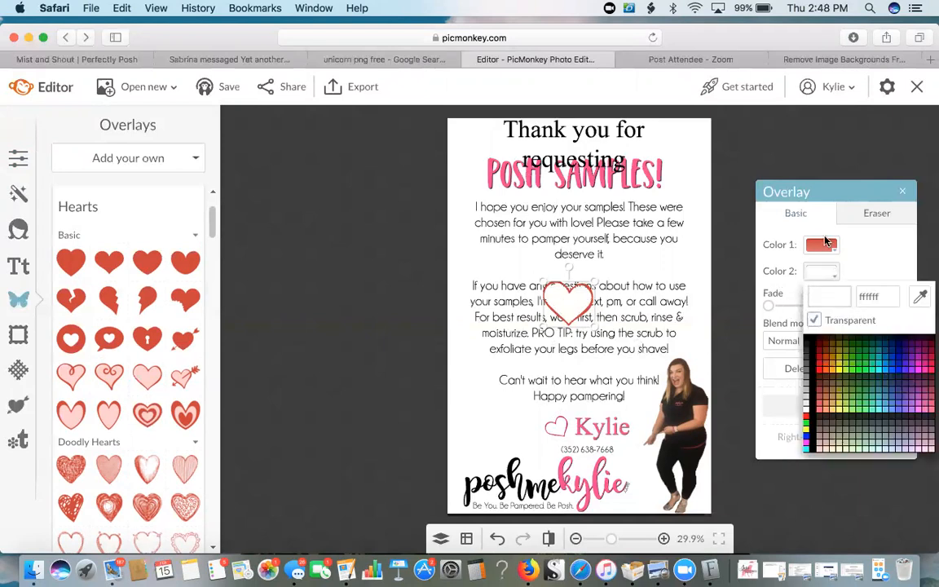
left_click(823, 246)
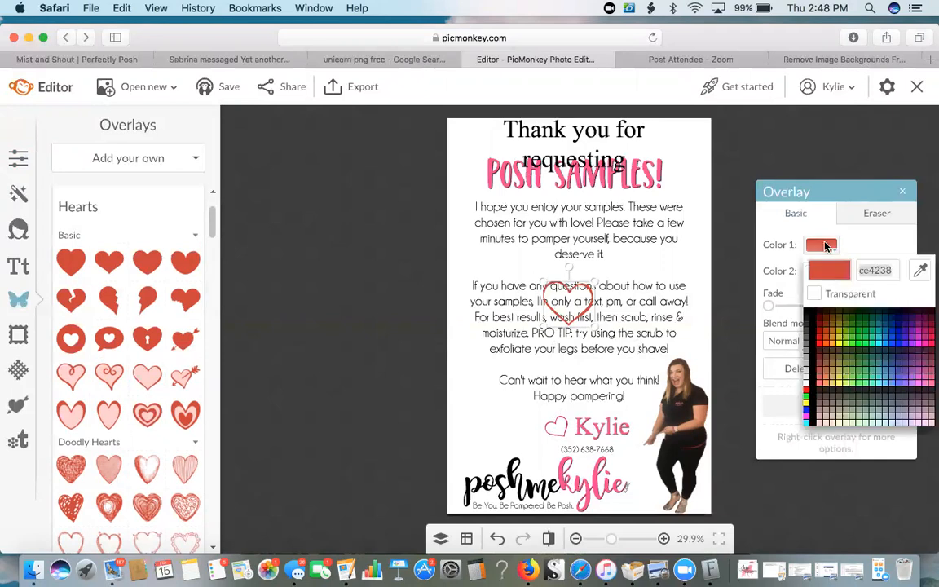
left_click(926, 341)
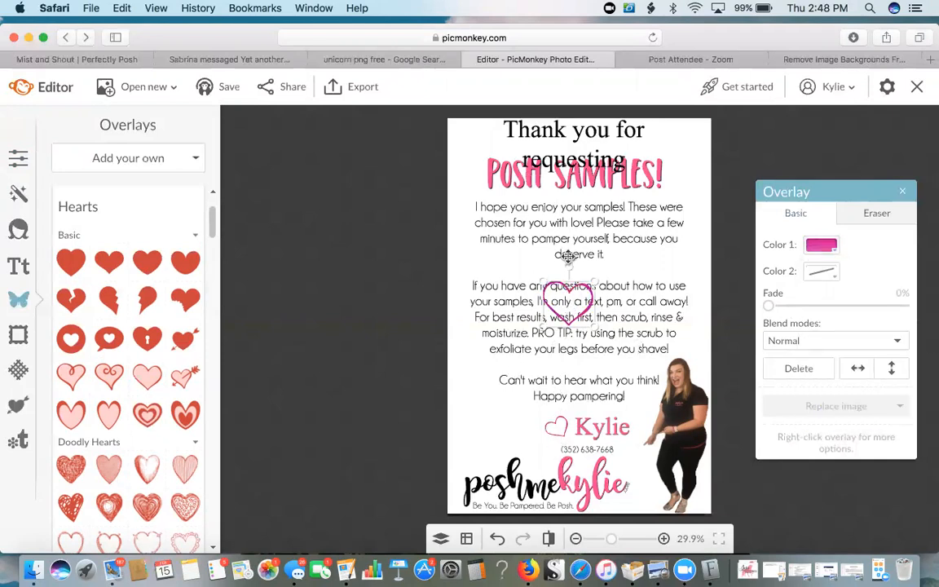
Tilt the pink heart and move it near 'deserve it', then delete it.
left_click_drag(565, 268, 544, 279)
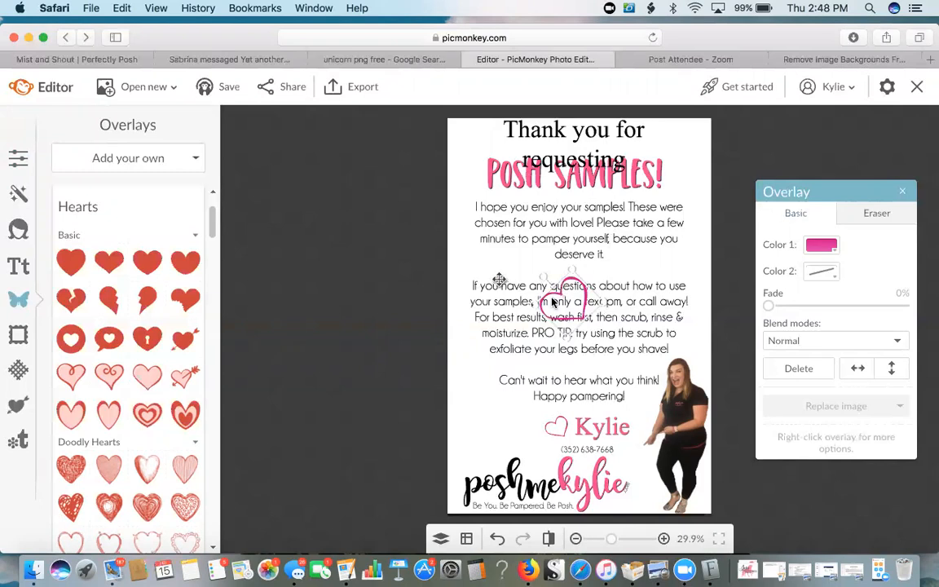
left_click_drag(571, 311, 533, 258)
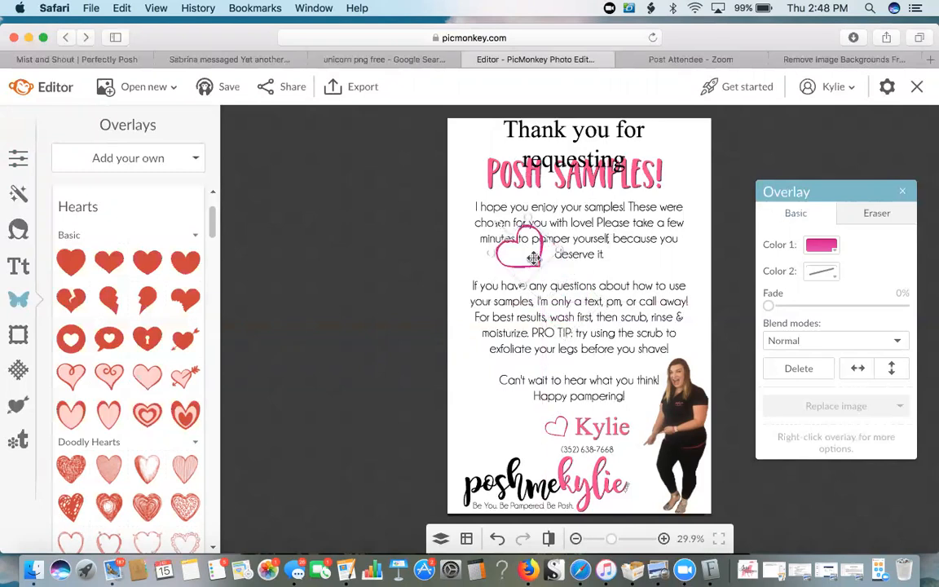
left_click(613, 235)
key("super+a")
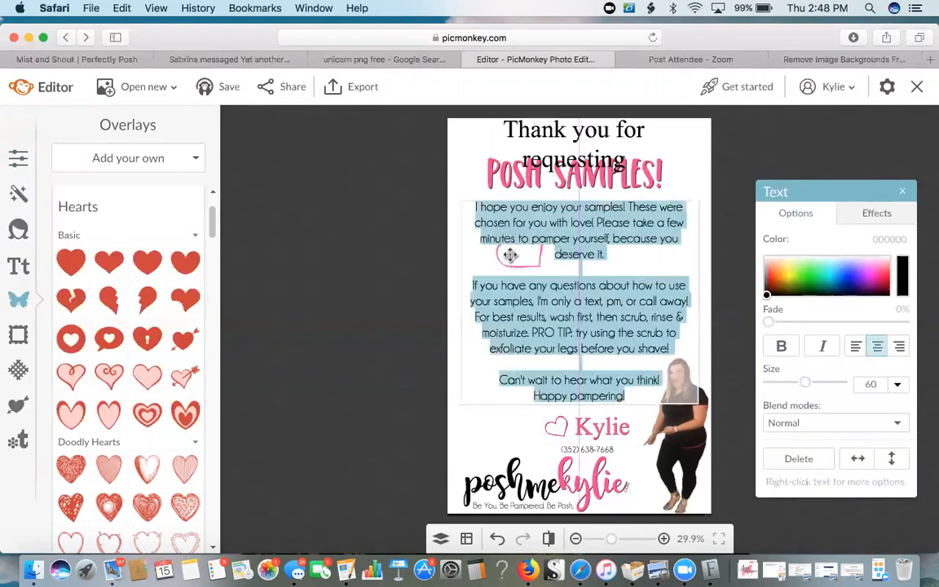
left_click(405, 266)
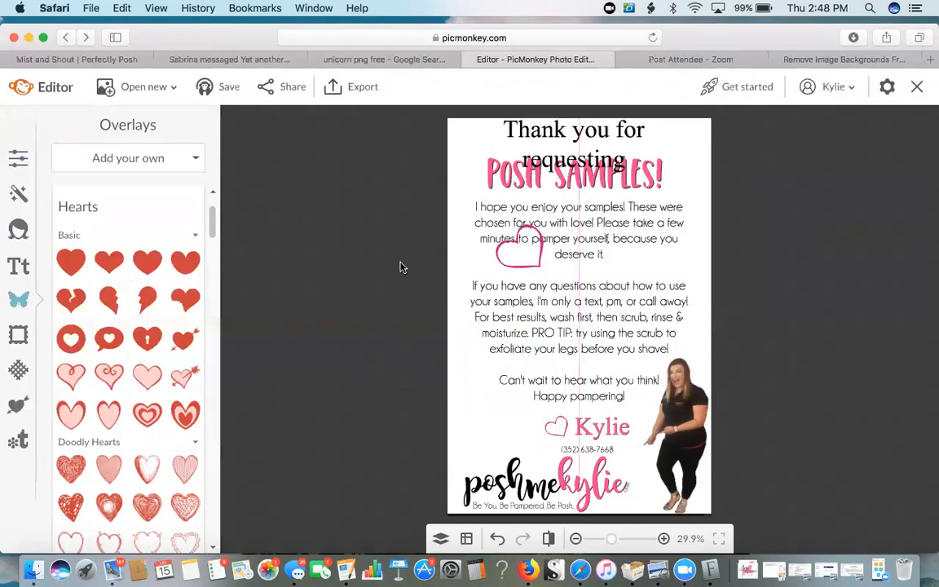
left_click(528, 252)
key("BackSpace")
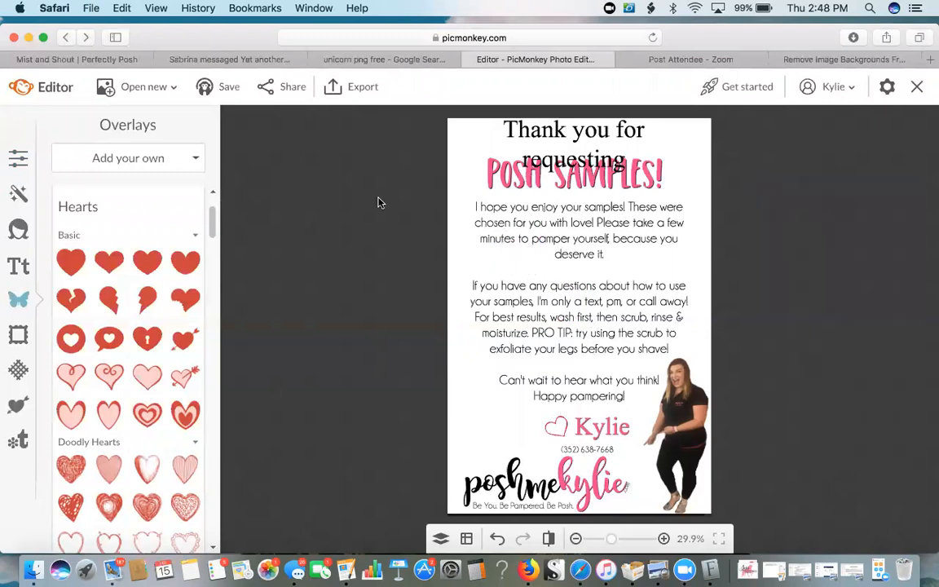
Discard the thank-you card unsaved and scroll through the saved product graphics and cards in My Hub.
left_click(916, 89)
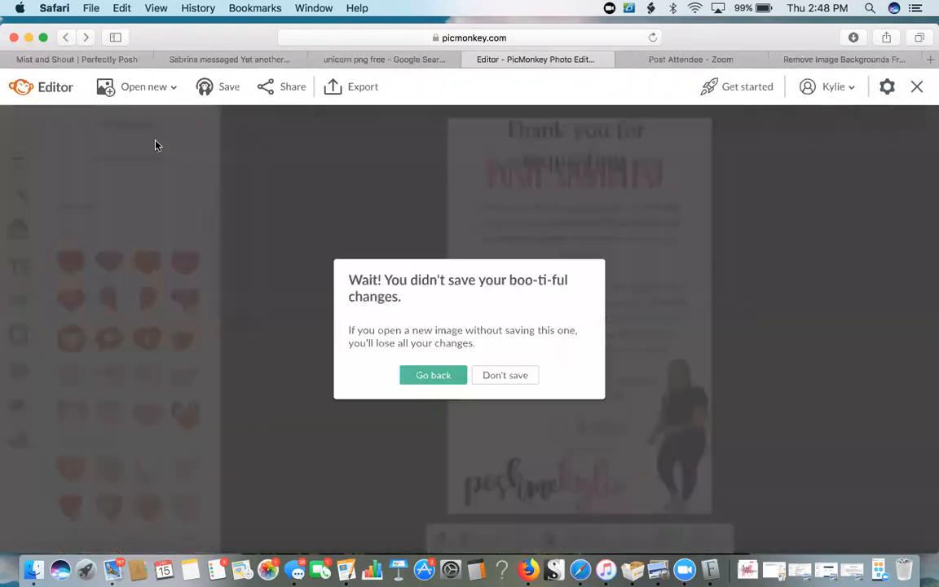
left_click(512, 381)
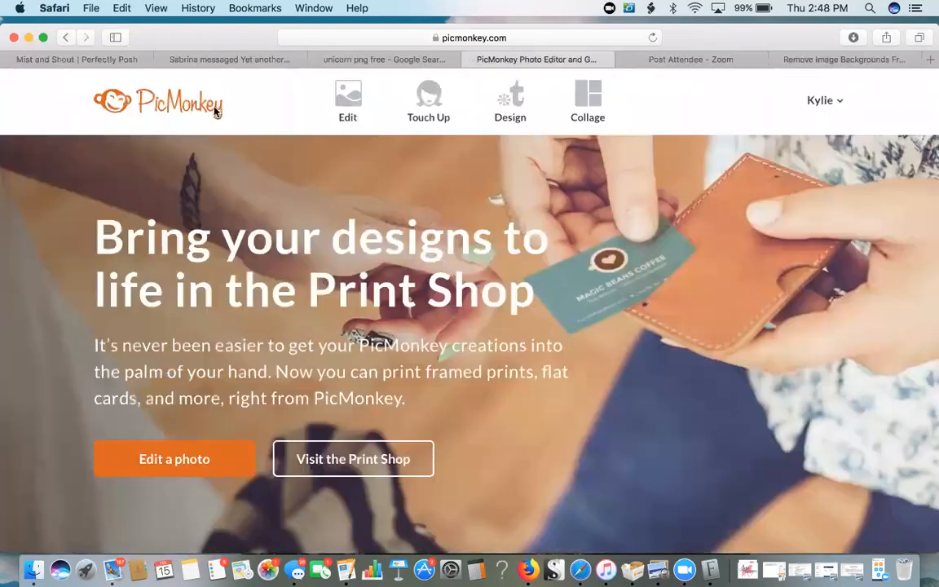
mouse_move(444, 114)
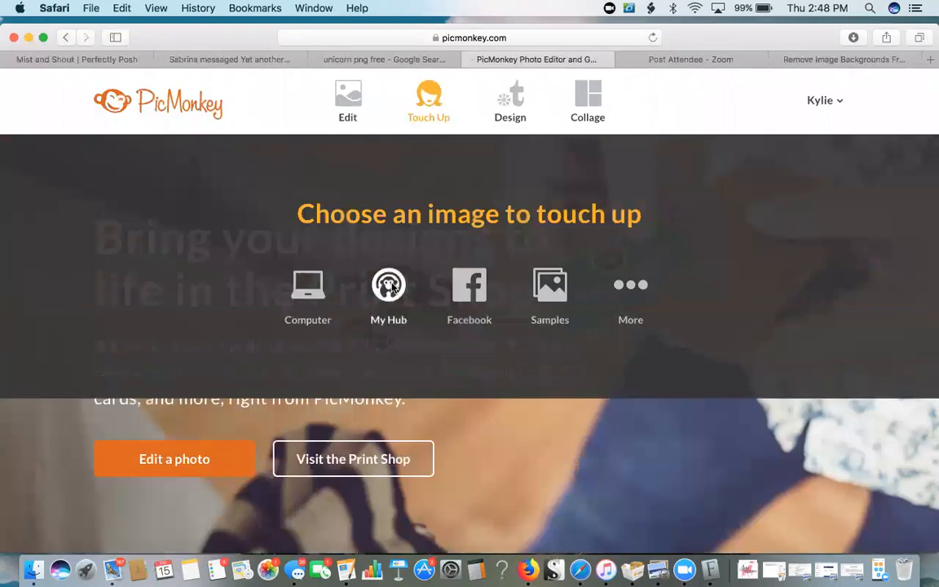
left_click(387, 286)
scroll(391, 286, "down", 10)
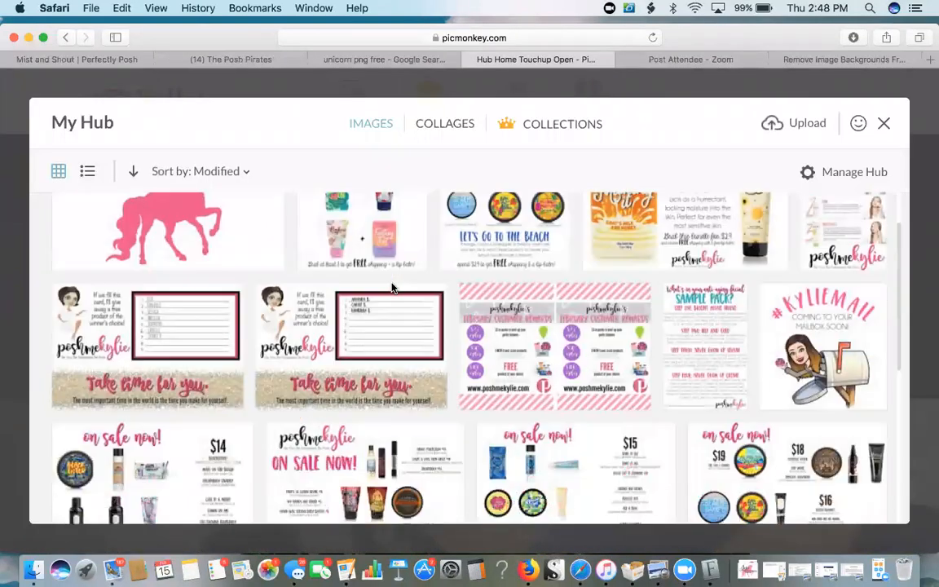
scroll(391, 287, "down", 15)
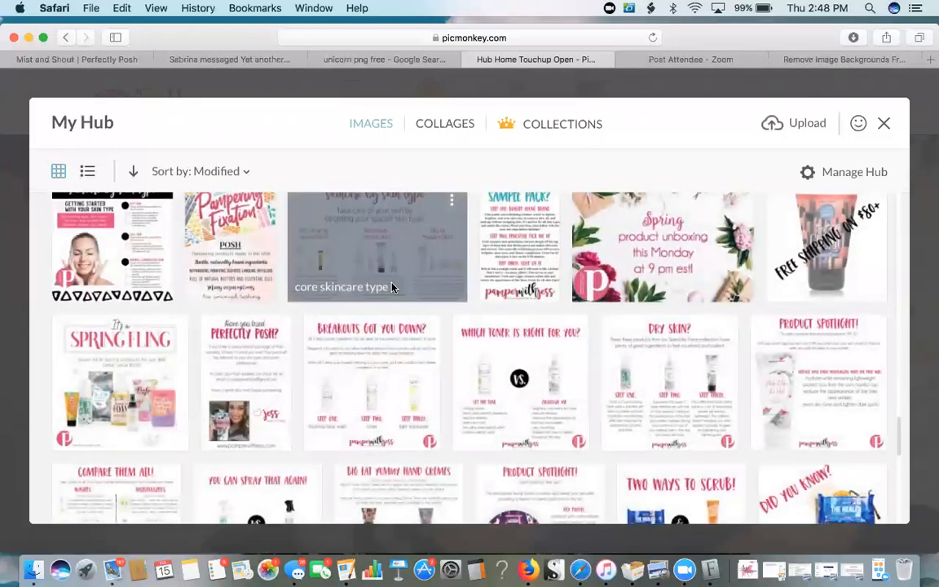
scroll(392, 287, "down", 5)
scroll(391, 287, "down", 3)
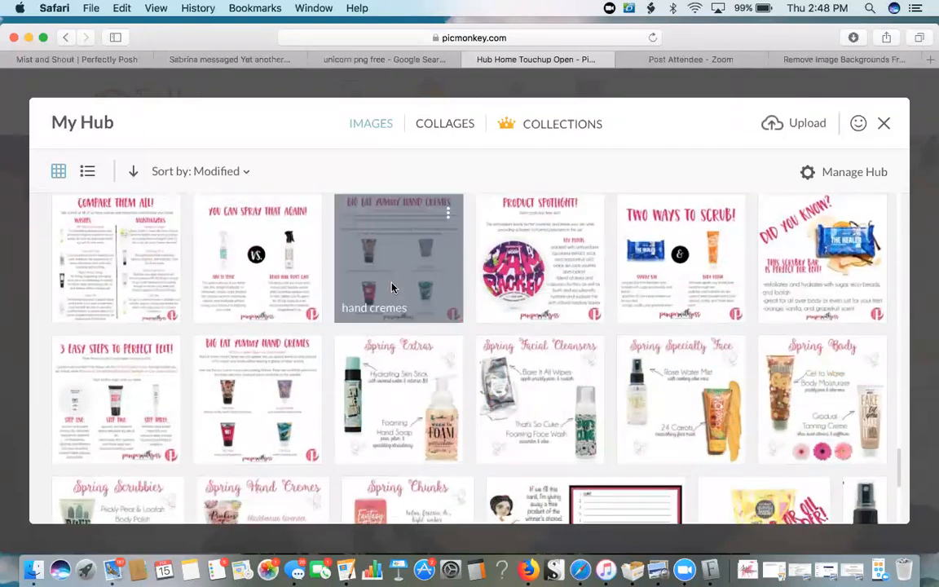
scroll(391, 285, "up", 1)
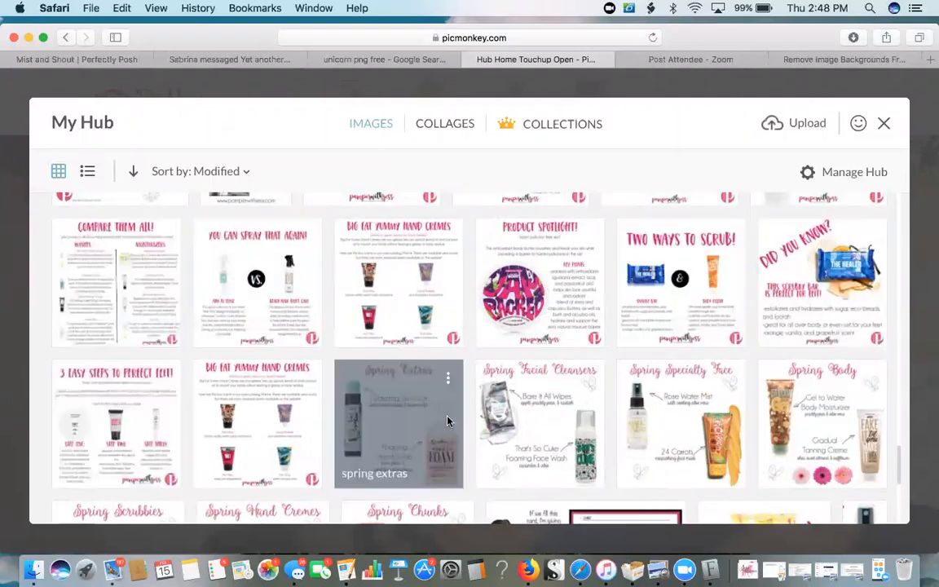
scroll(447, 421, "down", 1)
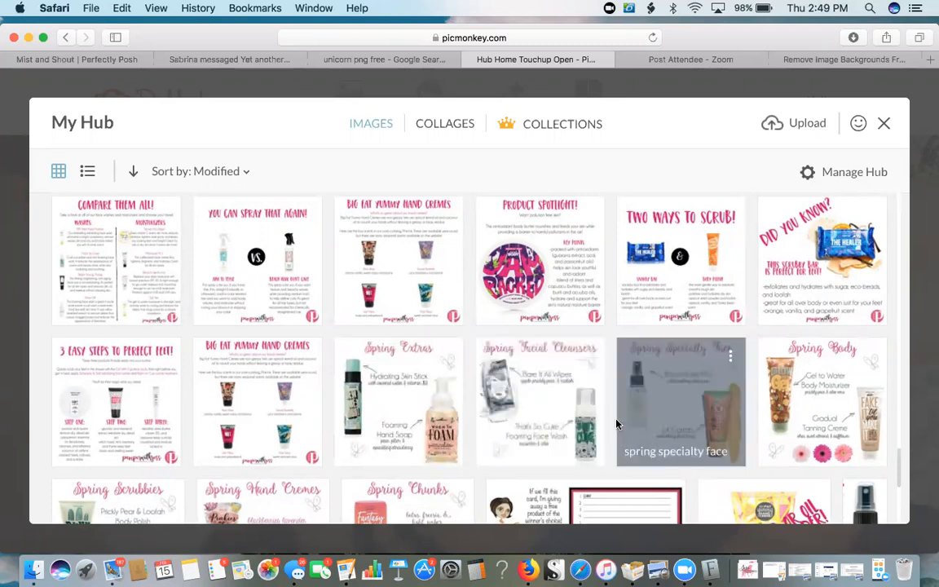
Open the 'THE BRIGHT TIME OF DAY' Bramble On screenshot in the Editor and show the Overlays library.
scroll(611, 425, "down", 3)
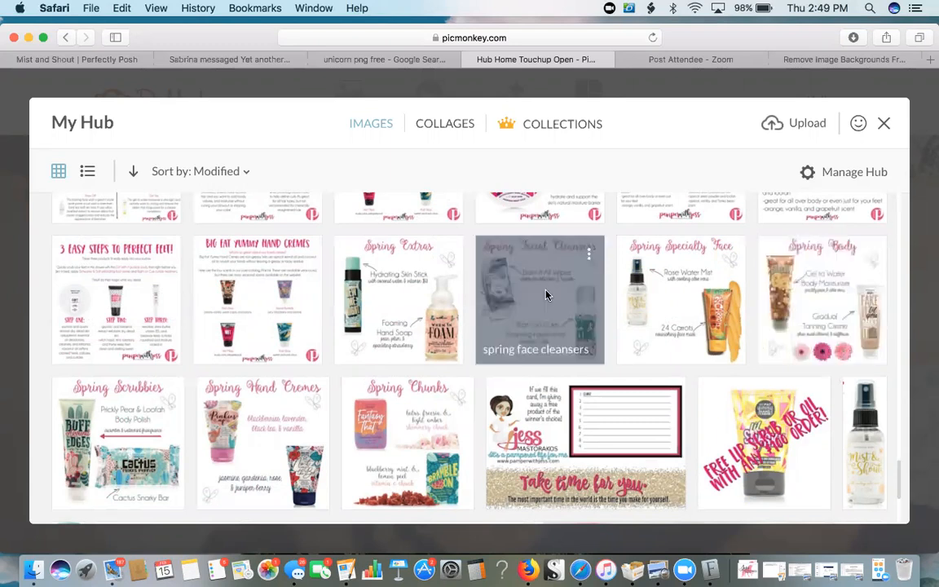
scroll(546, 295, "down", 5)
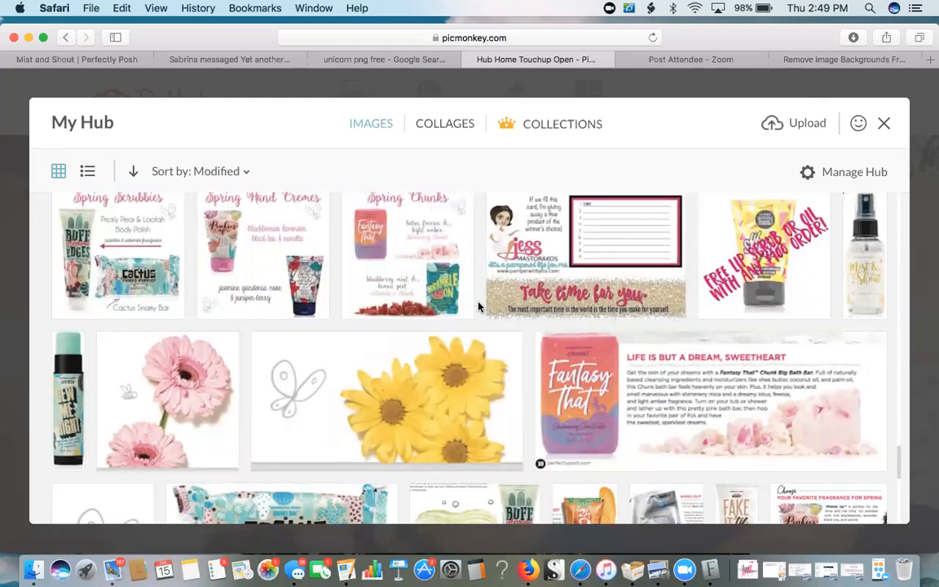
scroll(478, 306, "down", 3)
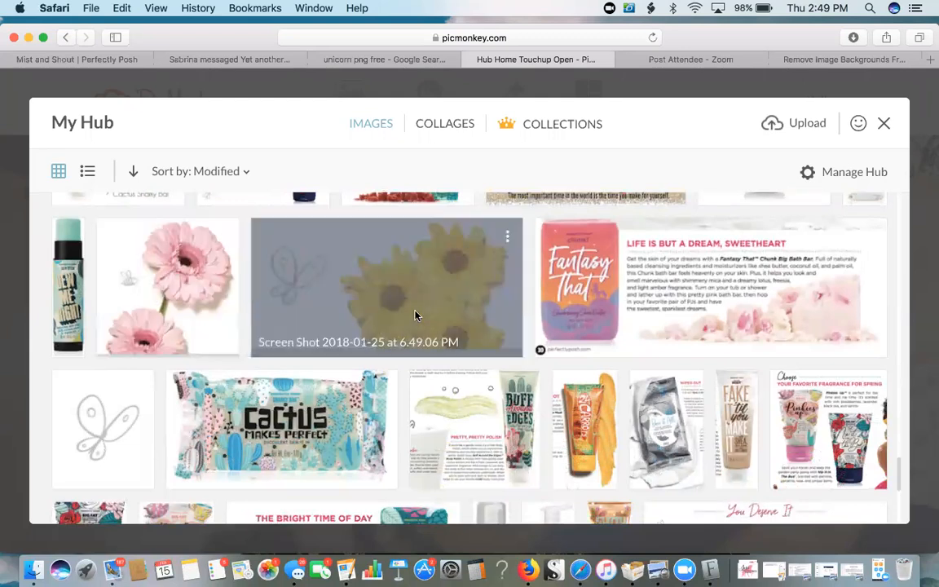
scroll(414, 316, "down", 3)
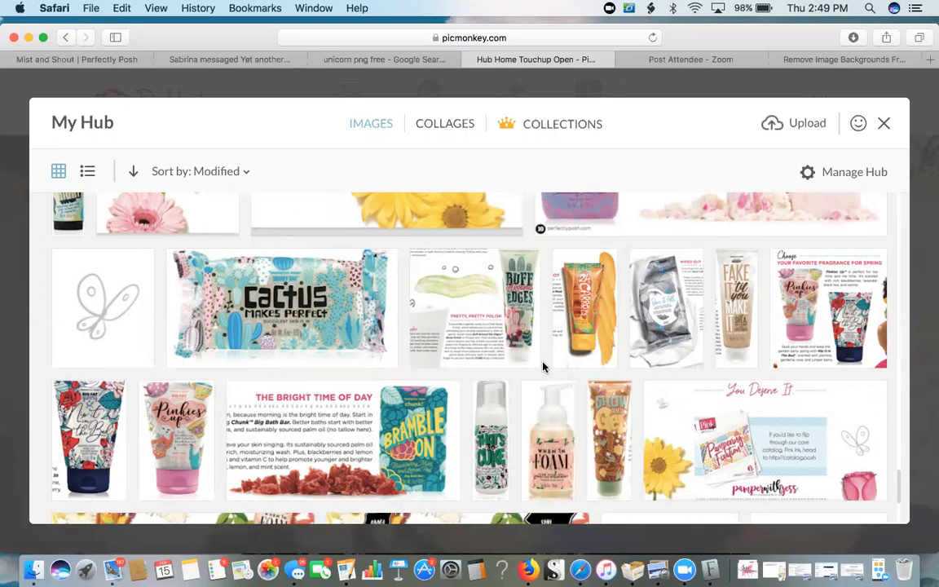
scroll(543, 367, "up", 5)
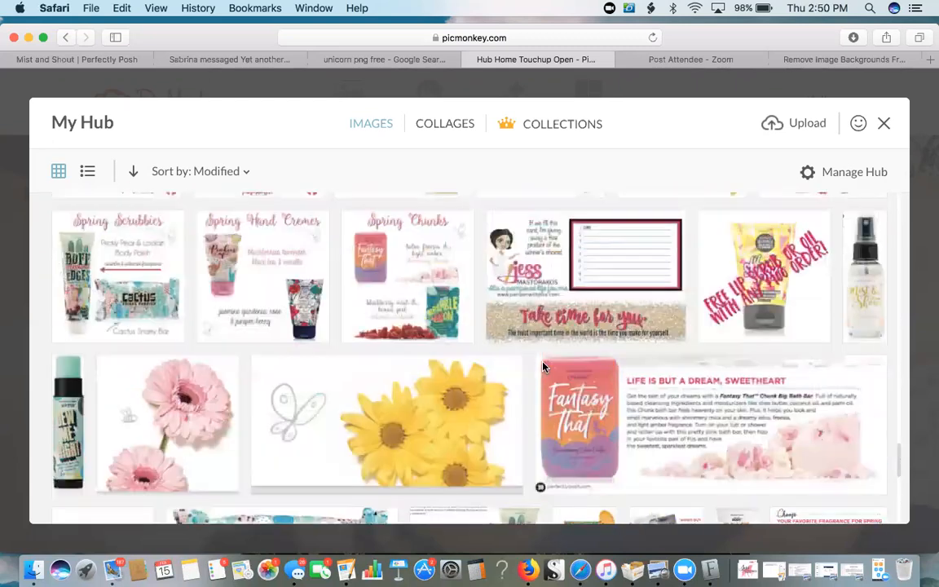
scroll(543, 367, "up", 2)
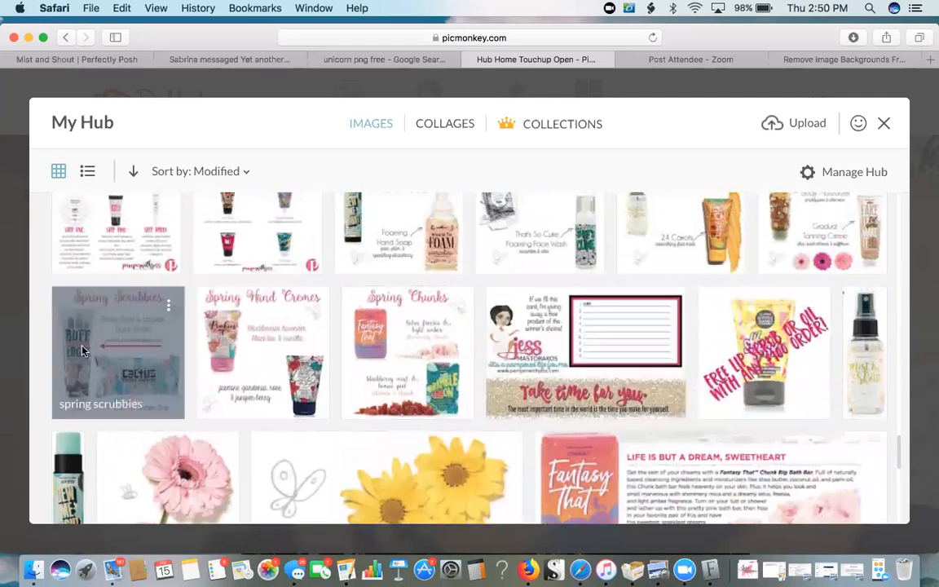
scroll(496, 417, "down", 7)
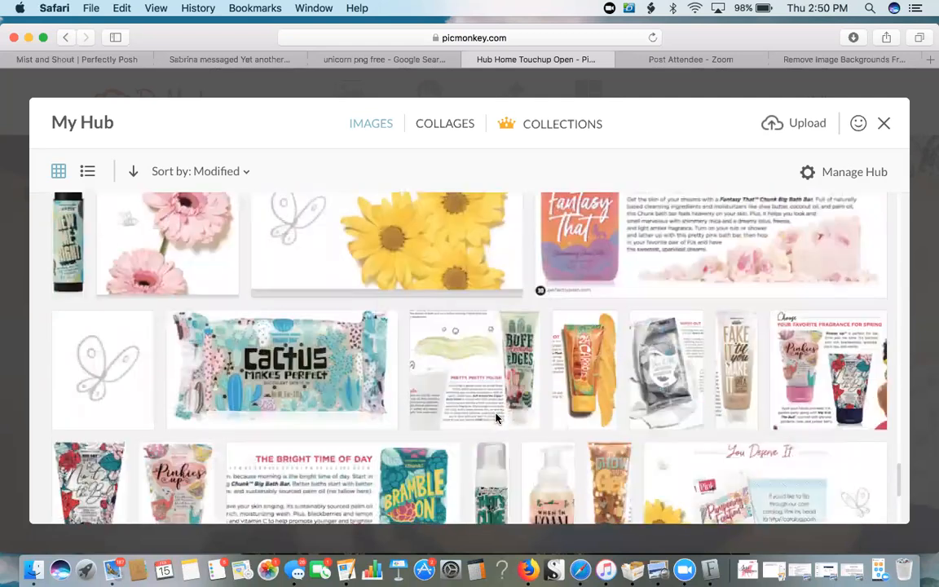
scroll(496, 417, "down", 4)
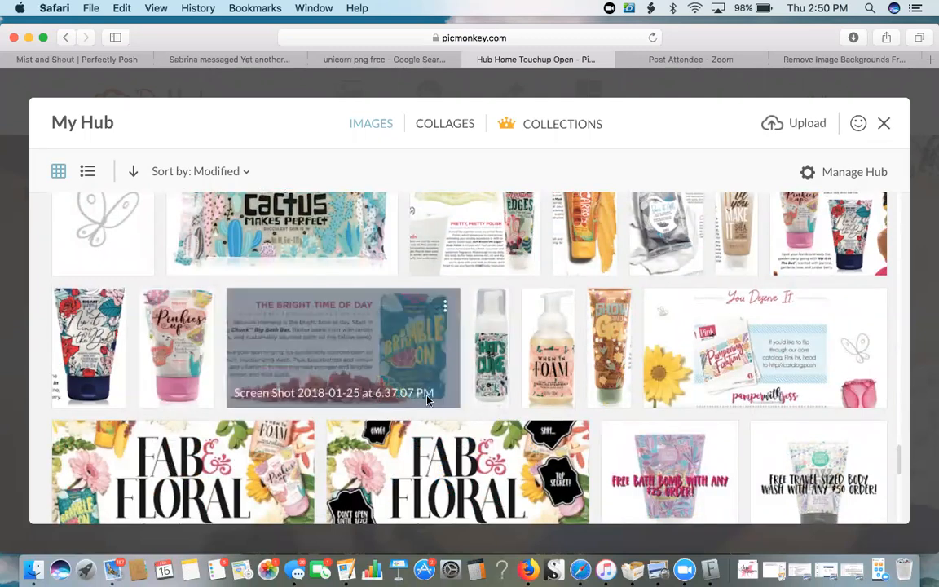
scroll(427, 397, "up", 10)
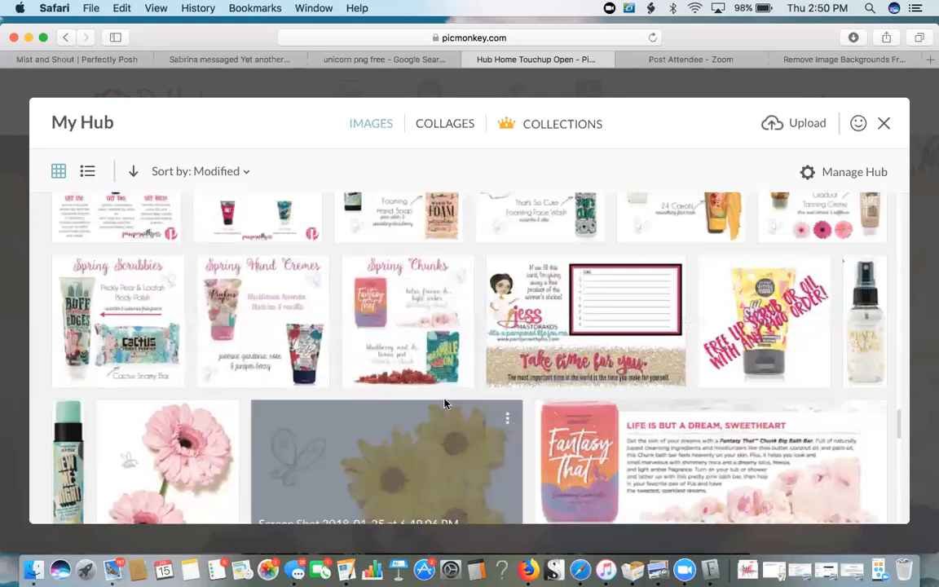
scroll(444, 404, "down", 10)
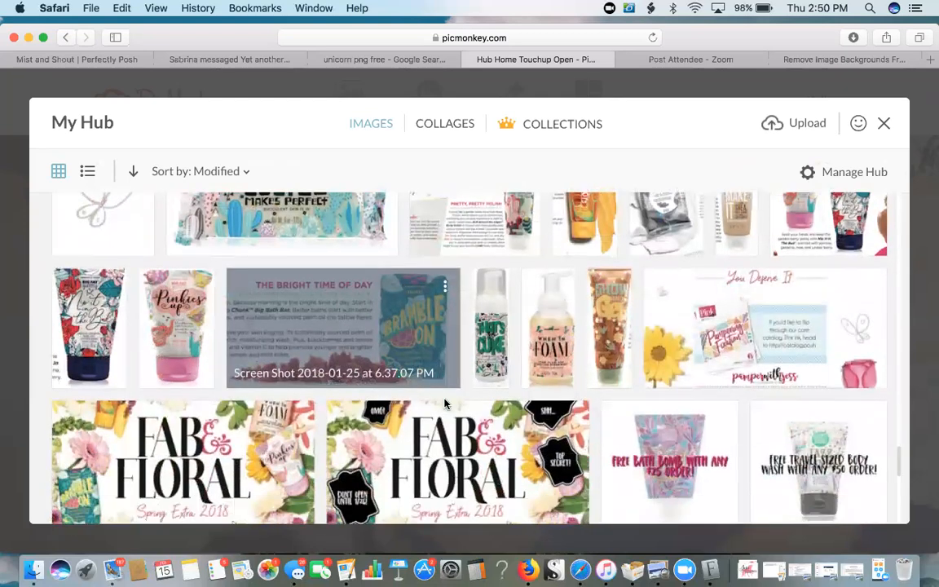
left_click(400, 357)
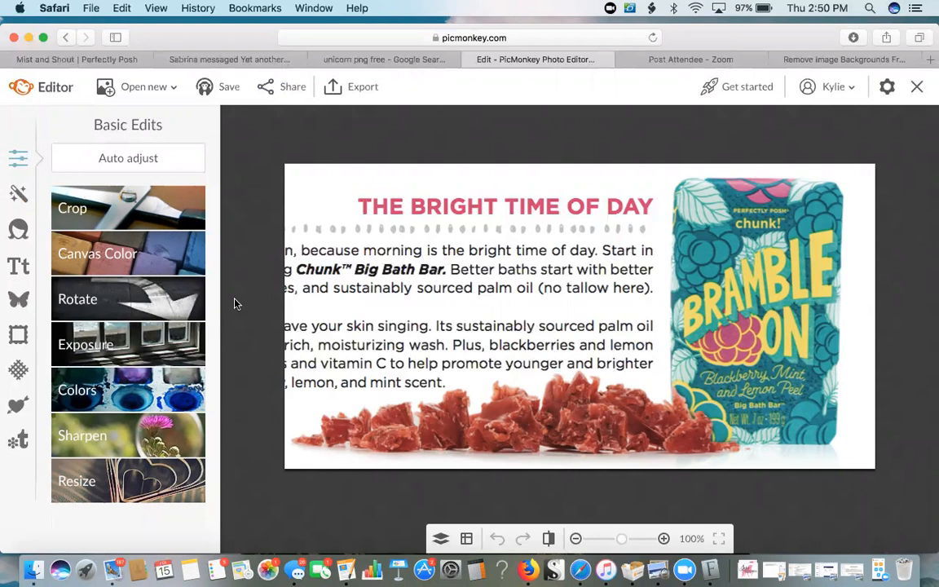
left_click(14, 305)
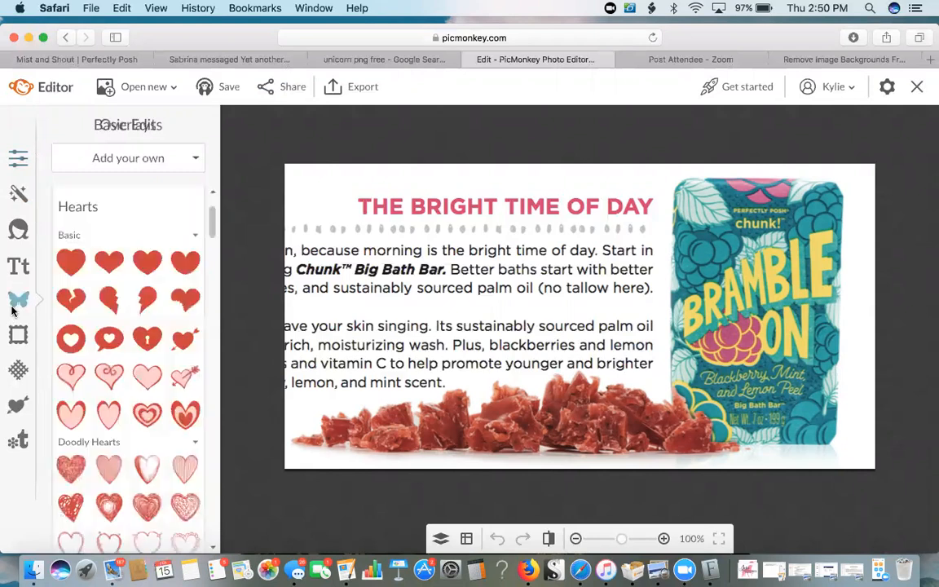
scroll(130, 203, "up", 3)
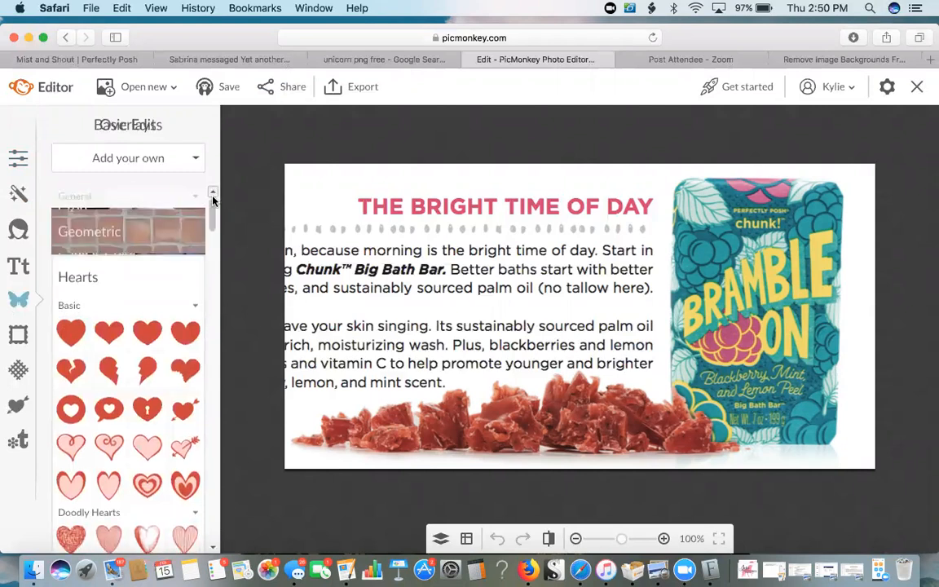
Add a Geometric rectangle and stretch it over the product description paragraph.
left_click(146, 221)
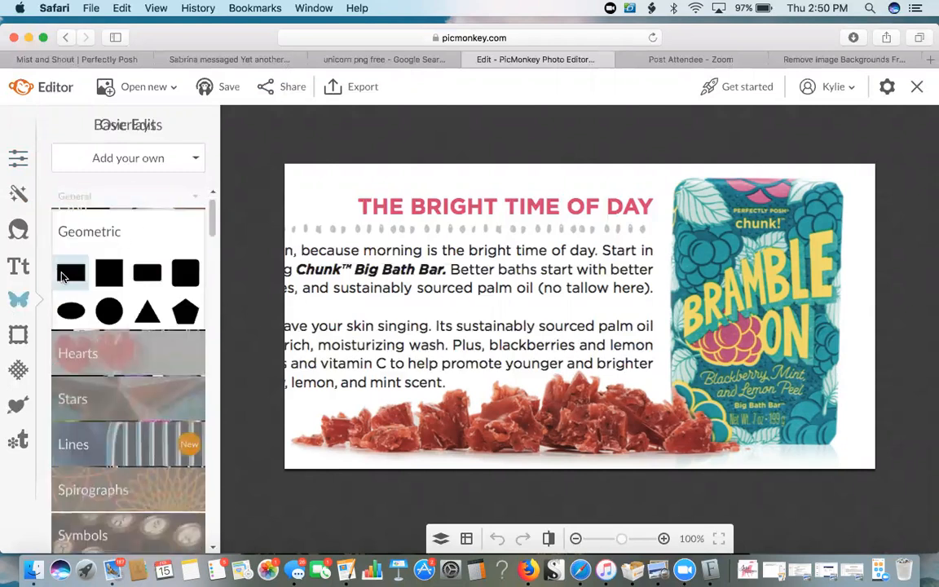
left_click(63, 277)
left_click_drag(514, 258, 273, 238)
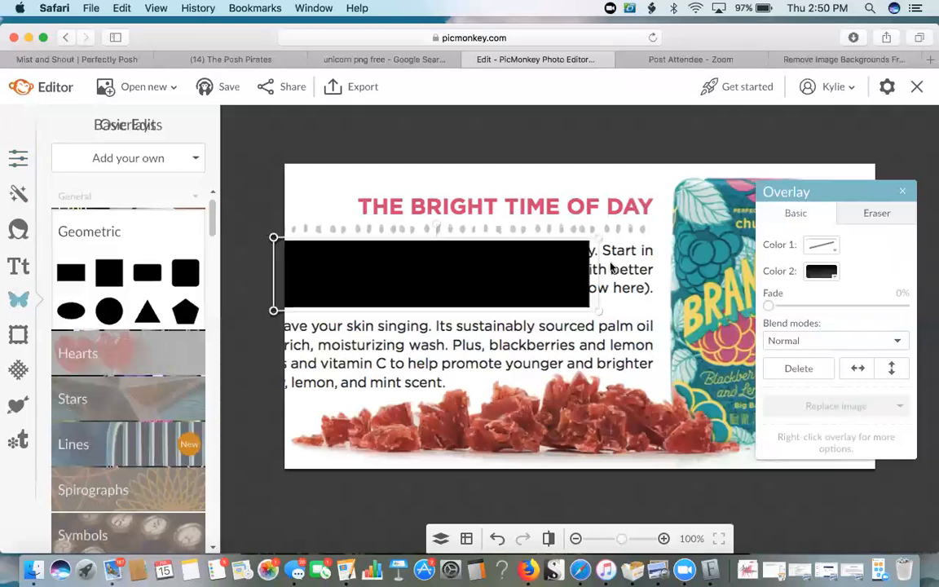
left_click_drag(589, 271, 674, 258)
left_click_drag(542, 310, 541, 375)
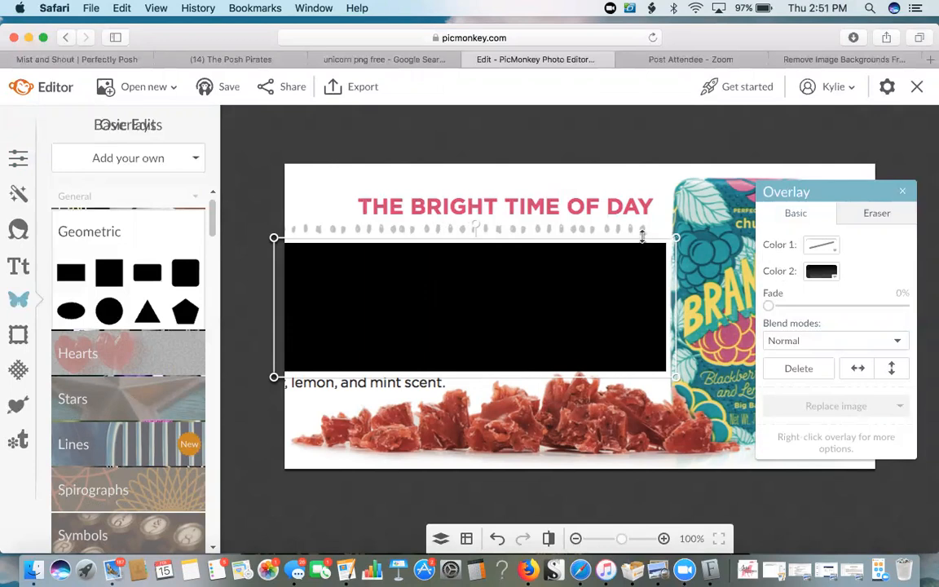
left_click_drag(642, 235, 642, 231)
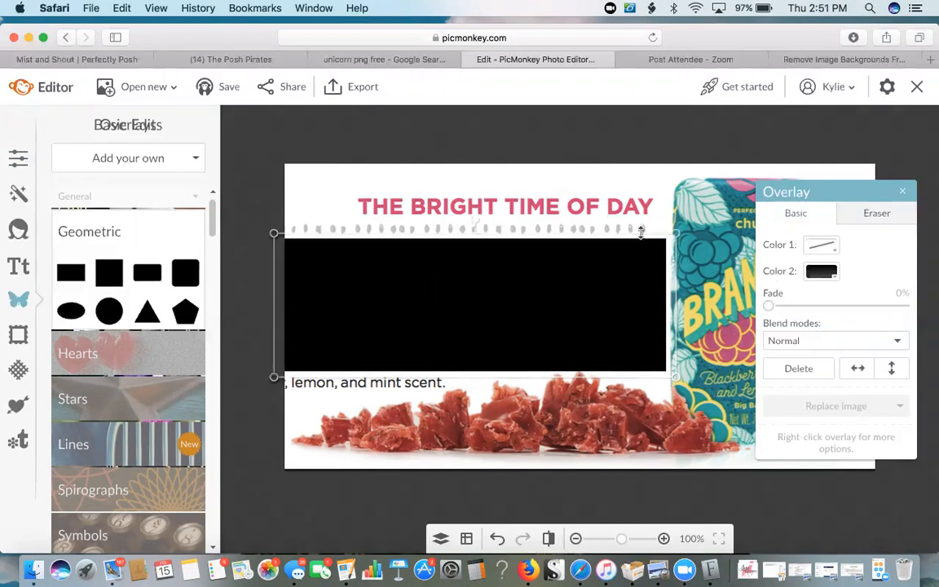
Recolour the rectangle from black to the white background colour using the eyedropper.
left_click(822, 272)
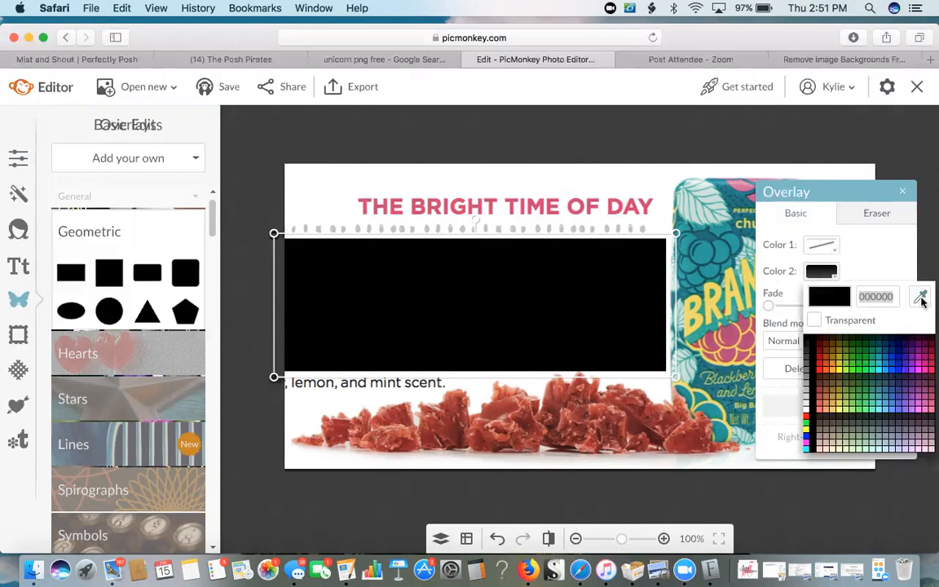
left_click(919, 298)
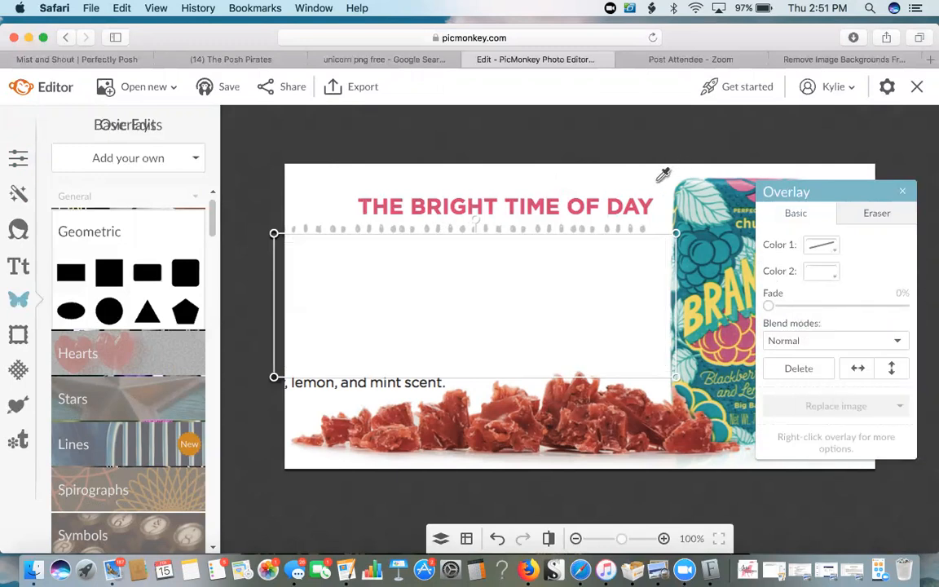
left_click(656, 229)
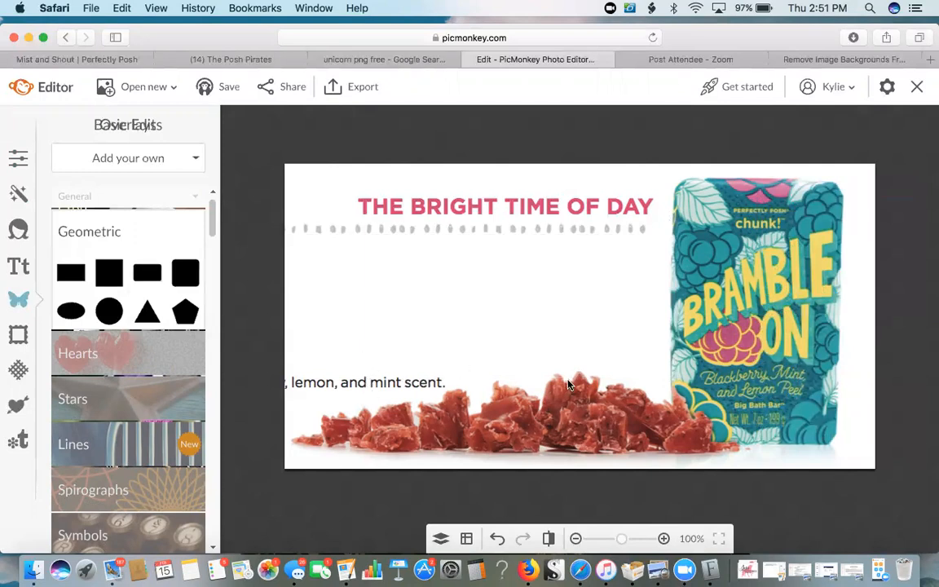
Duplicate the white rectangle and shrink the copy over the line ending 'lemon, and mint scent.'.
left_click(522, 305)
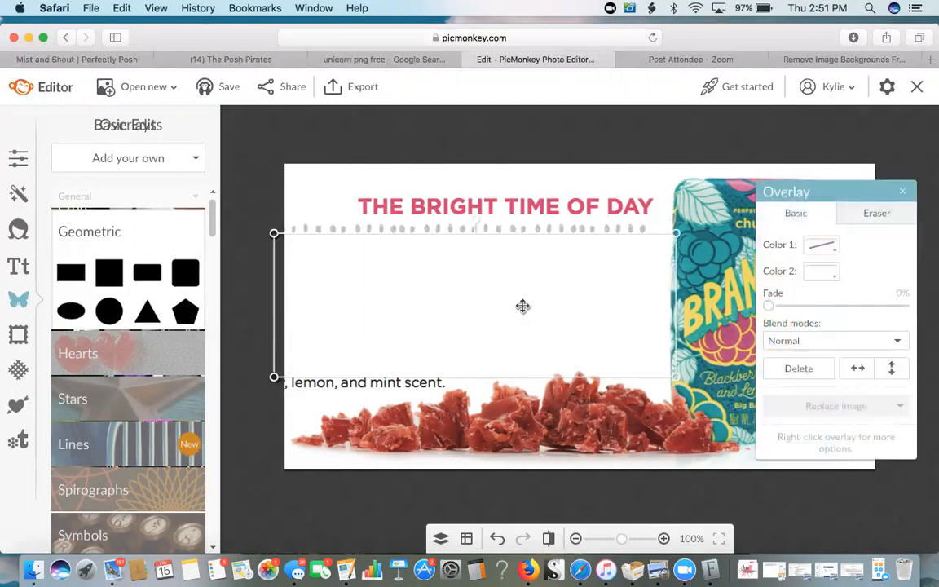
right_click(460, 283)
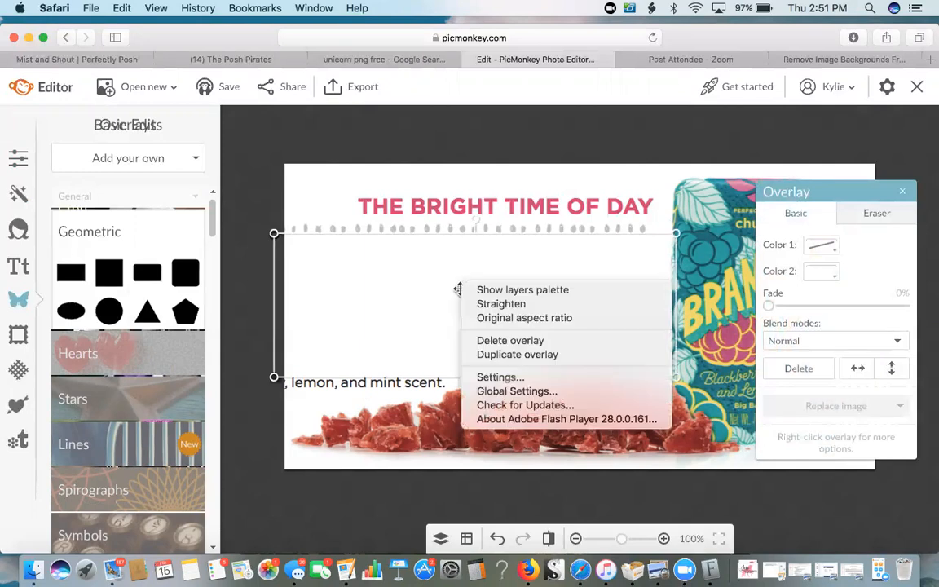
left_click(481, 354)
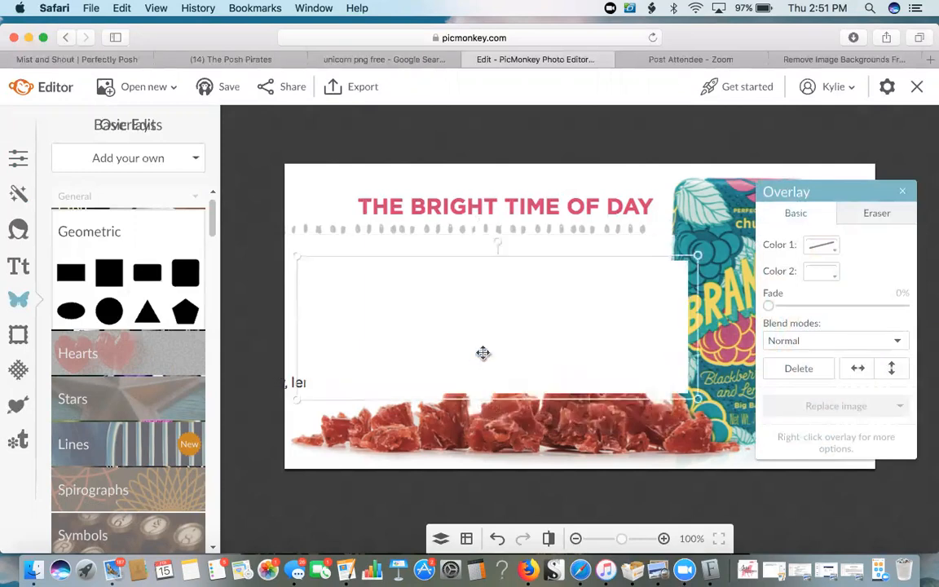
left_click_drag(699, 252, 463, 308)
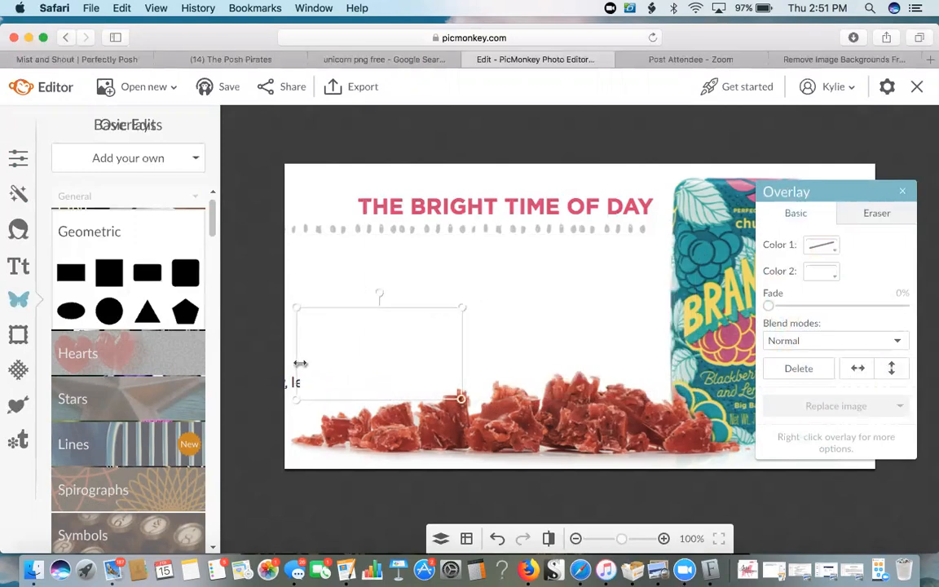
left_click_drag(295, 361, 265, 363)
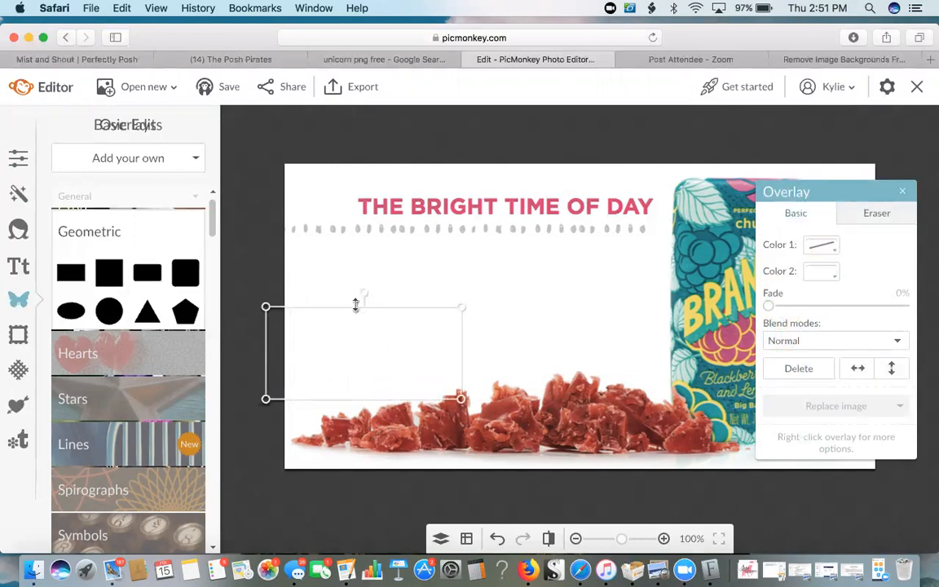
left_click_drag(356, 308, 357, 359)
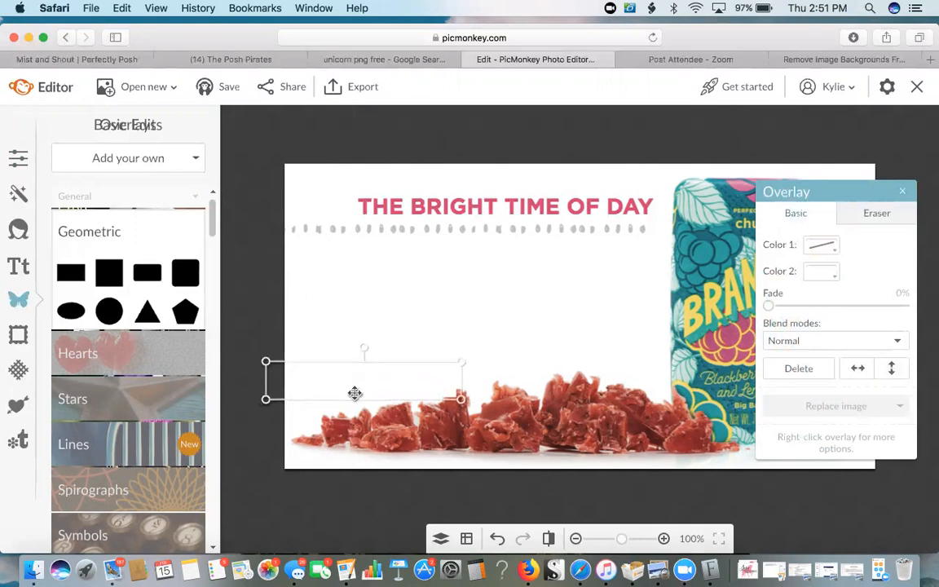
left_click_drag(352, 402, 352, 392)
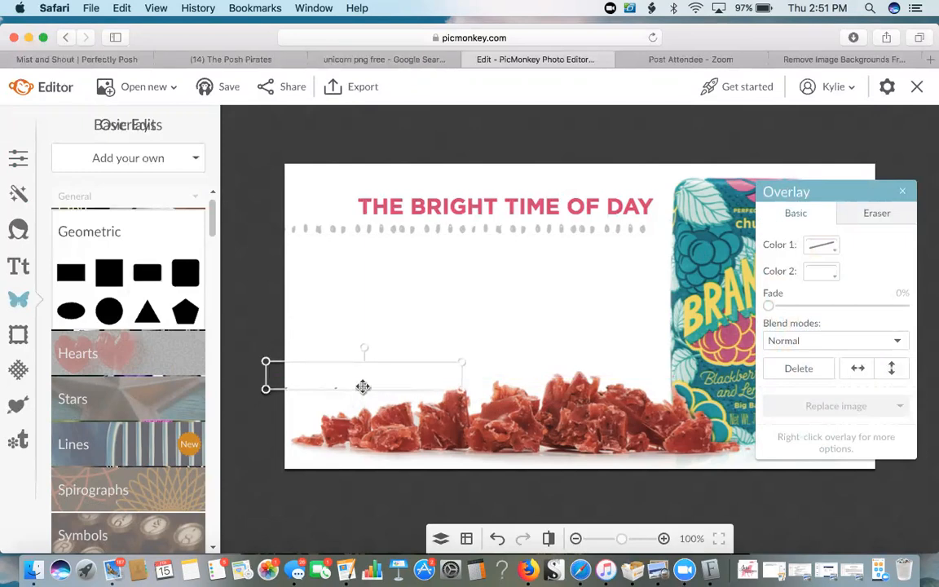
left_click_drag(378, 376, 377, 379)
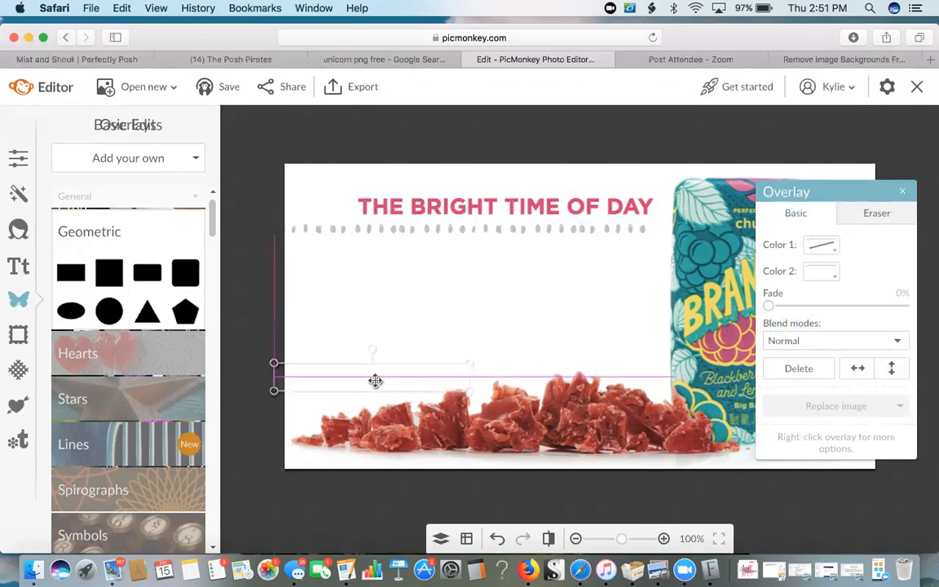
left_click(359, 411)
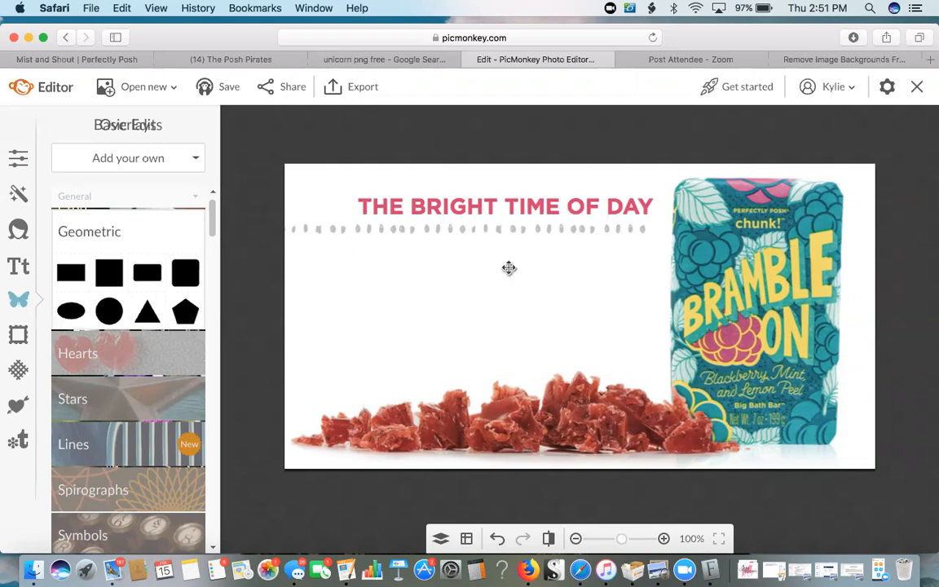
Duplicate the small white box and stretch the copy across the 'THE BRIGHT TIME OF DAY' heading.
left_click(322, 386)
right_click(321, 385)
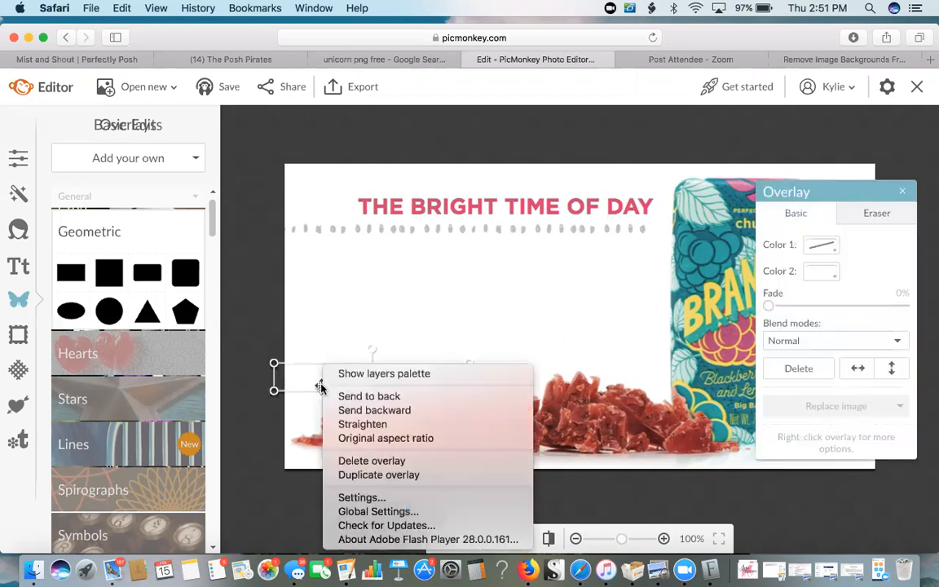
left_click(346, 475)
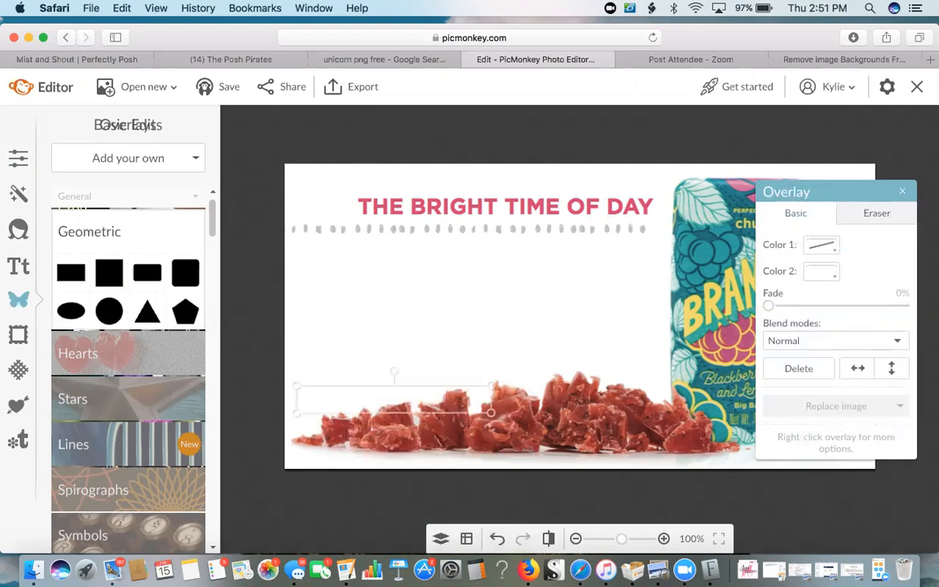
left_click_drag(373, 400, 380, 218)
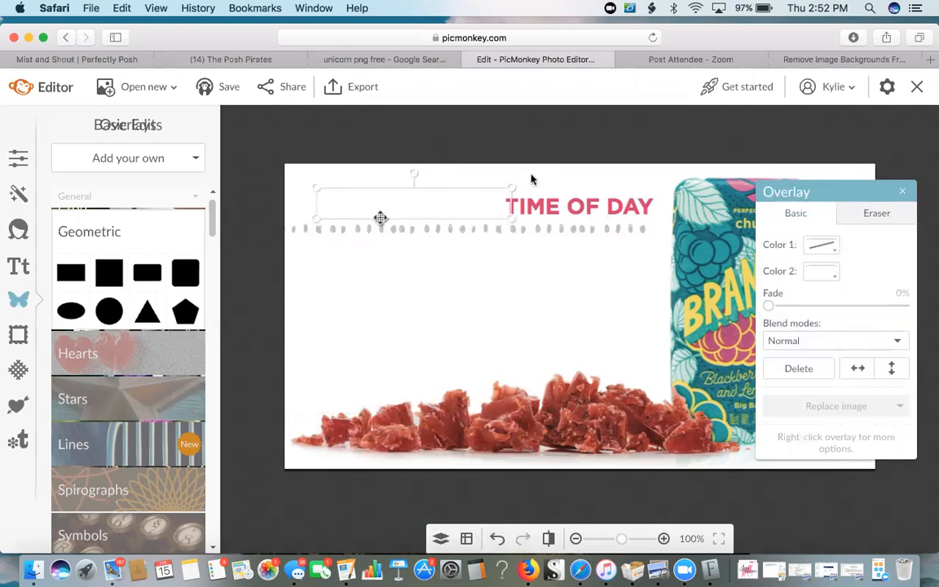
left_click_drag(511, 201, 671, 189)
left_click(660, 180)
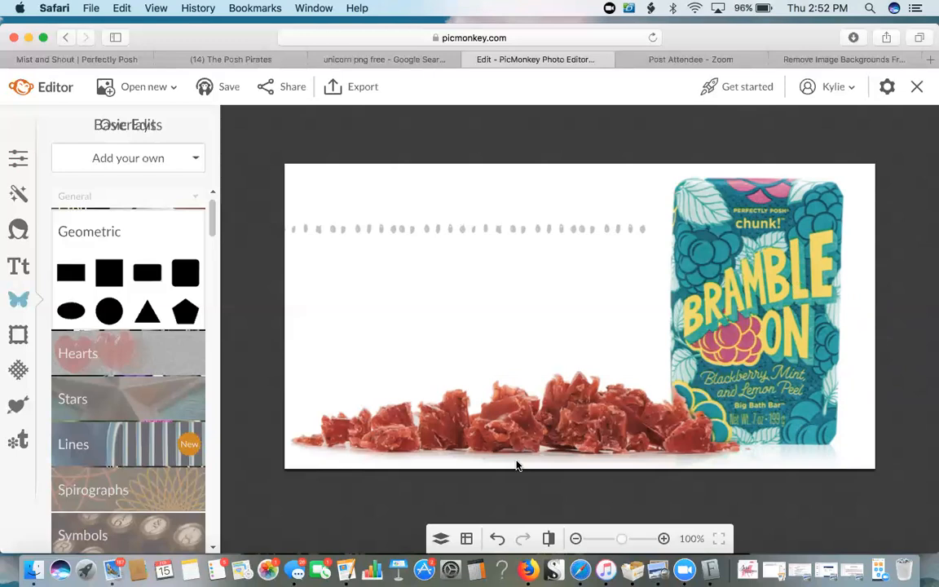
Merge the three white rectangles into the Background layer using the Layers panel.
left_click(440, 541)
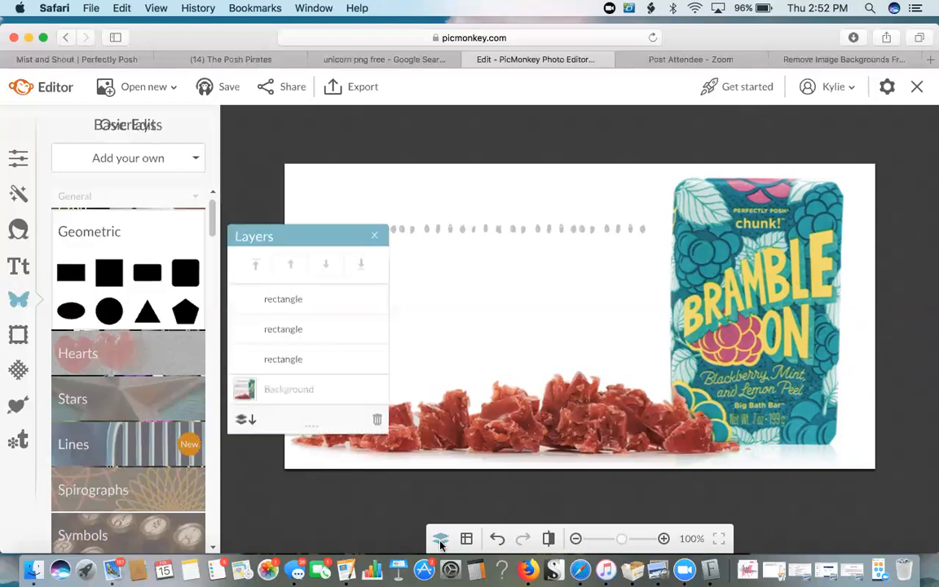
left_click_drag(257, 228, 151, 192)
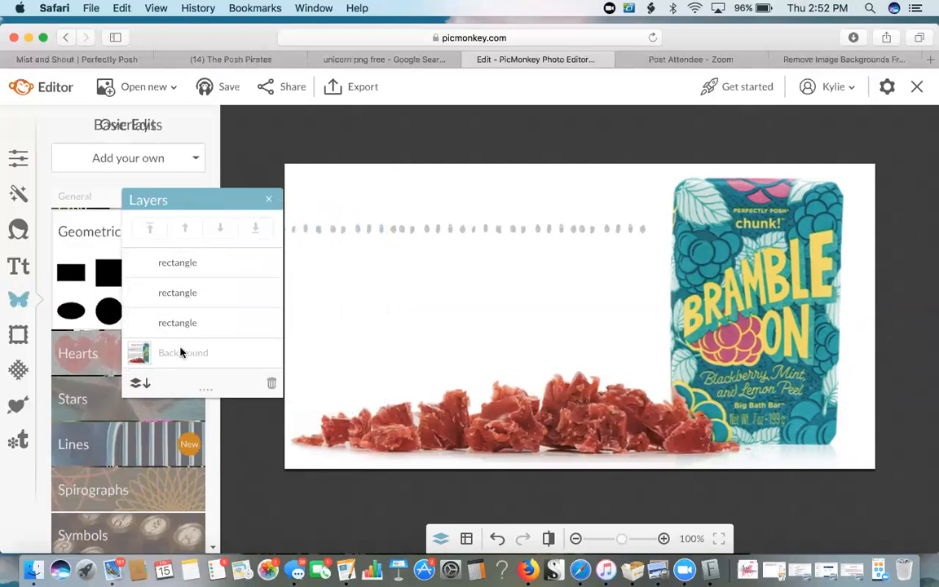
left_click(138, 388)
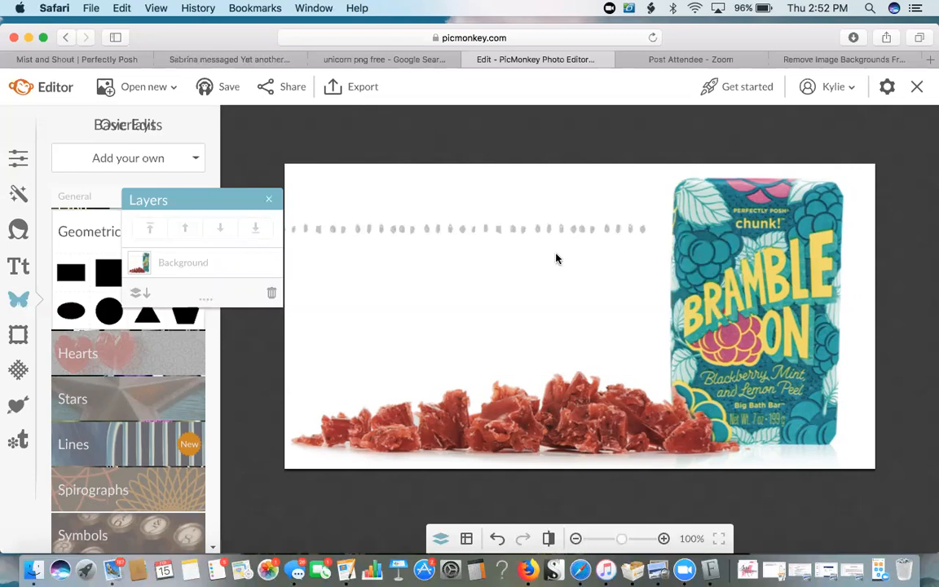
left_click(268, 200)
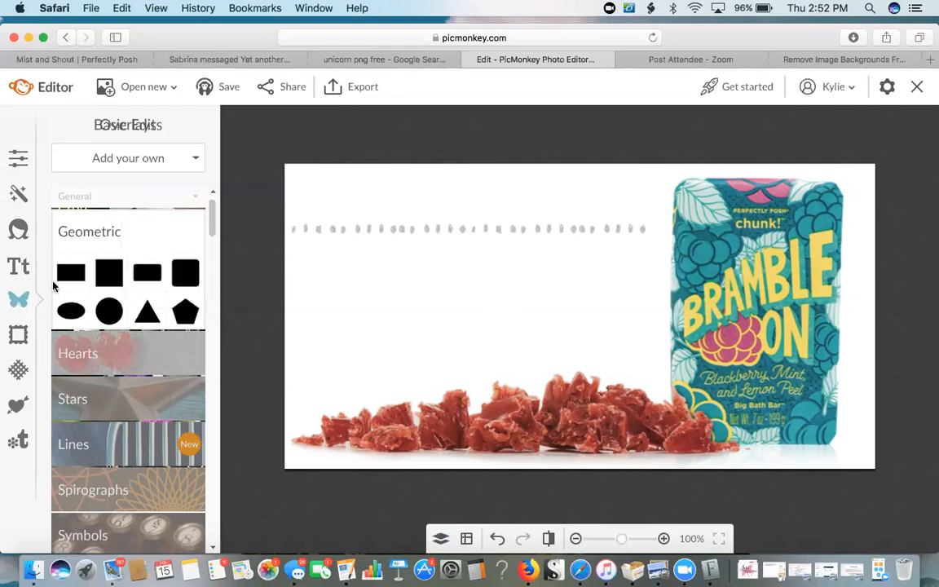
left_click_drag(71, 272, 256, 214)
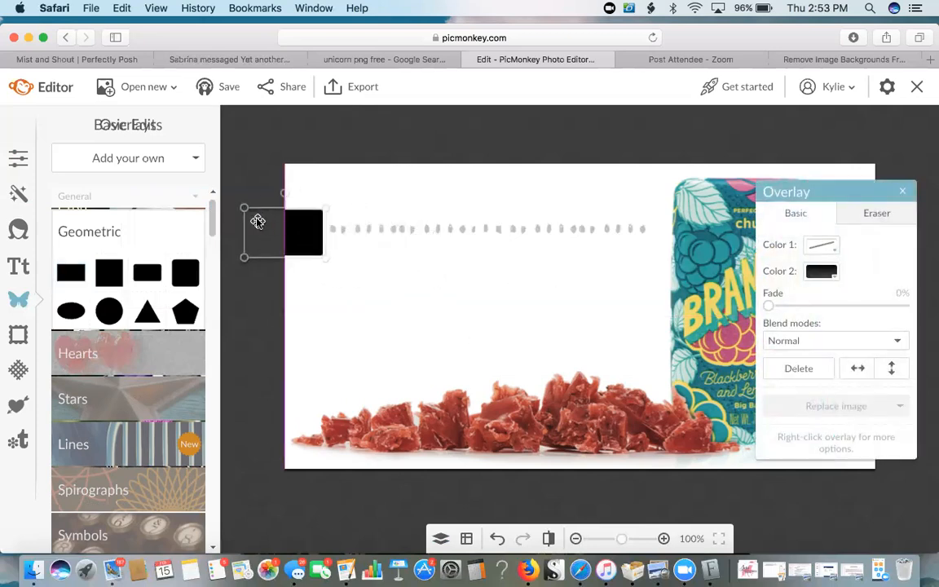
left_click_drag(317, 223, 311, 238)
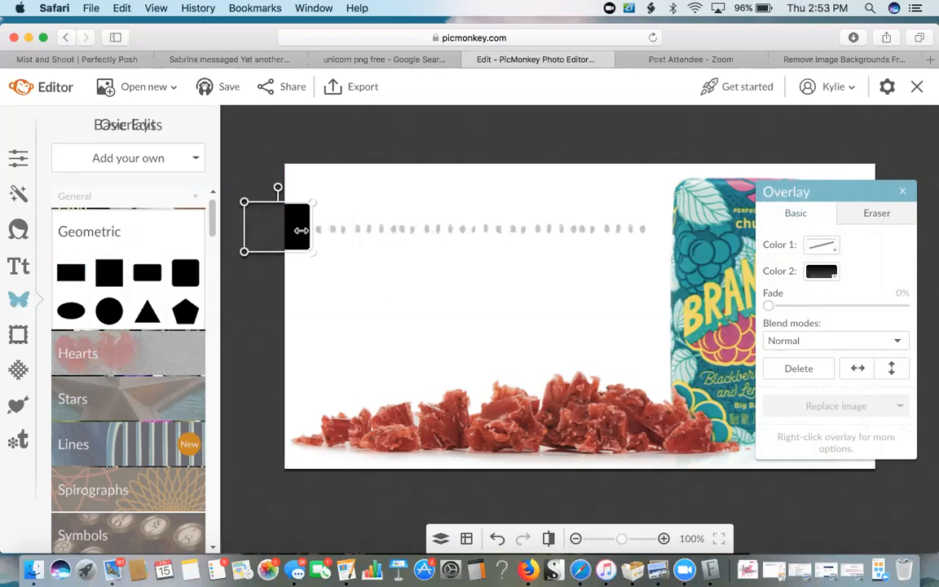
left_click(821, 270)
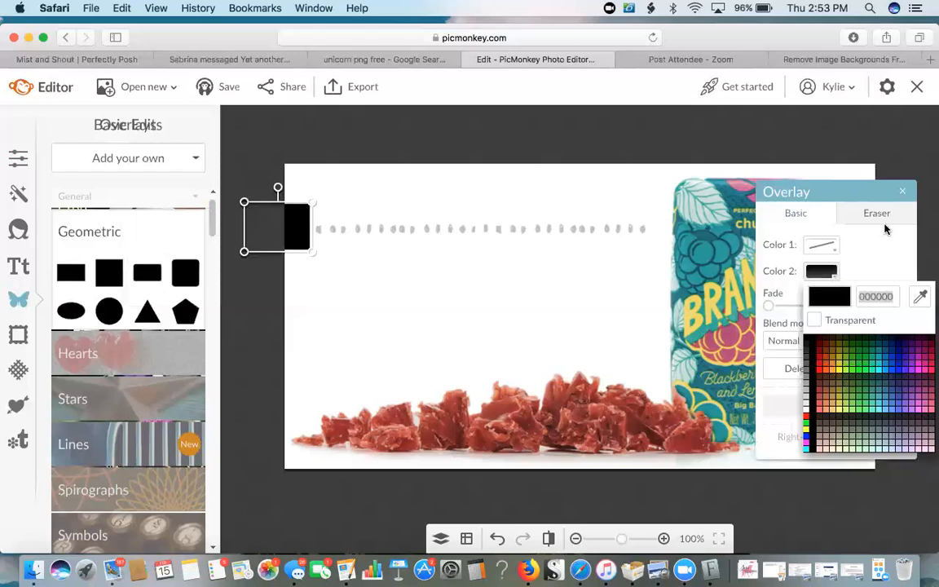
left_click(916, 297)
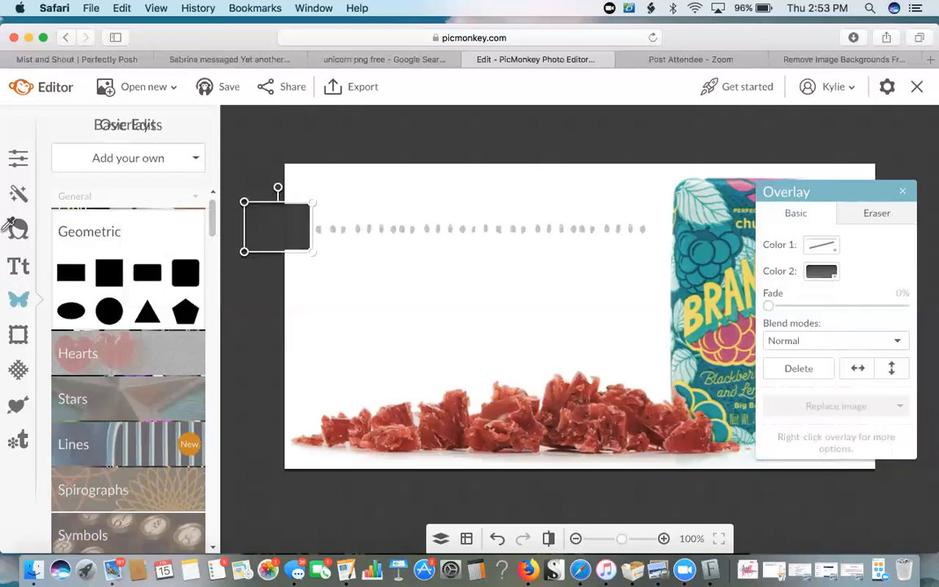
left_click(367, 205)
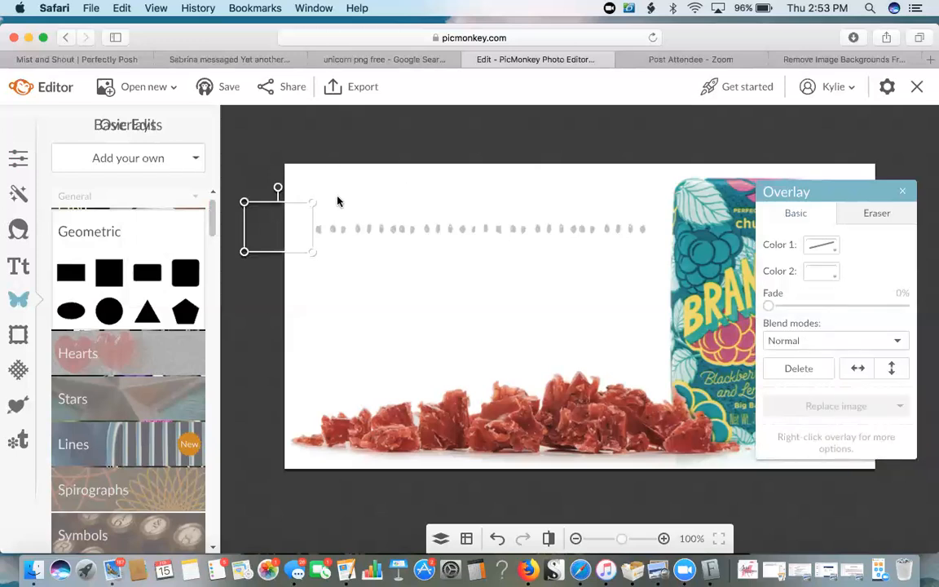
left_click(338, 202)
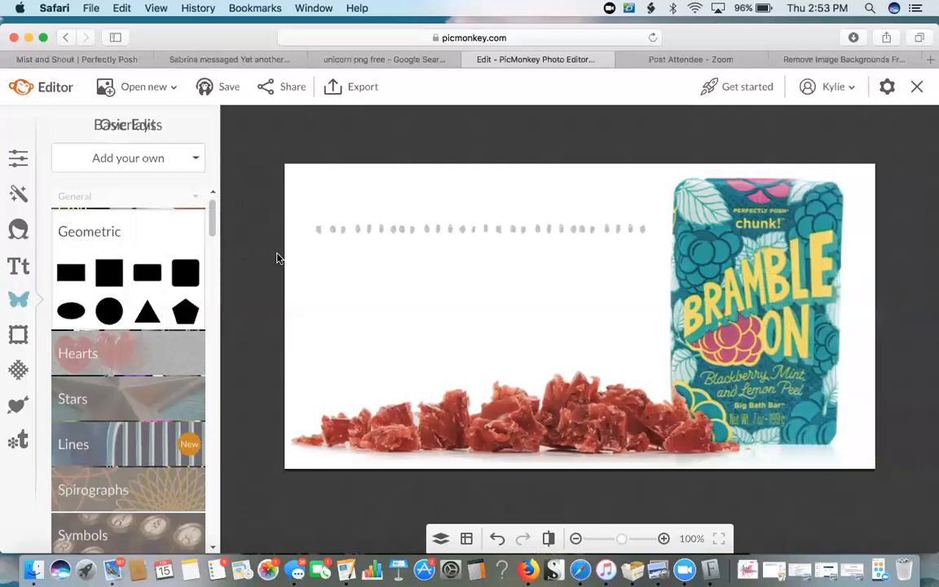
left_click(298, 236)
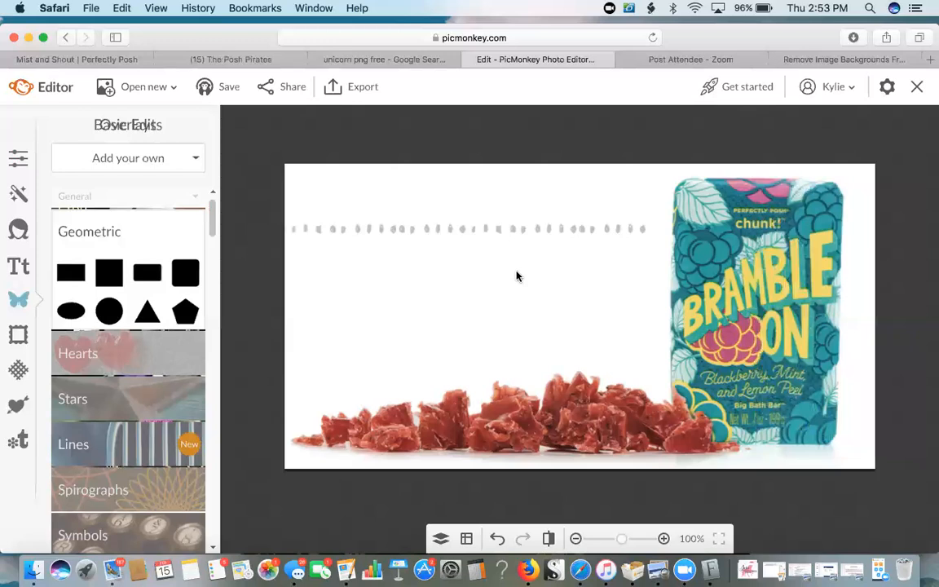
Update 'Screen Shot 2018-01-25 at 6.37.07 PM' in Hub with the edited graphic.
left_click(173, 167)
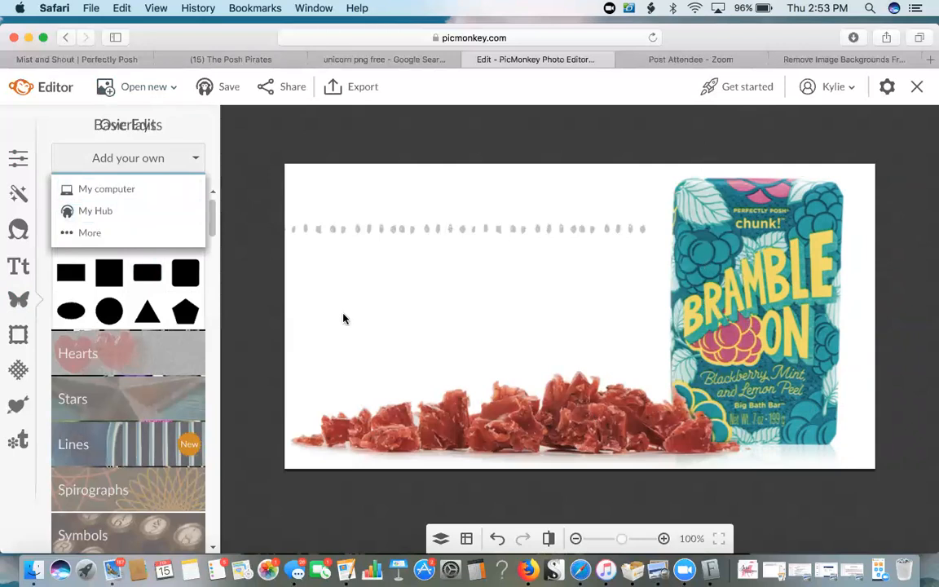
left_click(238, 138)
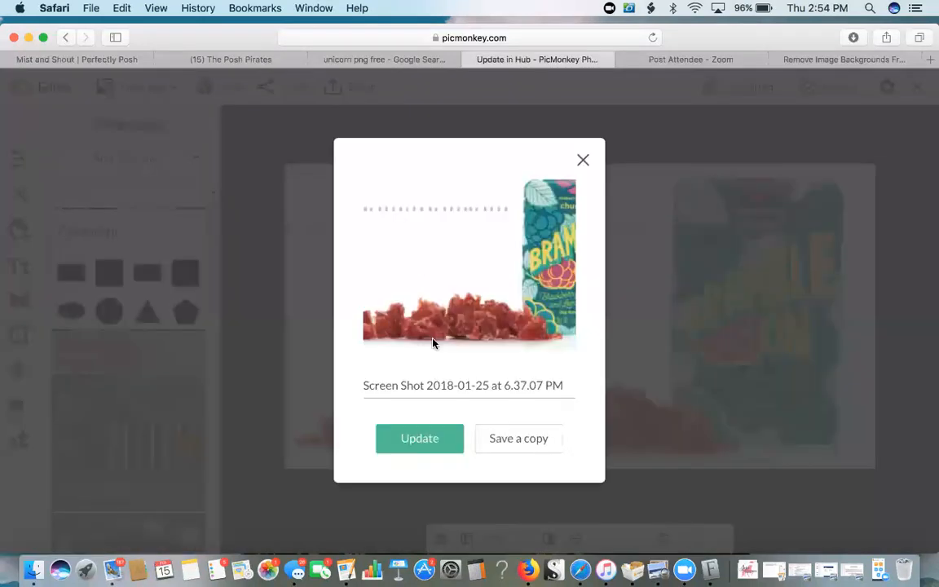
double_click(416, 381)
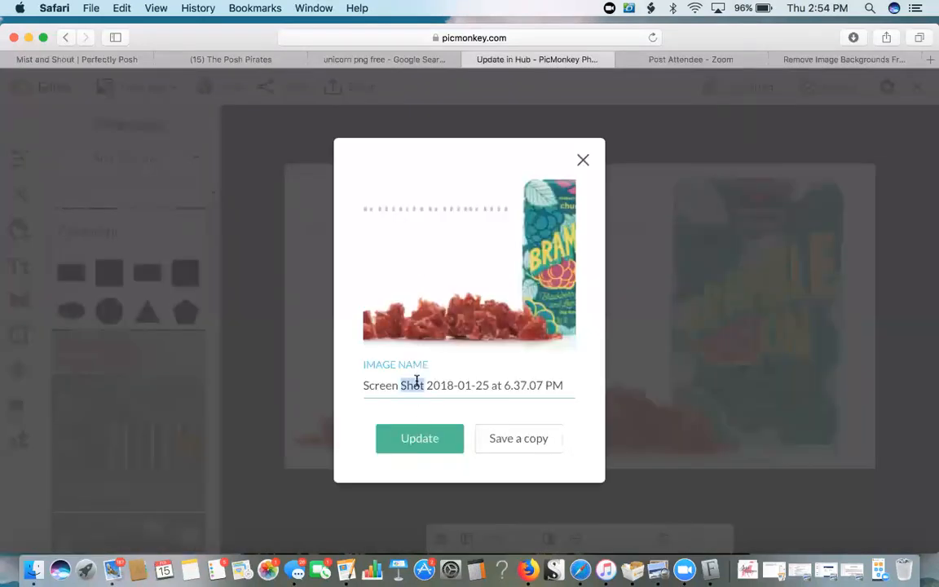
left_click(451, 440)
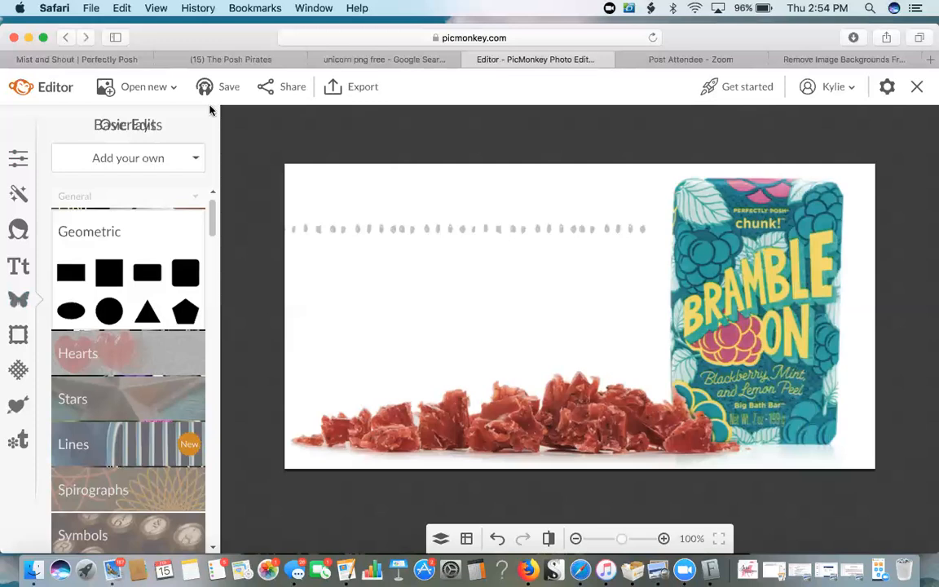
Open the unicorn image from Hub as a new canvas, then delete the unicorn to leave it blank.
left_click(141, 88)
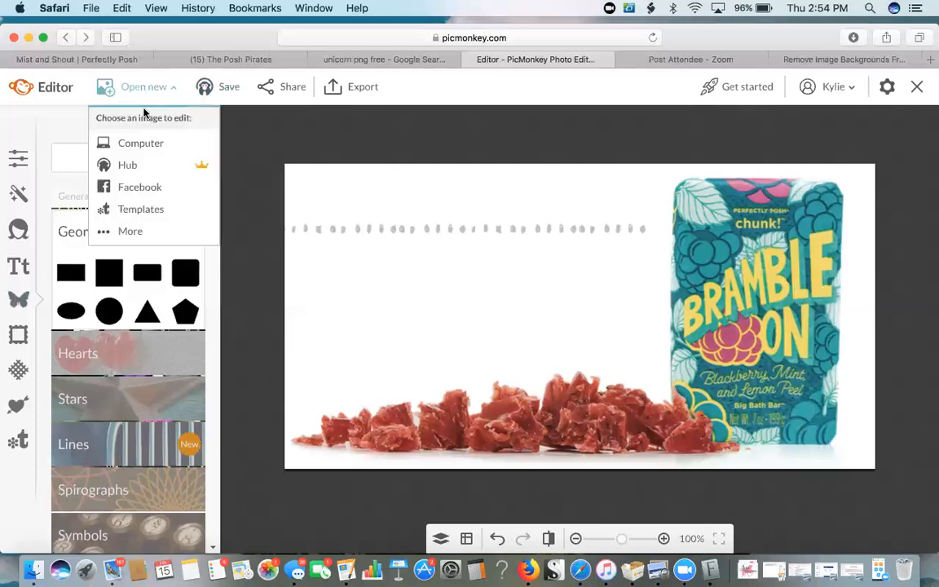
left_click(131, 165)
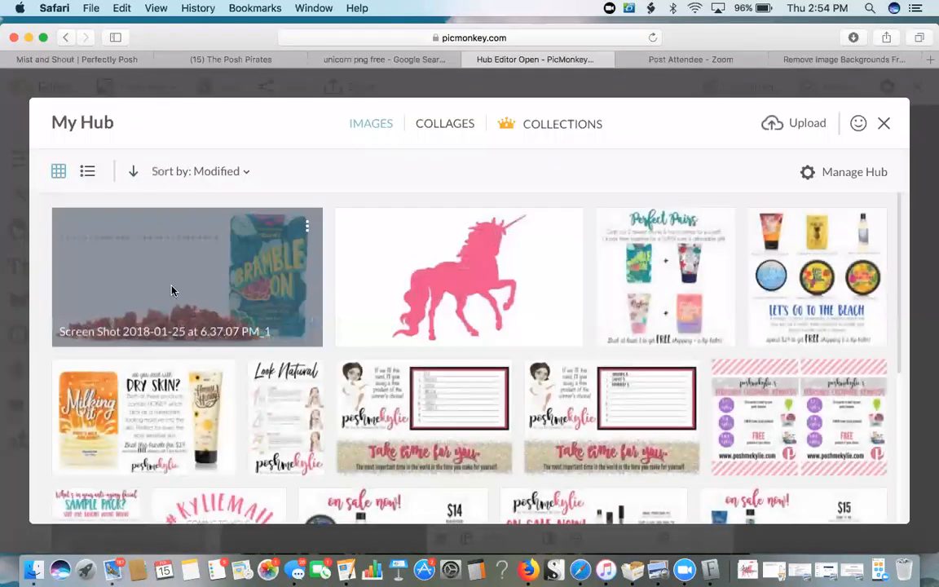
scroll(440, 367, "down", 10)
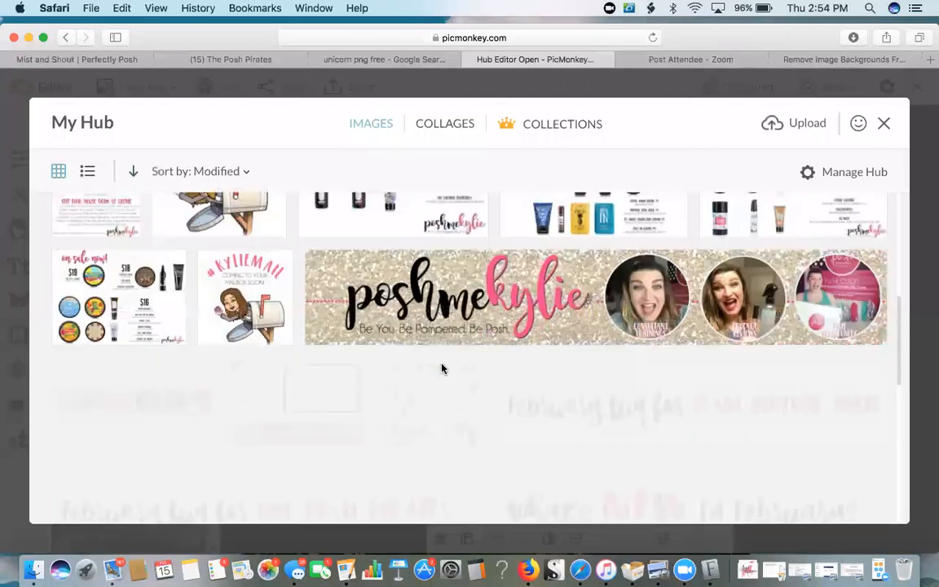
scroll(440, 367, "up", 15)
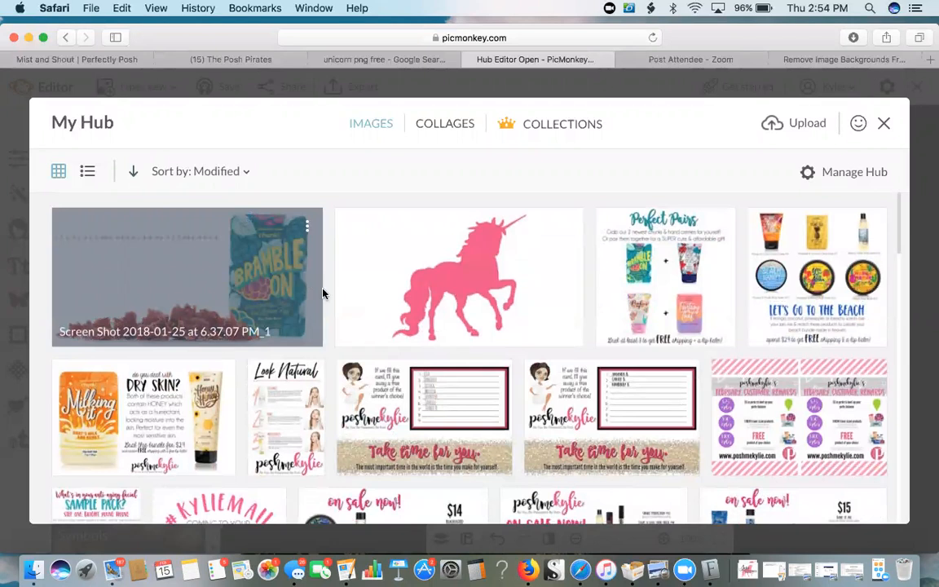
left_click(500, 234)
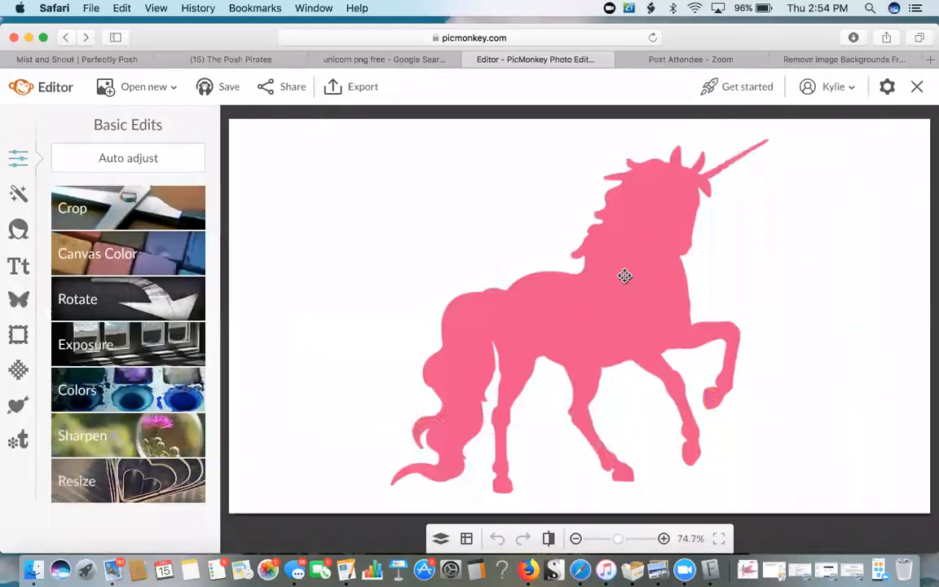
left_click(624, 273)
key("BackSpace")
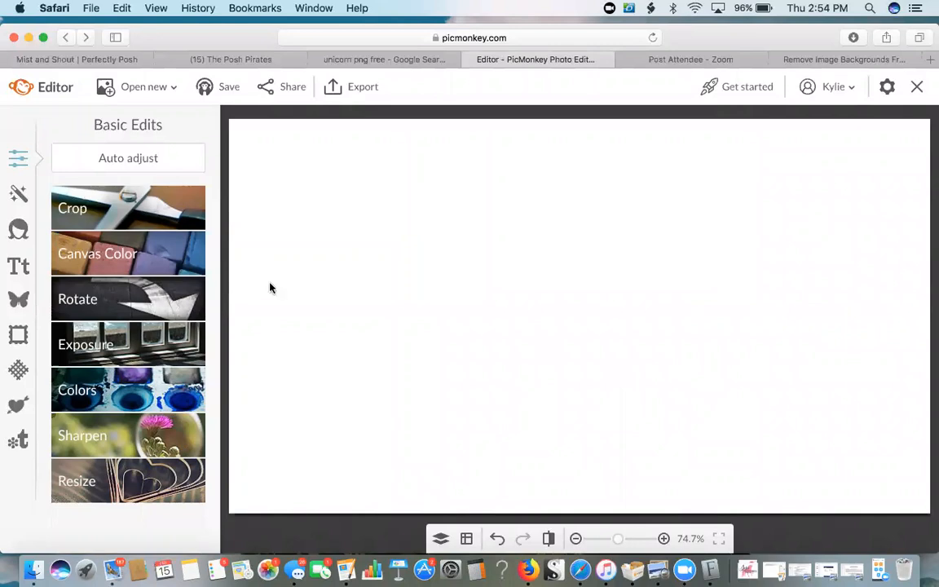
Add the saved Bramble On screenshot from My hub as an overlay.
left_click(17, 299)
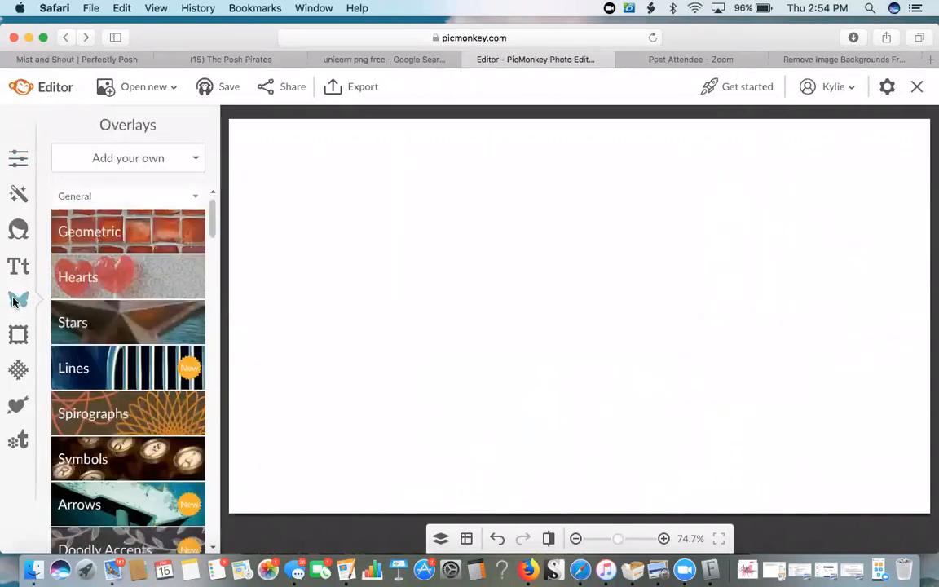
left_click(163, 158)
left_click(119, 216)
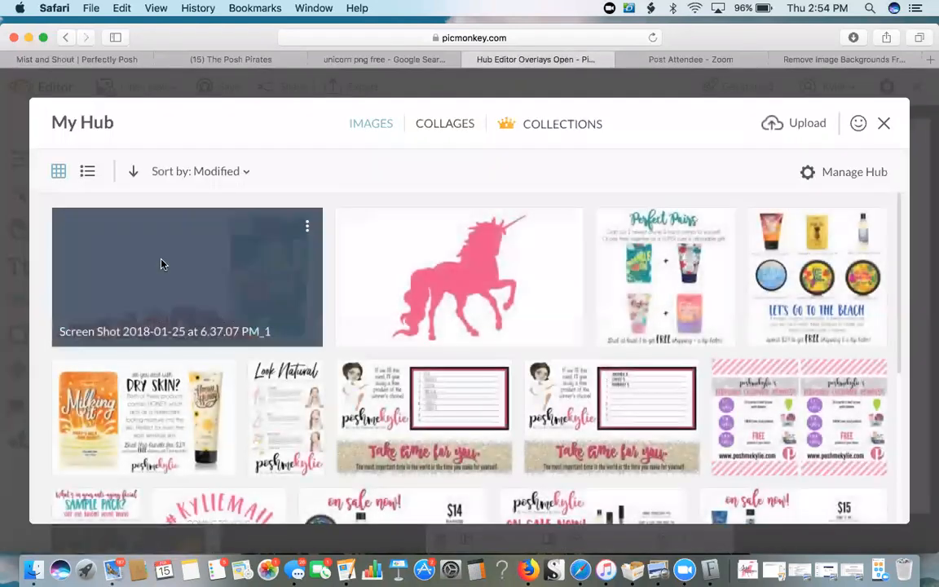
left_click(161, 264)
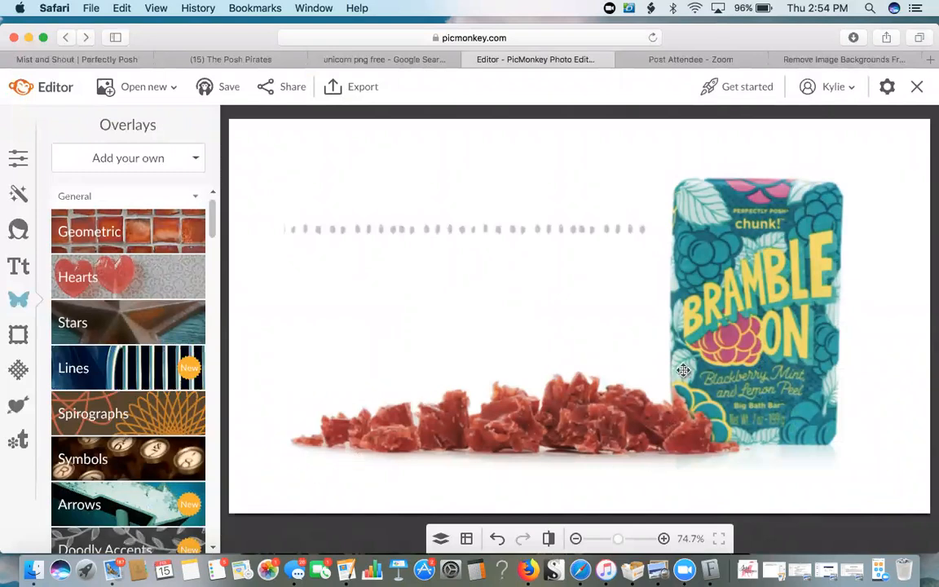
Enlarge the Bramble On overlay to span most of the canvas and nudge it into position.
left_click(613, 333)
left_click_drag(605, 470, 617, 506)
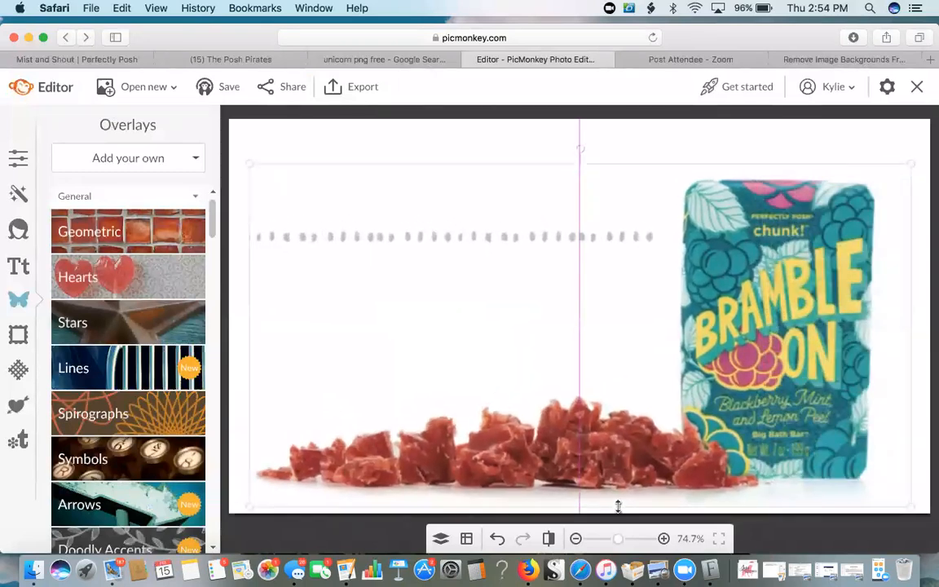
left_click_drag(617, 506, 618, 506)
left_click_drag(590, 405, 635, 371)
left_click(330, 504)
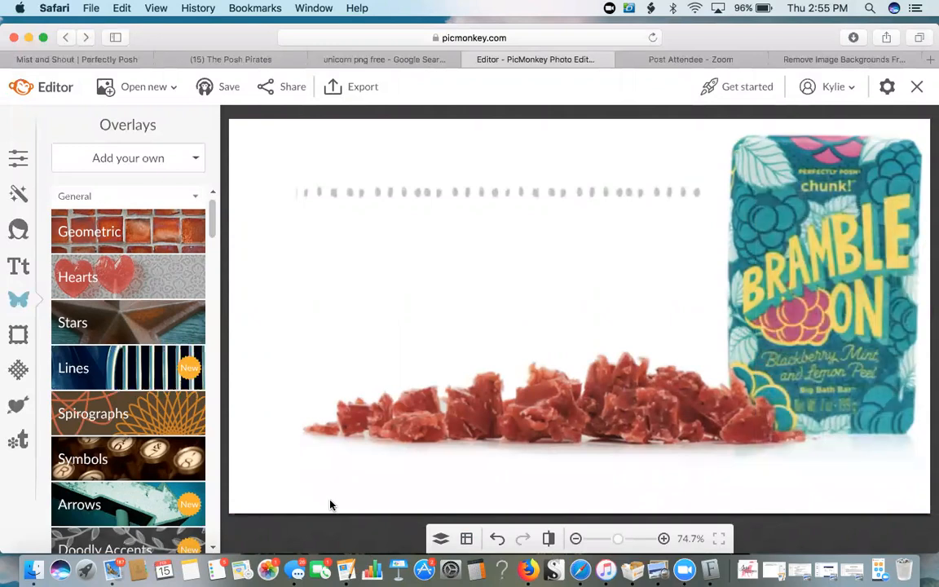
left_click_drag(461, 363, 432, 398)
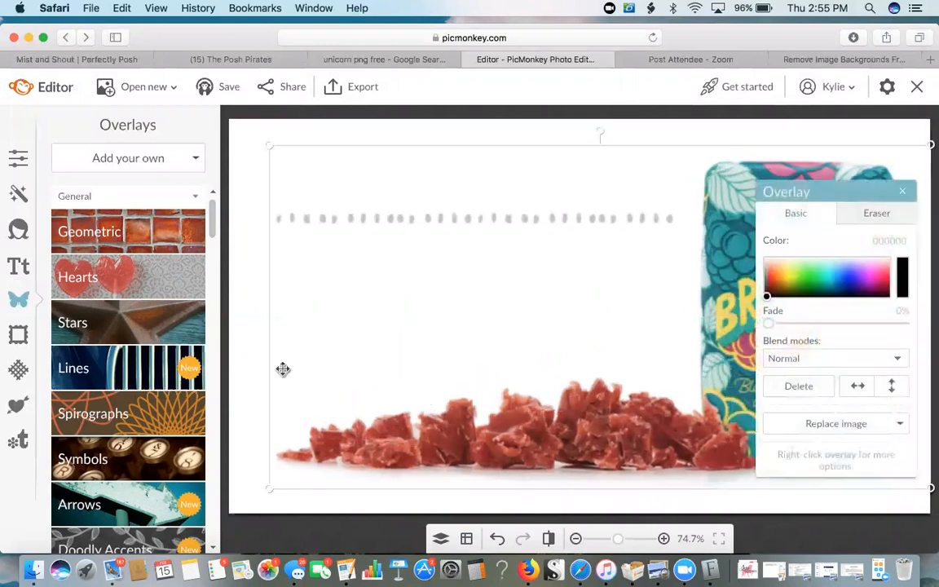
left_click(251, 366)
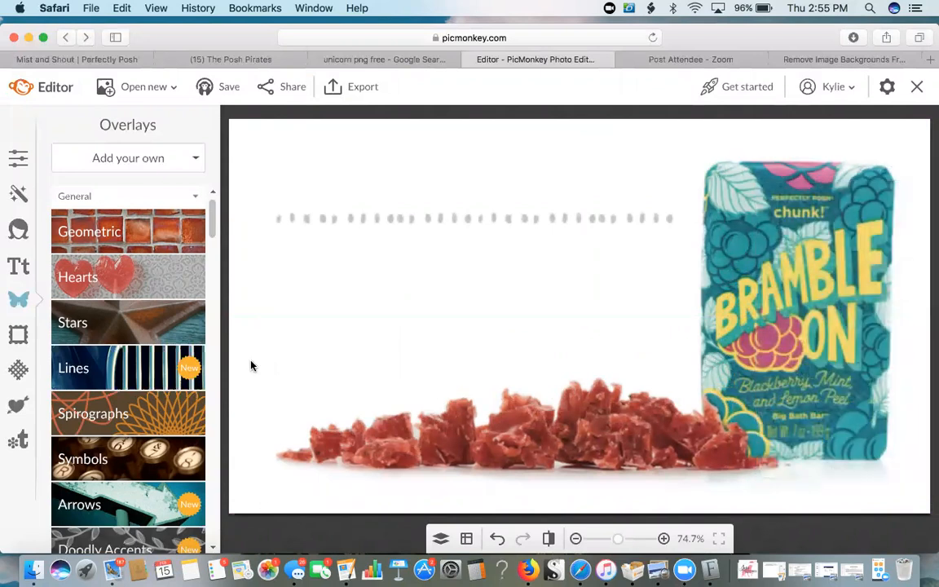